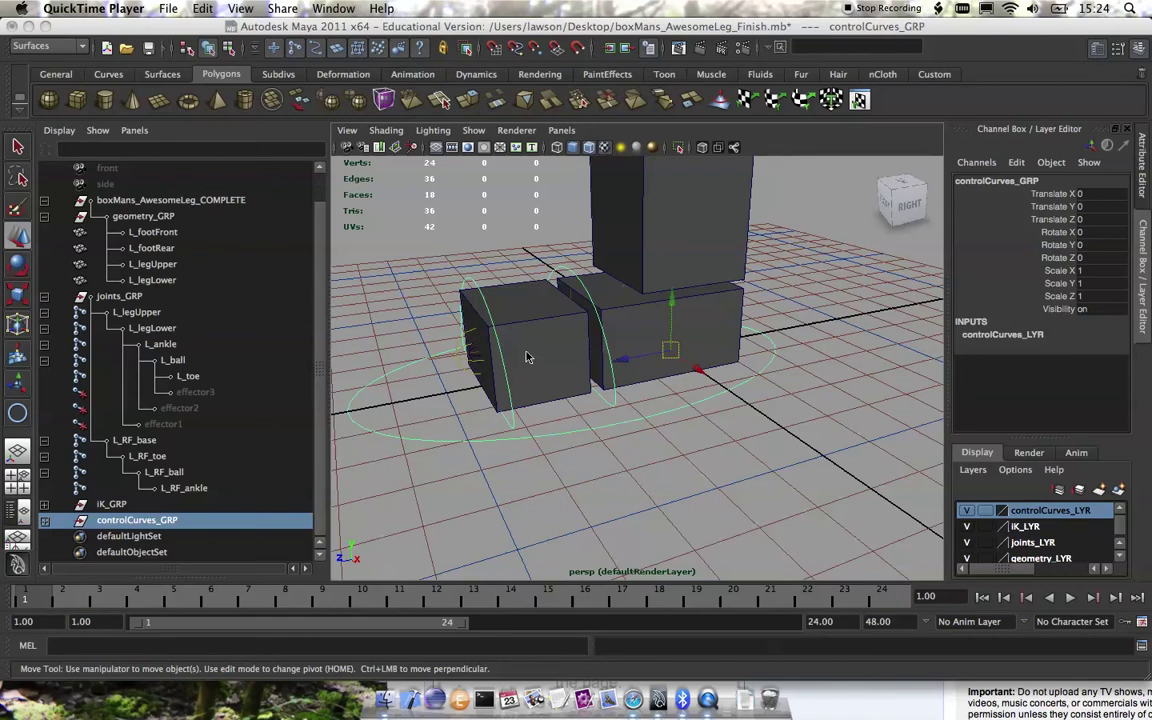
Check what controlCurves_GRP contains by selecting it and toggling the visibility of controlCurves_LYR off and on
{"action": "left_click", "coordinate": [574, 368]}
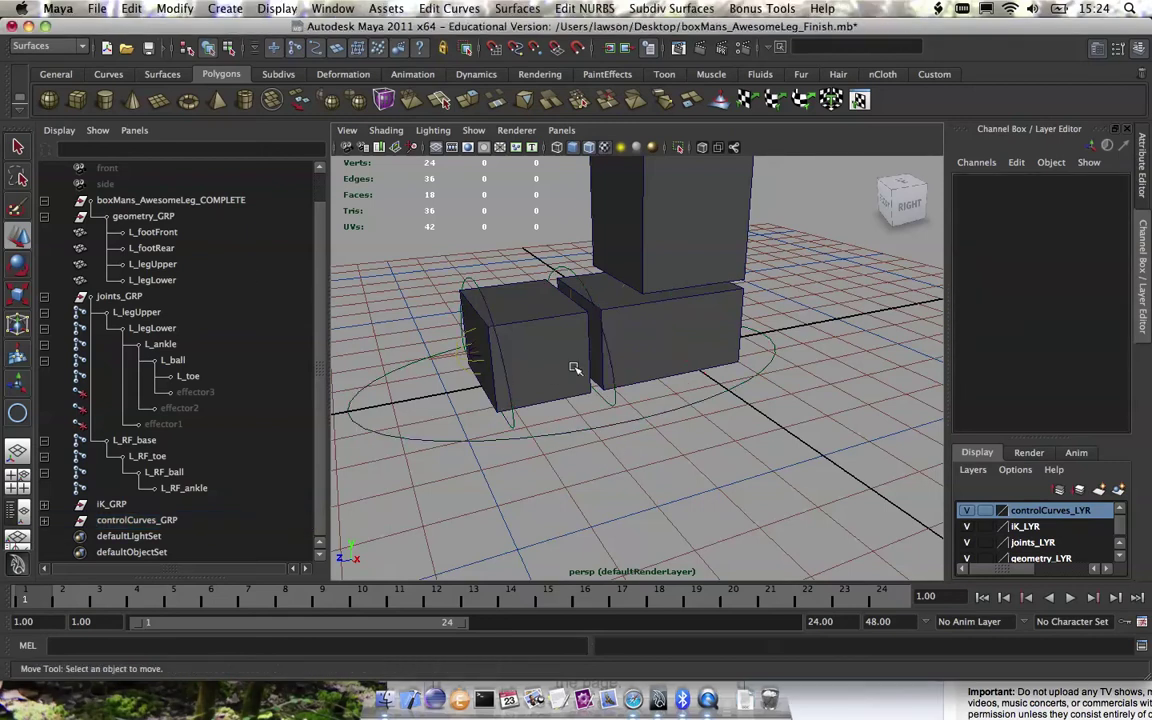
{"action": "left_click_drag", "start_coordinate": [574, 368], "coordinate": [722, 396], "text": "alt"}
{"action": "middle_click_drag", "start_coordinate": [722, 396], "coordinate": [751, 378], "text": "alt"}
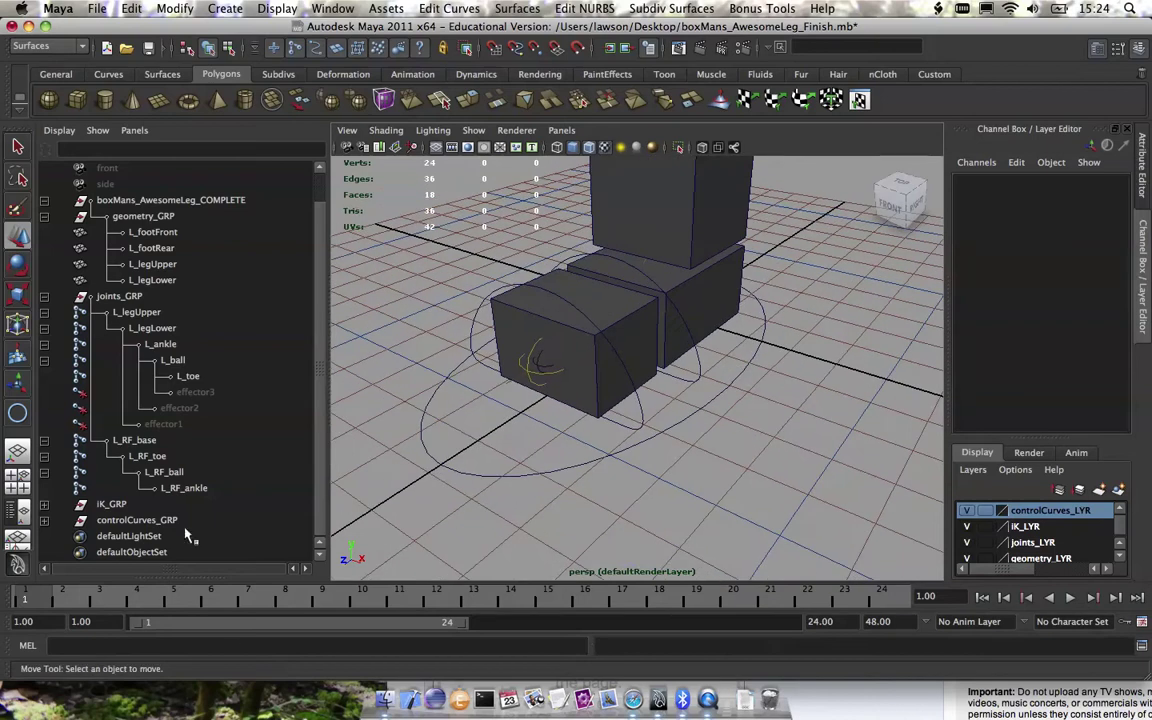
{"action": "left_click", "coordinate": [140, 521]}
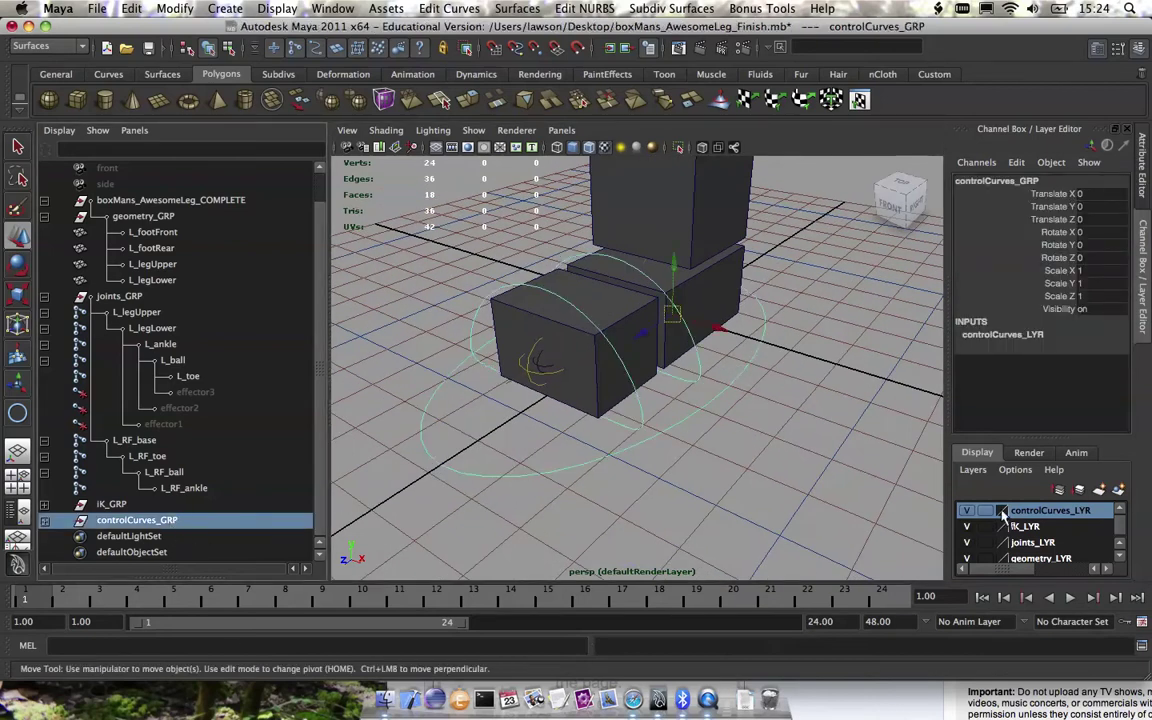
{"action": "left_click", "coordinate": [967, 510]}
{"action": "left_click", "coordinate": [967, 510]}
{"action": "left_click_drag", "start_coordinate": [722, 392], "coordinate": [629, 391], "text": "alt"}
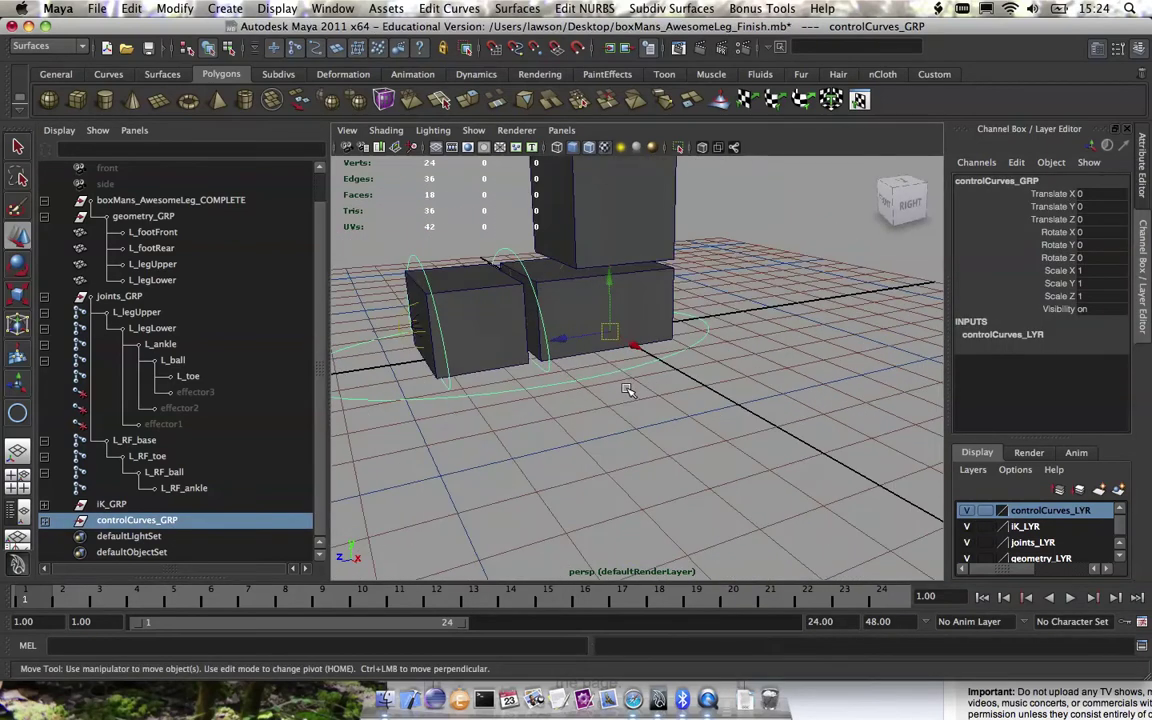
Inspect the transform values of the foot and toe control curves one at a time
{"action": "left_click", "coordinate": [623, 368]}
{"action": "middle_click_drag", "start_coordinate": [594, 400], "coordinate": [640, 404], "text": "alt"}
{"action": "left_click_drag", "start_coordinate": [640, 404], "coordinate": [664, 410], "text": "alt"}
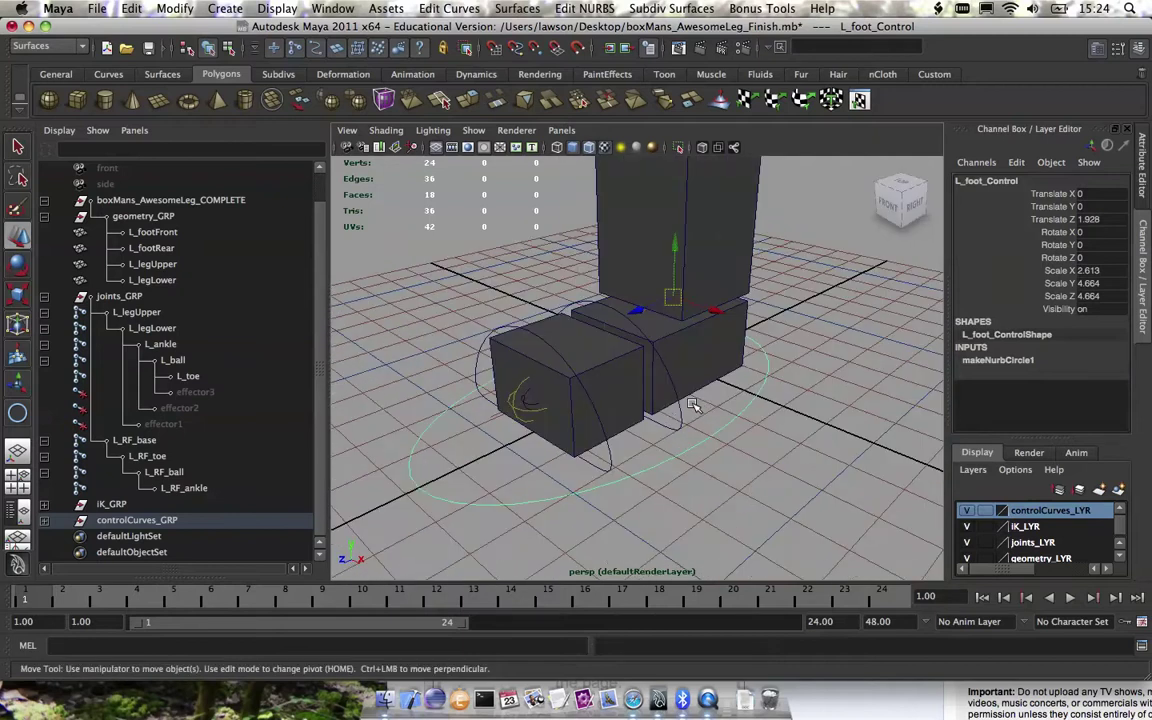
{"action": "left_click", "coordinate": [684, 409]}
{"action": "left_click", "coordinate": [681, 415]}
{"action": "left_click", "coordinate": [611, 457]}
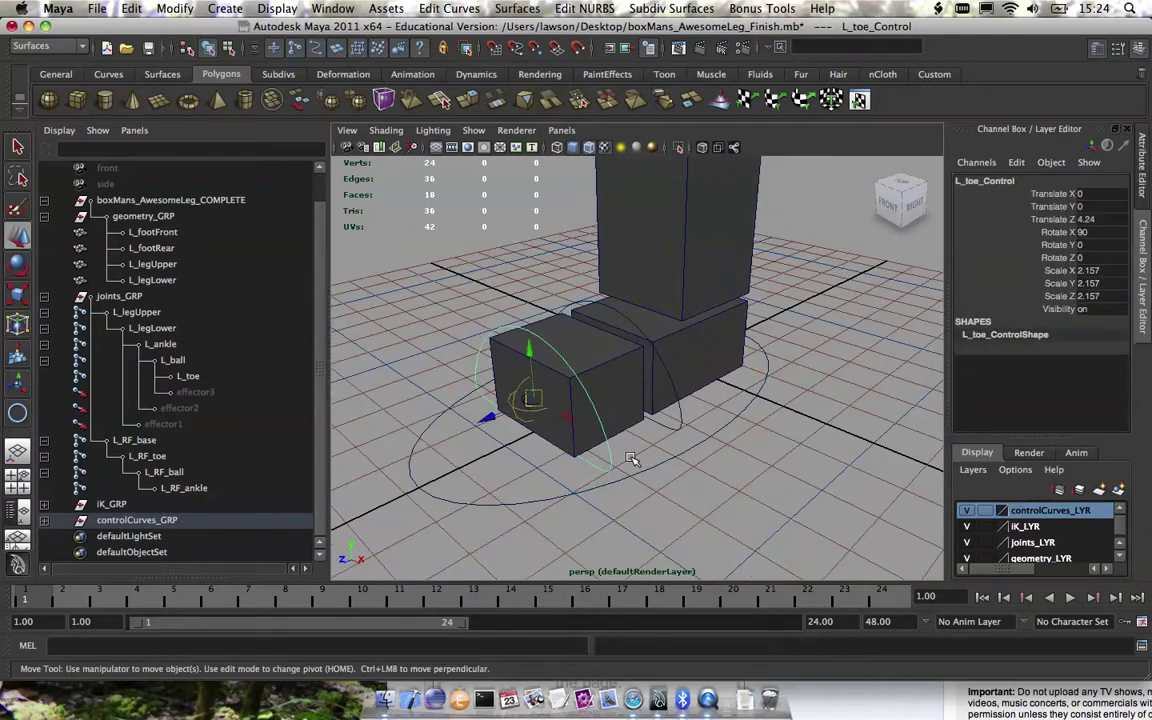
Select the three foot control curves together and freeze their transformations
{"action": "left_click_drag", "start_coordinate": [633, 460], "coordinate": [685, 448], "text": "alt"}
{"action": "left_click_drag", "start_coordinate": [704, 342], "coordinate": [788, 361], "text": "alt"}
{"action": "left_click_drag", "start_coordinate": [720, 455], "coordinate": [880, 390], "text": "alt"}
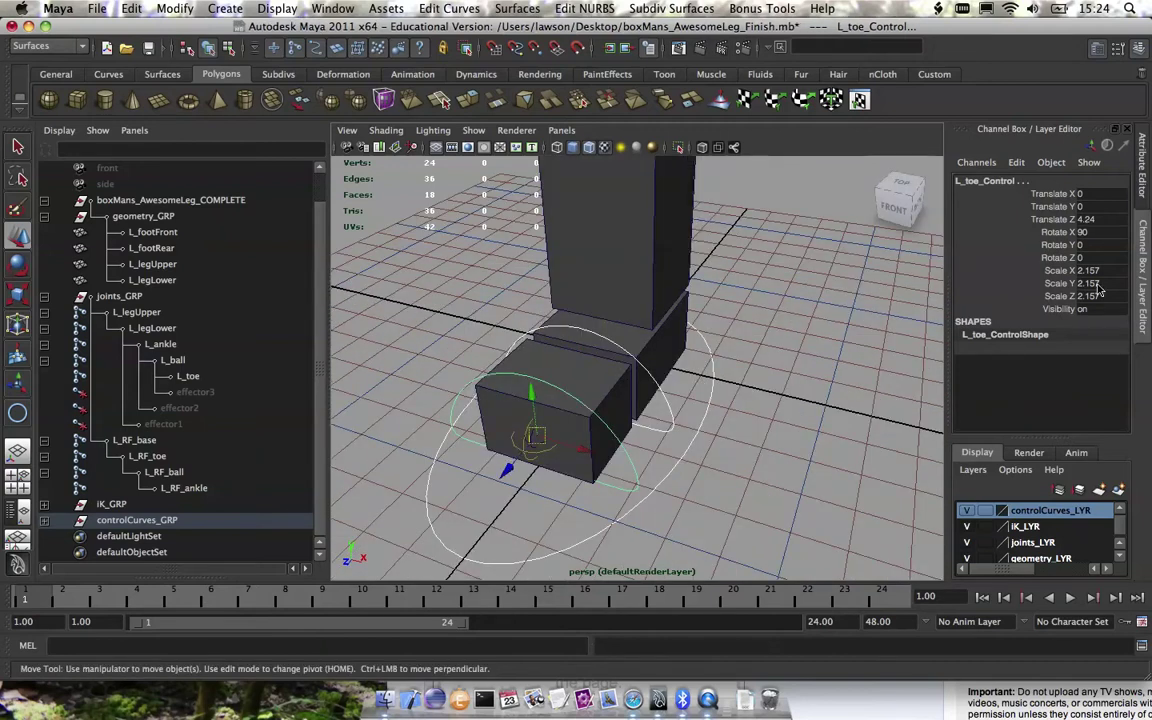
{"action": "mouse_move", "coordinate": [627, 360]}
{"action": "left_mouse_down", "text": "alt"}
{"action": "mouse_move", "coordinate": [580, 345]}
{"action": "mouse_move", "coordinate": [629, 348]}
{"action": "left_mouse_up", "text": "alt"}
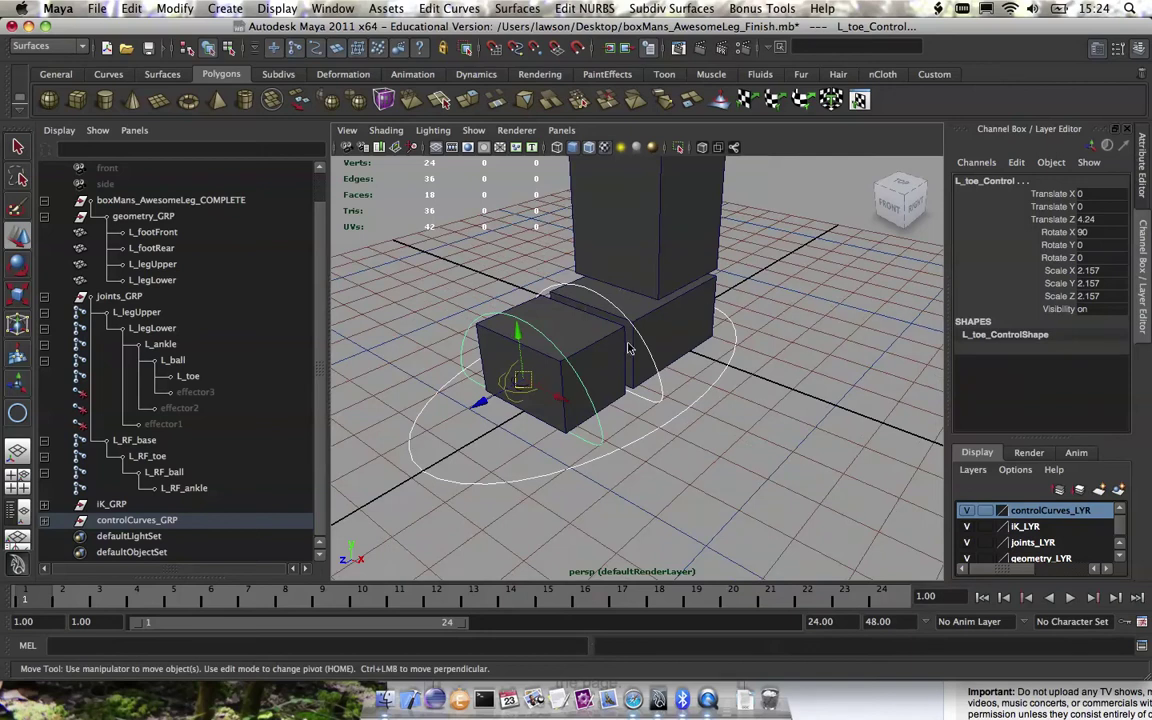
{"action": "key", "text": "space"}
{"action": "left_click", "coordinate": [509, 281]}
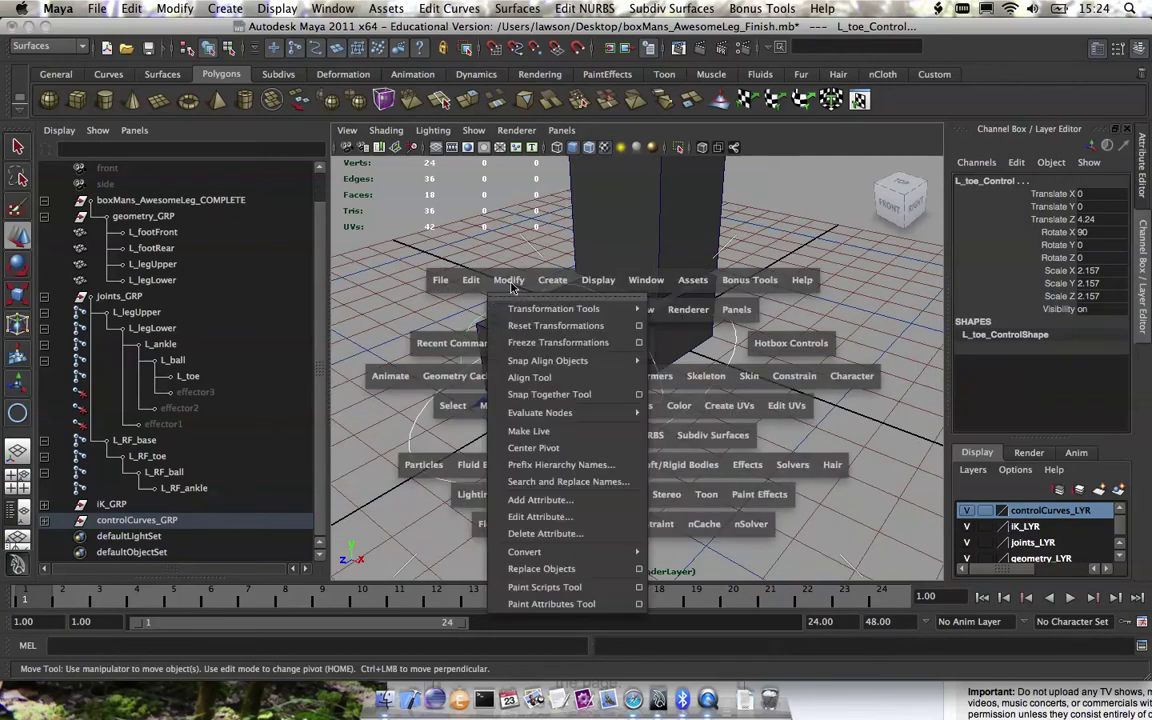
{"action": "left_click", "coordinate": [533, 341]}
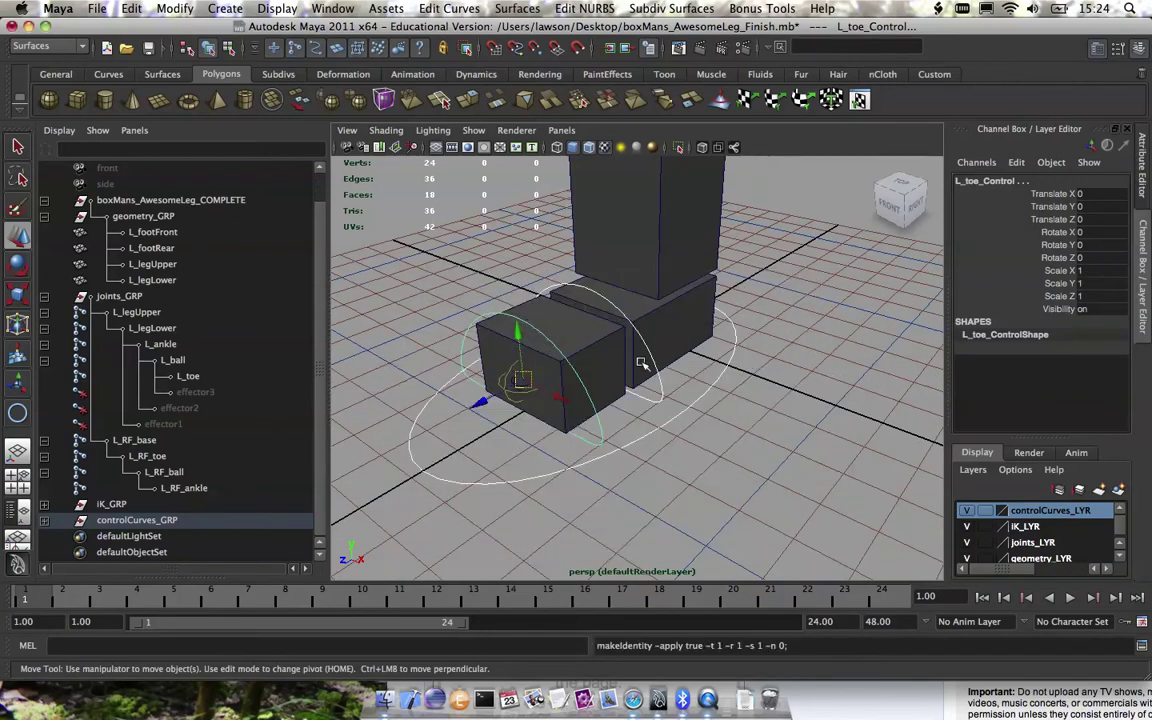
Save the scene and check the frozen transform values of L_foot_Control
{"action": "left_click_drag", "start_coordinate": [815, 408], "coordinate": [728, 331], "text": "alt"}
{"action": "right_click_drag", "start_coordinate": [712, 337], "coordinate": [730, 403], "text": "alt"}
{"action": "key", "text": "super+s"}
{"action": "key", "text": "w"}
{"action": "left_click_drag", "start_coordinate": [731, 415], "coordinate": [726, 373], "text": "alt"}
{"action": "left_click", "coordinate": [736, 438]}
{"action": "left_click", "coordinate": [673, 436]}
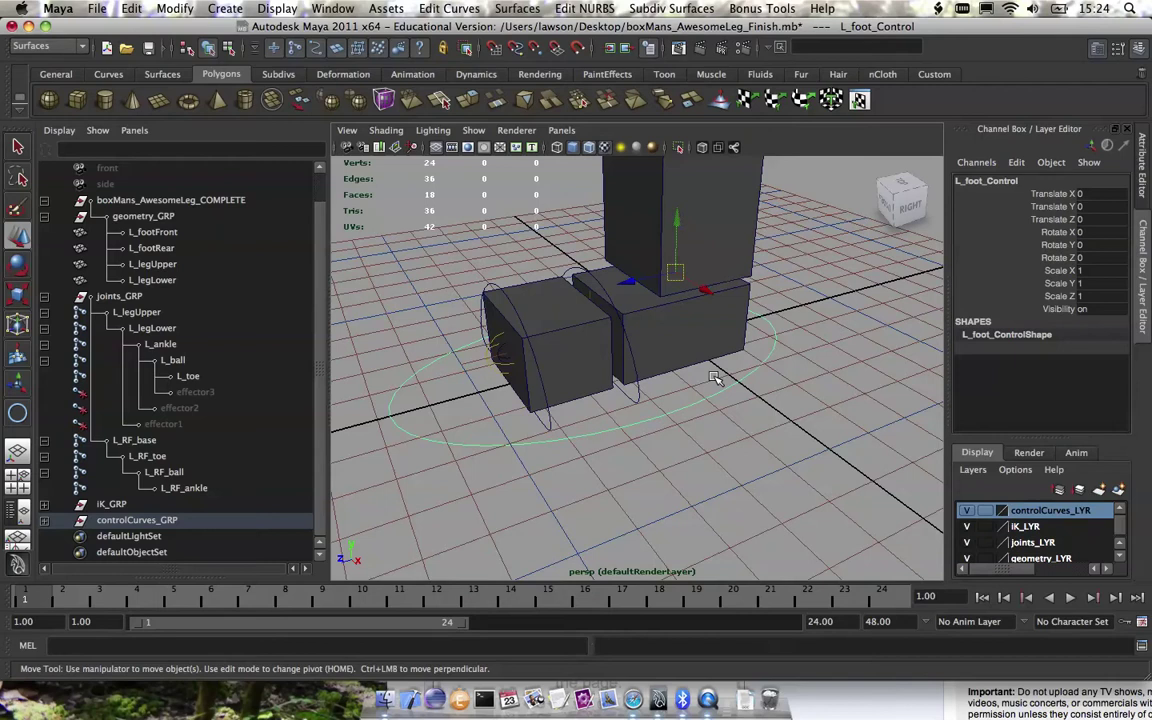
{"action": "left_click_drag", "start_coordinate": [680, 378], "coordinate": [630, 389], "text": "alt"}
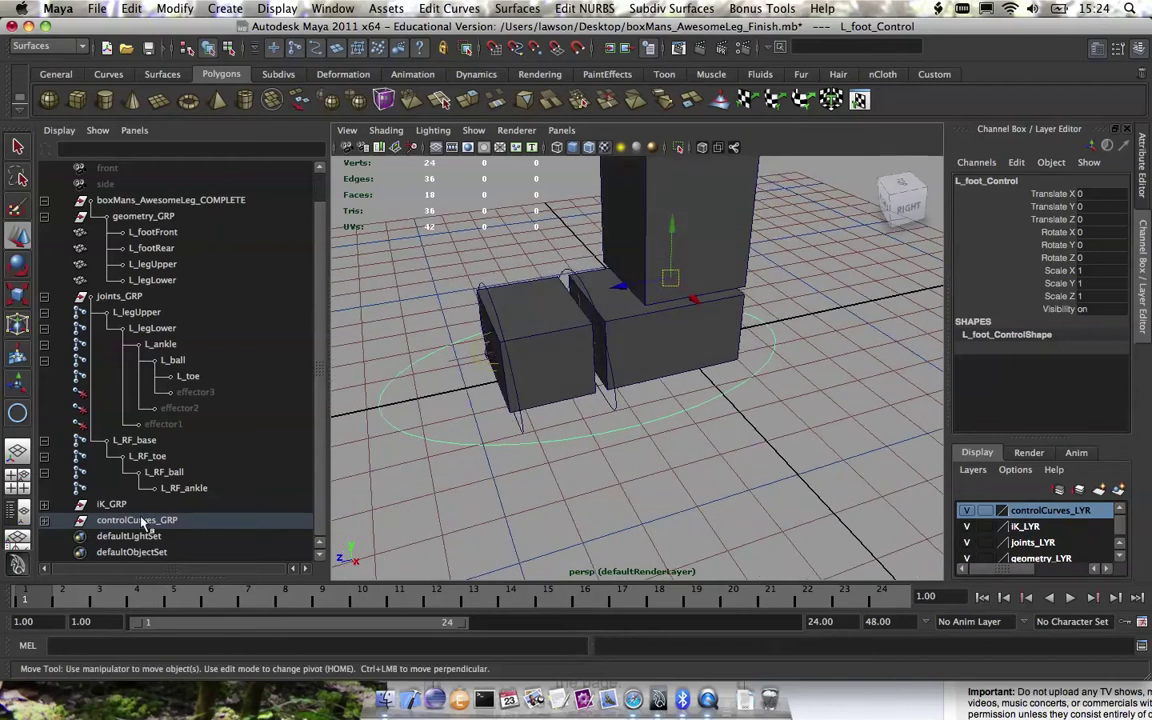
Parent iK_GRP and controlCurves_GRP under boxMans_AwesomeLeg_COMPLETE in the Outliner
{"action": "left_click", "coordinate": [140, 520]}
{"action": "left_click", "coordinate": [112, 504]}
{"action": "left_click", "coordinate": [130, 519], "text": "ctrl"}
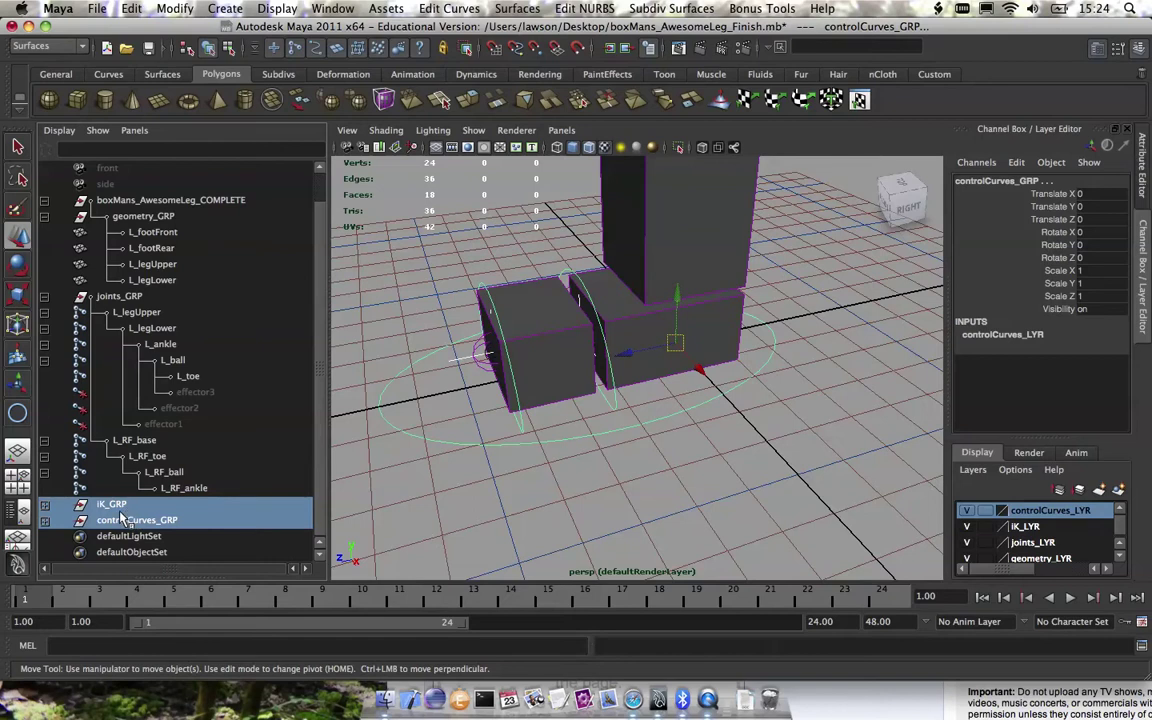
{"action": "middle_click_drag", "start_coordinate": [120, 518], "coordinate": [208, 200]}
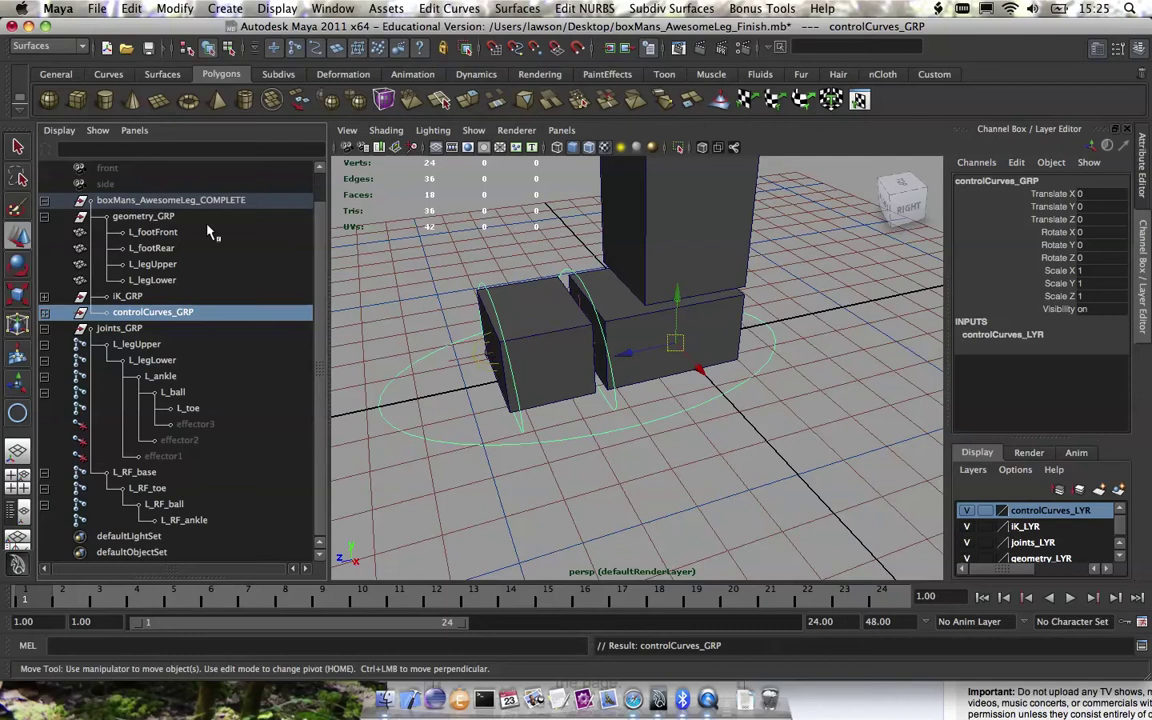
Collapse joints_GRP, place it inside boxMans_AwesomeLeg_COMPLETE between iK_GRP and controlCurves_GRP, and save the scene
{"action": "left_click", "coordinate": [44, 328]}
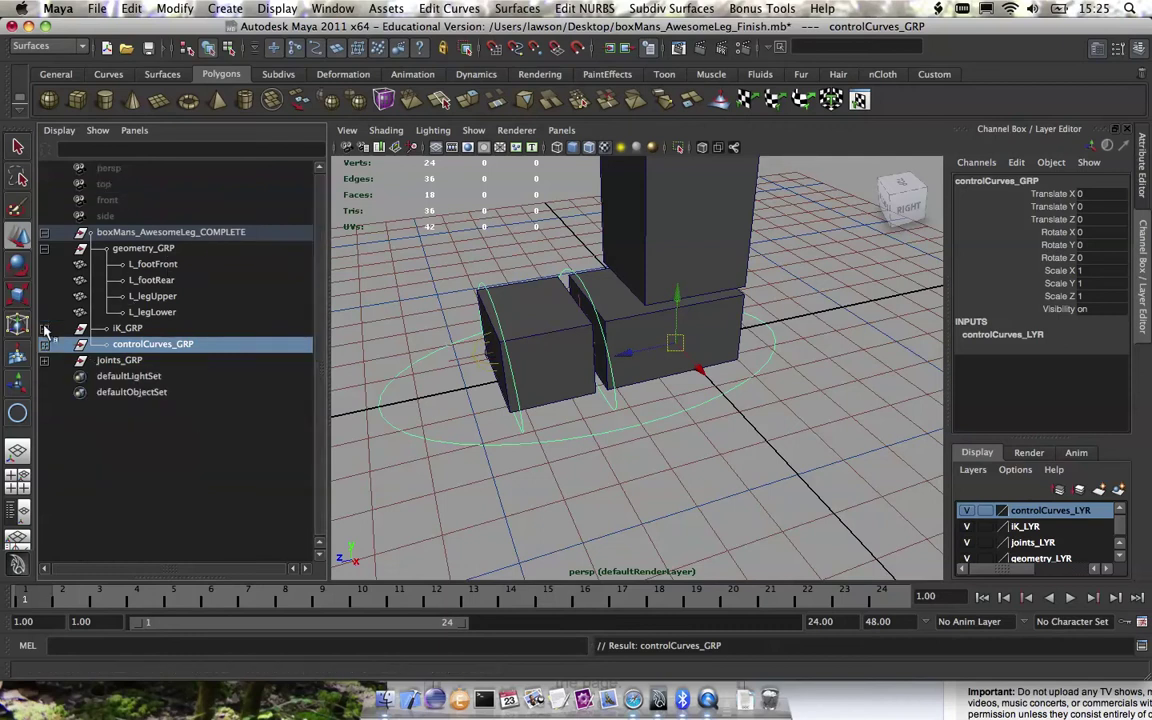
{"action": "left_click", "coordinate": [118, 360]}
{"action": "middle_click_drag", "start_coordinate": [118, 360], "coordinate": [138, 342]}
{"action": "left_click", "coordinate": [140, 329]}
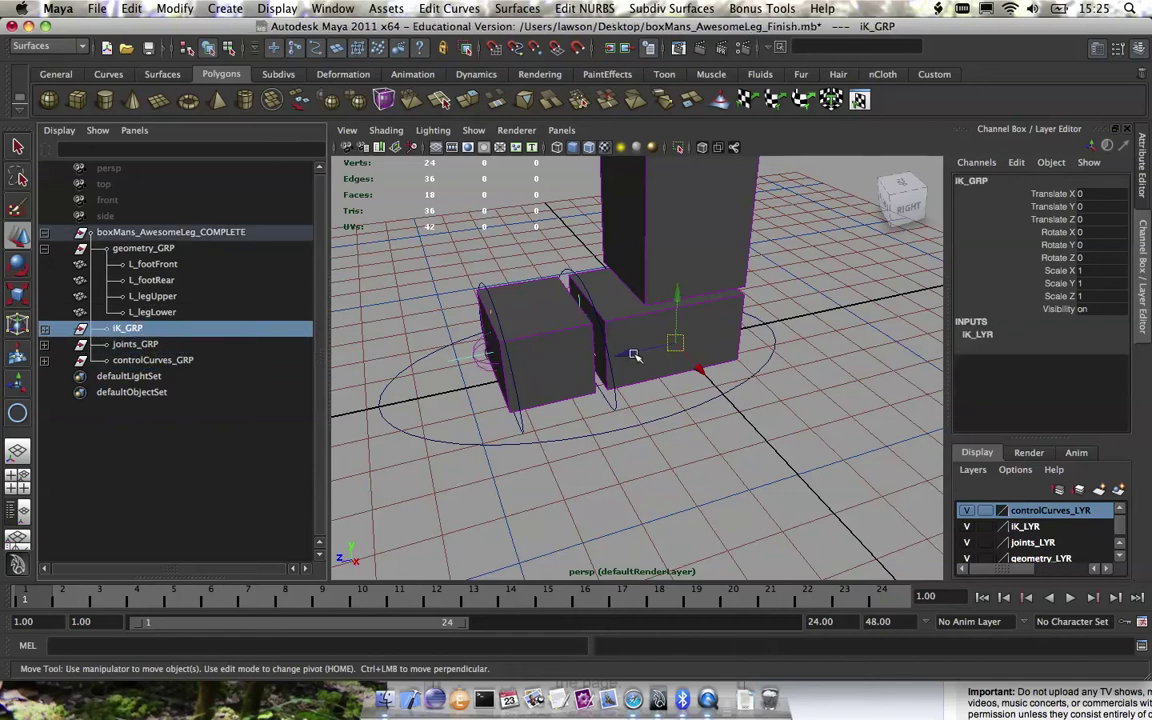
{"action": "key", "text": "super+s"}
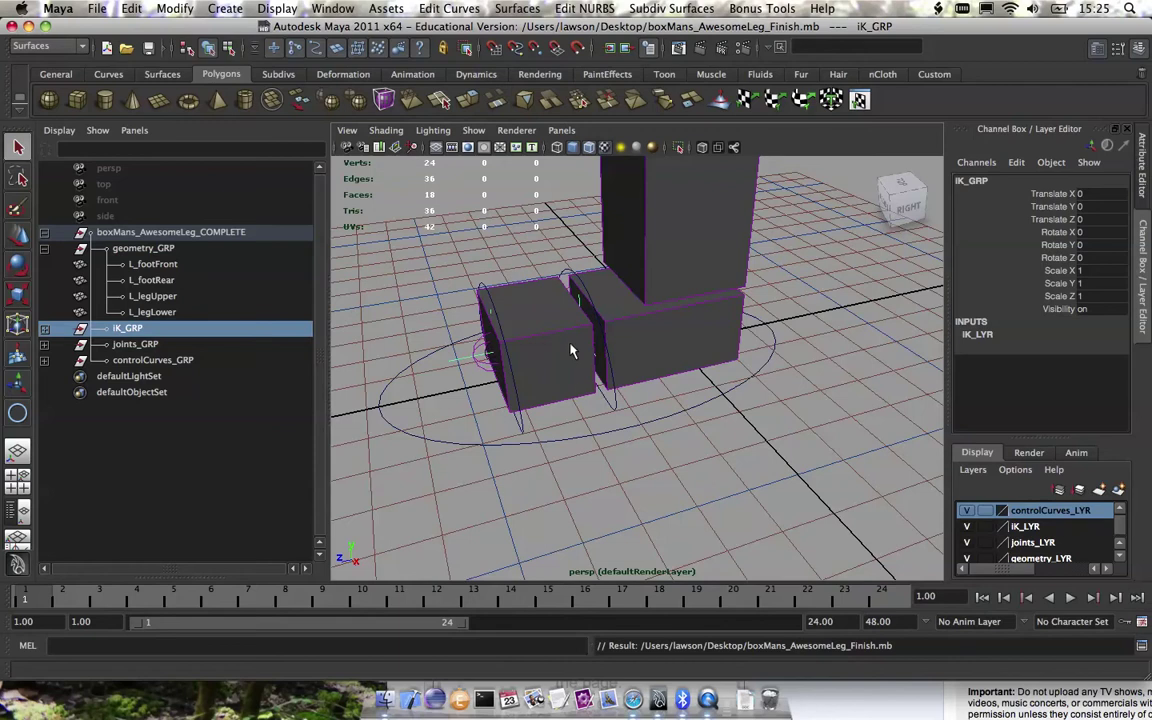
Display the leg in wireframe and select L_foot_Control followed by the L_RF_base joint
{"action": "left_click_drag", "start_coordinate": [542, 356], "coordinate": [748, 378], "text": "alt"}
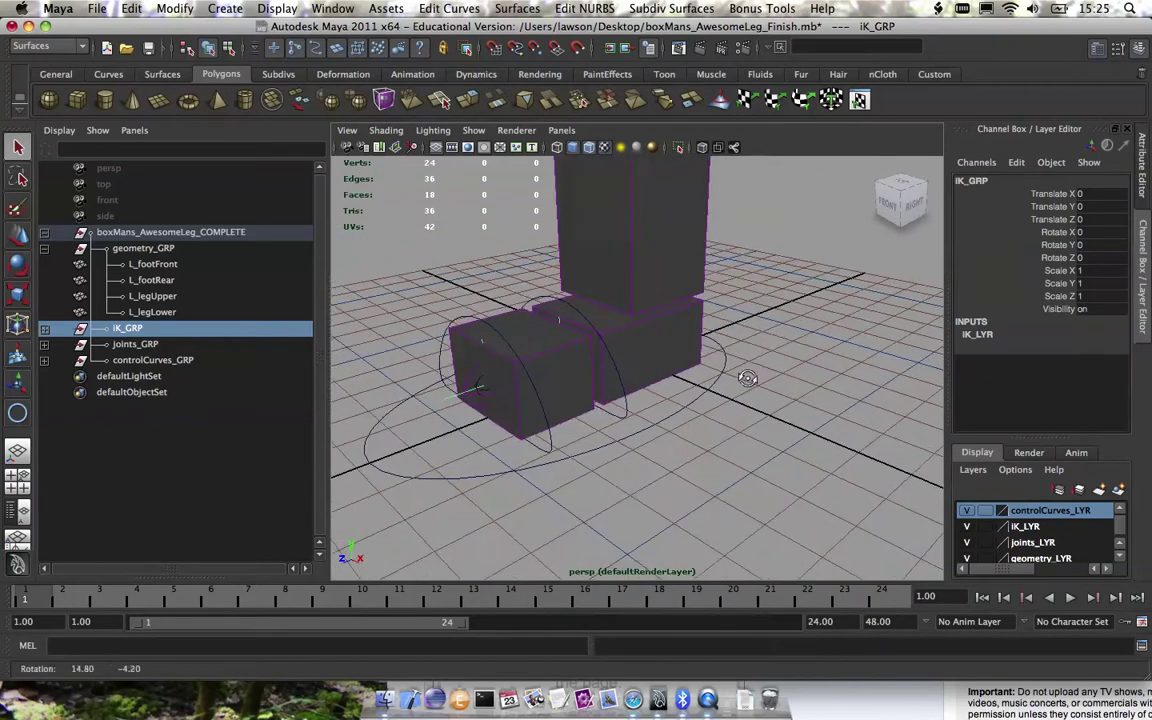
{"action": "middle_click_drag", "start_coordinate": [748, 378], "coordinate": [736, 416], "text": "alt"}
{"action": "left_click", "coordinate": [741, 306]}
{"action": "key", "text": "w"}
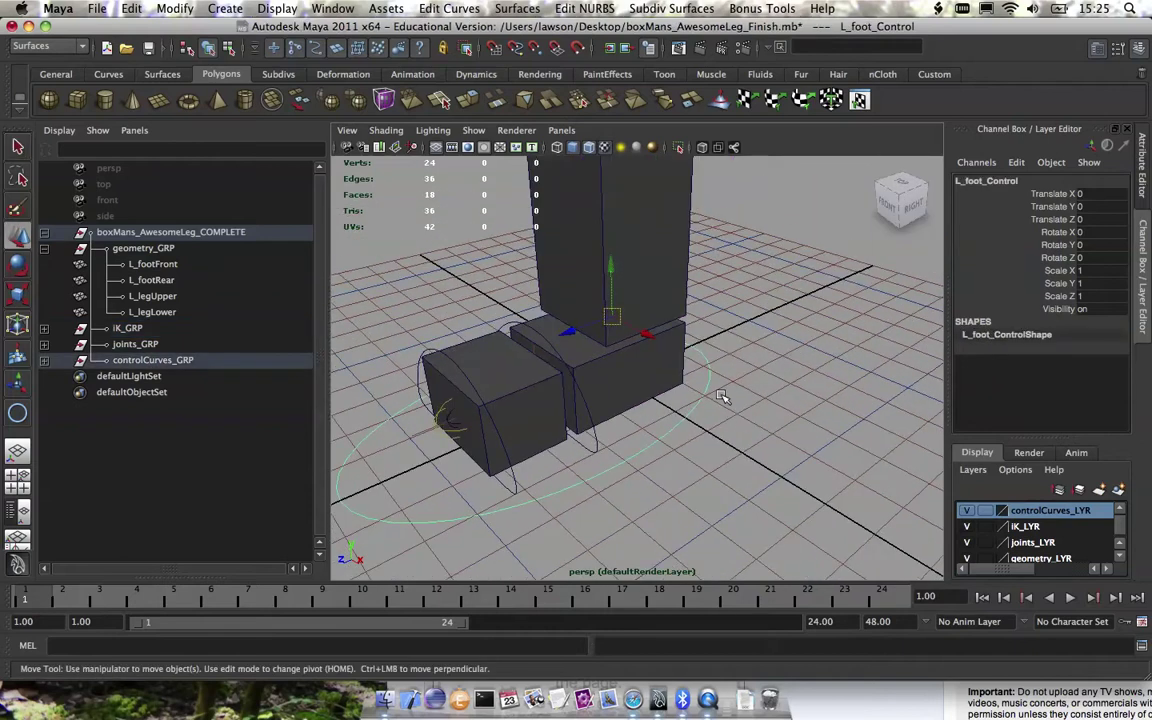
{"action": "key", "text": "4"}
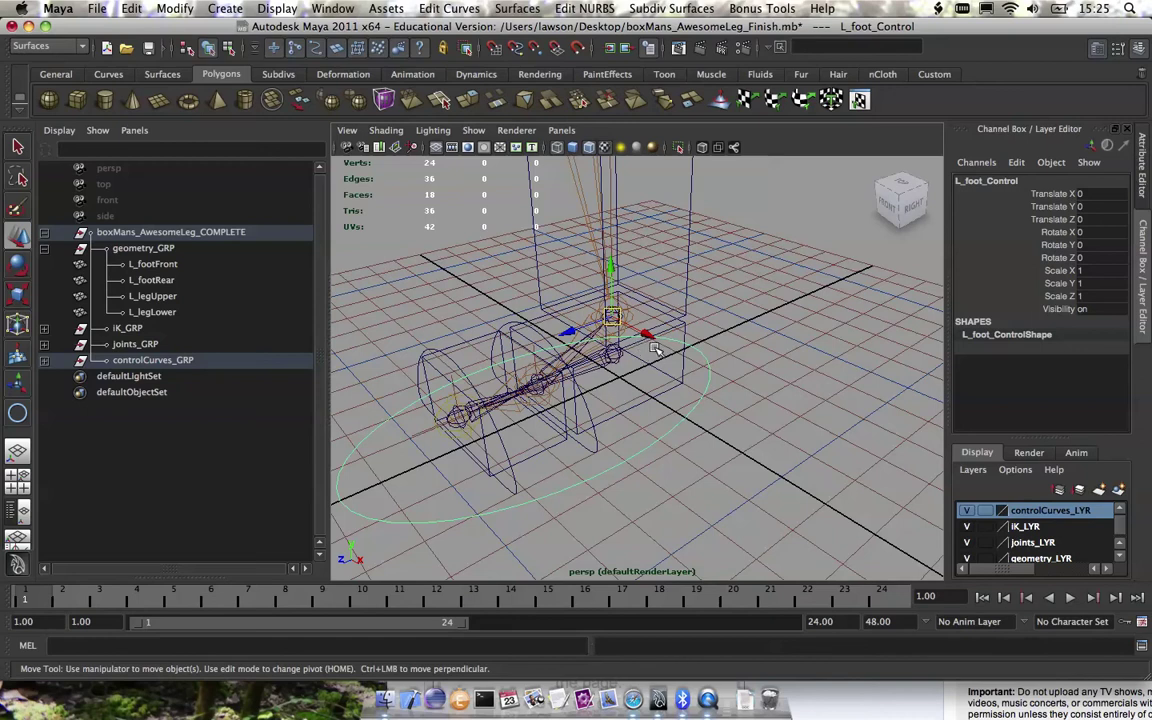
{"action": "left_click_drag", "start_coordinate": [641, 341], "coordinate": [622, 340], "text": "alt"}
{"action": "middle_click_drag", "start_coordinate": [604, 393], "coordinate": [640, 365], "text": "alt"}
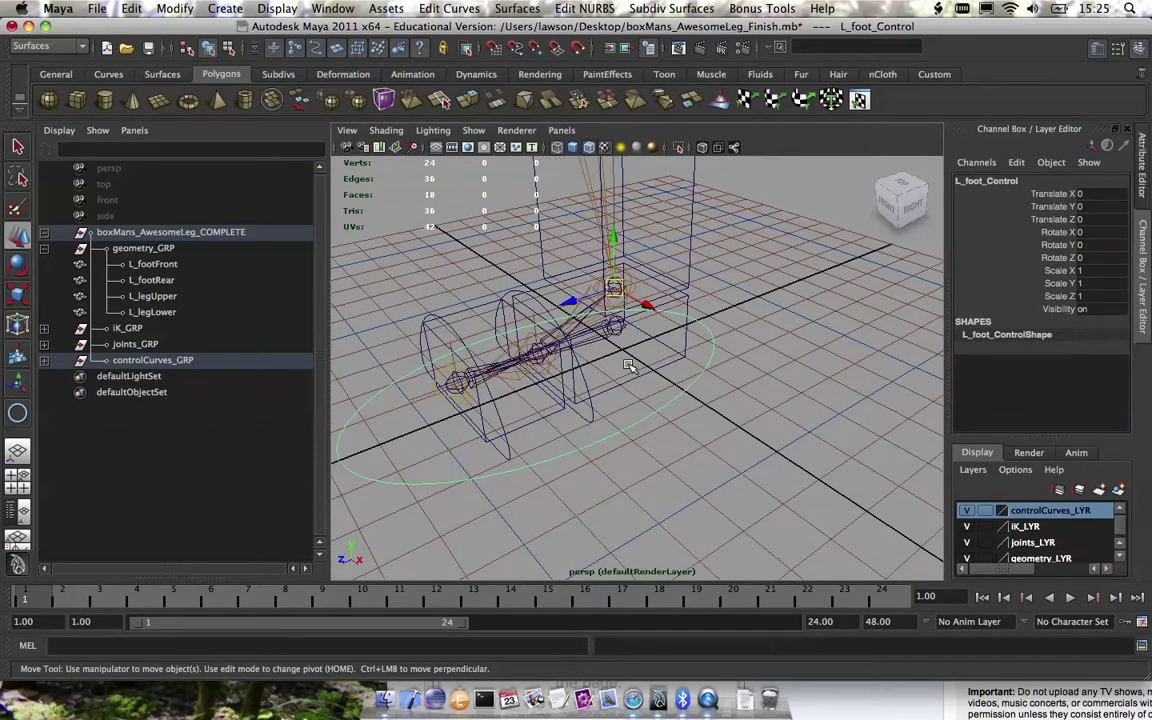
{"action": "left_click", "coordinate": [622, 340]}
{"action": "left_click_drag", "start_coordinate": [622, 340], "coordinate": [652, 340], "text": "alt"}
Detach the Constrain commands as a floating window and place it beside the leg
{"action": "key", "text": "space"}
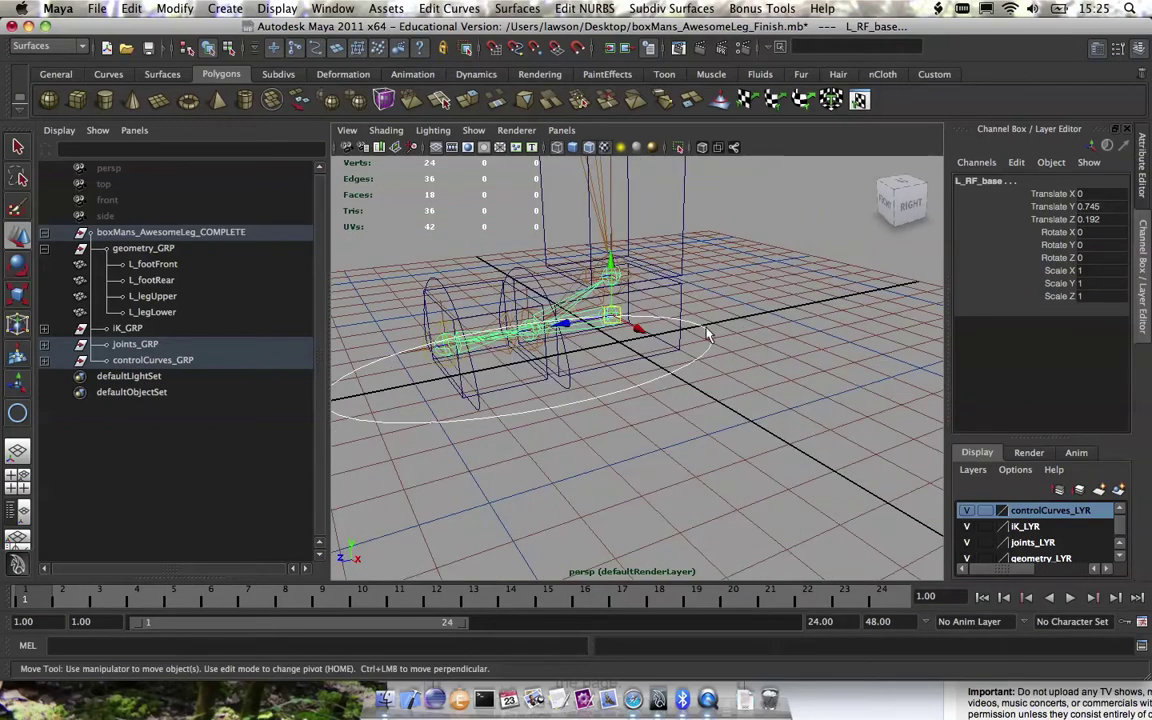
{"action": "key", "text": "space"}
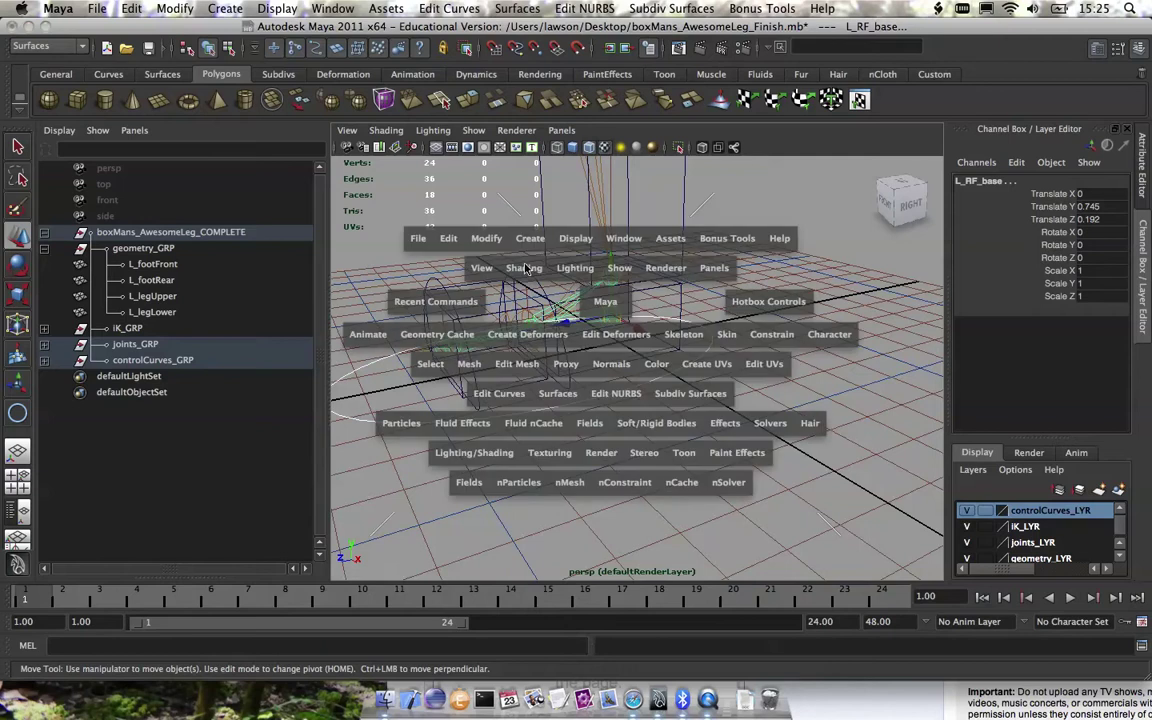
{"action": "left_click", "coordinate": [771, 339]}
{"action": "left_click", "coordinate": [759, 336]}
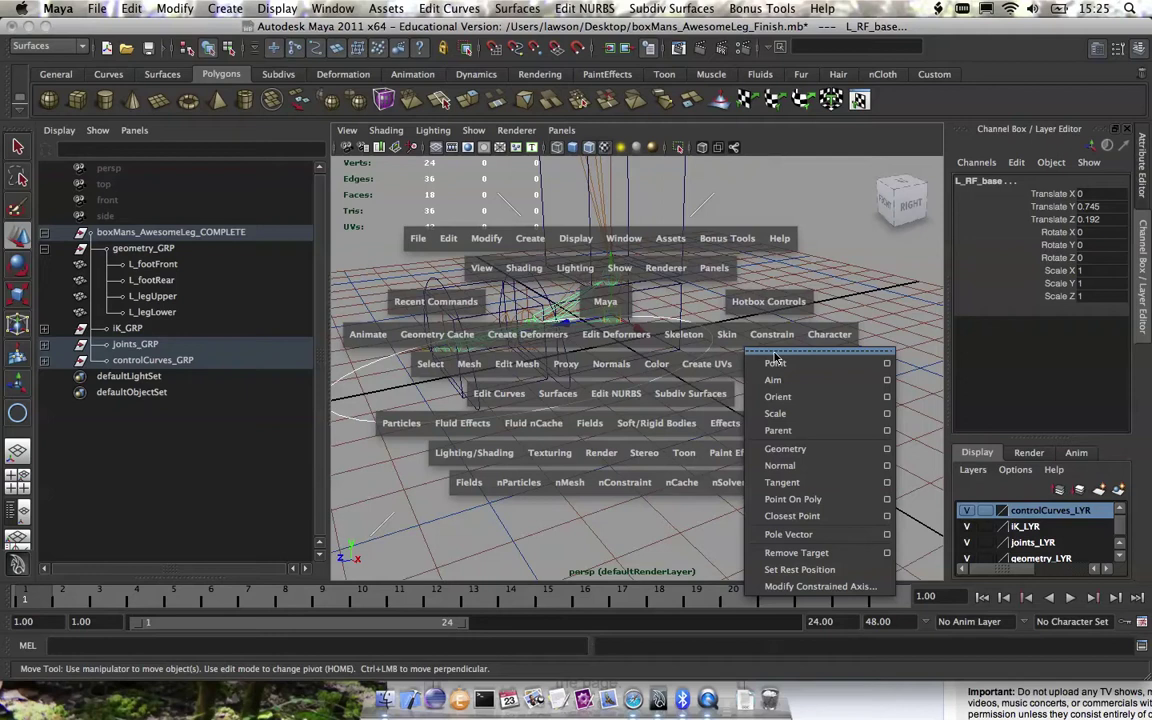
{"action": "left_click", "coordinate": [775, 353]}
{"action": "left_click_drag", "start_coordinate": [826, 338], "coordinate": [870, 250]}
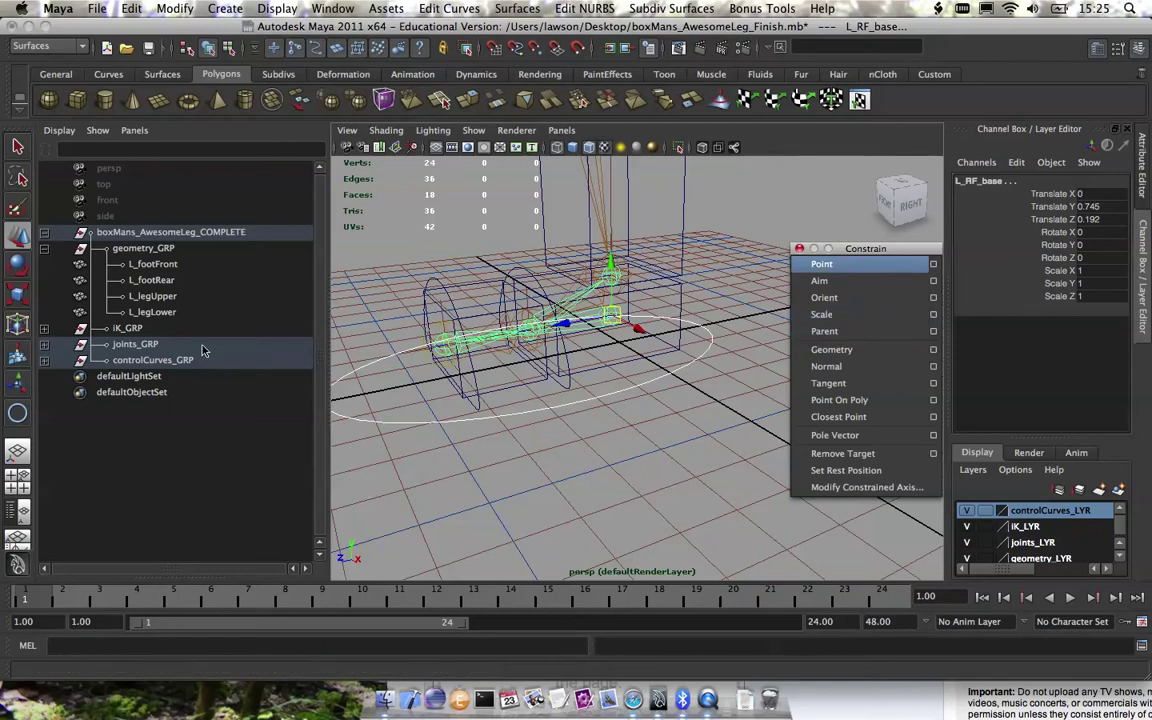
{"action": "left_click_drag", "start_coordinate": [889, 252], "coordinate": [880, 324]}
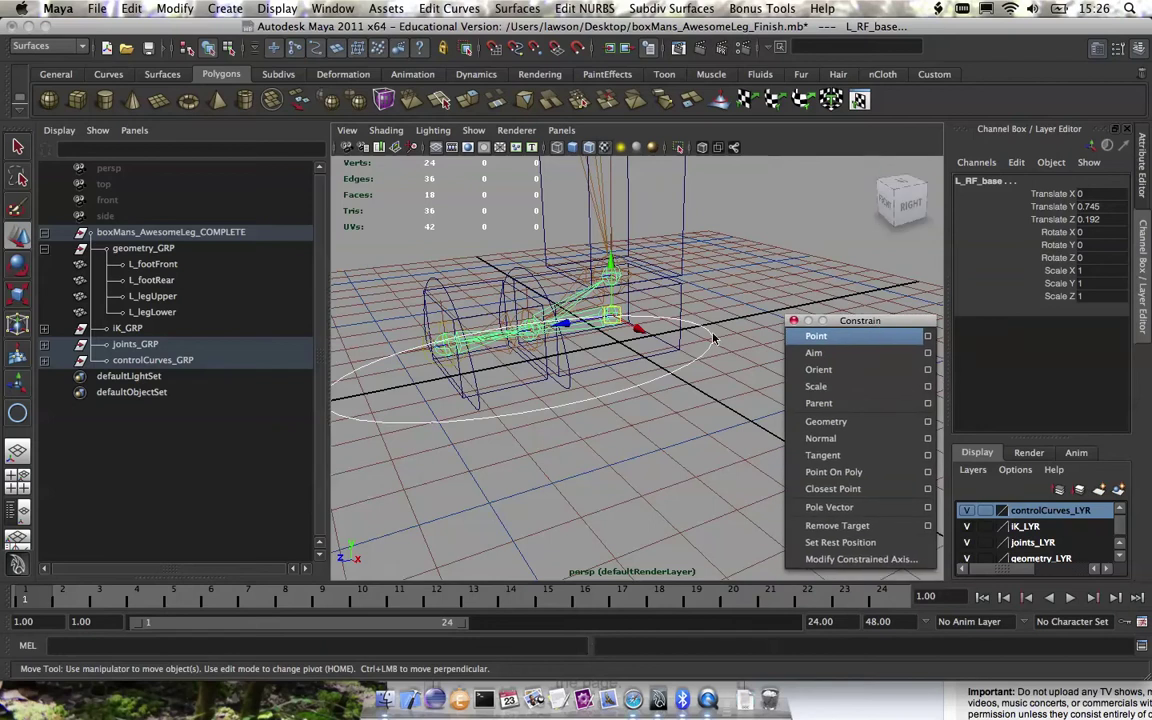
Parent-constrain L_RF_base to L_foot_Control with Maintain offset, all translate and rotate axes, and a weight of 1
{"action": "left_click_drag", "start_coordinate": [673, 332], "coordinate": [700, 318], "text": "alt"}
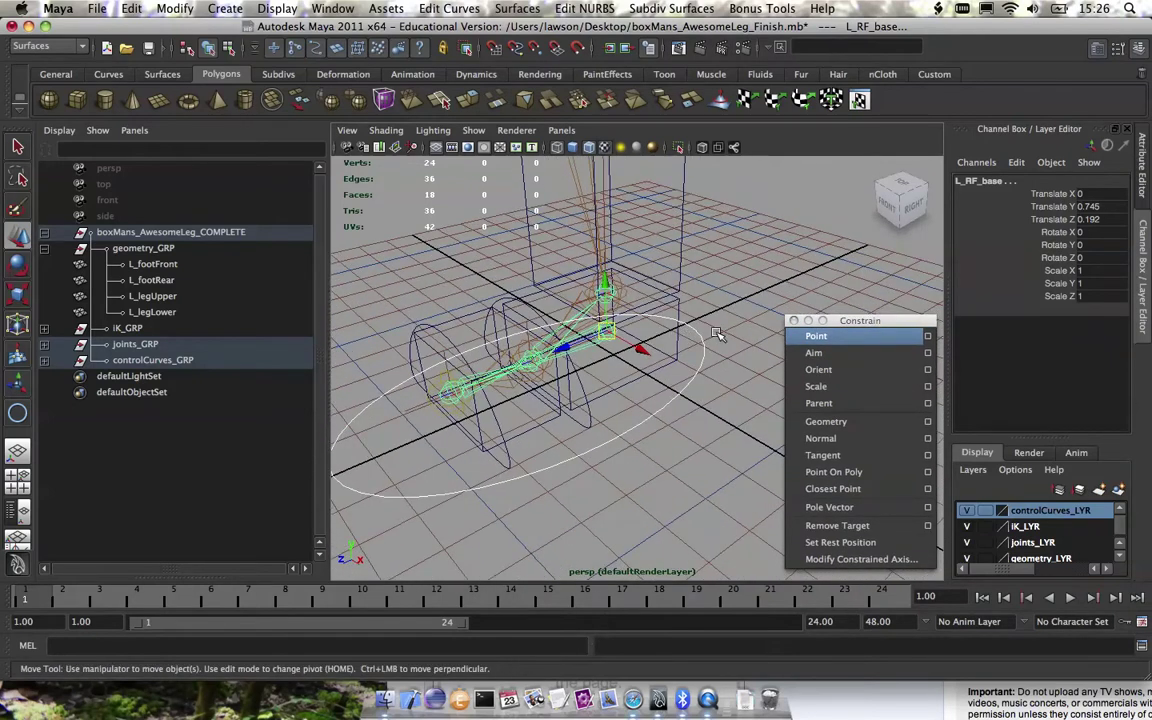
{"action": "left_click", "coordinate": [927, 404]}
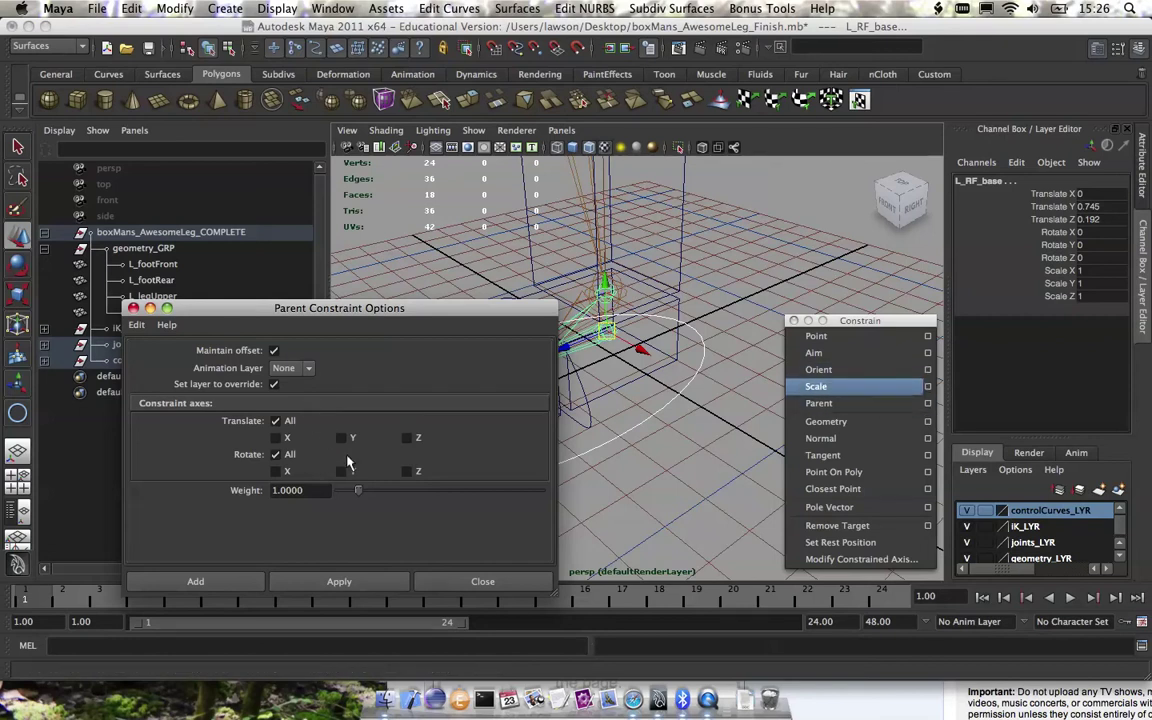
{"action": "left_click", "coordinate": [338, 586]}
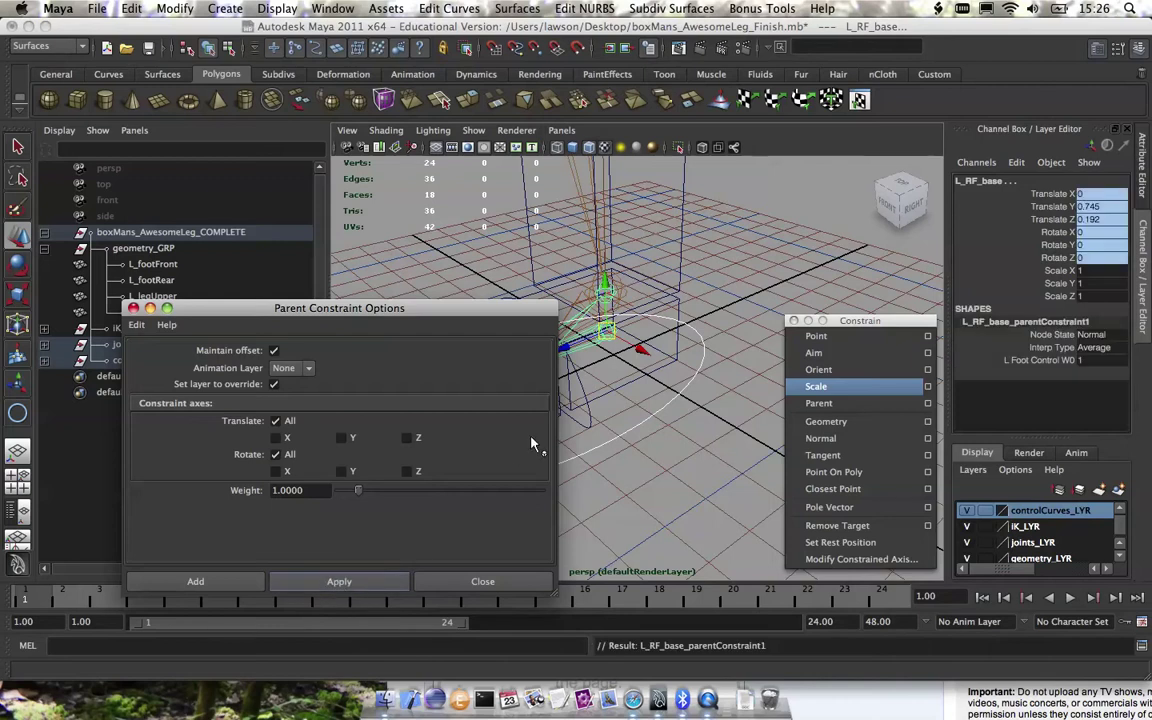
{"action": "left_click", "coordinate": [535, 584]}
Test the parent constraint by transforming L_foot_Control, and undo the test changes
{"action": "left_click", "coordinate": [613, 326]}
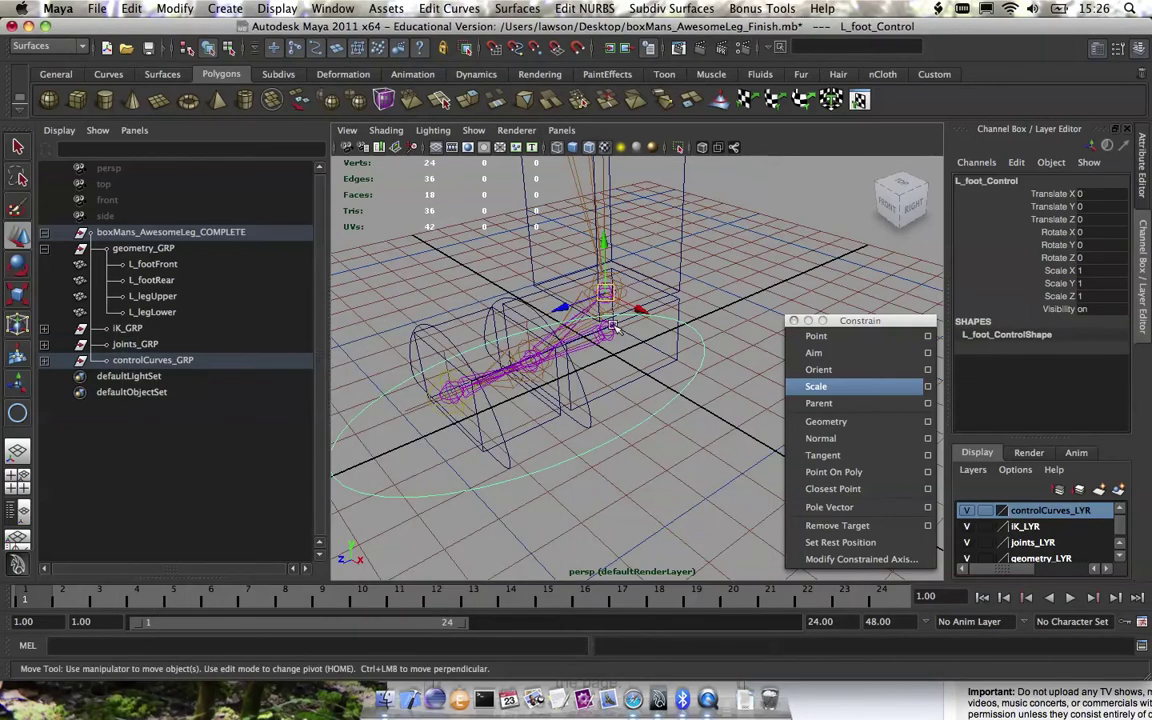
{"action": "left_click_drag", "start_coordinate": [607, 302], "coordinate": [563, 311]}
{"action": "key", "text": "z"}
{"action": "key", "text": "e"}
{"action": "key", "text": "z"}
{"action": "scroll", "coordinate": [599, 373], "scroll_direction": "down", "scroll_amount": 5}
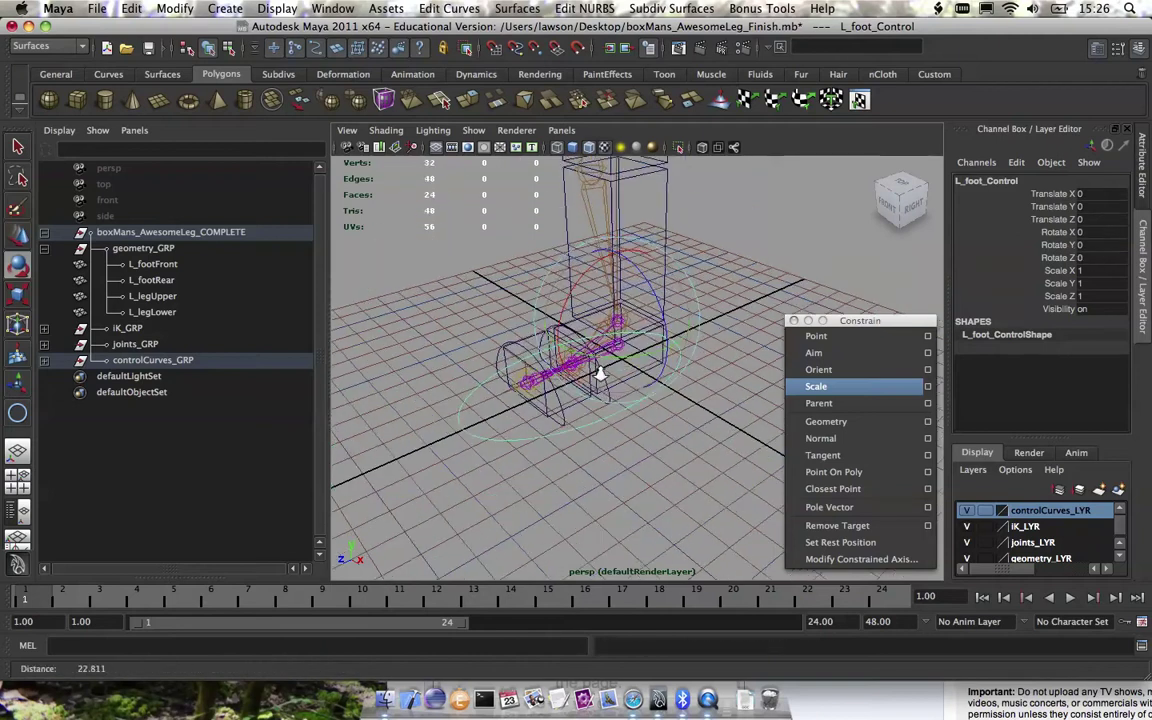
{"action": "left_click_drag", "start_coordinate": [601, 375], "coordinate": [589, 397], "text": "alt"}
{"action": "key", "text": "w"}
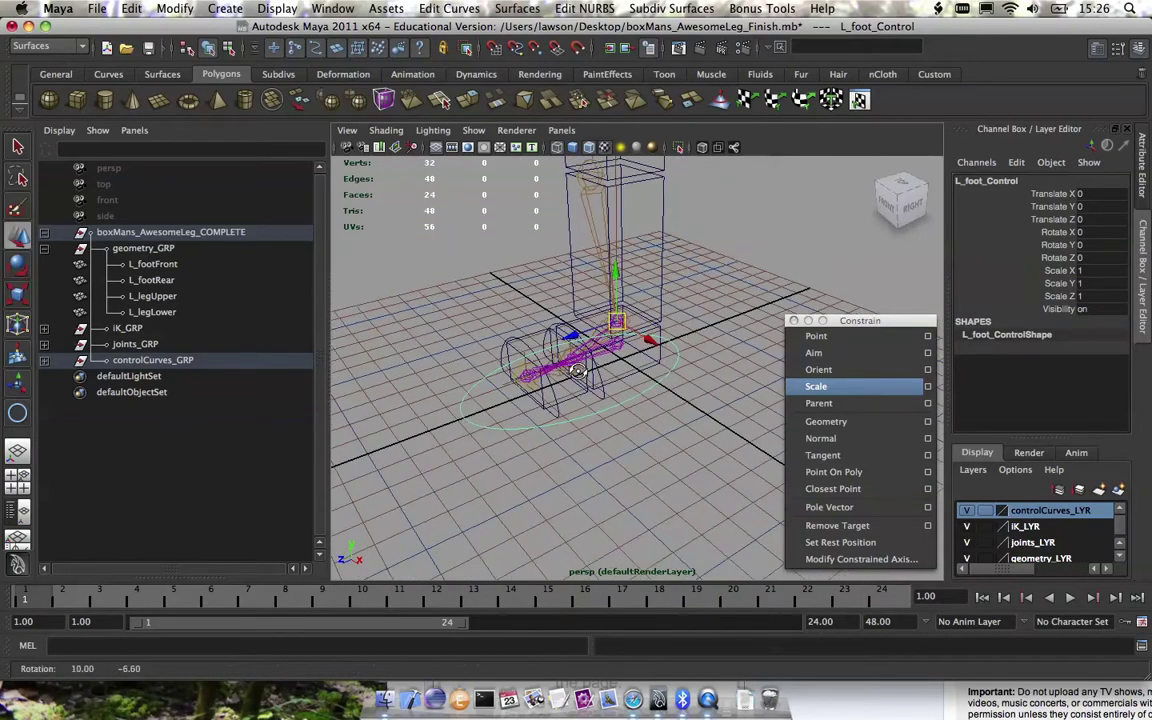
Examine the L_RF_base joint and the L_ankle joint at the heel and ankle of the leg
{"action": "scroll", "coordinate": [588, 397], "scroll_direction": "up", "scroll_amount": 2}
{"action": "right_click_drag", "start_coordinate": [589, 397], "coordinate": [670, 429], "text": "alt"}
{"action": "left_click", "coordinate": [632, 377]}
{"action": "left_click_drag", "start_coordinate": [632, 377], "coordinate": [619, 310], "text": "alt"}
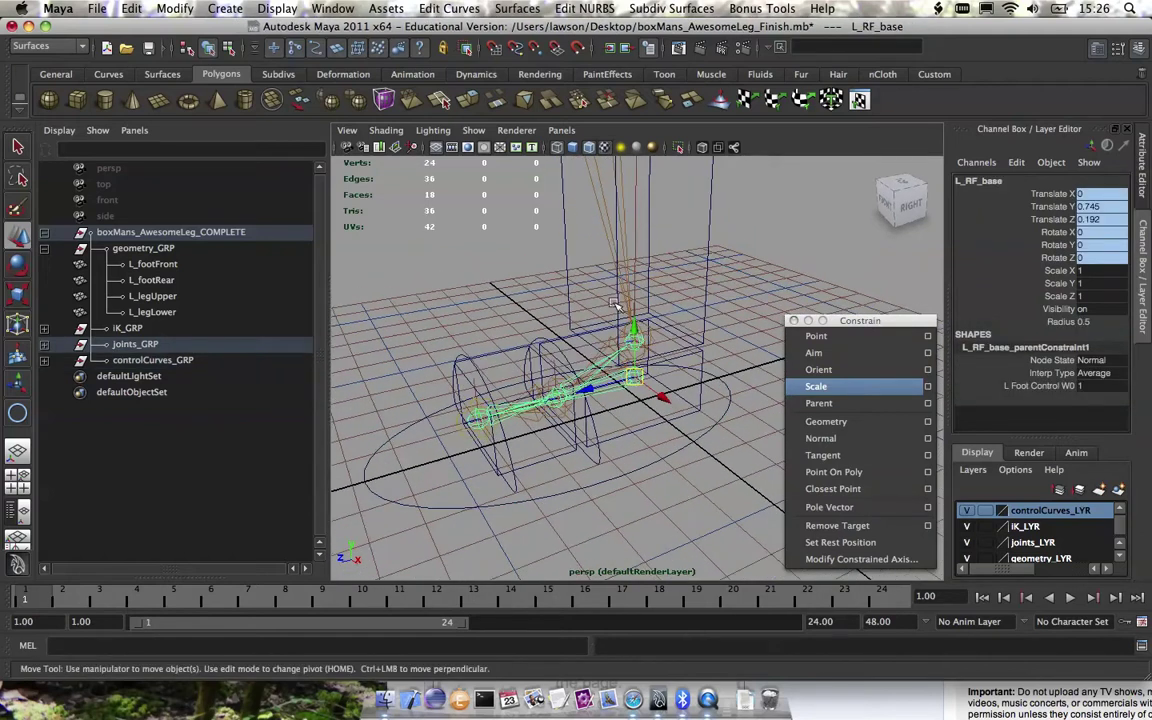
{"action": "right_click_drag", "start_coordinate": [626, 330], "coordinate": [608, 357], "text": "alt"}
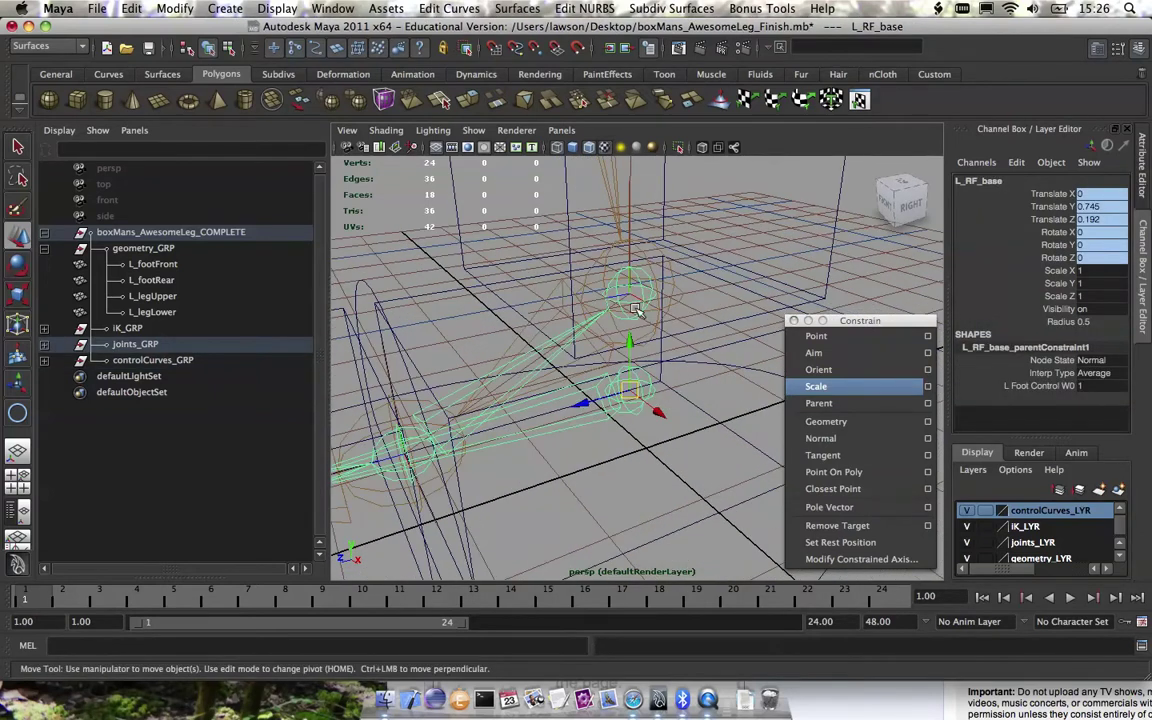
{"action": "left_click", "coordinate": [658, 269]}
{"action": "left_click", "coordinate": [647, 257]}
{"action": "right_click_drag", "start_coordinate": [686, 323], "coordinate": [577, 258], "text": "alt"}
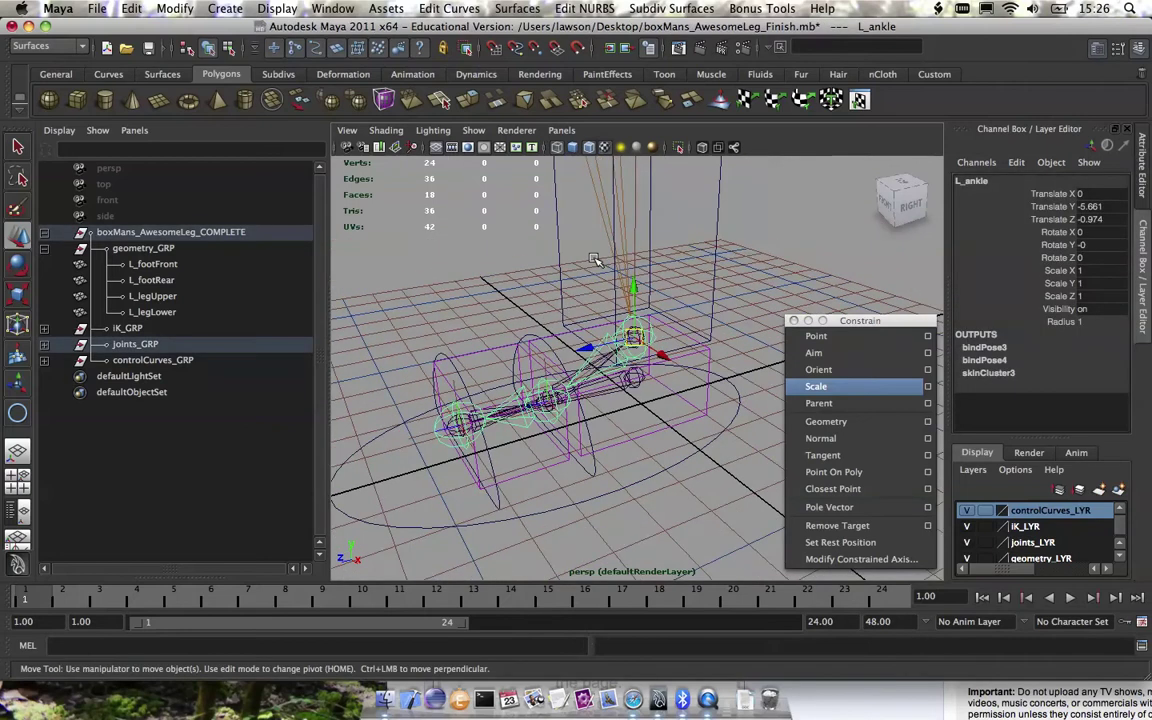
Inspect the L_legUpper joint chain and the L_RF_base joint with its parent constraint at the heel
{"action": "left_click", "coordinate": [598, 264]}
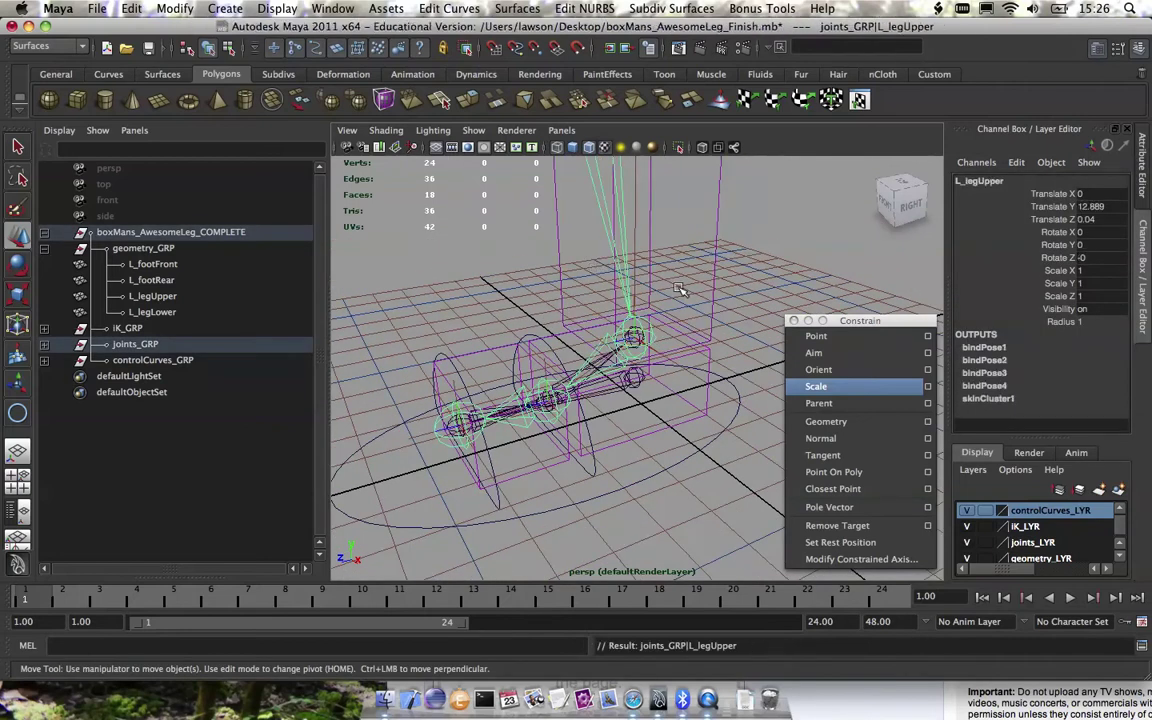
{"action": "left_click", "coordinate": [632, 384]}
{"action": "scroll", "coordinate": [622, 383], "scroll_direction": "down", "scroll_amount": 3}
{"action": "left_click_drag", "start_coordinate": [600, 387], "coordinate": [577, 377], "text": "alt"}
{"action": "right_click_drag", "start_coordinate": [577, 377], "coordinate": [632, 458], "text": "alt"}
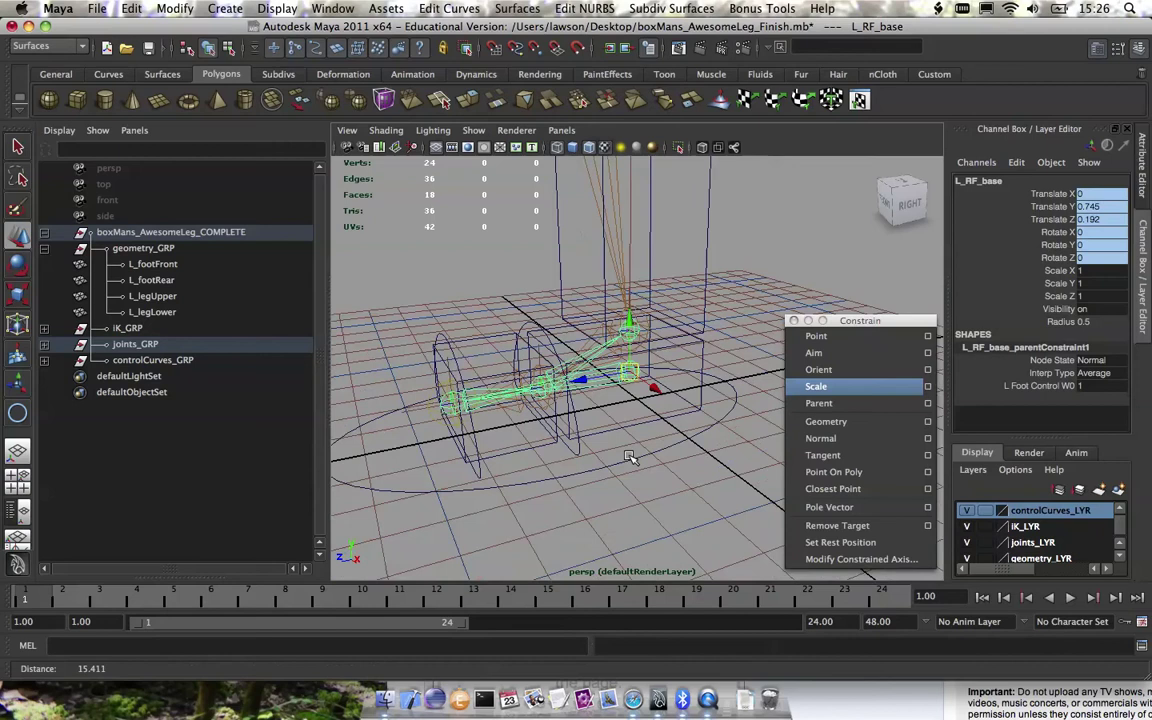
{"action": "left_click_drag", "start_coordinate": [643, 458], "coordinate": [613, 434], "text": "alt"}
Test moving L_foot_Control to check how the reverse foot joints follow, and undo the move
{"action": "left_click", "coordinate": [682, 446]}
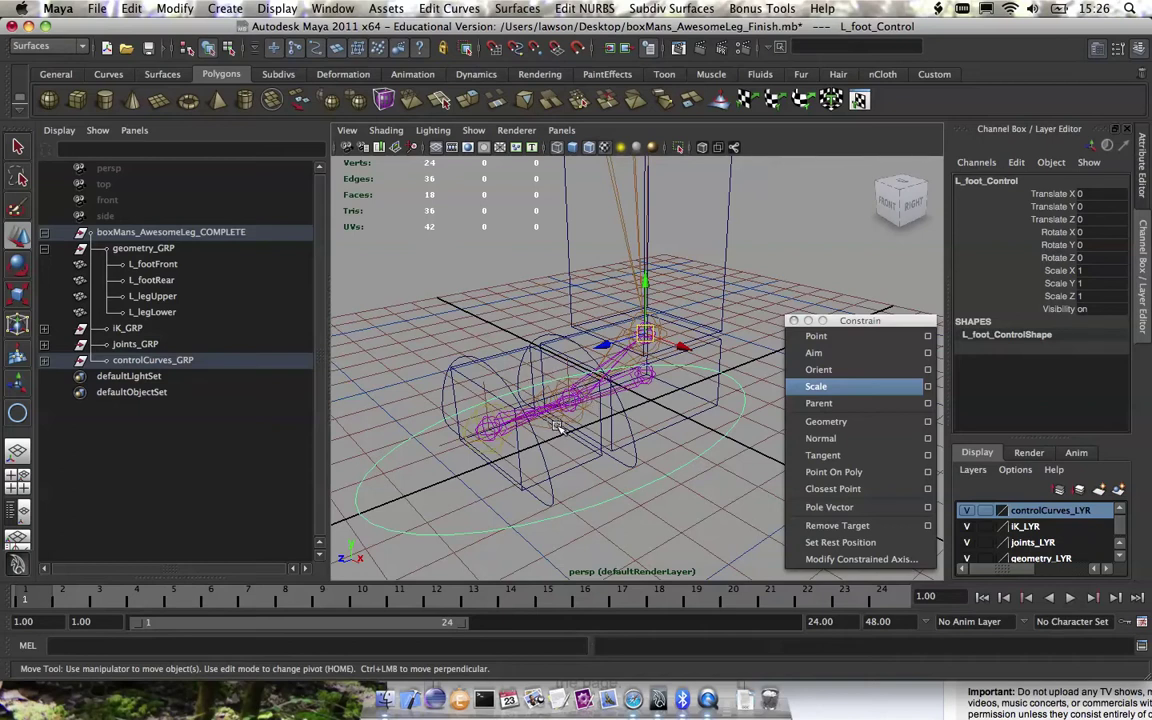
{"action": "left_click_drag", "start_coordinate": [613, 438], "coordinate": [626, 385], "text": "alt"}
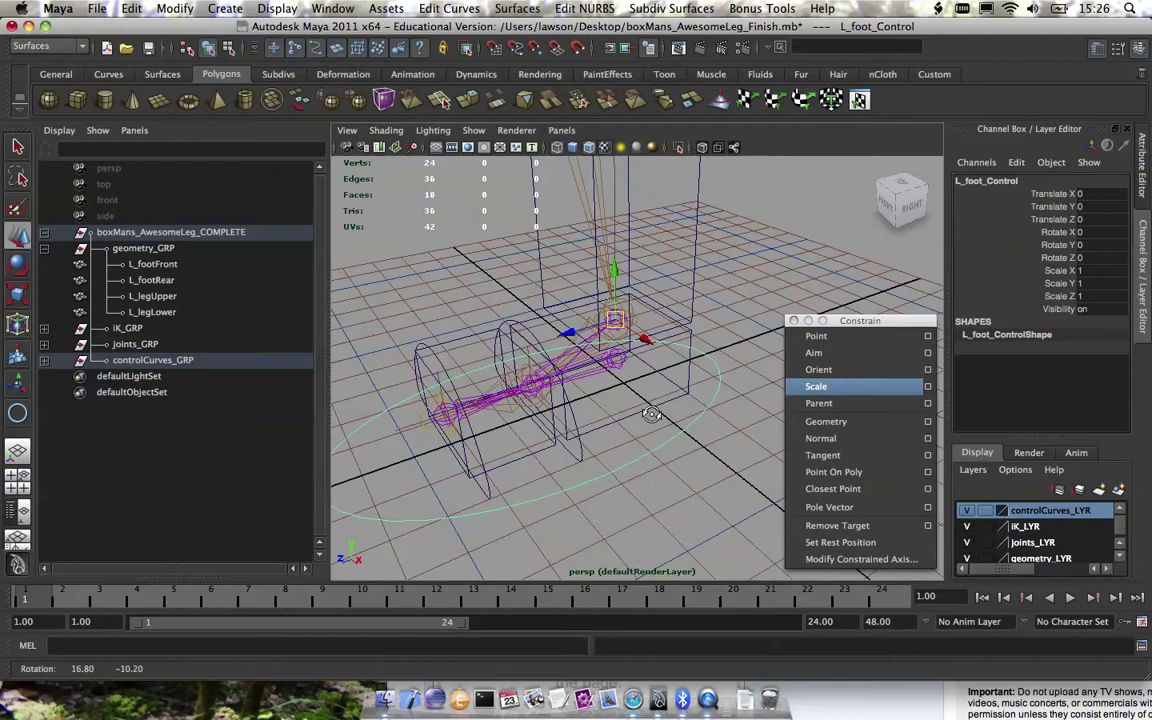
{"action": "left_click_drag", "start_coordinate": [615, 320], "coordinate": [600, 300]}
{"action": "key", "text": "super+z"}
{"action": "right_click_drag", "start_coordinate": [601, 300], "coordinate": [653, 260], "text": "alt"}
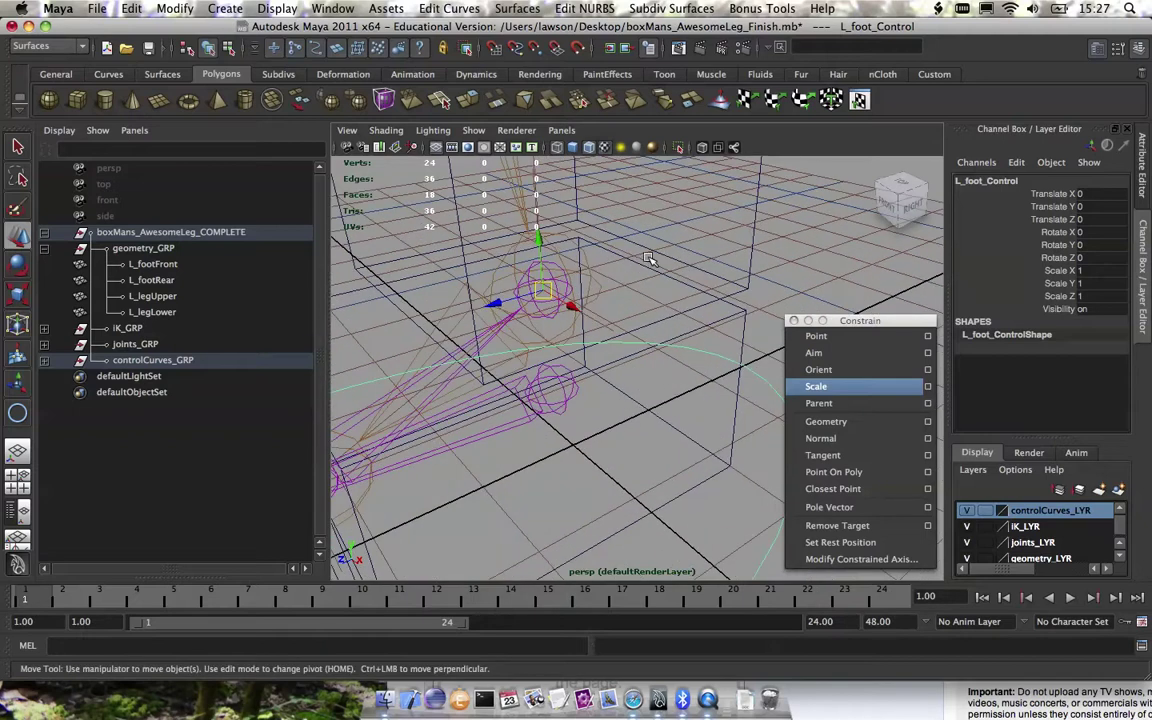
Examine the overlapping L_RF_ankle joint and L_legIK handle at the ankle
{"action": "left_click", "coordinate": [653, 260]}
{"action": "left_click", "coordinate": [560, 276]}
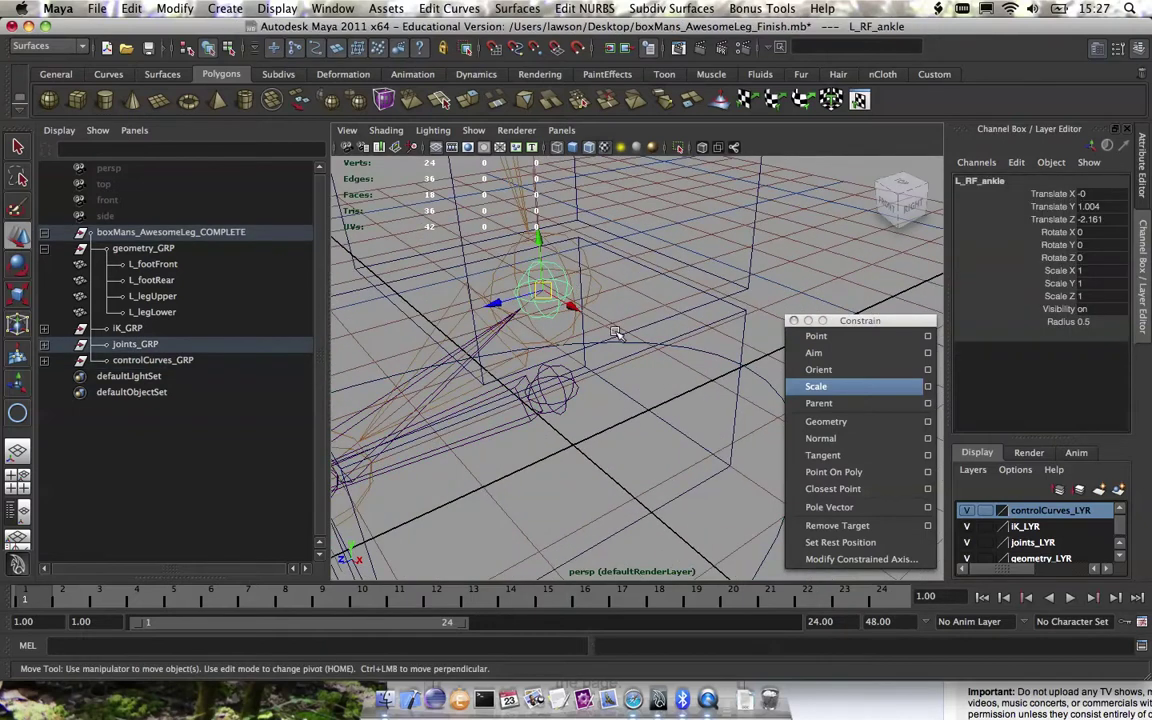
{"action": "left_click", "coordinate": [538, 289], "text": "shift"}
{"action": "right_click_drag", "start_coordinate": [507, 297], "coordinate": [532, 323], "text": "alt"}
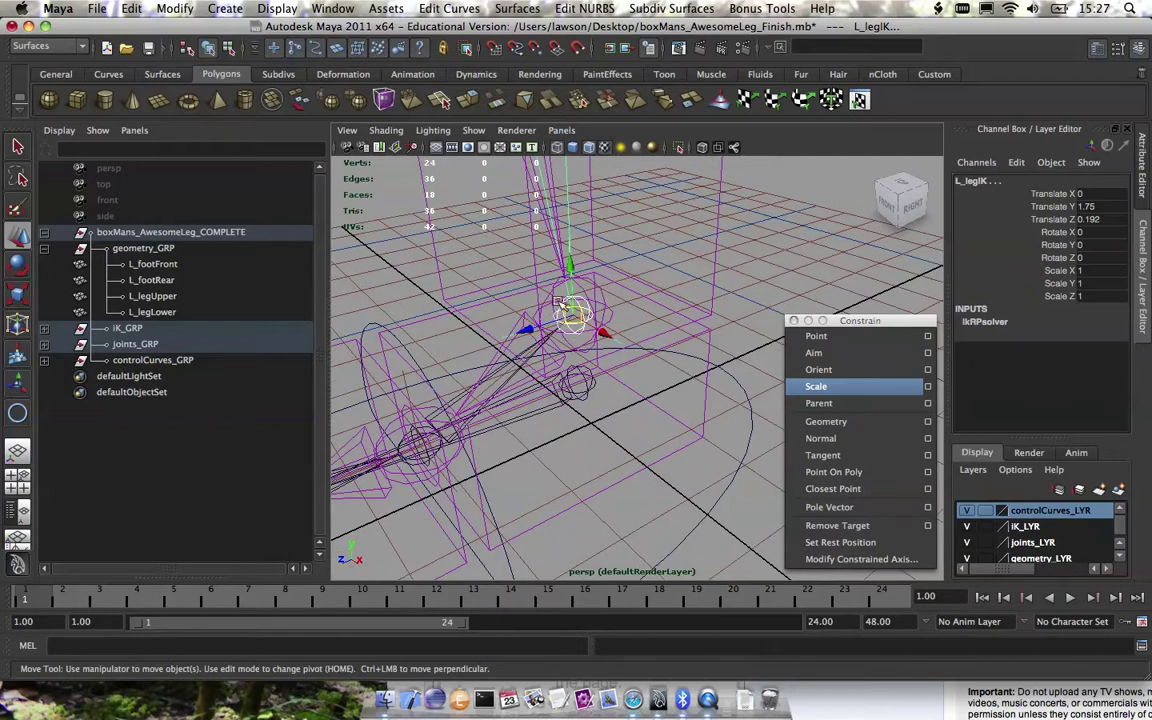
{"action": "left_click_drag", "start_coordinate": [540, 333], "coordinate": [501, 493], "text": "alt"}
Test rotating the L_RF_toe joint about its X axis, and undo the rotation
{"action": "left_click", "coordinate": [501, 493]}
{"action": "left_click", "coordinate": [526, 411]}
{"action": "key", "text": "e"}
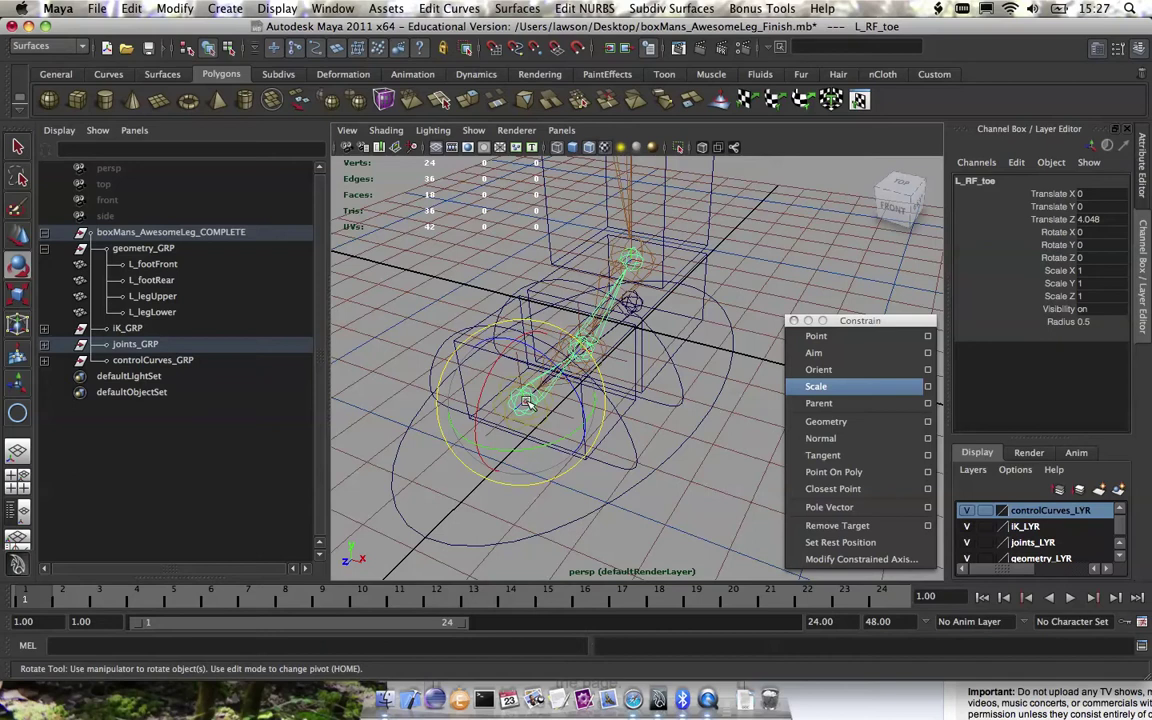
{"action": "left_click_drag", "start_coordinate": [542, 417], "coordinate": [503, 446]}
{"action": "key", "text": "ctrl+z"}
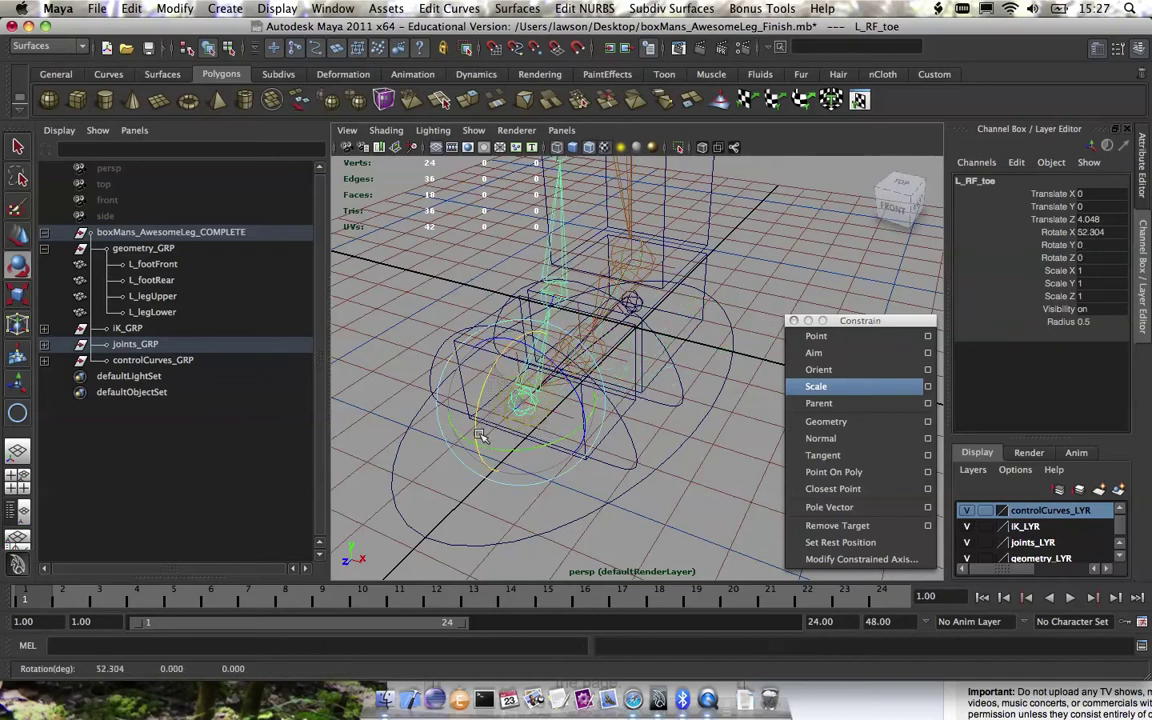
Test rotating the L_RF_ball joint in the reverse foot chain, and undo the rotation
{"action": "left_click_drag", "start_coordinate": [505, 368], "coordinate": [605, 405], "text": "alt"}
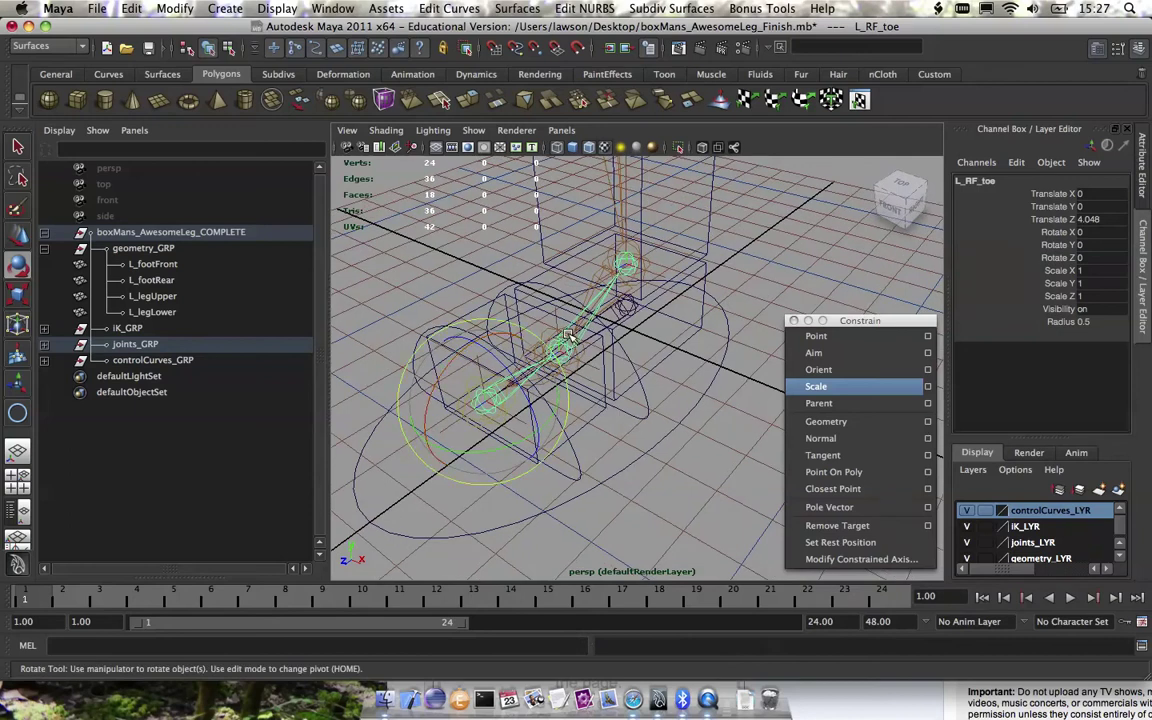
{"action": "key", "text": "q"}
{"action": "key", "text": "Down"}
{"action": "key", "text": "e"}
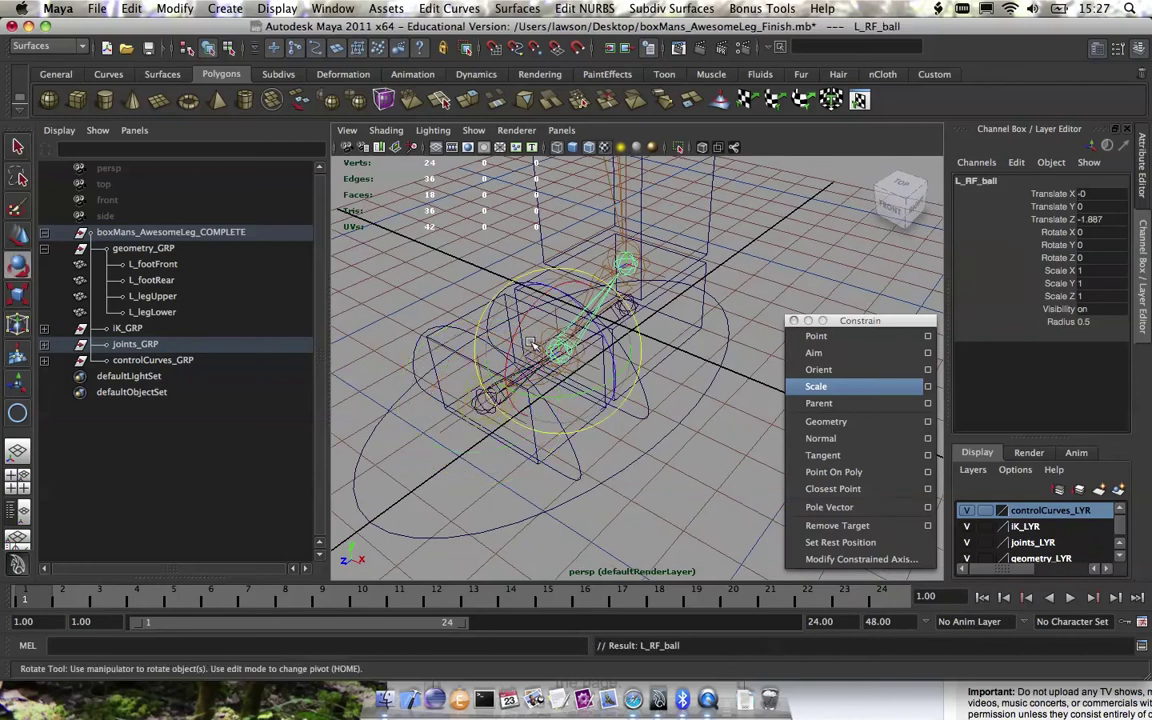
{"action": "left_click_drag", "start_coordinate": [535, 322], "coordinate": [591, 411]}
{"action": "key", "text": "super+z"}
{"action": "key", "text": "z"}
{"action": "key", "text": "w"}
Test pivoting the reverse foot sideways by rotating L_RF_toe about its Y axis, and undo the rotation
{"action": "left_click", "coordinate": [476, 446]}
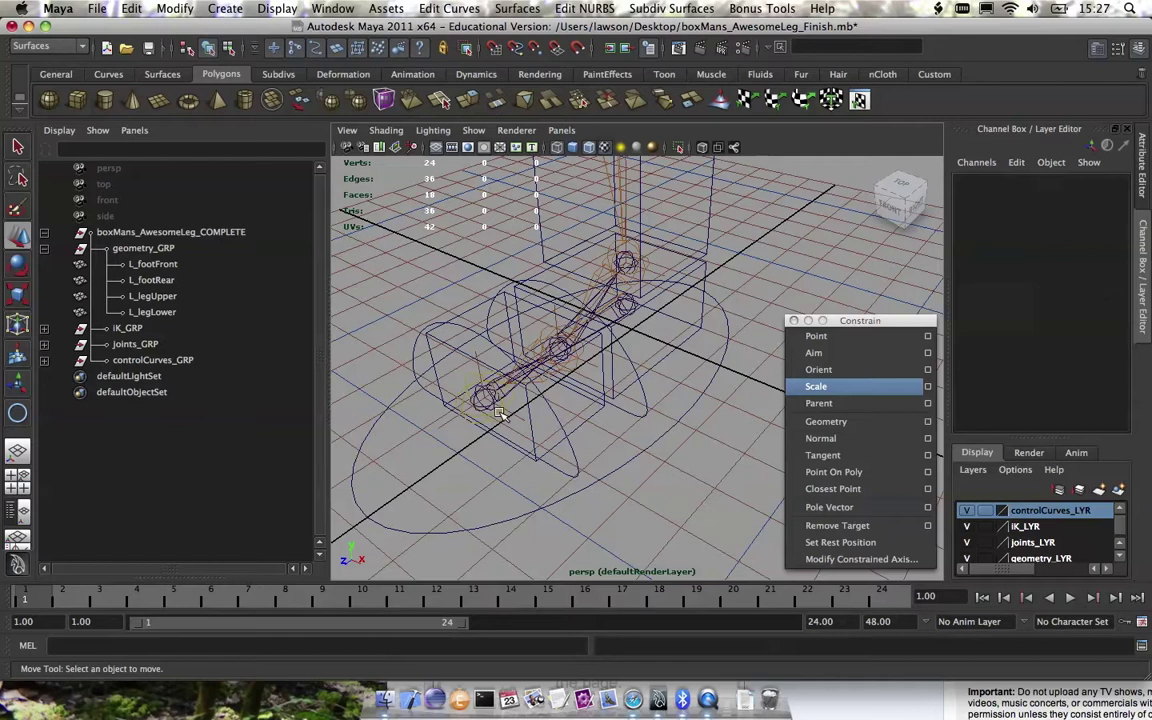
{"action": "left_click", "coordinate": [503, 415]}
{"action": "key", "text": "e"}
{"action": "left_click_drag", "start_coordinate": [455, 436], "coordinate": [545, 501], "text": "alt"}
{"action": "key", "text": "z"}
{"action": "left_click", "coordinate": [651, 532]}
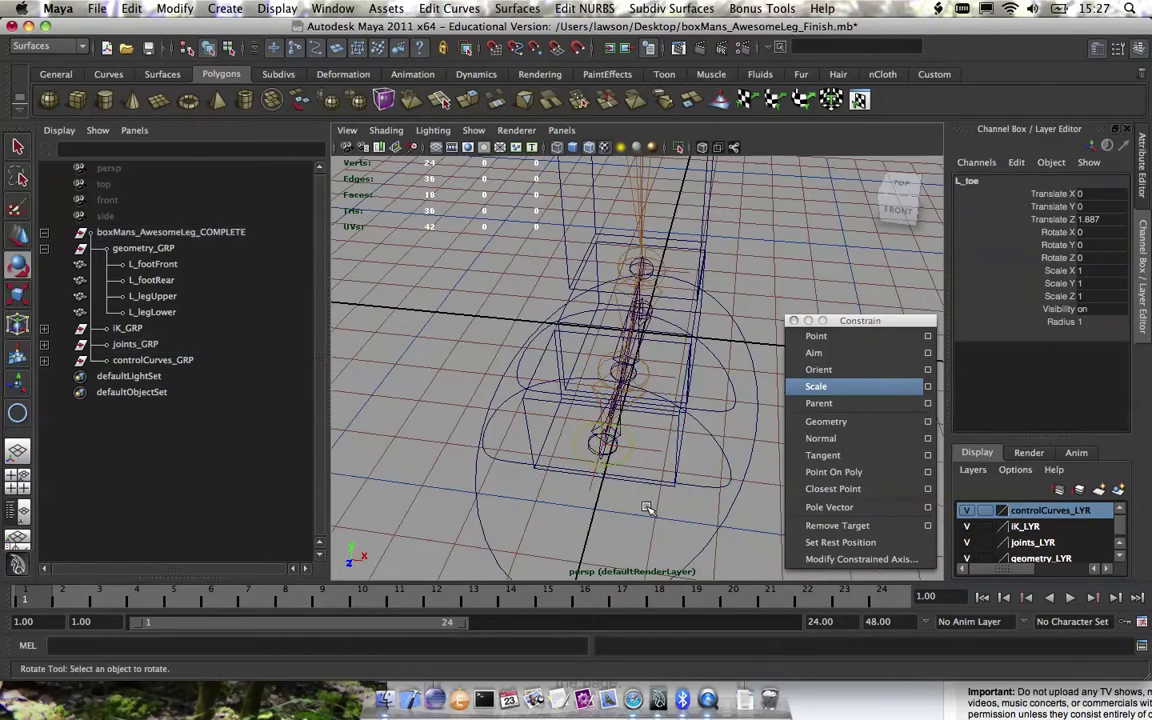
{"action": "left_click", "coordinate": [610, 450]}
{"action": "key", "text": "w"}
{"action": "key", "text": "e"}
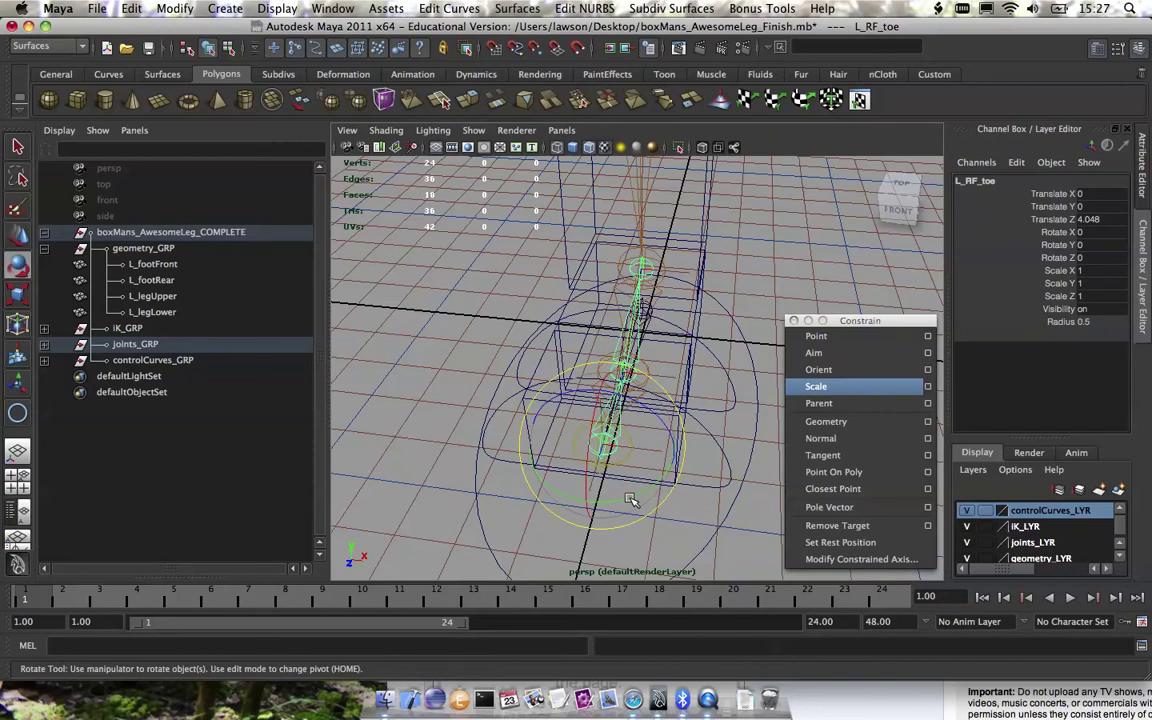
{"action": "left_click_drag", "start_coordinate": [630, 499], "coordinate": [573, 479]}
{"action": "key", "text": "z"}
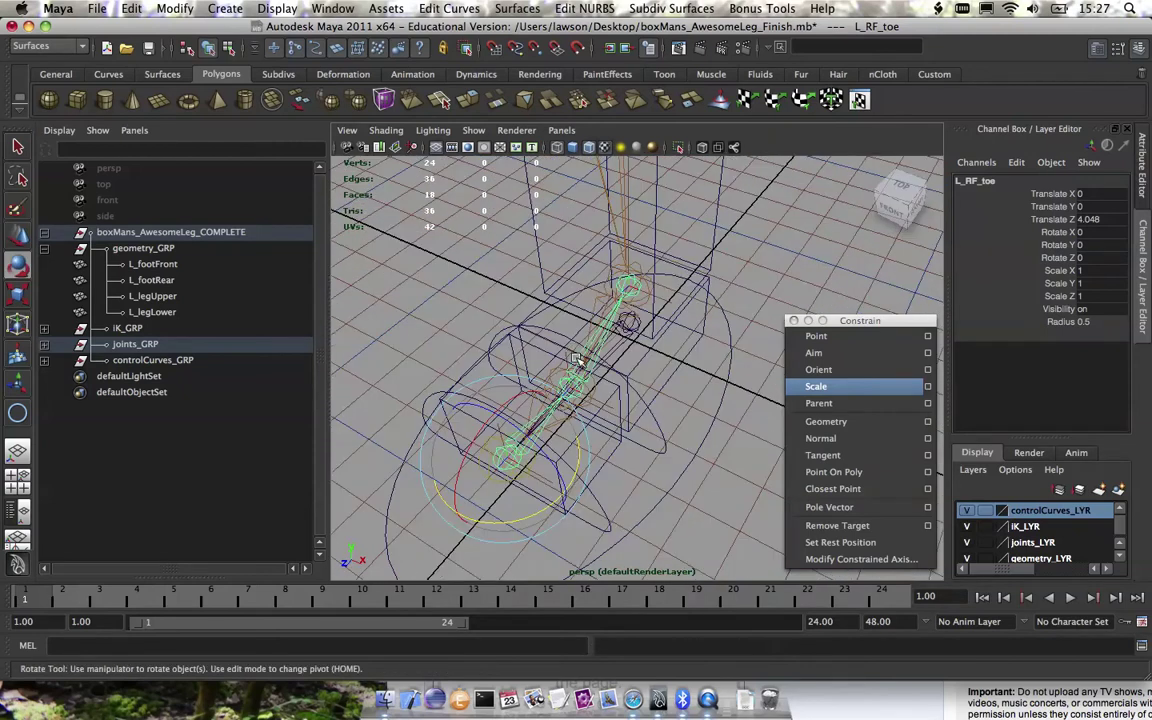
Point-constrain L_legIK to the L_RF_ankle joint with Maintain offset, all constraint axes, and a weight of 1
{"action": "left_click_drag", "start_coordinate": [601, 444], "coordinate": [583, 378], "text": "alt"}
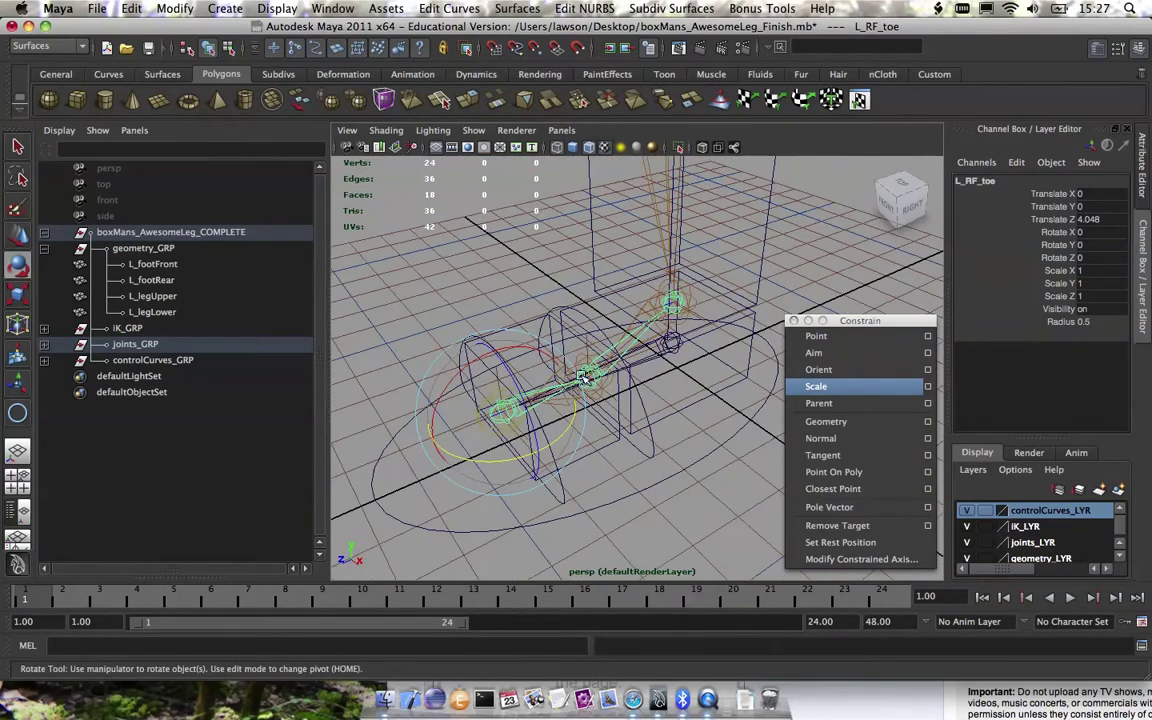
{"action": "left_click_drag", "start_coordinate": [666, 417], "coordinate": [653, 429], "text": "alt"}
{"action": "middle_click_drag", "start_coordinate": [628, 420], "coordinate": [636, 373], "text": "alt"}
{"action": "left_click_drag", "start_coordinate": [636, 373], "coordinate": [705, 360], "text": "alt"}
{"action": "key", "text": "w"}
{"action": "left_click", "coordinate": [677, 438]}
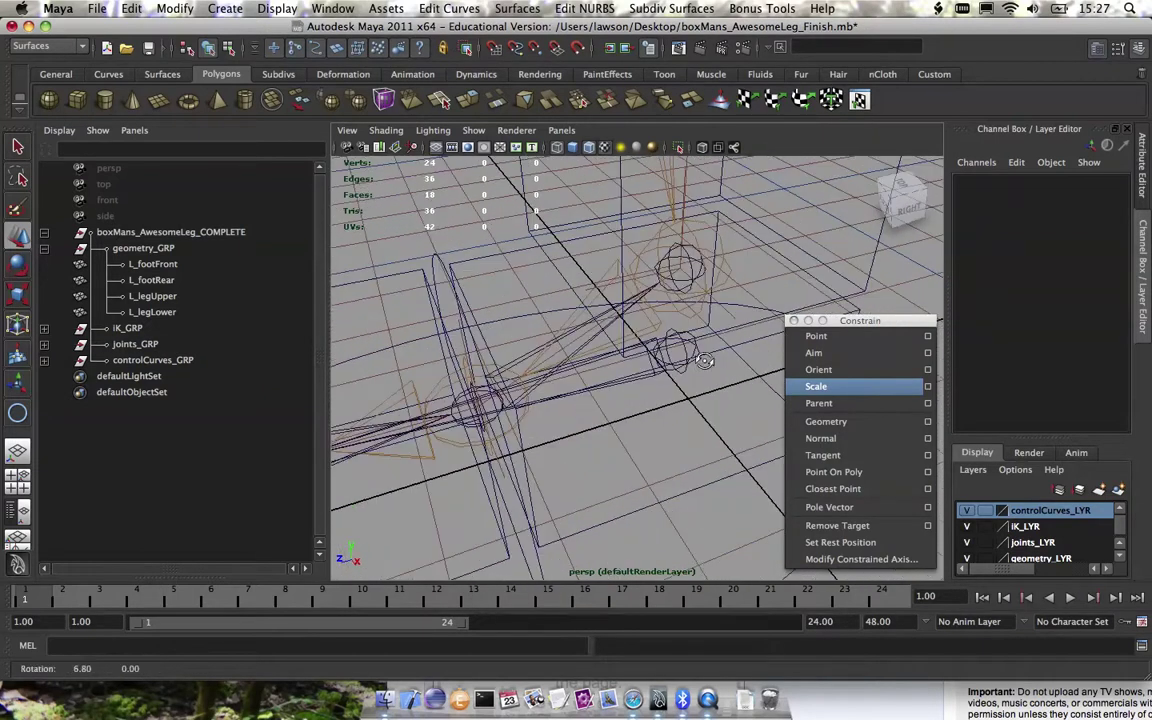
{"action": "left_click", "coordinate": [677, 248]}
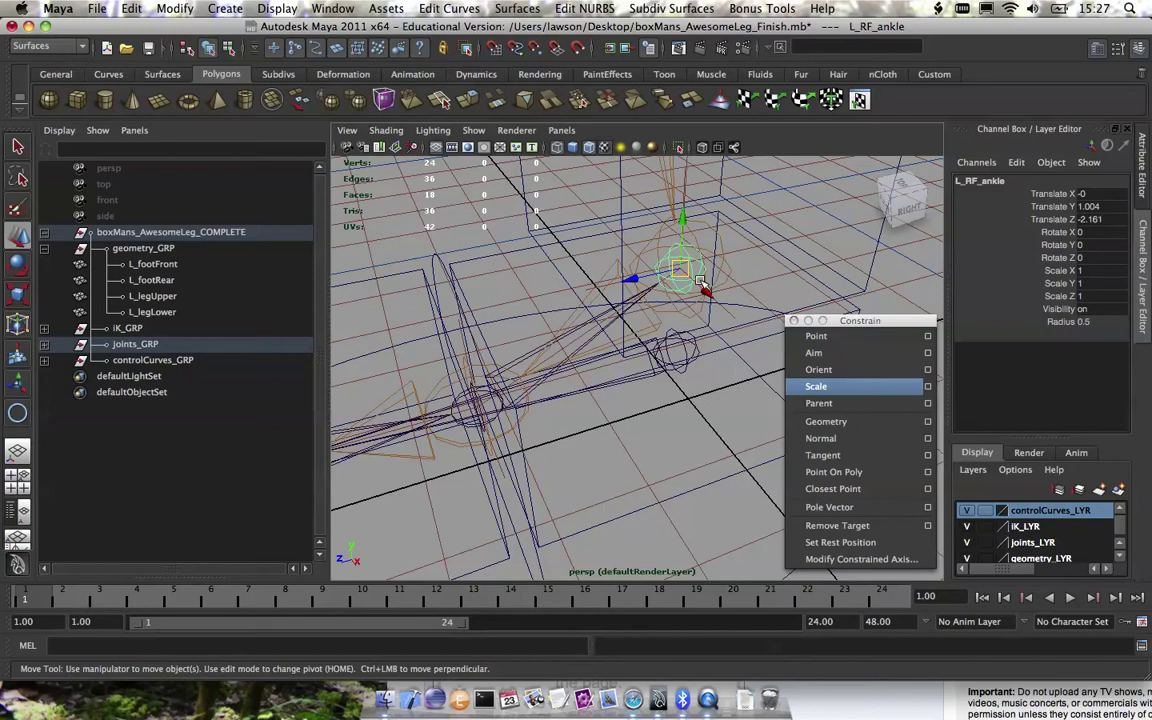
{"action": "left_click", "coordinate": [732, 318], "text": "shift"}
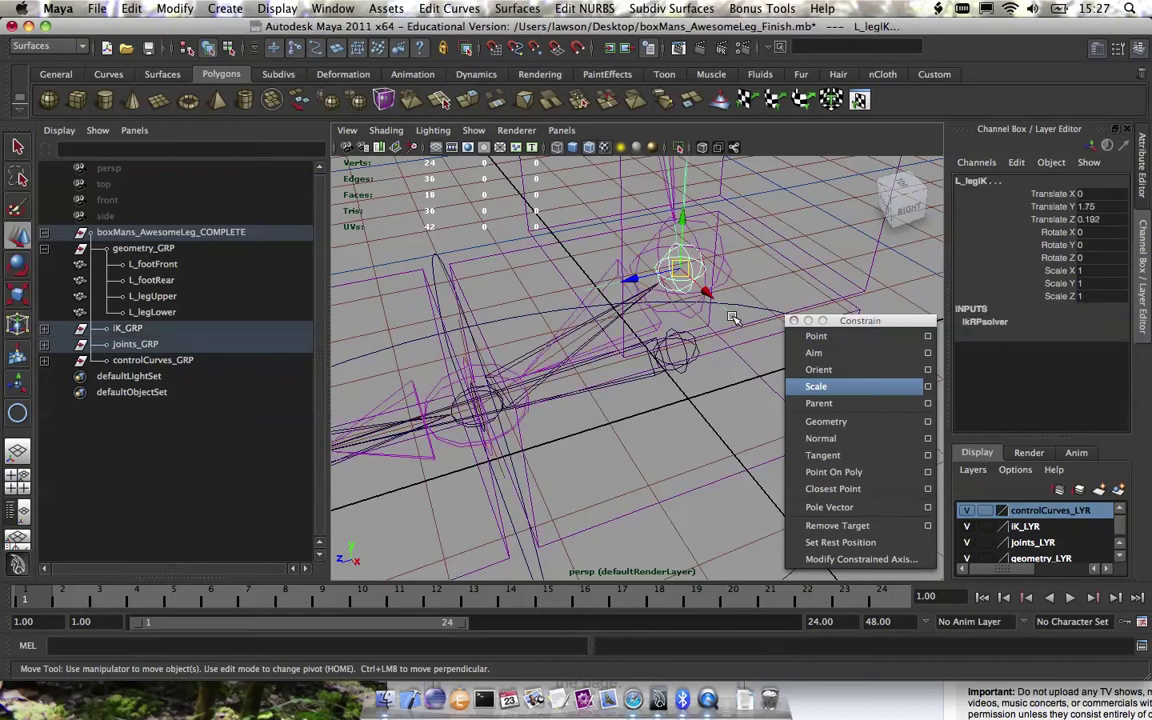
{"action": "left_click_drag", "start_coordinate": [752, 325], "coordinate": [595, 322], "text": "alt"}
{"action": "key", "text": "space"}
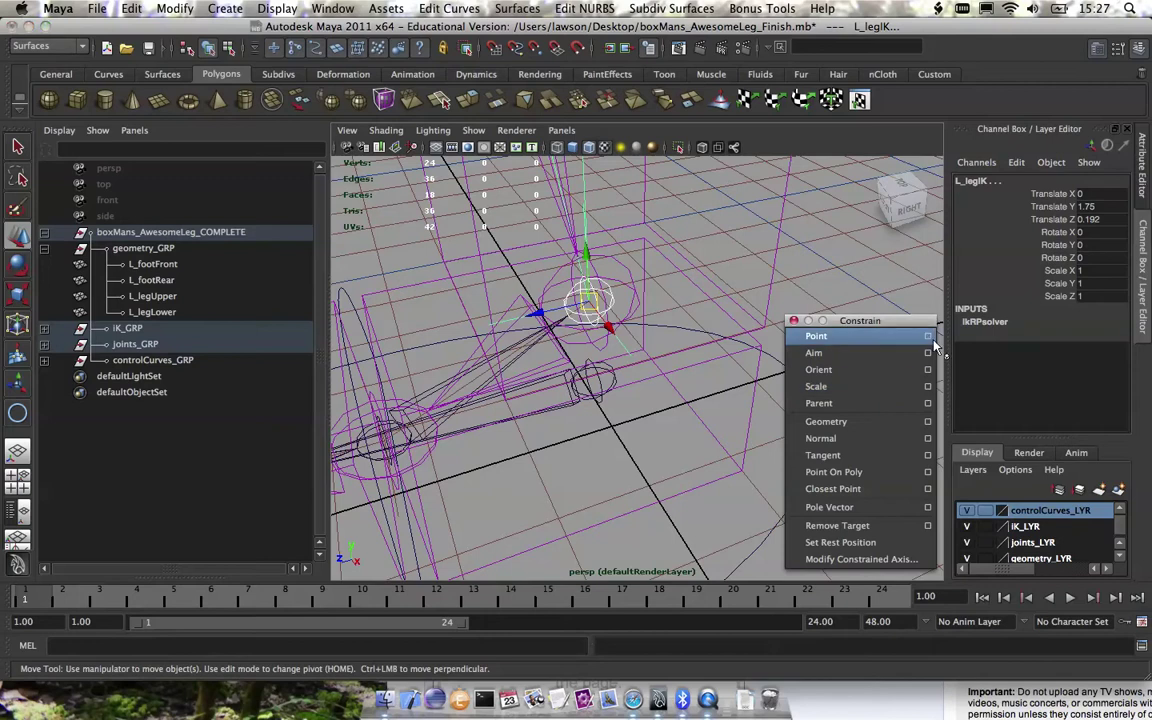
{"action": "left_click", "coordinate": [928, 336]}
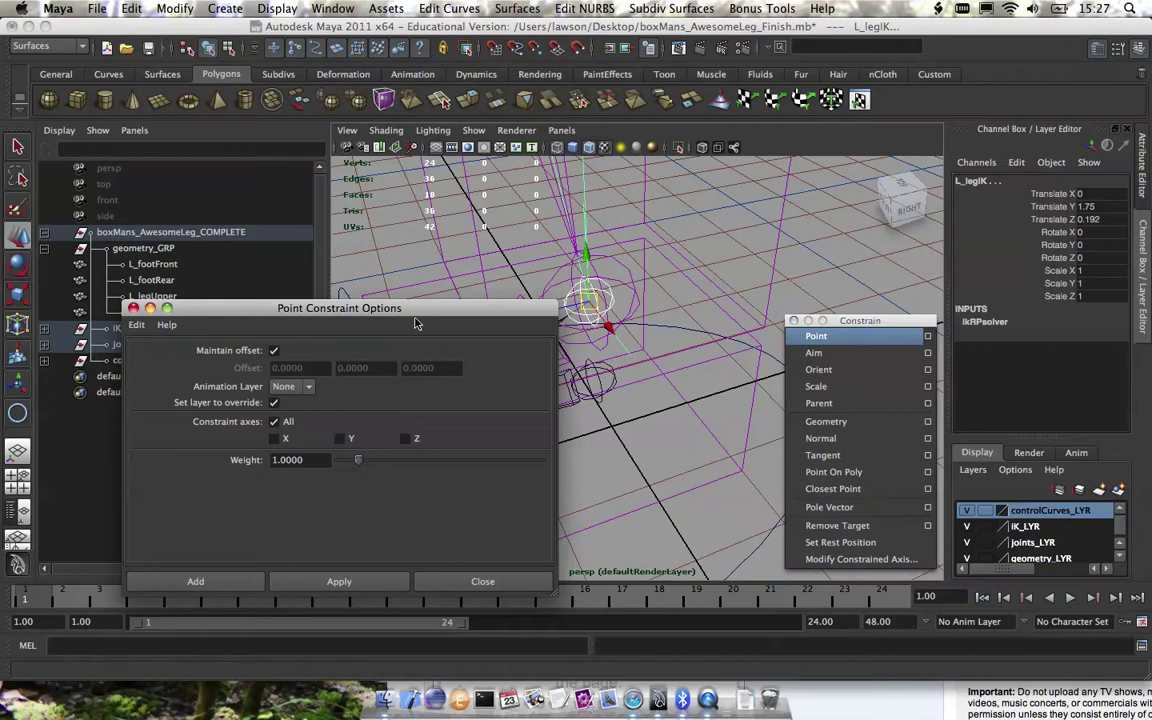
{"action": "left_click_drag", "start_coordinate": [418, 312], "coordinate": [640, 372]}
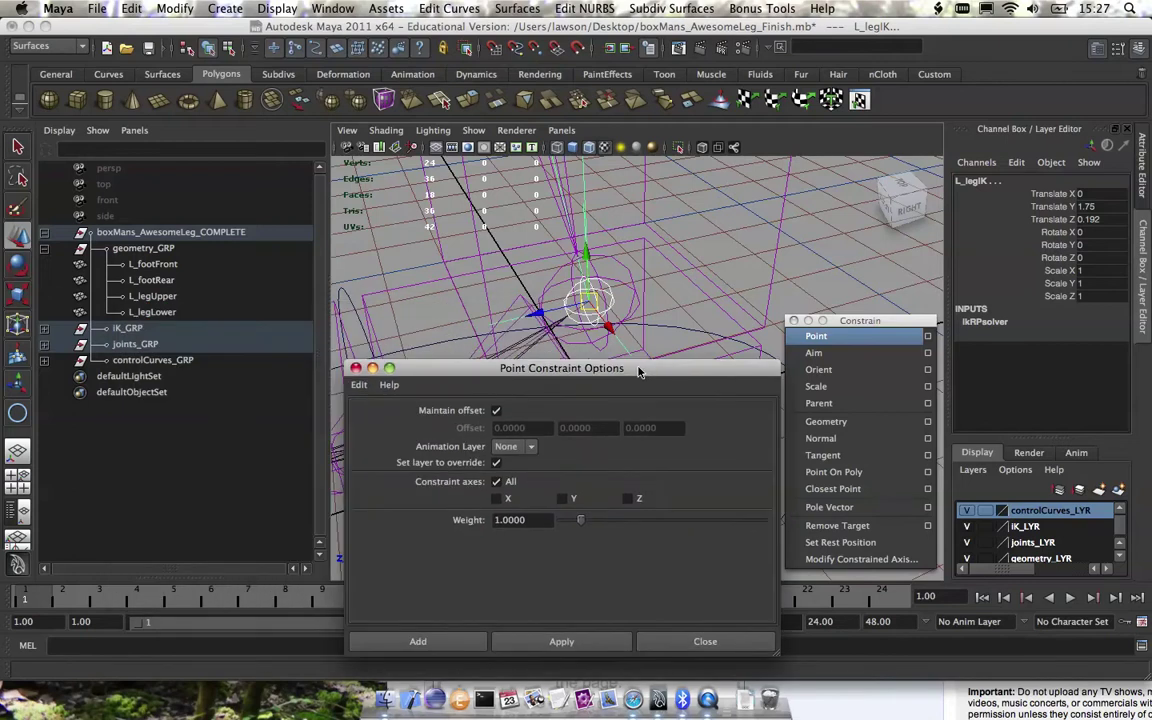
{"action": "left_click", "coordinate": [575, 645]}
{"action": "left_click", "coordinate": [686, 645]}
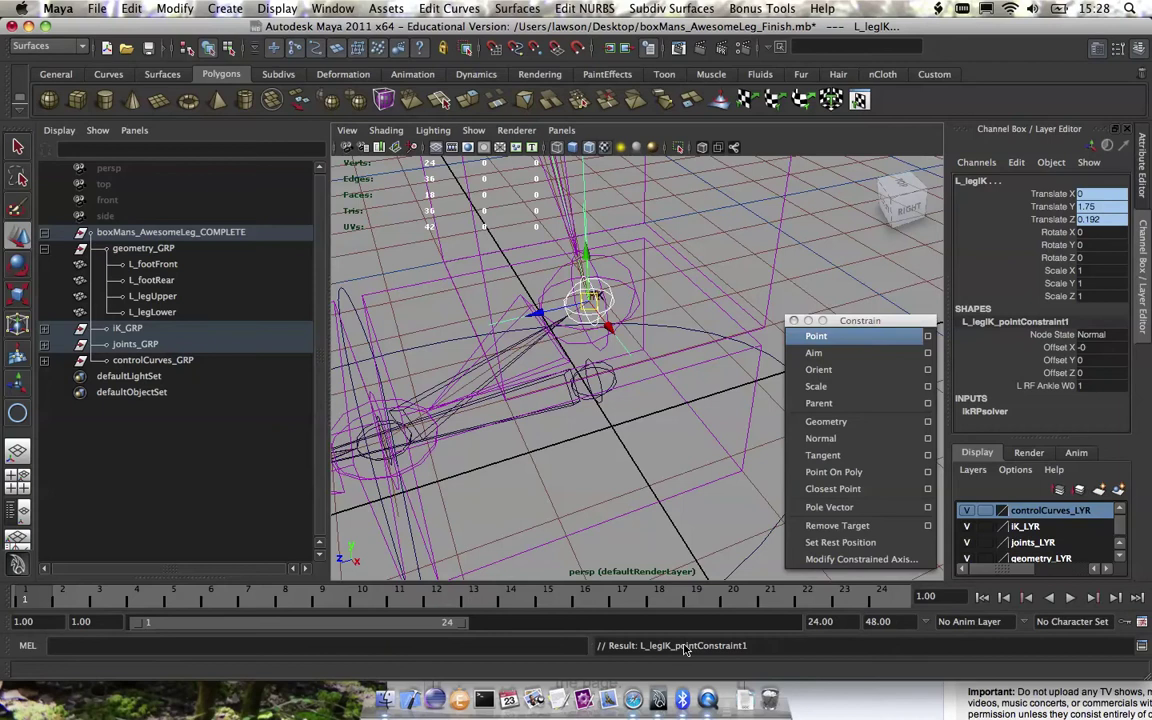
Test the L_legIK point constraint by moving the foot control, and undo the test moves
{"action": "left_click_drag", "start_coordinate": [655, 500], "coordinate": [632, 440], "text": "alt"}
{"action": "scroll", "coordinate": [632, 440], "scroll_direction": "down", "scroll_amount": 5}
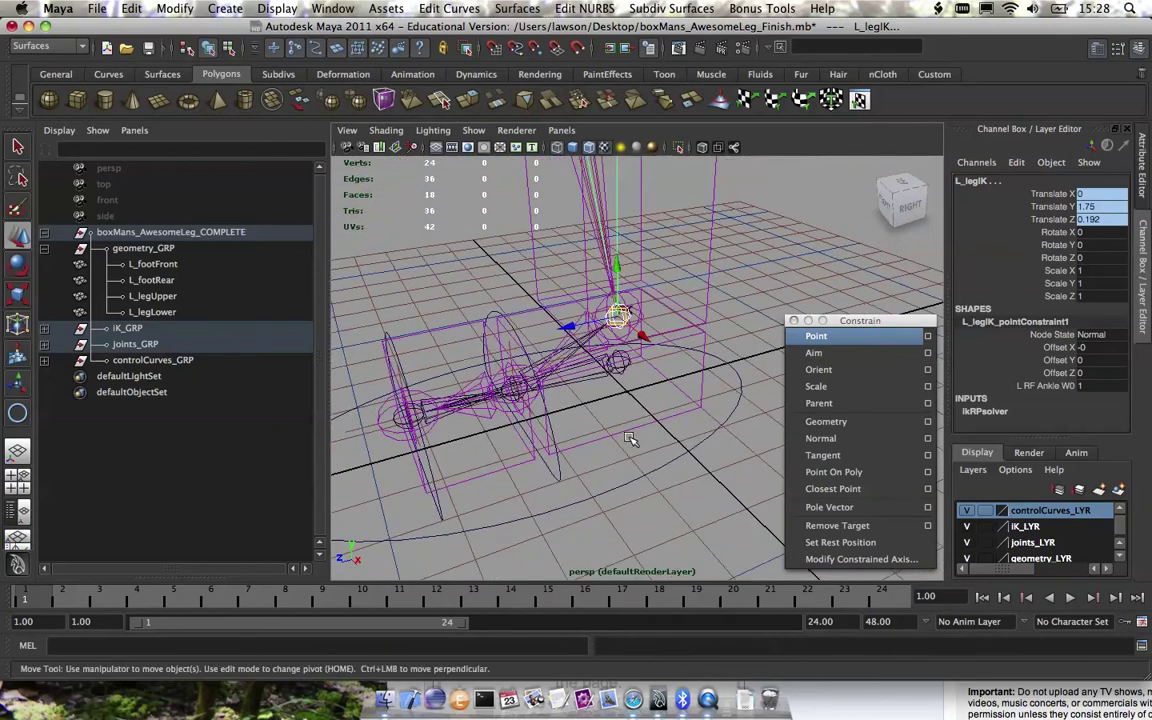
{"action": "left_click", "coordinate": [655, 470]}
{"action": "left_click_drag", "start_coordinate": [622, 318], "coordinate": [594, 346]}
{"action": "key", "text": "super+z"}
{"action": "middle_click_drag", "start_coordinate": [553, 402], "coordinate": [604, 370], "text": "alt"}
{"action": "scroll", "coordinate": [645, 335], "scroll_direction": "down", "scroll_amount": 5}
{"action": "left_click_drag", "start_coordinate": [660, 347], "coordinate": [567, 268]}
{"action": "key", "text": "super+z"}
{"action": "scroll", "coordinate": [640, 400], "scroll_direction": "up", "scroll_amount": 6}
{"action": "left_click", "coordinate": [664, 493]}
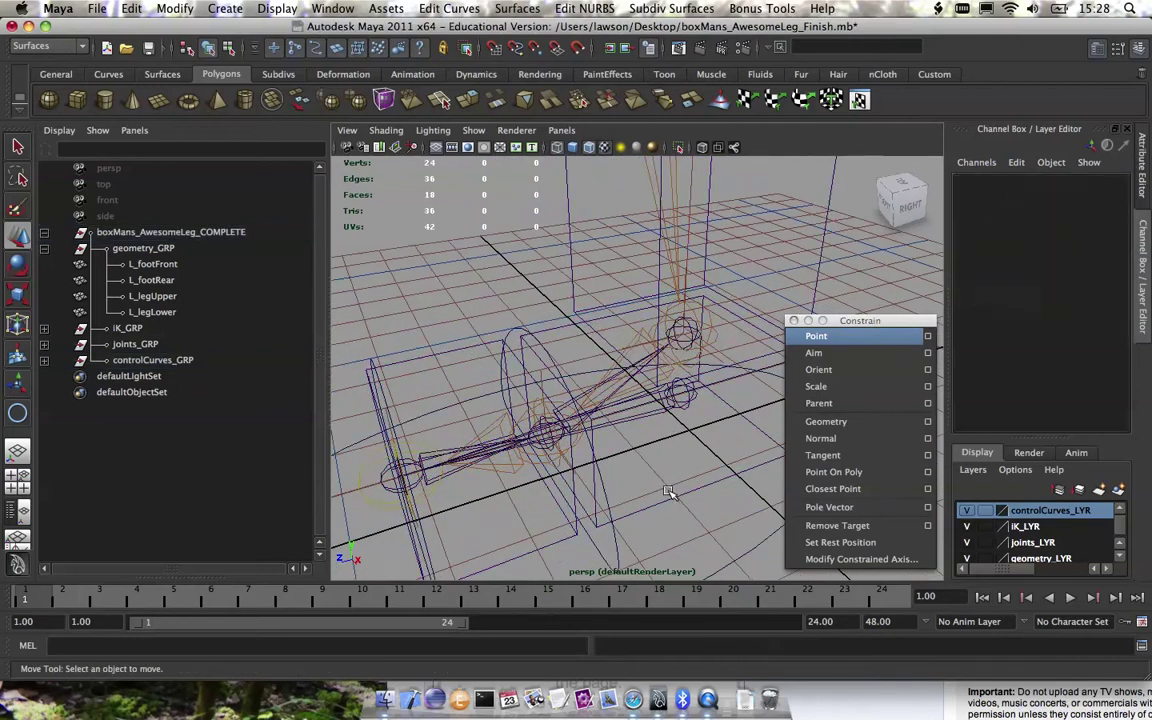
Preview the leg in shaded display, return to wireframe, and hide the geometry_LYR layer
{"action": "left_click_drag", "start_coordinate": [669, 492], "coordinate": [655, 433], "text": "alt"}
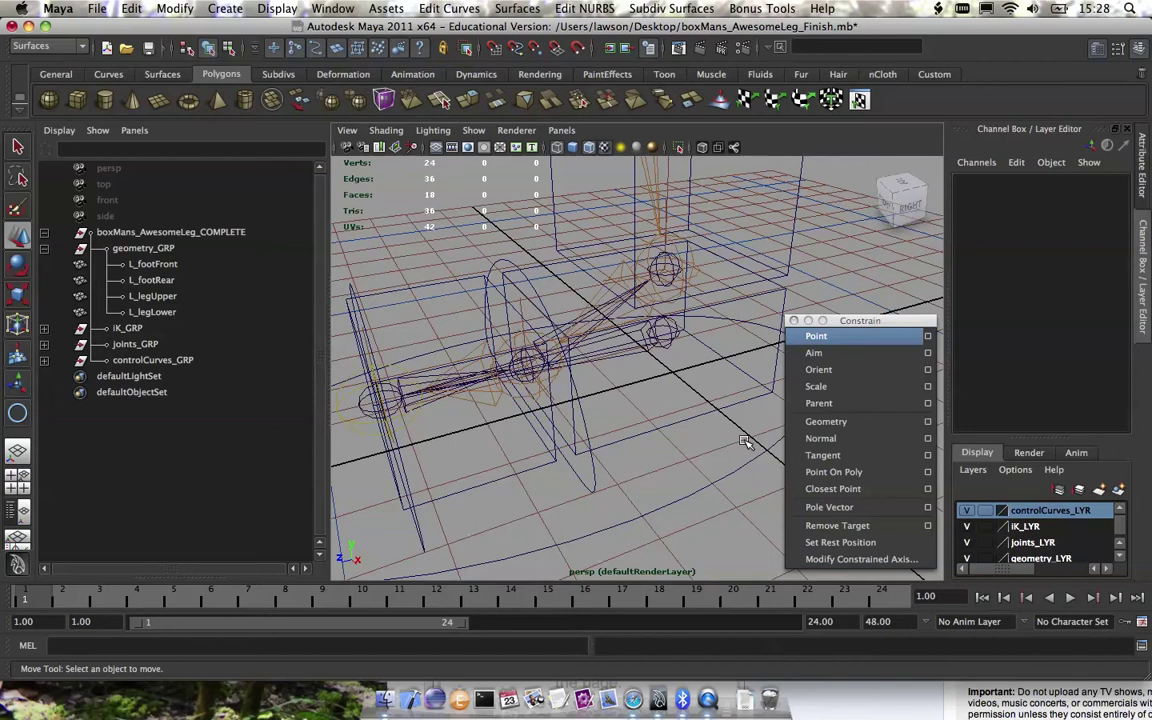
{"action": "left_click_drag", "start_coordinate": [685, 388], "coordinate": [680, 362], "text": "alt"}
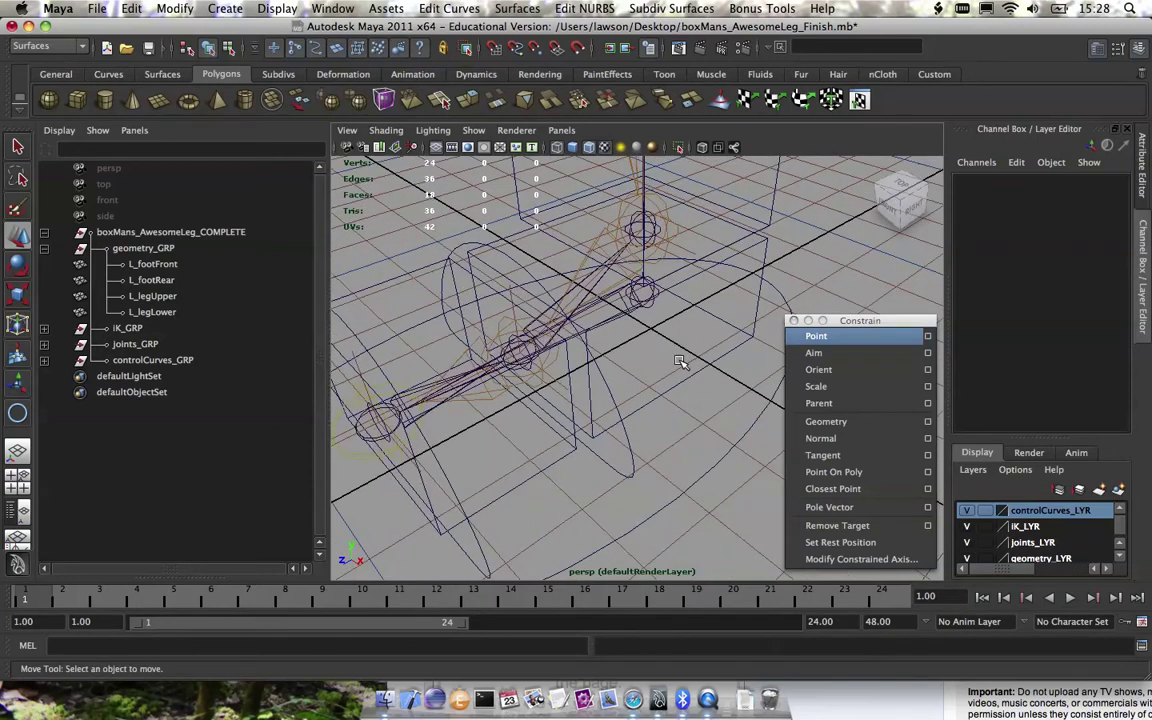
{"action": "key", "text": "5"}
{"action": "key", "text": "4"}
{"action": "key", "text": "5"}
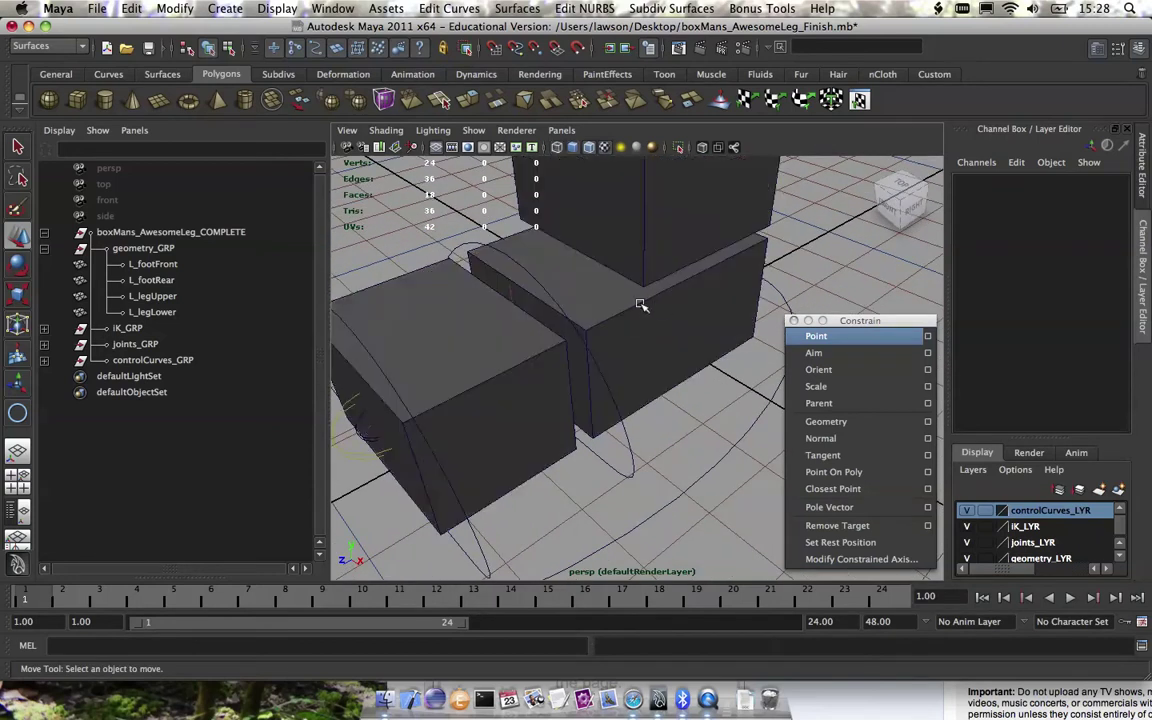
{"action": "key", "text": "4"}
{"action": "left_click_drag", "start_coordinate": [664, 313], "coordinate": [702, 318], "text": "alt"}
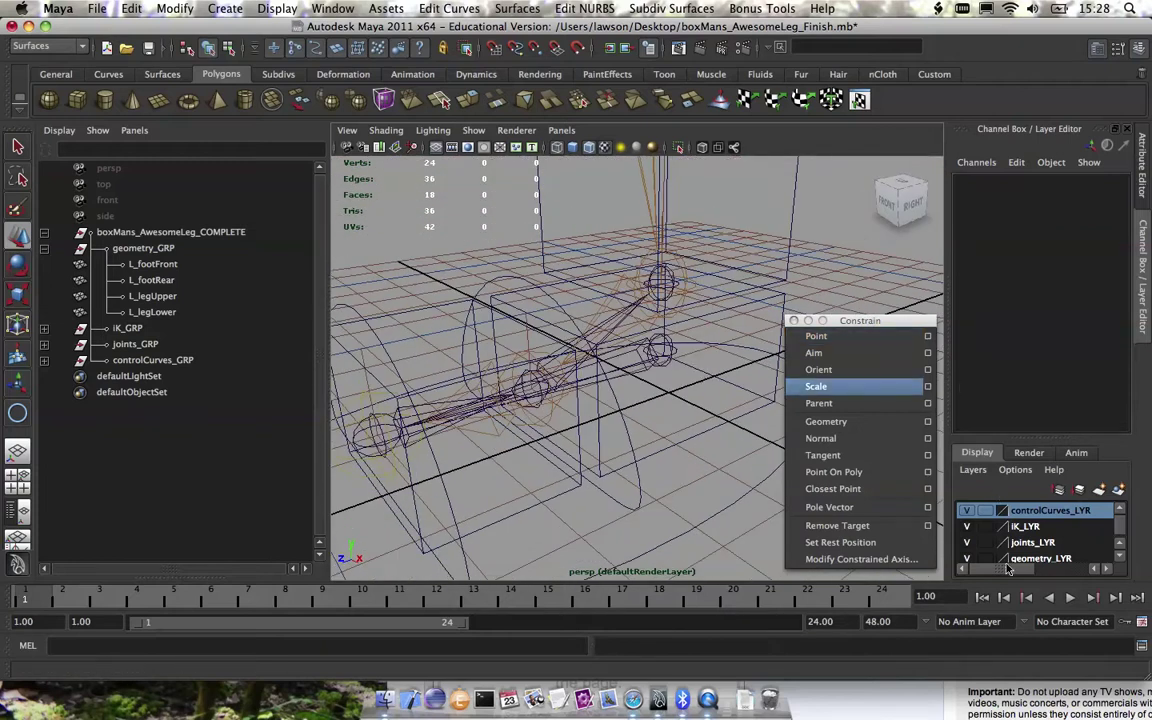
{"action": "left_click", "coordinate": [967, 560]}
Examine the L_ankle joint, the L_RF_ankle joint and the L_legIK handle where they overlap at the ankle
{"action": "left_click_drag", "start_coordinate": [700, 424], "coordinate": [660, 386], "text": "alt"}
{"action": "right_click_drag", "start_coordinate": [660, 386], "coordinate": [650, 419], "text": "alt"}
{"action": "left_click", "coordinate": [659, 341]}
{"action": "left_click_drag", "start_coordinate": [661, 343], "coordinate": [622, 366], "text": "alt"}
{"action": "right_click_drag", "start_coordinate": [622, 366], "coordinate": [660, 405], "text": "alt"}
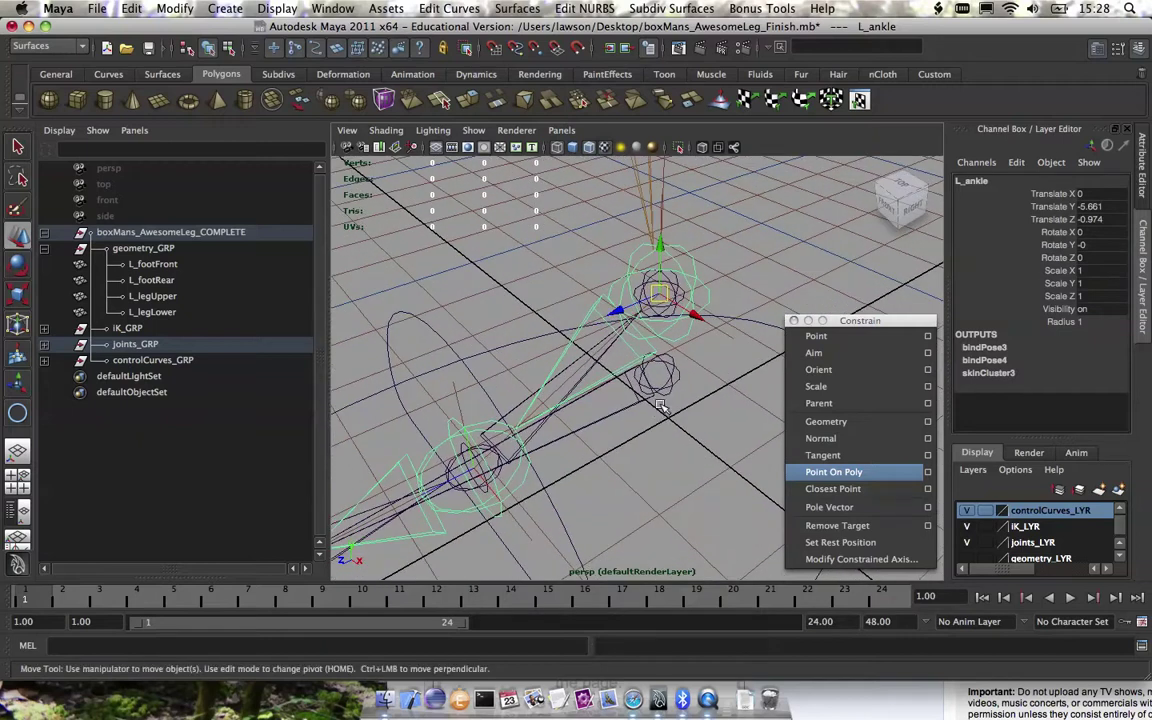
{"action": "left_click", "coordinate": [662, 276]}
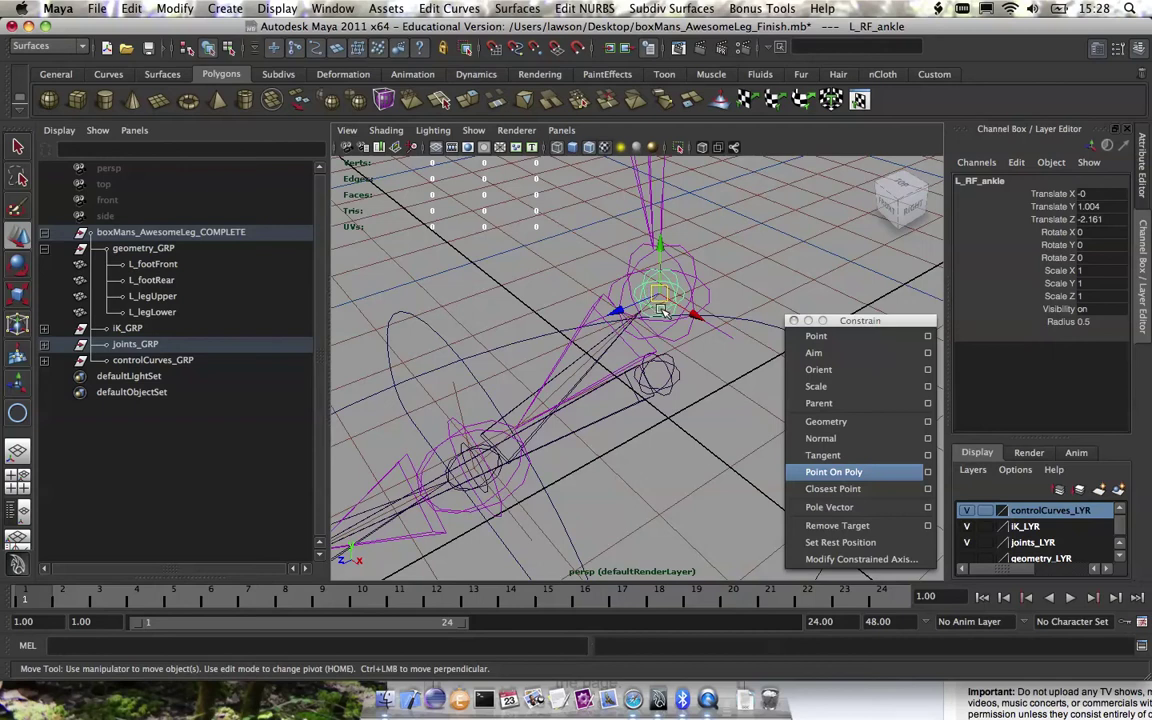
{"action": "left_click", "coordinate": [699, 317]}
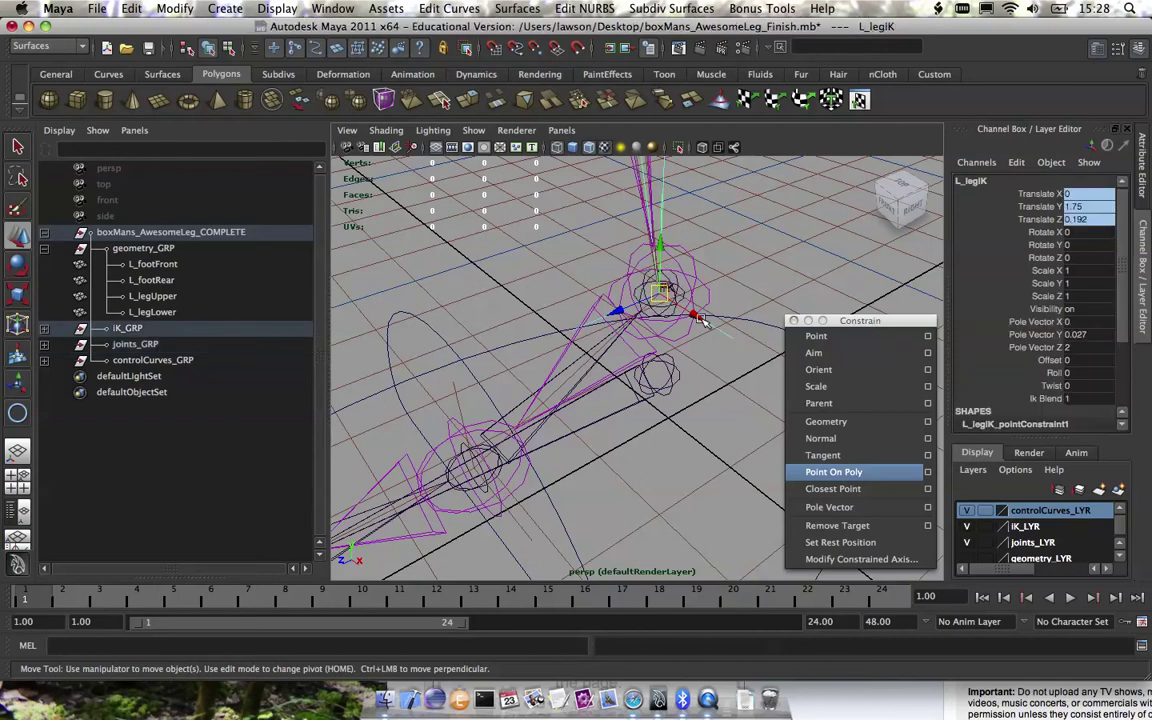
{"action": "left_click_drag", "start_coordinate": [700, 294], "coordinate": [563, 247], "text": "alt"}
Select the L_RF_ankle joint and inspect the reverse foot chain from ankle to toe up close
{"action": "left_click", "coordinate": [710, 266]}
{"action": "left_click", "coordinate": [700, 272]}
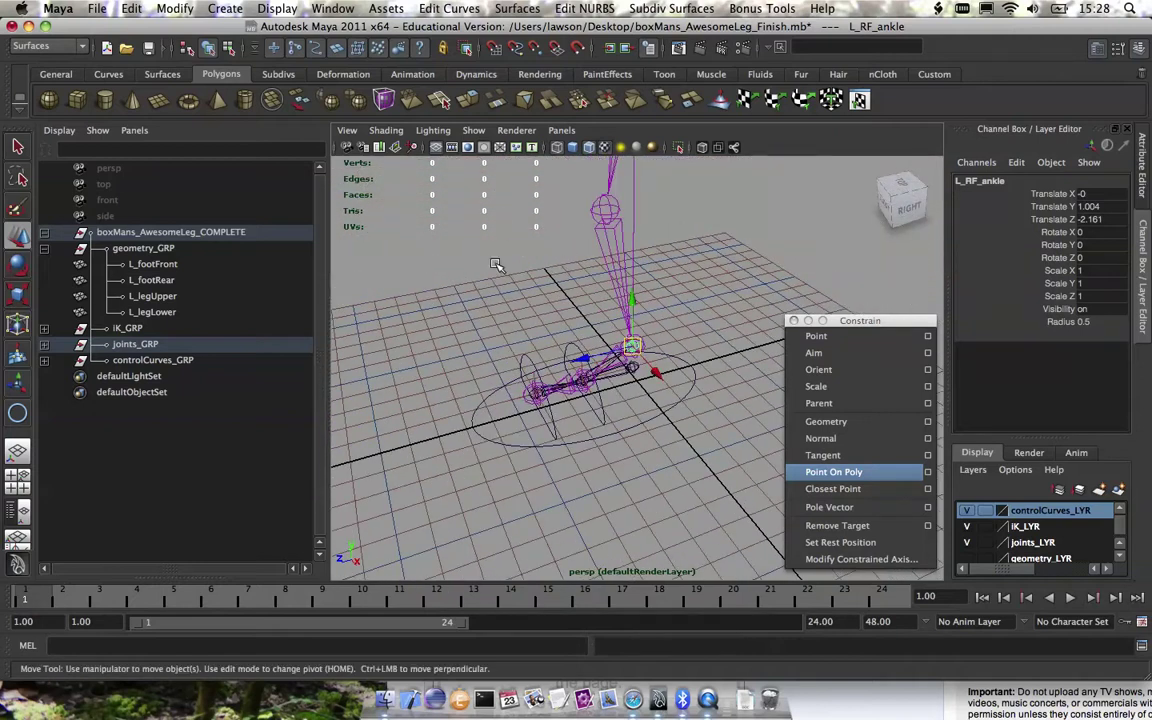
{"action": "right_click_drag", "start_coordinate": [427, 240], "coordinate": [640, 290], "text": "alt"}
{"action": "middle_click_drag", "start_coordinate": [570, 405], "coordinate": [680, 350], "text": "alt"}
{"action": "left_click_drag", "start_coordinate": [560, 340], "coordinate": [612, 360], "text": "alt"}
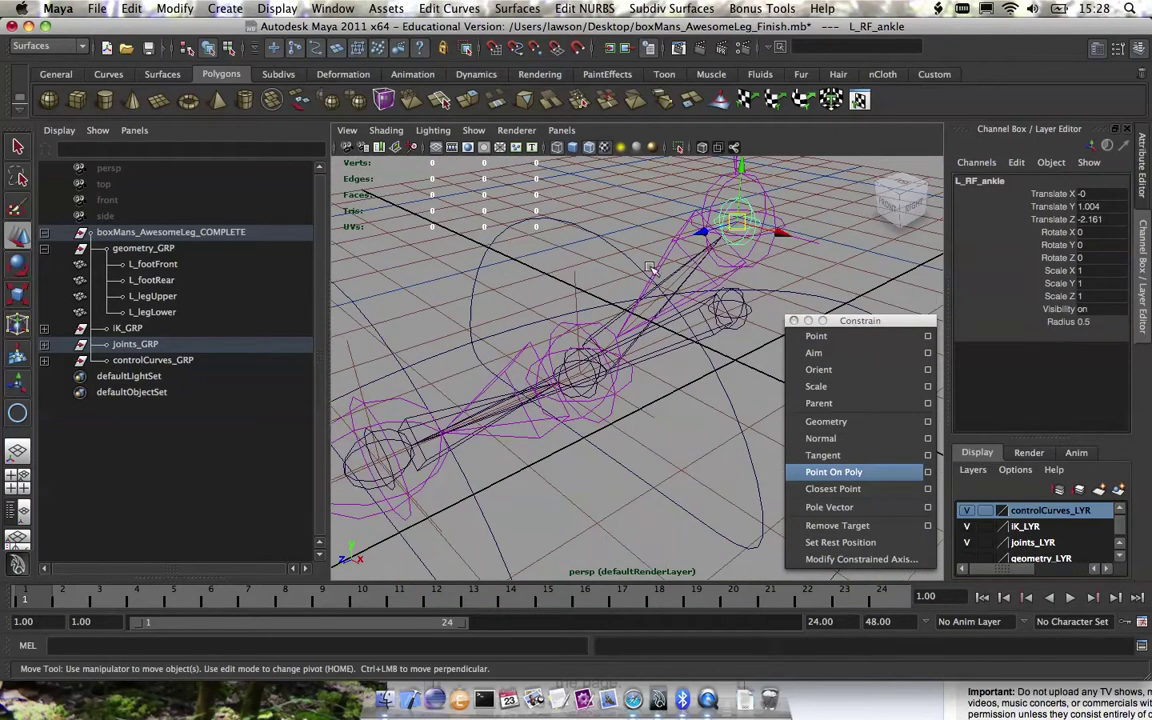
{"action": "left_click_drag", "start_coordinate": [600, 292], "coordinate": [652, 340], "text": "alt"}
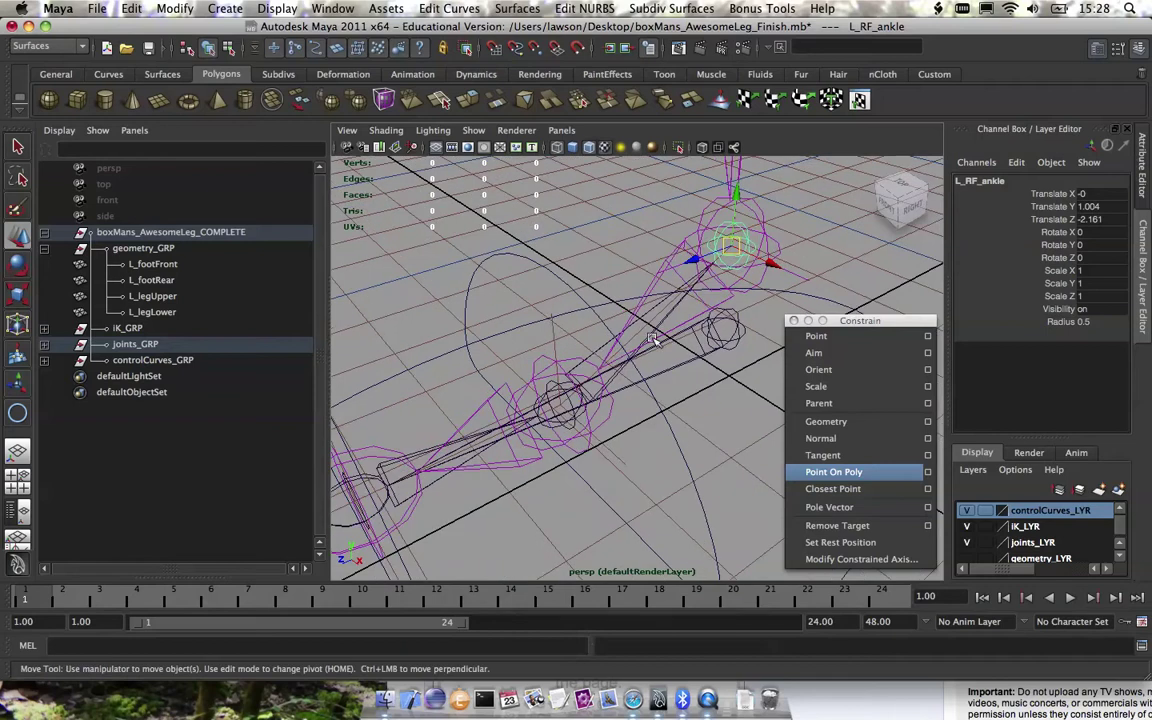
Try to point-constrain the L_ballIK handle to the L_RF_ball reverse foot joint
{"action": "left_click", "coordinate": [560, 334]}
{"action": "left_click", "coordinate": [555, 335]}
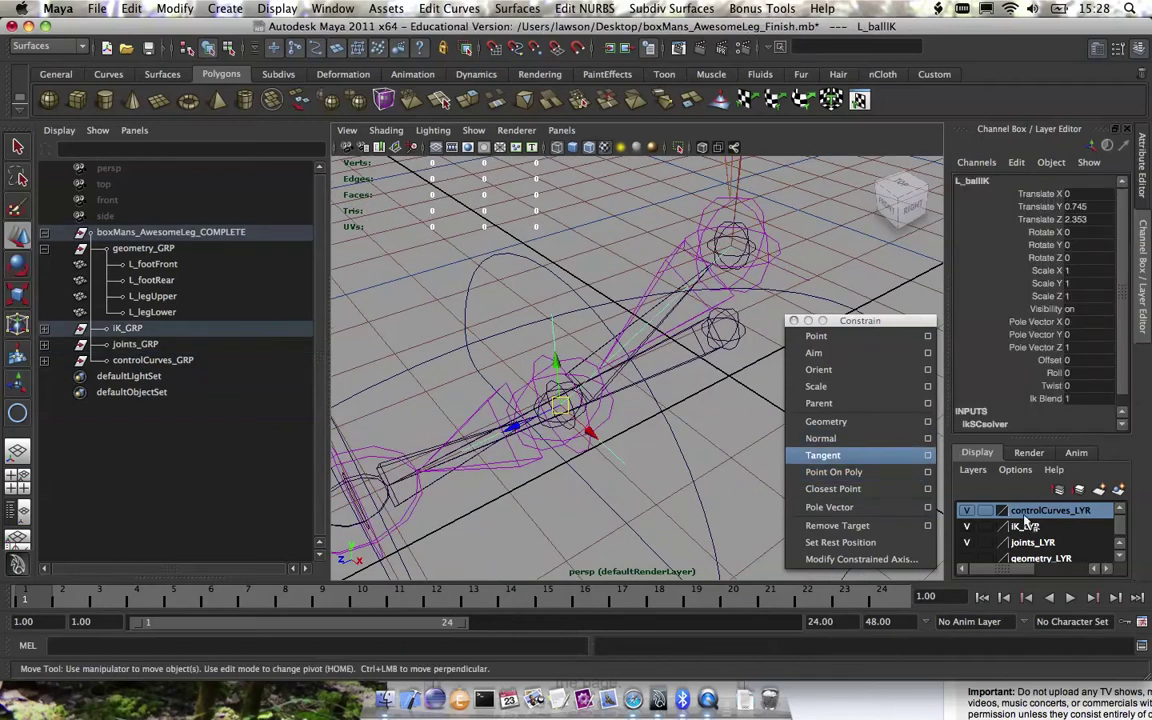
{"action": "left_click_drag", "start_coordinate": [600, 300], "coordinate": [643, 360], "text": "alt"}
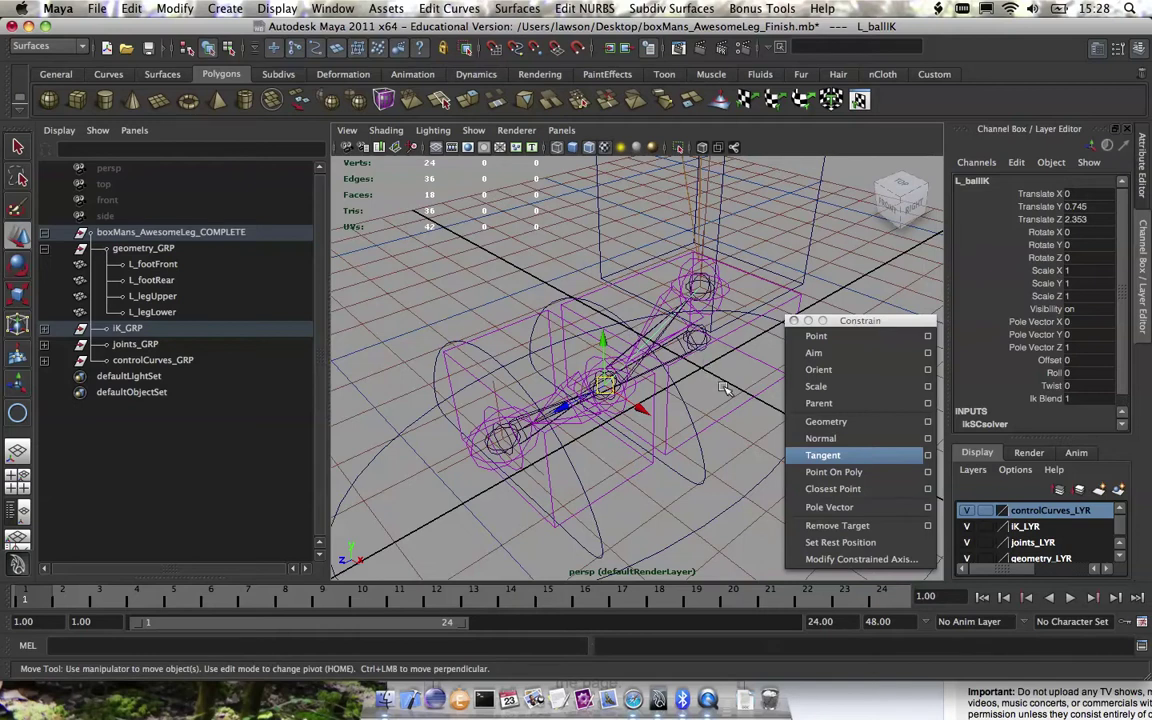
{"action": "left_click_drag", "start_coordinate": [725, 388], "coordinate": [620, 372], "text": "alt"}
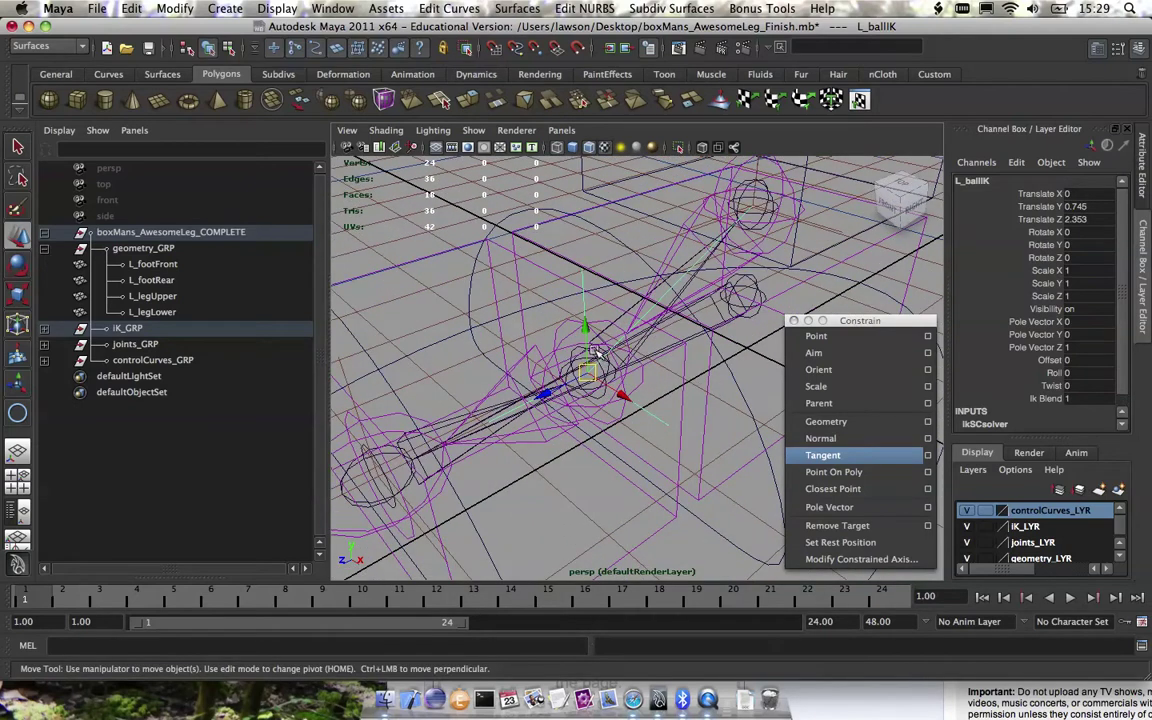
{"action": "left_click", "coordinate": [590, 338]}
{"action": "left_click", "coordinate": [587, 375]}
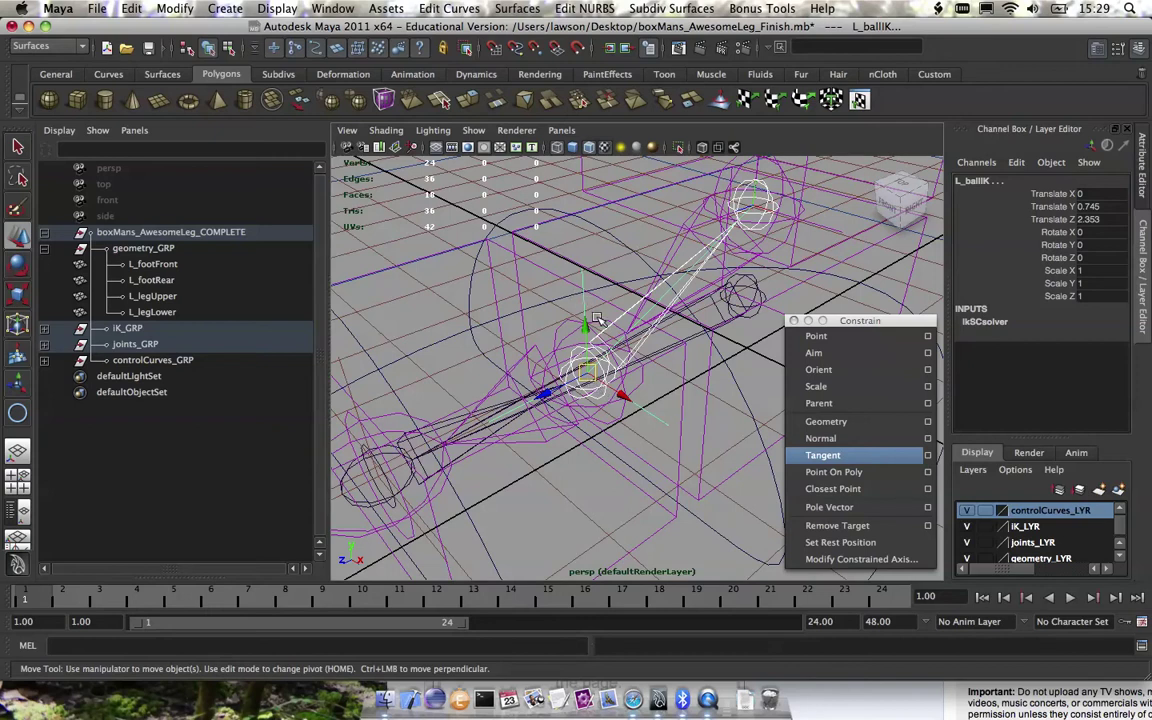
{"action": "left_click", "coordinate": [836, 340]}
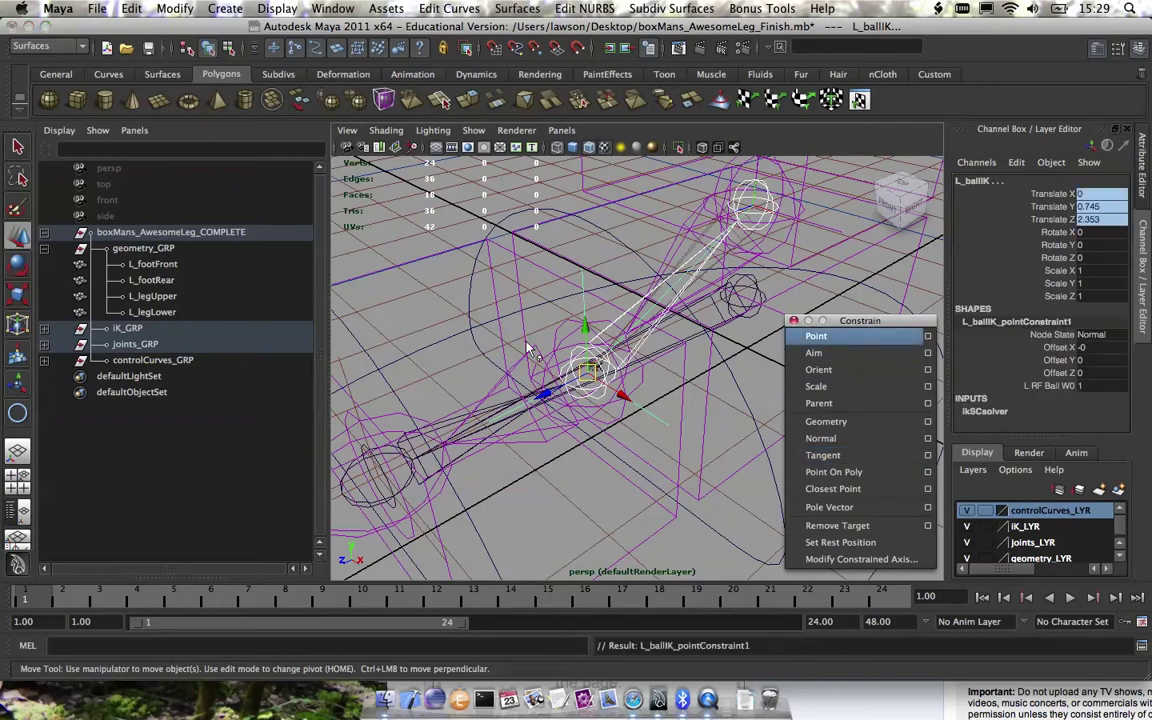
Select the L_RF_ball joint for rotating and show the foot in shaded display
{"action": "key", "text": "5"}
{"action": "right_click_drag", "start_coordinate": [615, 403], "coordinate": [547, 290], "text": "alt"}
{"action": "left_click_drag", "start_coordinate": [547, 290], "coordinate": [556, 309], "text": "alt"}
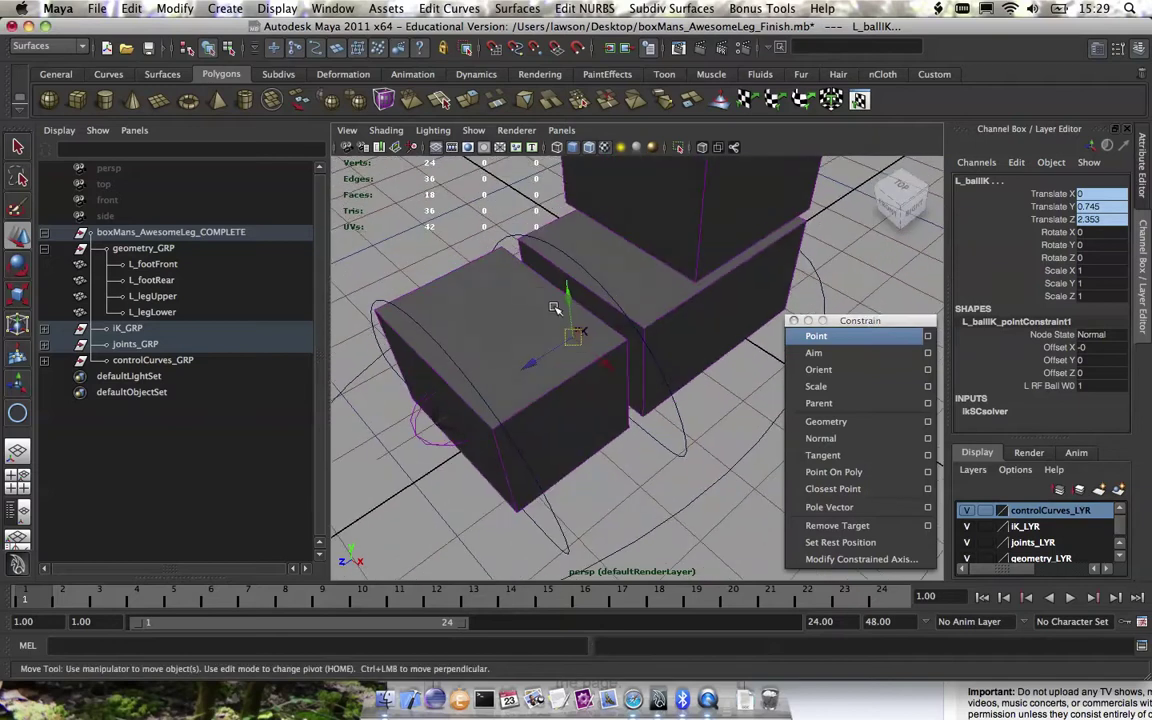
{"action": "left_click", "coordinate": [655, 405]}
{"action": "key", "text": "e"}
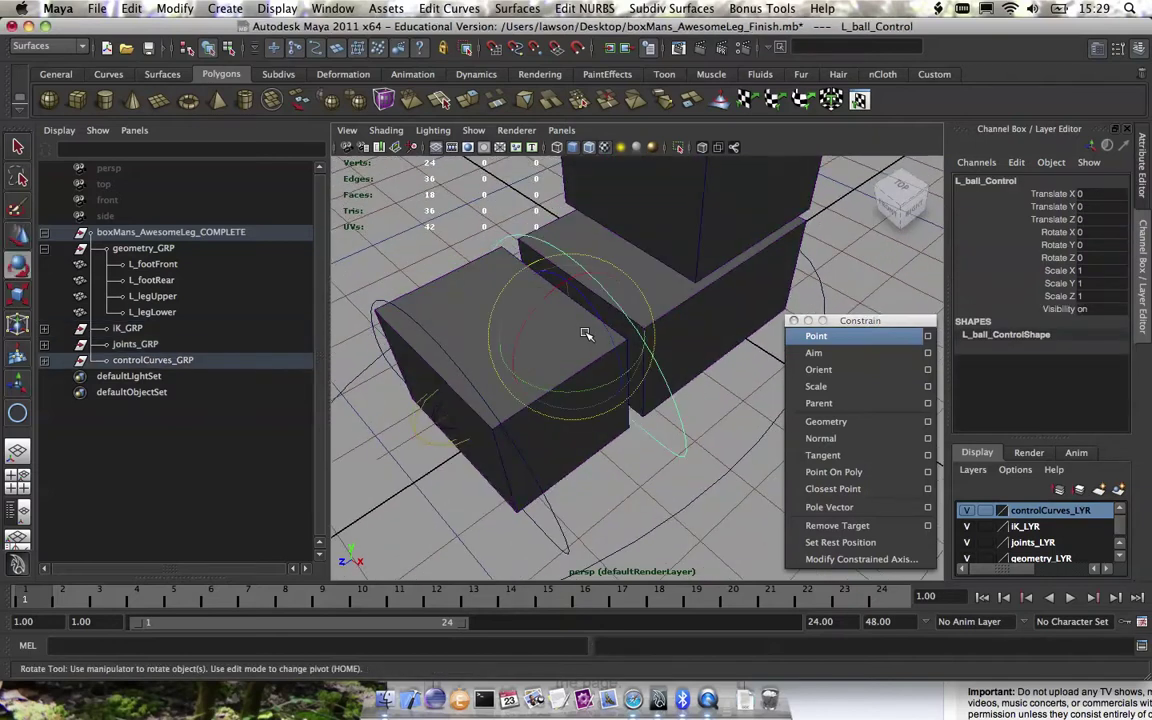
{"action": "key", "text": "4"}
{"action": "key", "text": "q"}
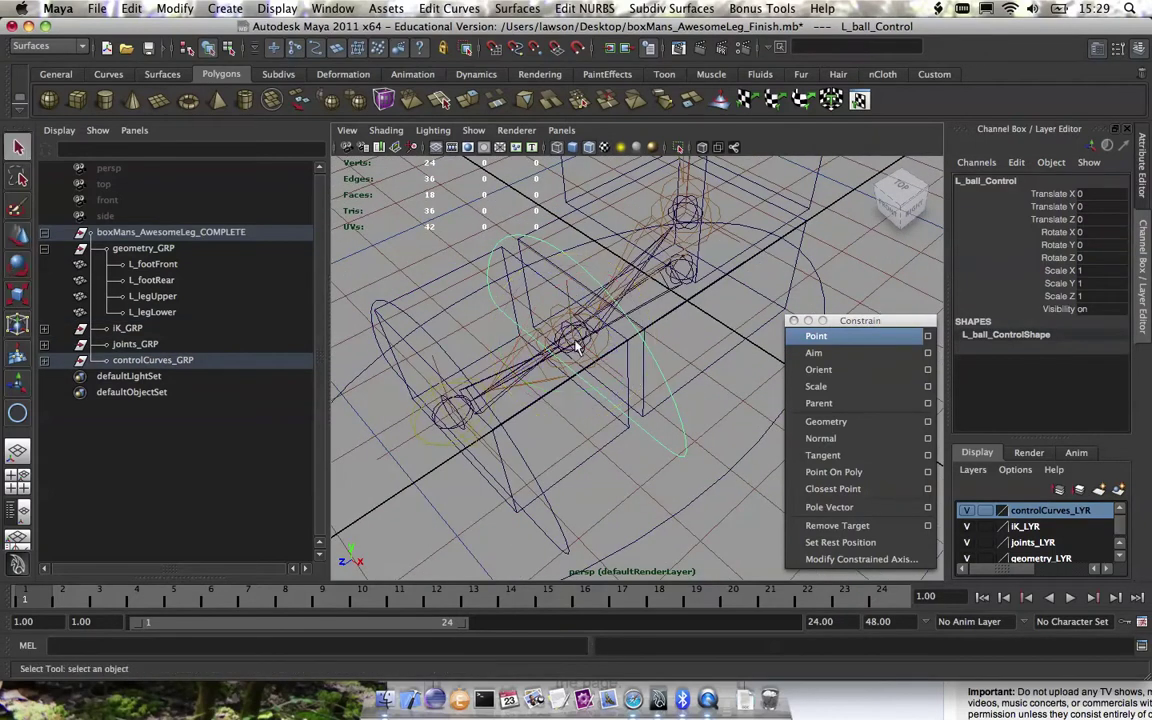
{"action": "left_click", "coordinate": [567, 344]}
{"action": "left_click", "coordinate": [572, 349]}
{"action": "left_click", "coordinate": [578, 351]}
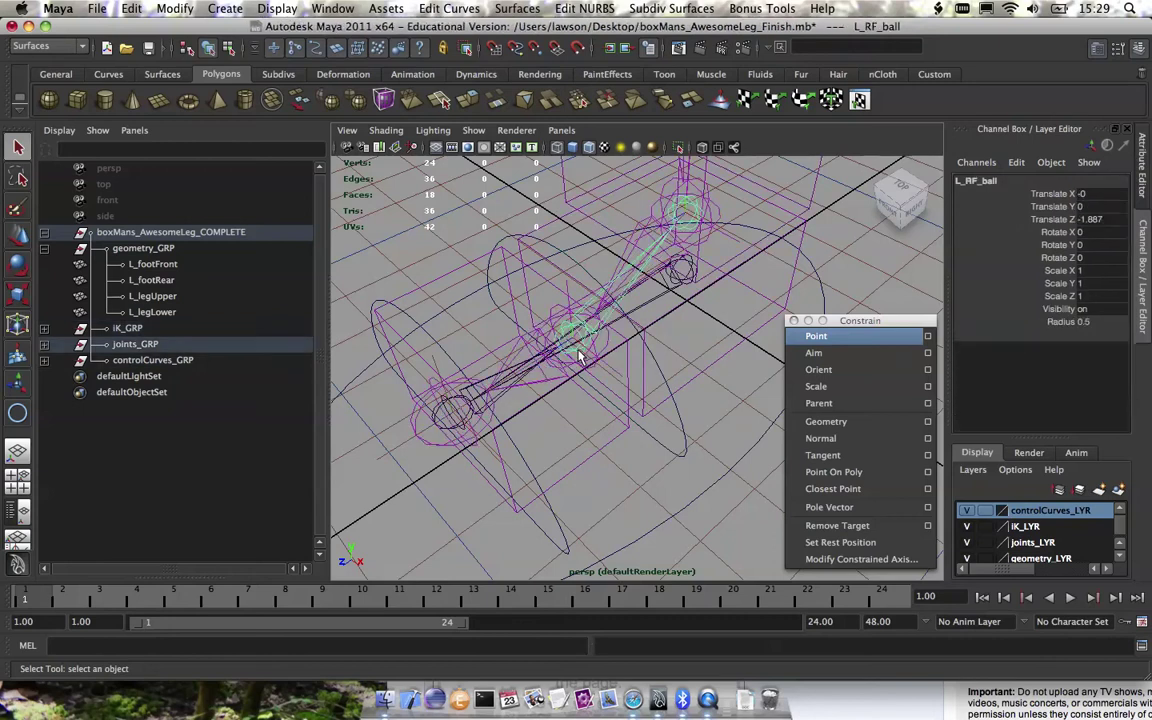
{"action": "key", "text": "e"}
{"action": "key", "text": "5"}
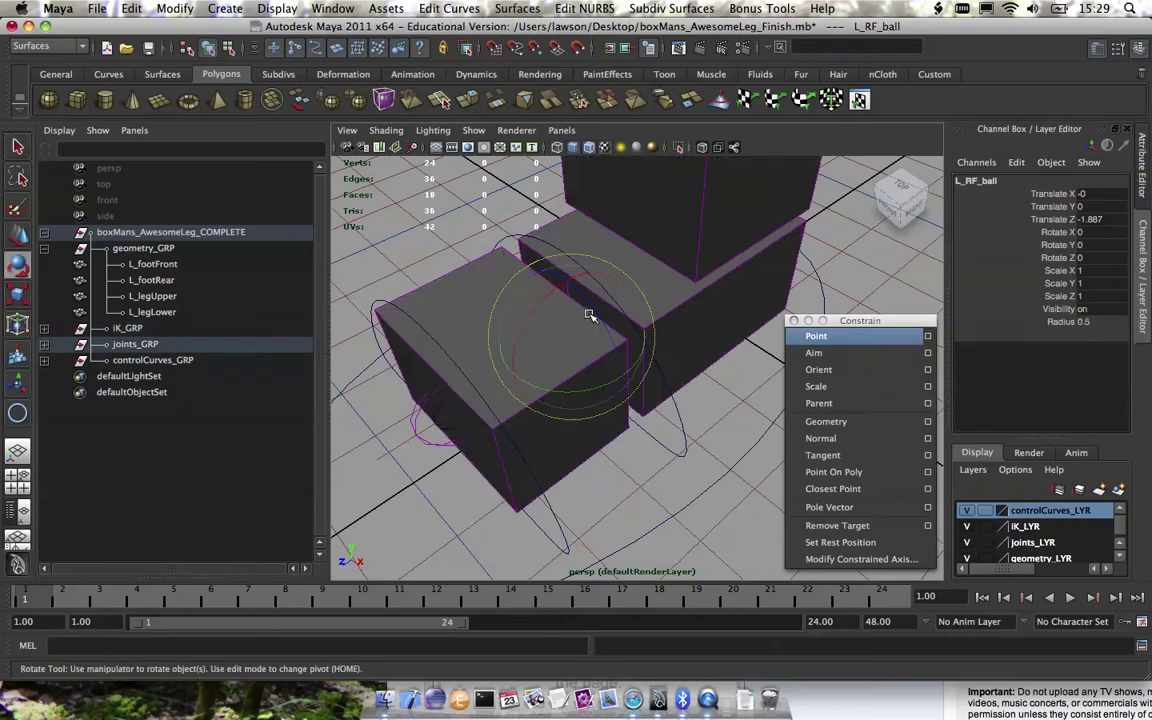
Test the ball constraint by rotating the L_RF_ball joint about Z, undo the test rotations and return to wireframe
{"action": "mouse_move", "coordinate": [534, 284]}
{"action": "left_mouse_down"}
{"action": "mouse_move", "coordinate": [597, 327]}
{"action": "mouse_move", "coordinate": [596, 344]}
{"action": "mouse_move", "coordinate": [586, 308]}
{"action": "mouse_move", "coordinate": [611, 353]}
{"action": "mouse_move", "coordinate": [604, 339]}
{"action": "mouse_move", "coordinate": [641, 340]}
{"action": "left_mouse_up"}
{"action": "key", "text": "ctrl+z"}
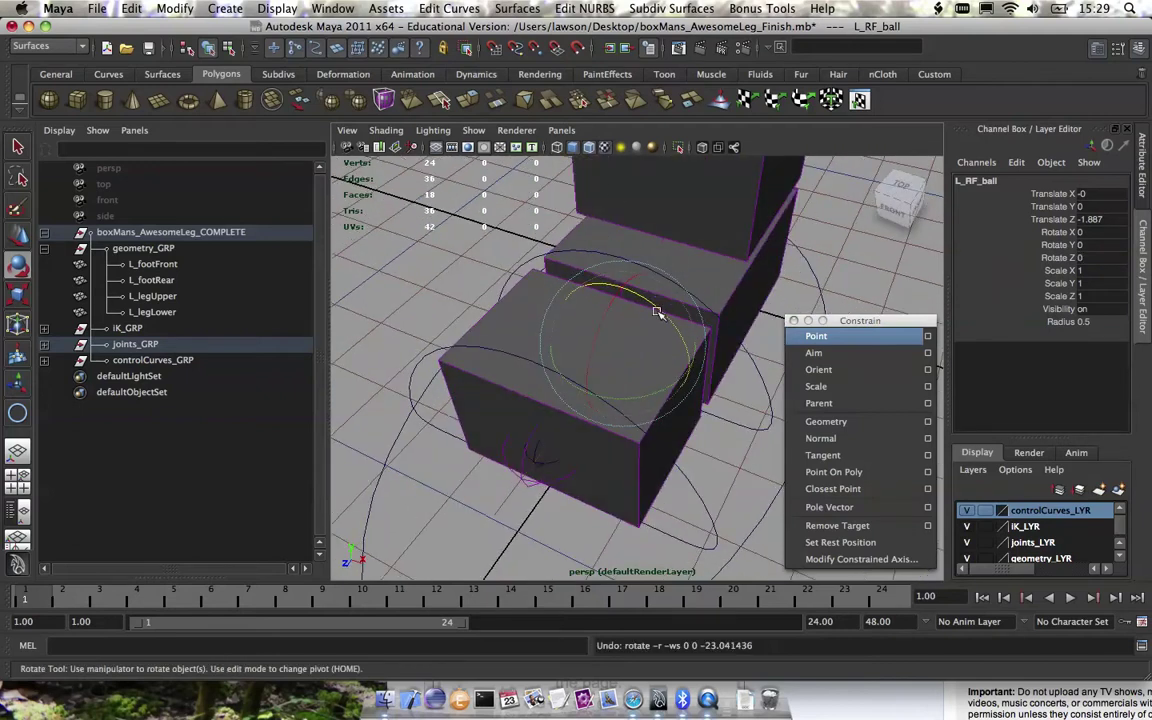
{"action": "left_click_drag", "start_coordinate": [657, 313], "coordinate": [572, 243]}
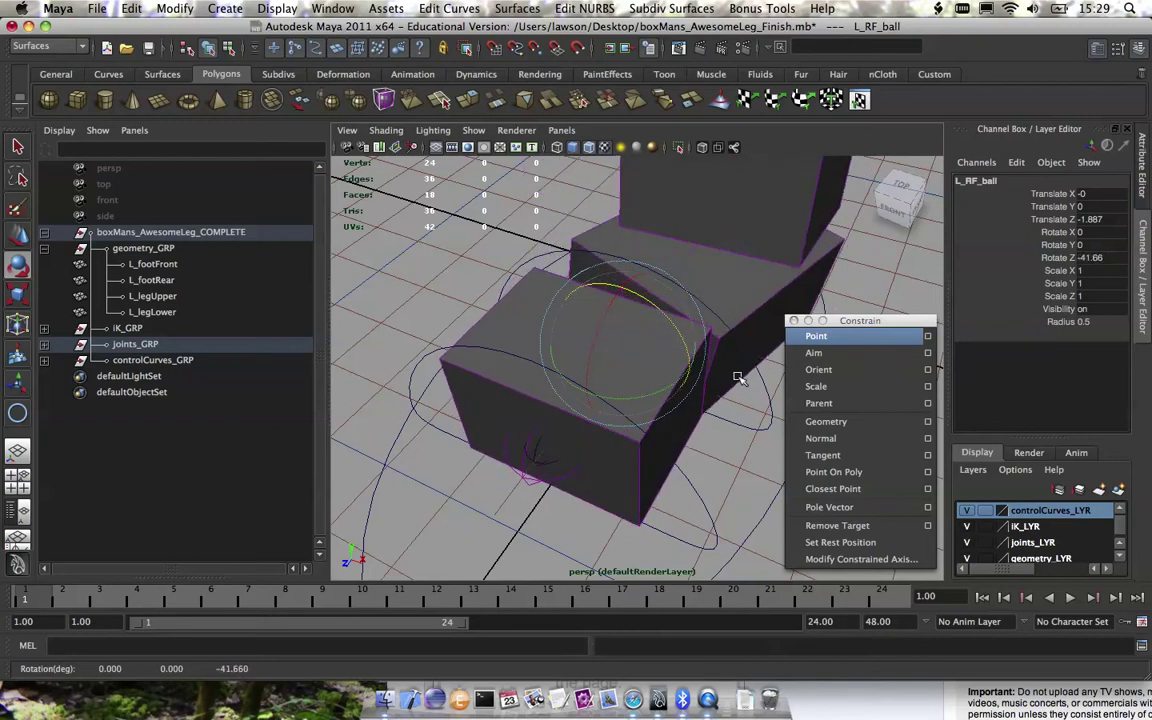
{"action": "key", "text": "ctrl+z"}
{"action": "key", "text": "ctrl+z"}
{"action": "key", "text": "4"}
{"action": "mouse_move", "coordinate": [655, 311]}
{"action": "left_mouse_down", "text": "alt"}
{"action": "mouse_move", "coordinate": [622, 304]}
{"action": "mouse_move", "coordinate": [646, 305]}
{"action": "left_mouse_up", "text": "alt"}
{"action": "key", "text": "ctrl+z"}
{"action": "key", "text": "ctrl+z"}
{"action": "right_click_drag", "start_coordinate": [646, 305], "coordinate": [641, 380], "text": "alt"}
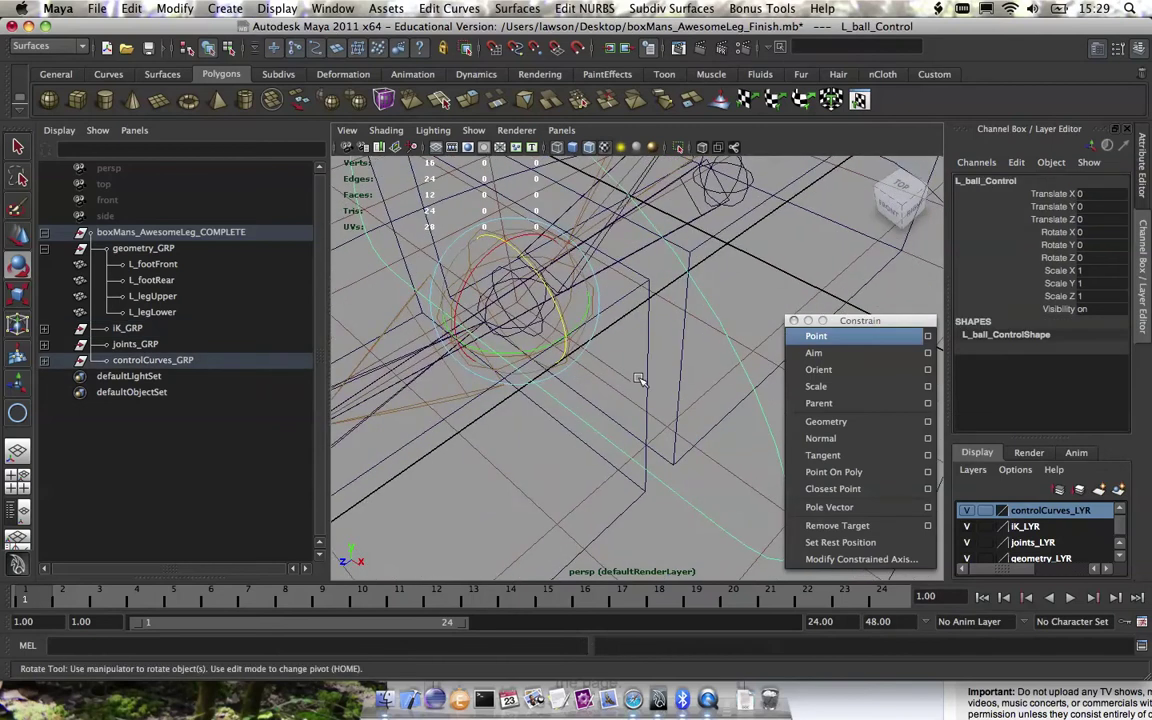
Check the L_RF_ball joint and L_ballIK handle, and undo the point constraint on L_ballIK
{"action": "key", "text": "w"}
{"action": "left_click", "coordinate": [533, 328]}
{"action": "right_click_drag", "start_coordinate": [533, 328], "coordinate": [559, 285], "text": "alt"}
{"action": "left_click_drag", "start_coordinate": [557, 285], "coordinate": [545, 280], "text": "alt"}
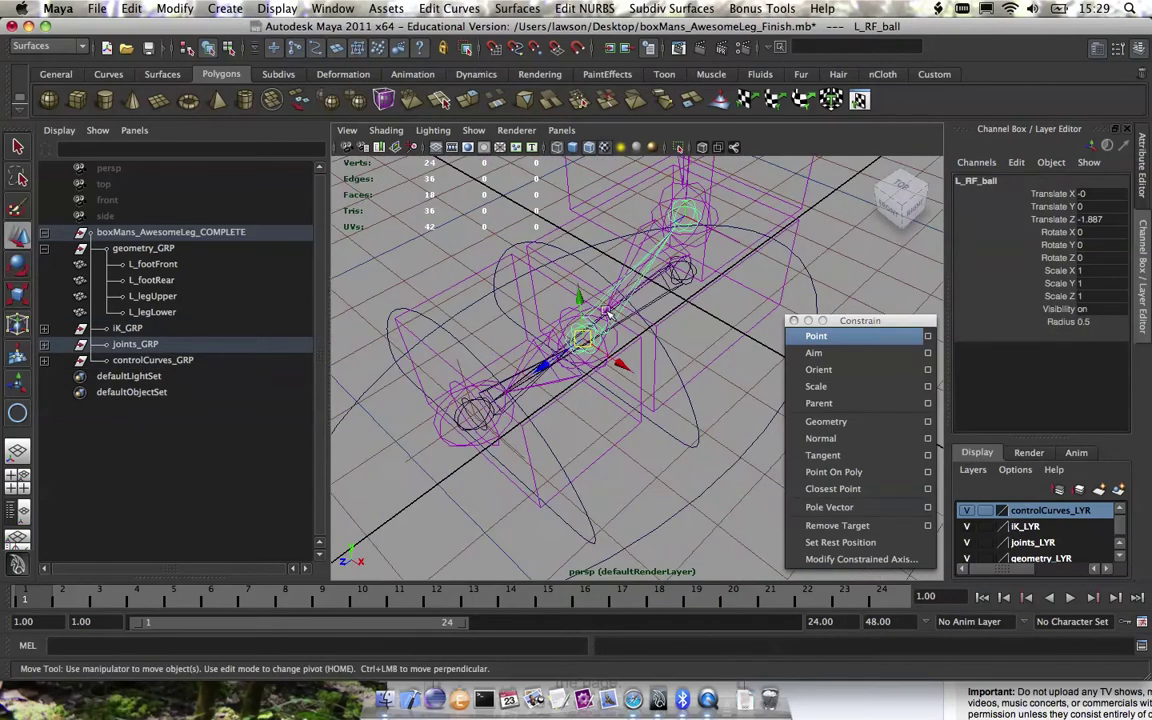
{"action": "key", "text": "q"}
{"action": "left_click", "coordinate": [579, 303]}
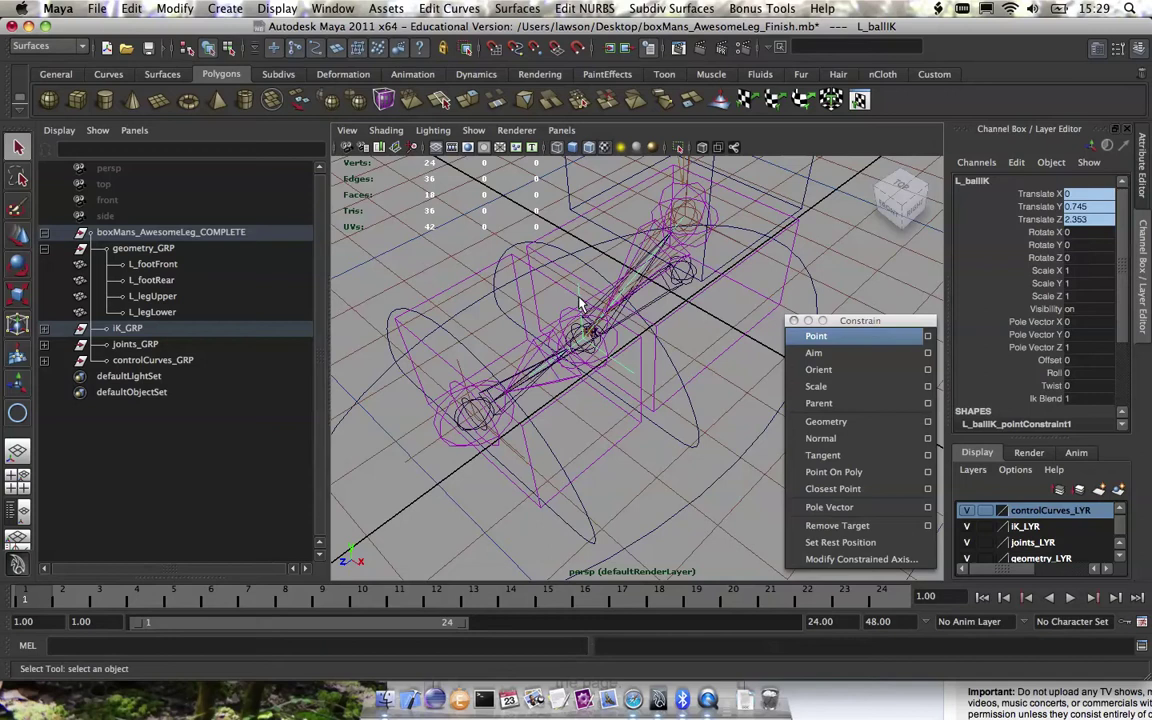
{"action": "key", "text": "ctrl+z"}
{"action": "key", "text": "ctrl+z"}
{"action": "key", "text": "ctrl+z"}
Parent-constrain the L_ballIK handle to the L_RF_ball joint
{"action": "right_click_drag", "start_coordinate": [581, 306], "coordinate": [582, 332], "text": "alt"}
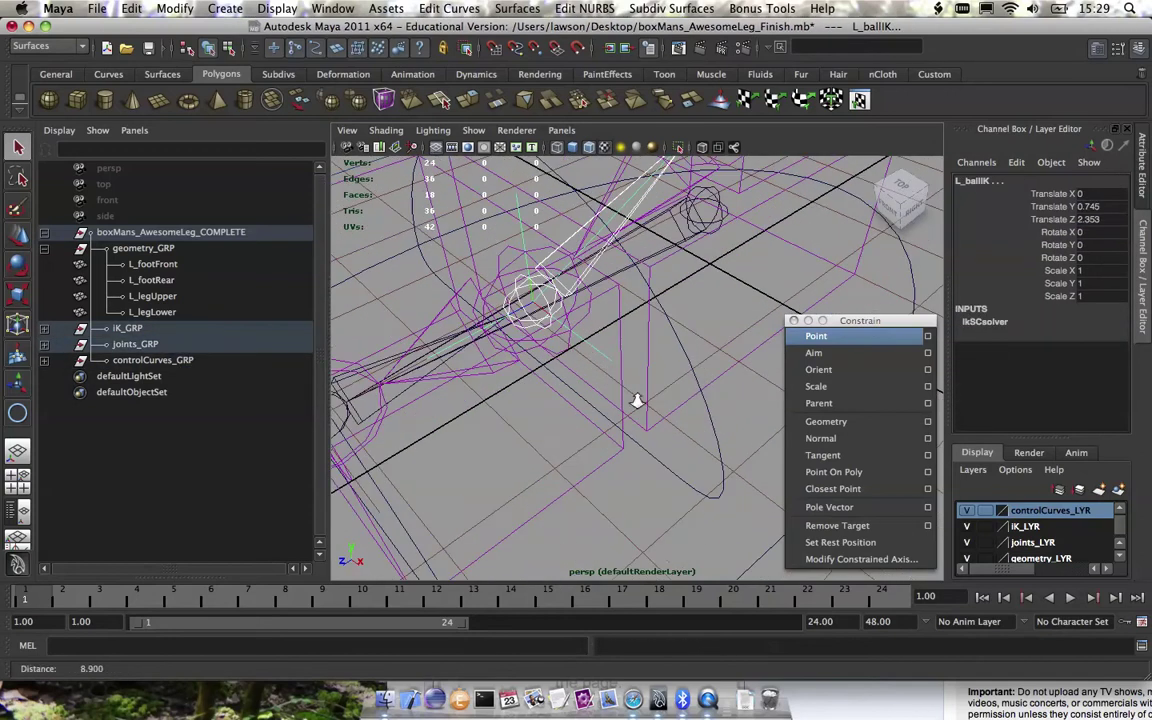
{"action": "left_click", "coordinate": [558, 320]}
{"action": "left_click", "coordinate": [608, 350], "text": "shift"}
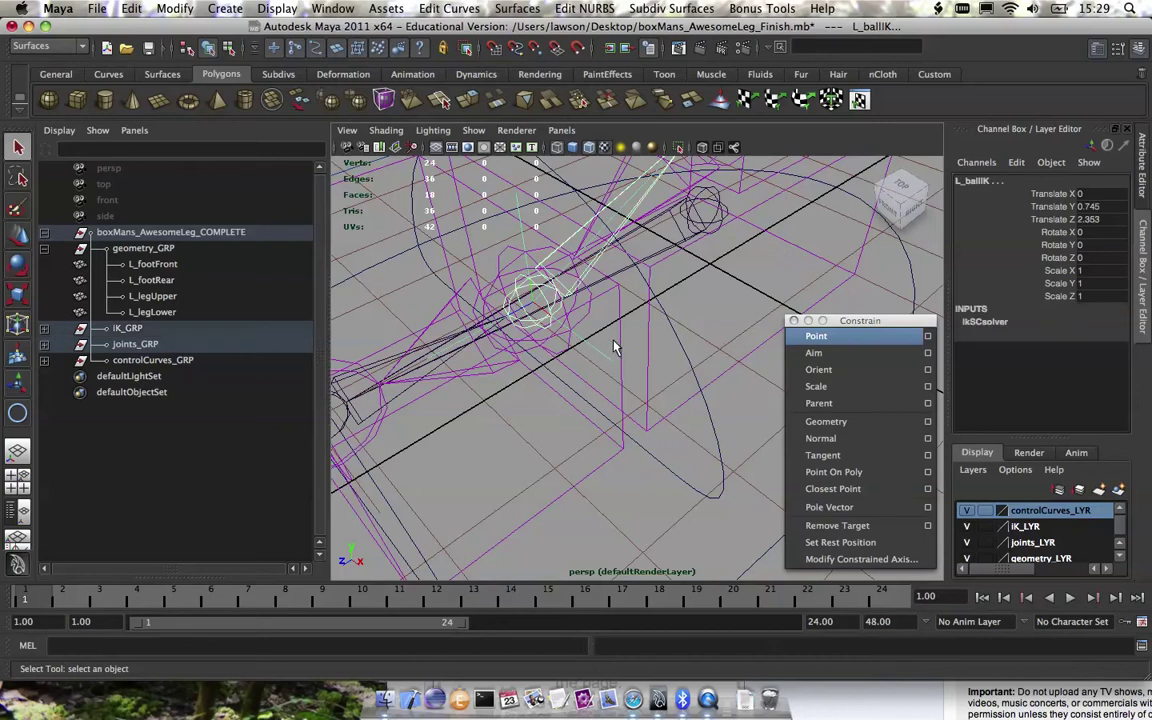
{"action": "key", "text": "space"}
{"action": "left_click", "coordinate": [898, 403]}
Test the L_ballIK parent constraint by rotating the L_RF_ball joint in shaded display, and undo the rotation
{"action": "left_click", "coordinate": [588, 323]}
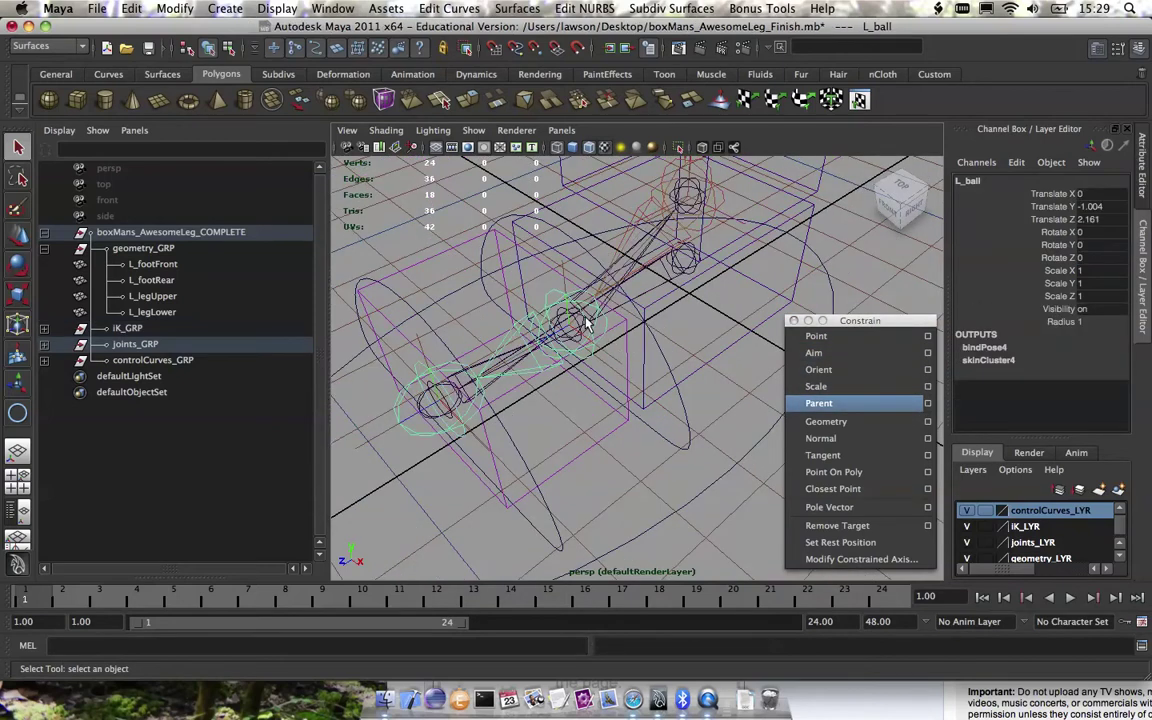
{"action": "left_click", "coordinate": [605, 289]}
{"action": "key", "text": "e"}
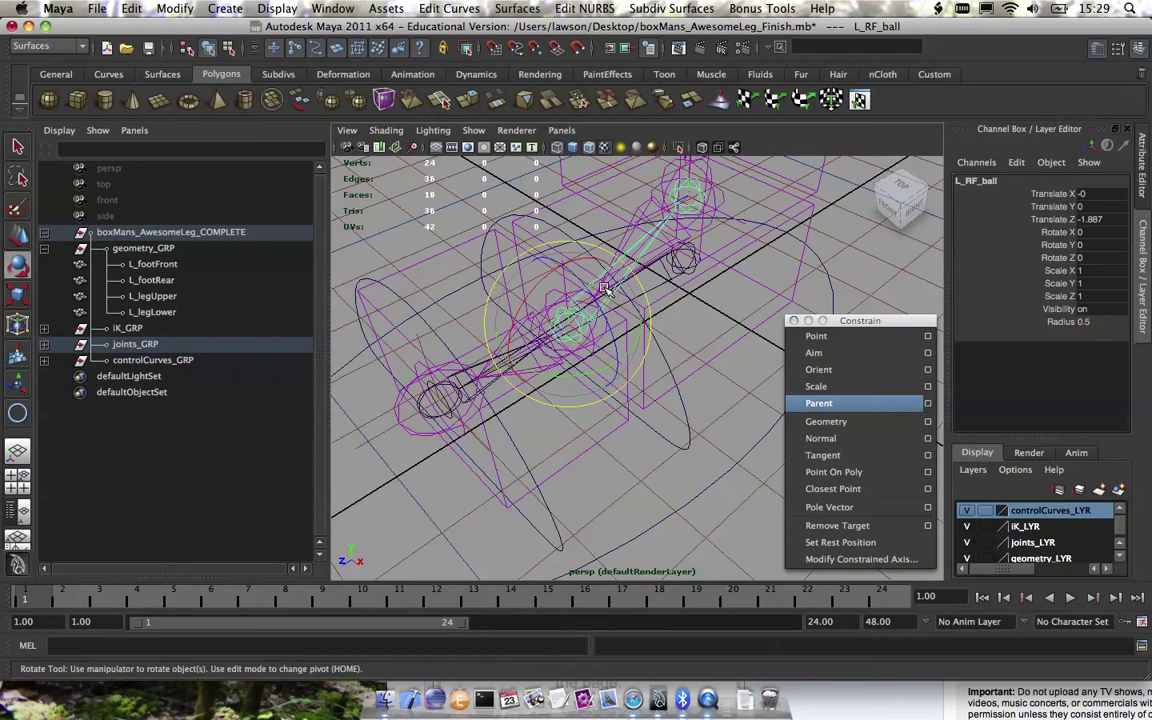
{"action": "left_click_drag", "start_coordinate": [594, 292], "coordinate": [548, 265]}
{"action": "key", "text": "5"}
{"action": "key", "text": "super+z"}
{"action": "key", "text": "super+z"}
{"action": "middle_click_drag", "start_coordinate": [552, 291], "coordinate": [618, 314], "text": "alt"}
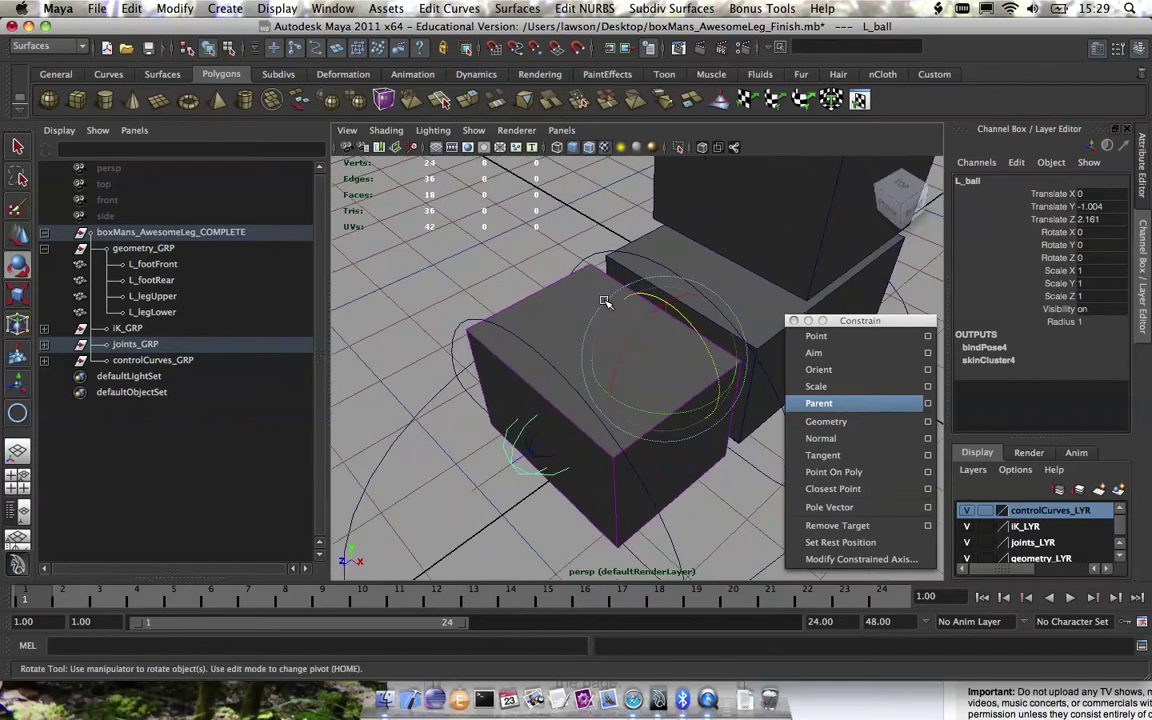
Try to orient-constrain the L_toeIK handle to the L_RF_toe joint in wireframe display
{"action": "key", "text": "4"}
{"action": "mouse_move", "coordinate": [608, 340]}
{"action": "left_mouse_down", "text": "alt"}
{"action": "mouse_move", "coordinate": [586, 334]}
{"action": "mouse_move", "coordinate": [602, 352]}
{"action": "mouse_move", "coordinate": [611, 346]}
{"action": "left_mouse_up", "text": "alt"}
{"action": "middle_click_drag", "start_coordinate": [610, 345], "coordinate": [584, 303], "text": "alt"}
{"action": "left_click_drag", "start_coordinate": [587, 333], "coordinate": [591, 325], "text": "alt"}
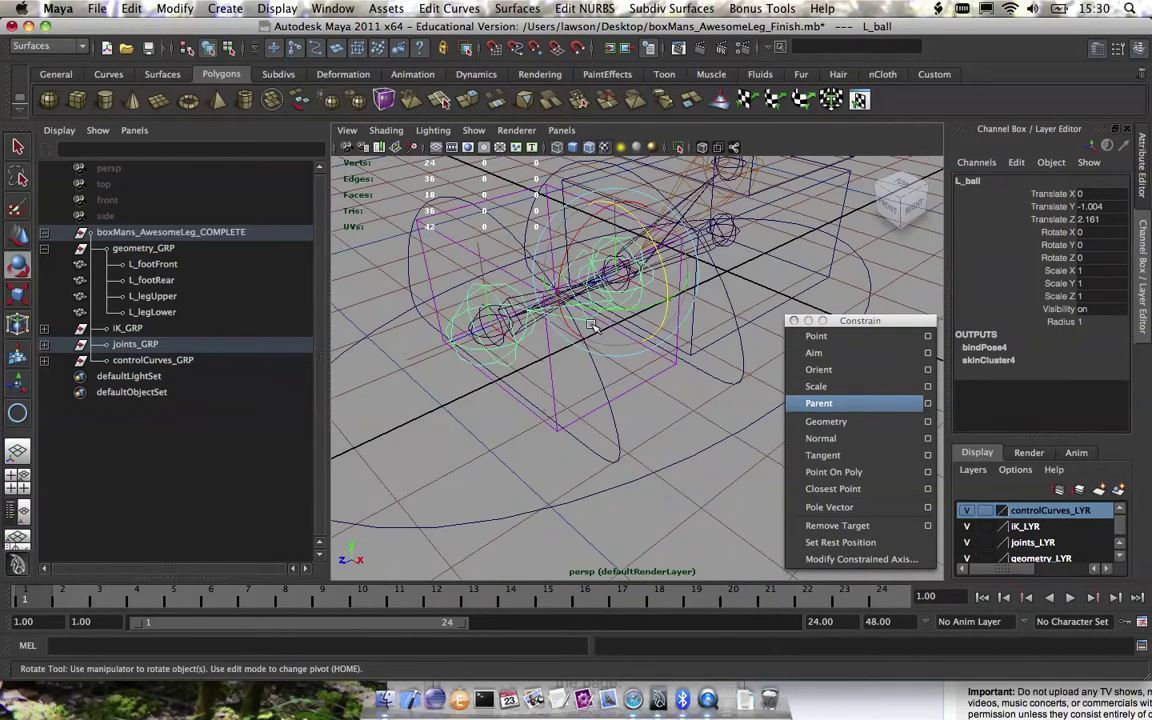
{"action": "left_click", "coordinate": [510, 439]}
{"action": "left_click", "coordinate": [473, 317]}
{"action": "key", "text": "q"}
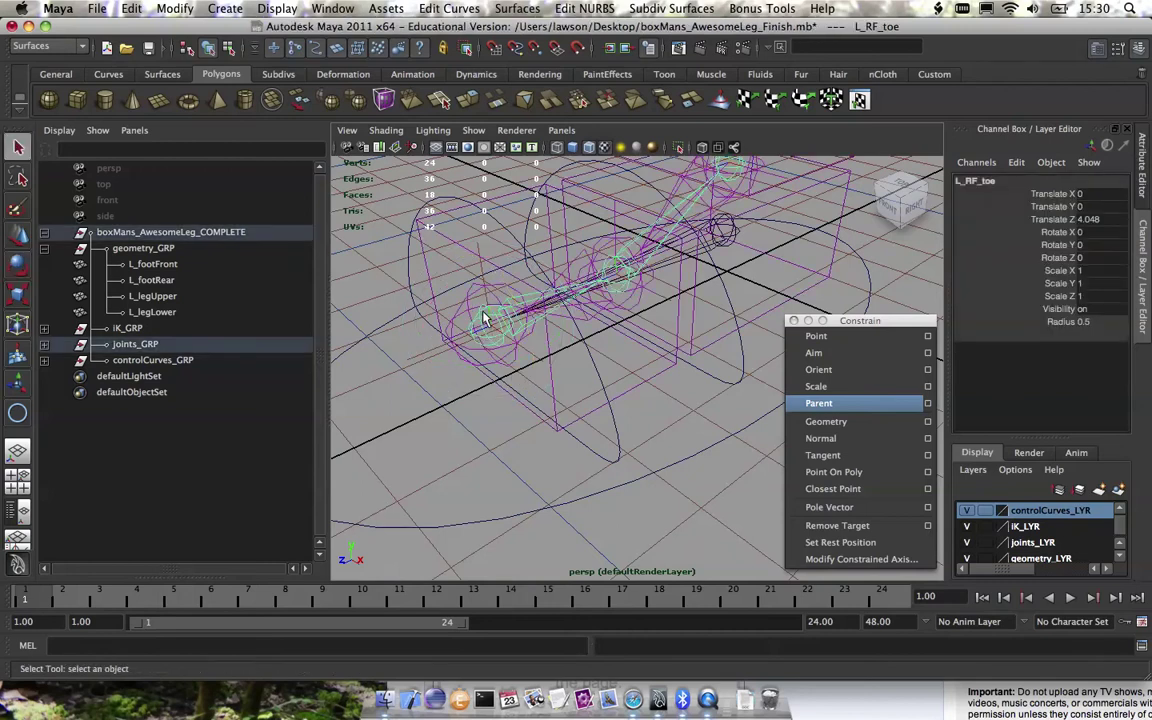
{"action": "left_click", "coordinate": [489, 273]}
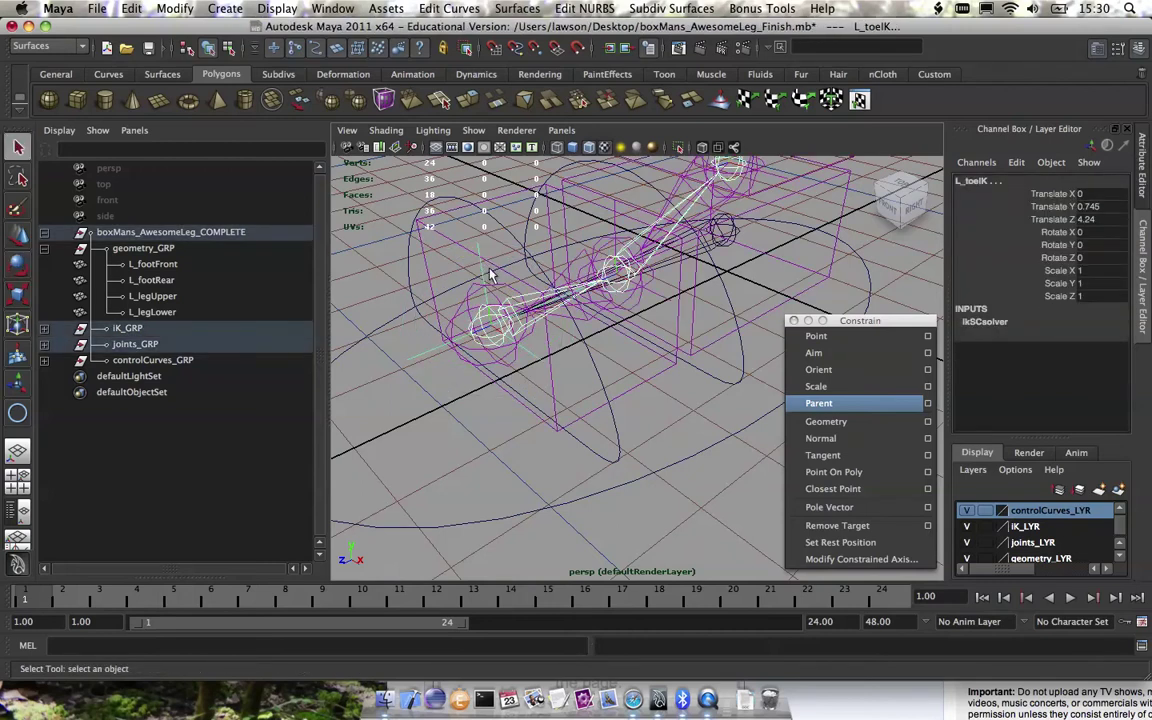
{"action": "key", "text": "space"}
{"action": "mouse_move", "coordinate": [626, 358]}
{"action": "left_mouse_down", "text": "alt"}
{"action": "mouse_move", "coordinate": [618, 364]}
{"action": "mouse_move", "coordinate": [628, 362]}
{"action": "left_mouse_up", "text": "alt"}
{"action": "key", "text": "space"}
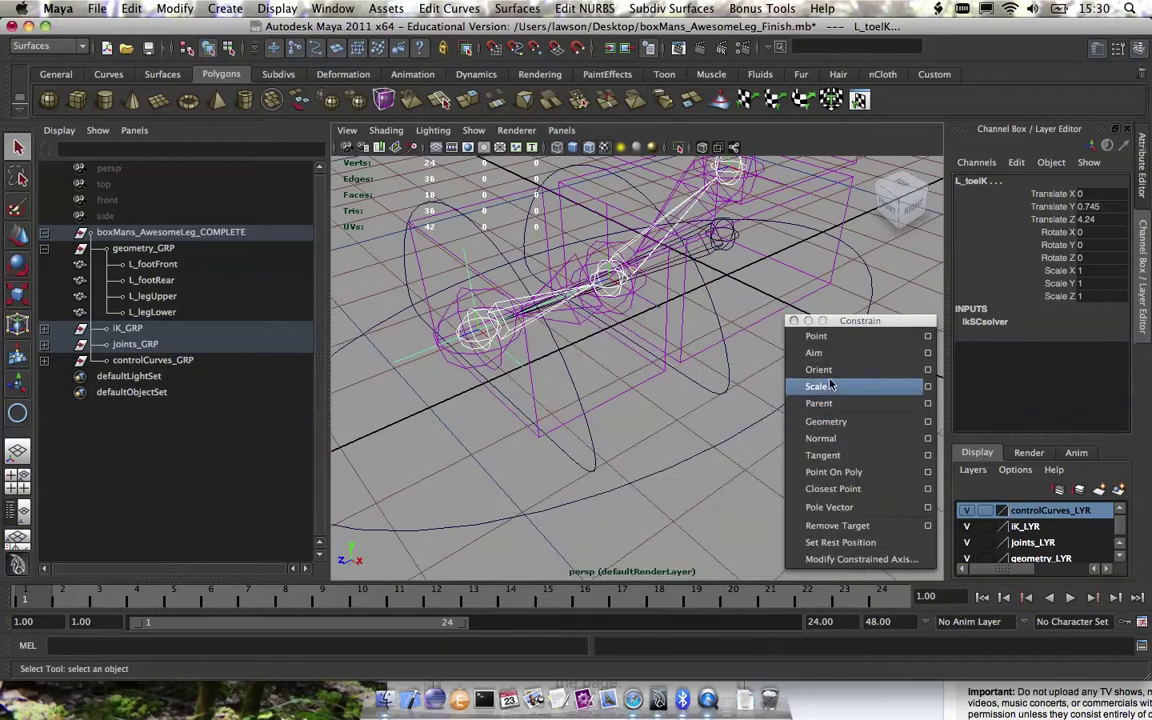
{"action": "left_click", "coordinate": [835, 369]}
Show the foot in shaded display and select the L_RF_toe joint for rotating
{"action": "left_click_drag", "start_coordinate": [707, 391], "coordinate": [585, 385], "text": "alt"}
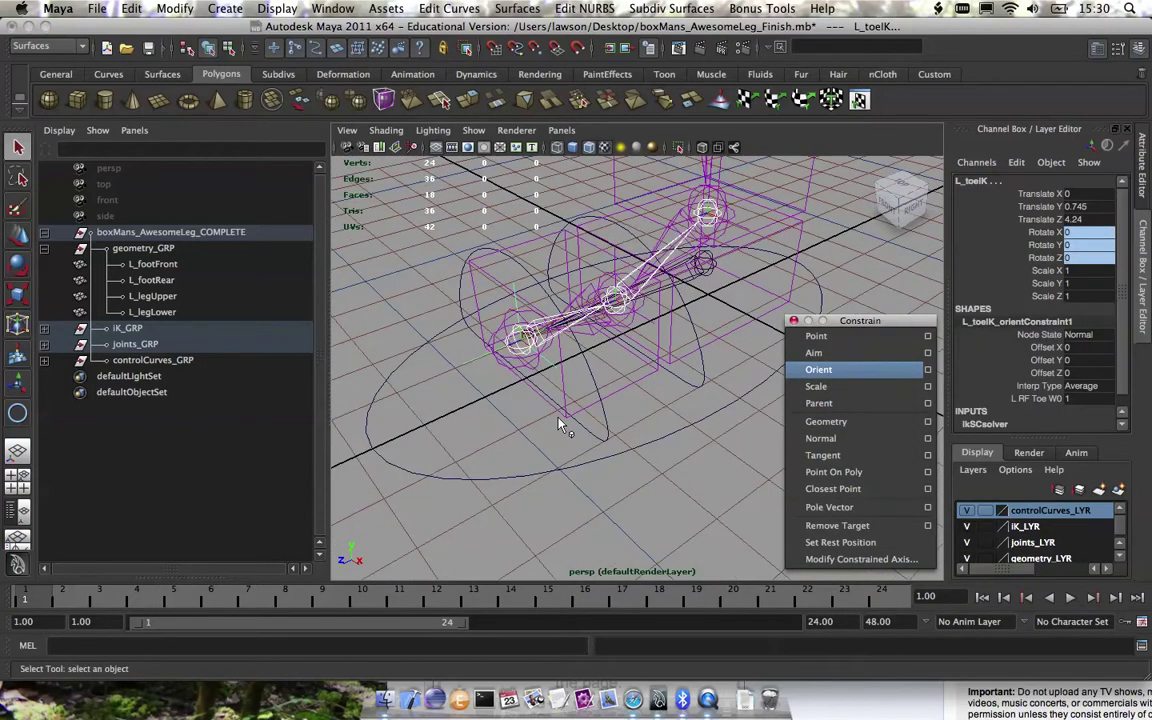
{"action": "key", "text": "5"}
{"action": "left_click_drag", "start_coordinate": [464, 399], "coordinate": [466, 399], "text": "alt"}
{"action": "key", "text": "w"}
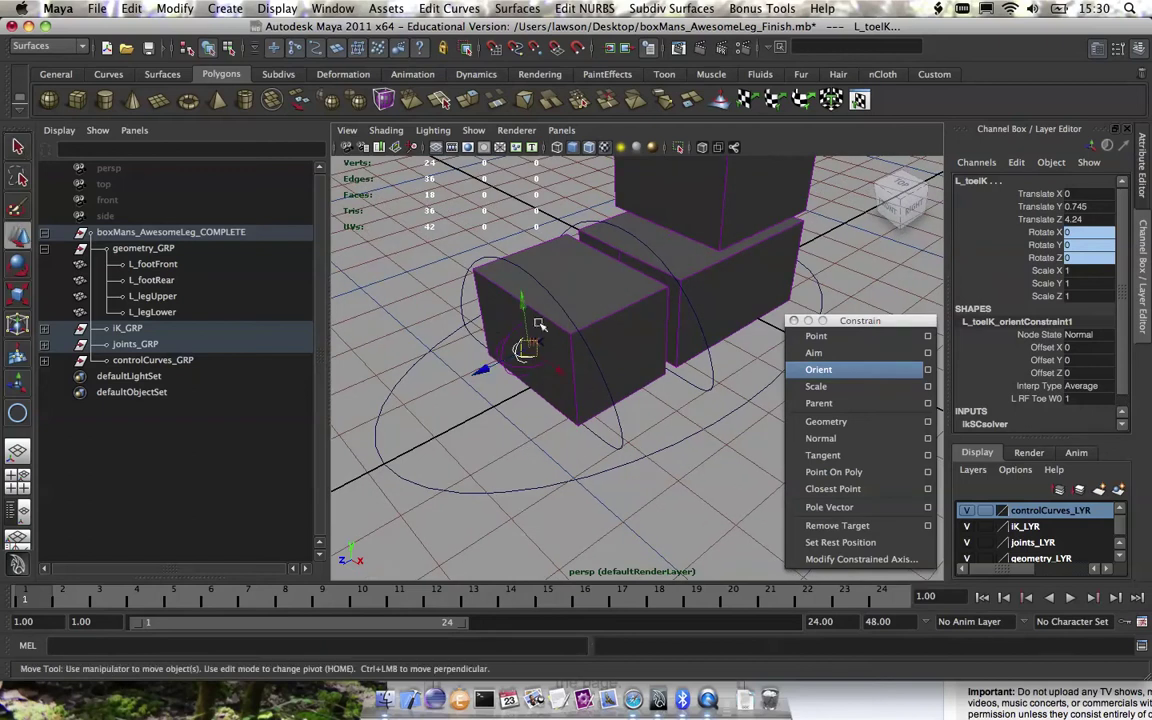
{"action": "left_click_drag", "start_coordinate": [542, 390], "coordinate": [540, 355], "text": "alt"}
{"action": "left_click", "coordinate": [548, 443]}
{"action": "left_click", "coordinate": [520, 347]}
{"action": "key", "text": "e"}
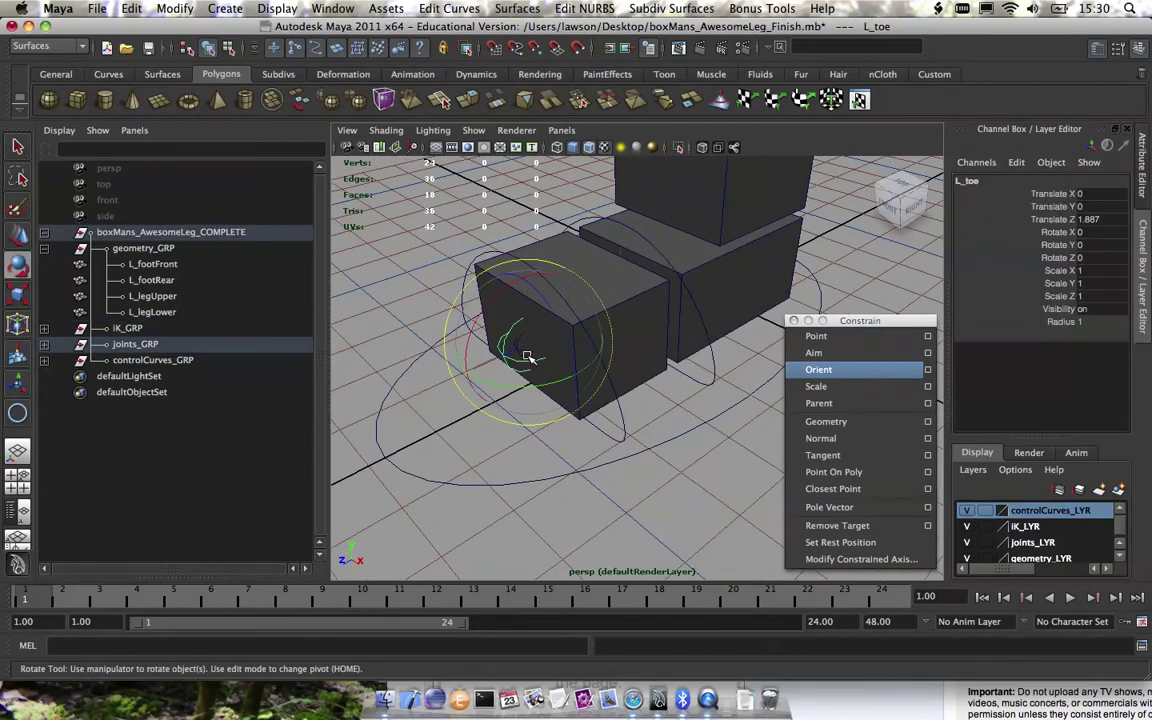
{"action": "key", "text": "q"}
{"action": "left_click", "coordinate": [527, 355]}
{"action": "key", "text": "e"}
Check the front of the foot around L_RF_toe and undo back through the test and joint selections
{"action": "left_click_drag", "start_coordinate": [530, 360], "coordinate": [643, 360], "text": "alt"}
{"action": "key", "text": "super+z"}
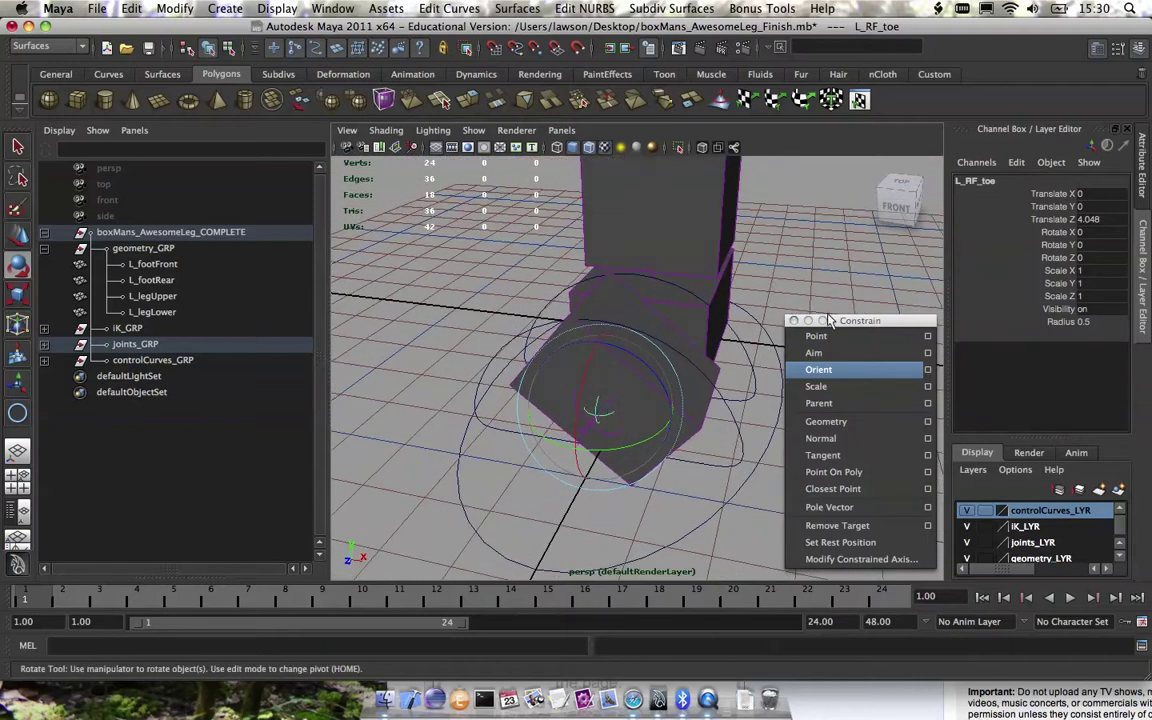
{"action": "key", "text": "super+z"}
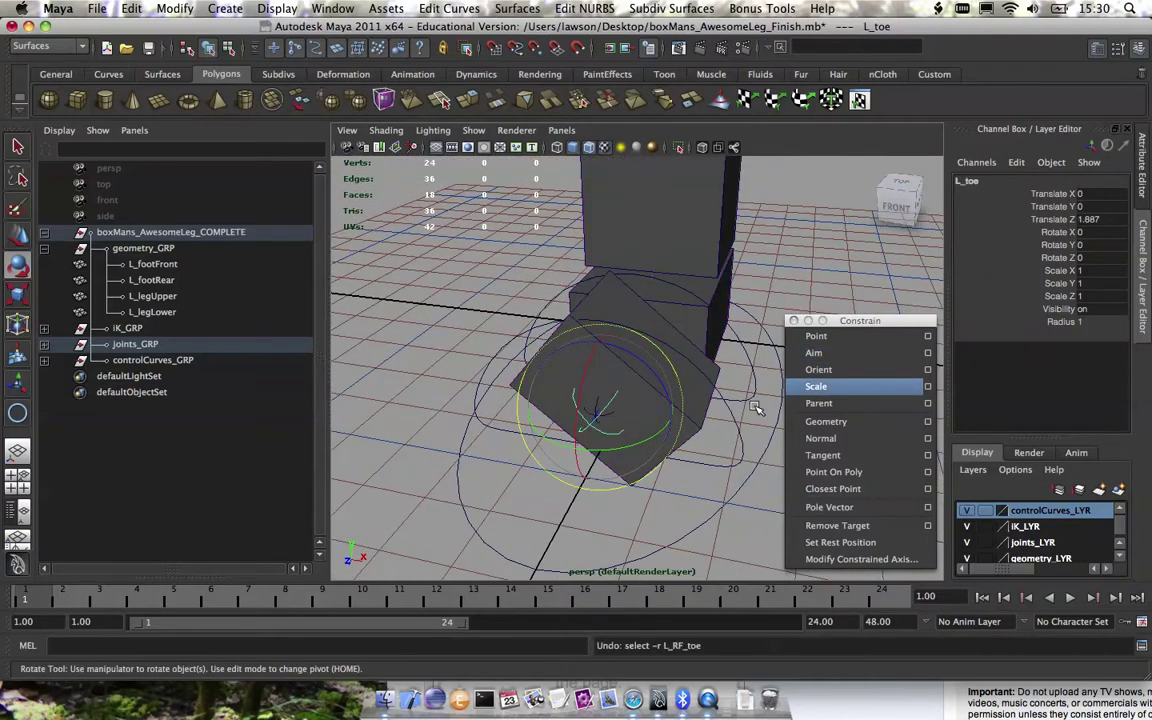
{"action": "key", "text": "super+z"}
Select the L_toe joint to check the twisted front foot, and undo the orient constraint on the L_toeIK handle
{"action": "left_click", "coordinate": [575, 424]}
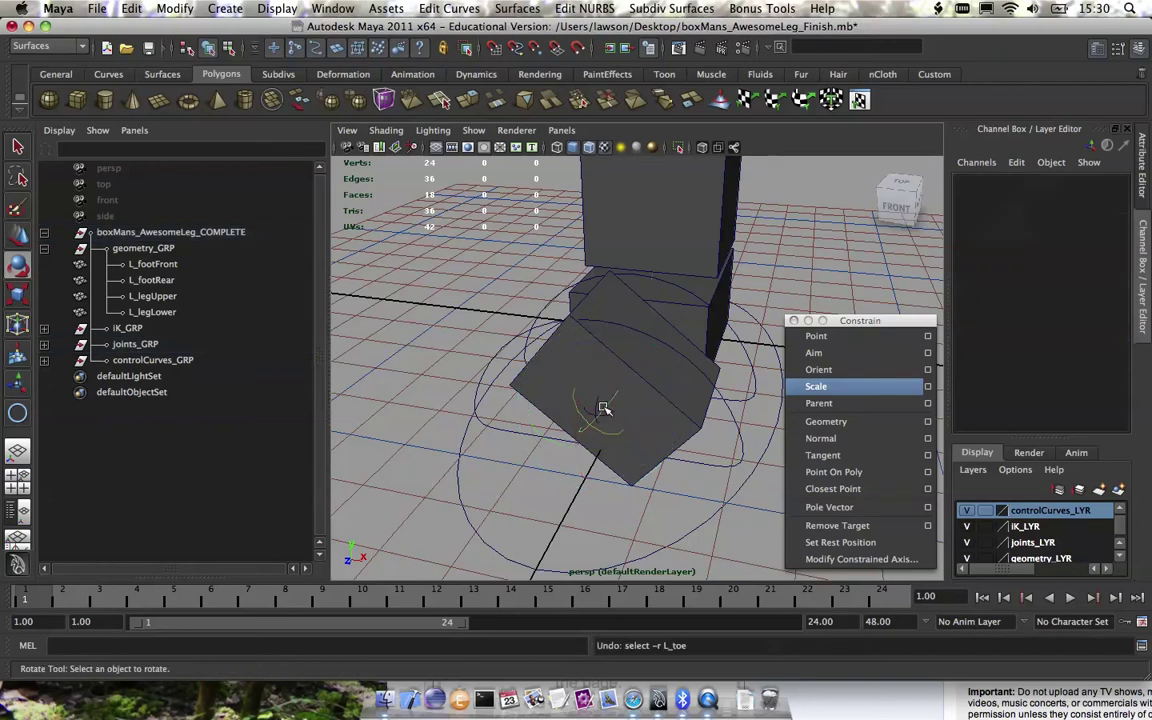
{"action": "key", "text": "e"}
{"action": "left_click", "coordinate": [603, 405]}
{"action": "left_click", "coordinate": [600, 540]}
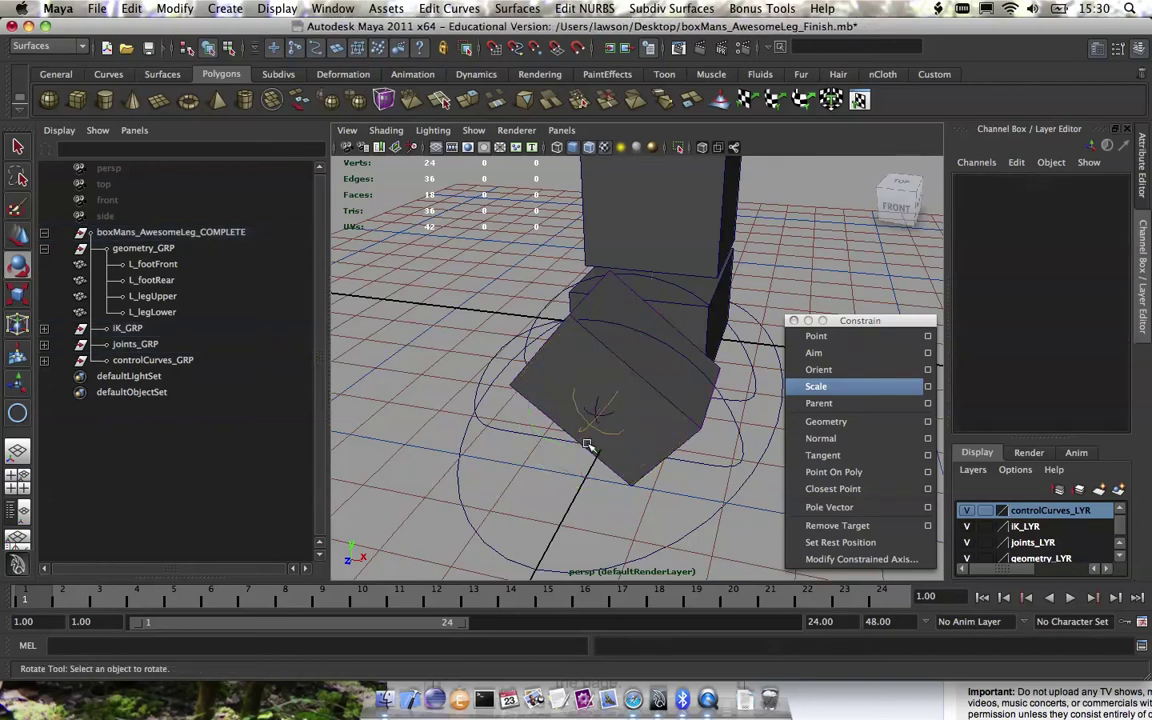
{"action": "left_click", "coordinate": [590, 418]}
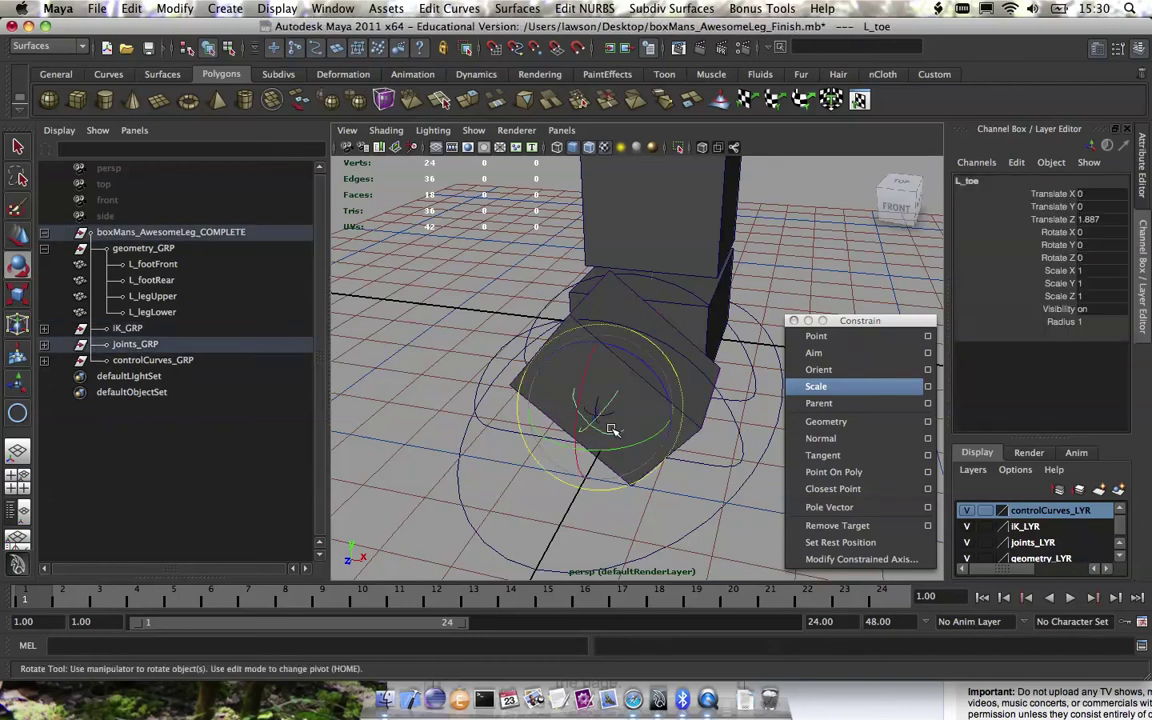
{"action": "key", "text": "q"}
{"action": "key", "text": "ctrl+z"}
{"action": "key", "text": "ctrl+z"}
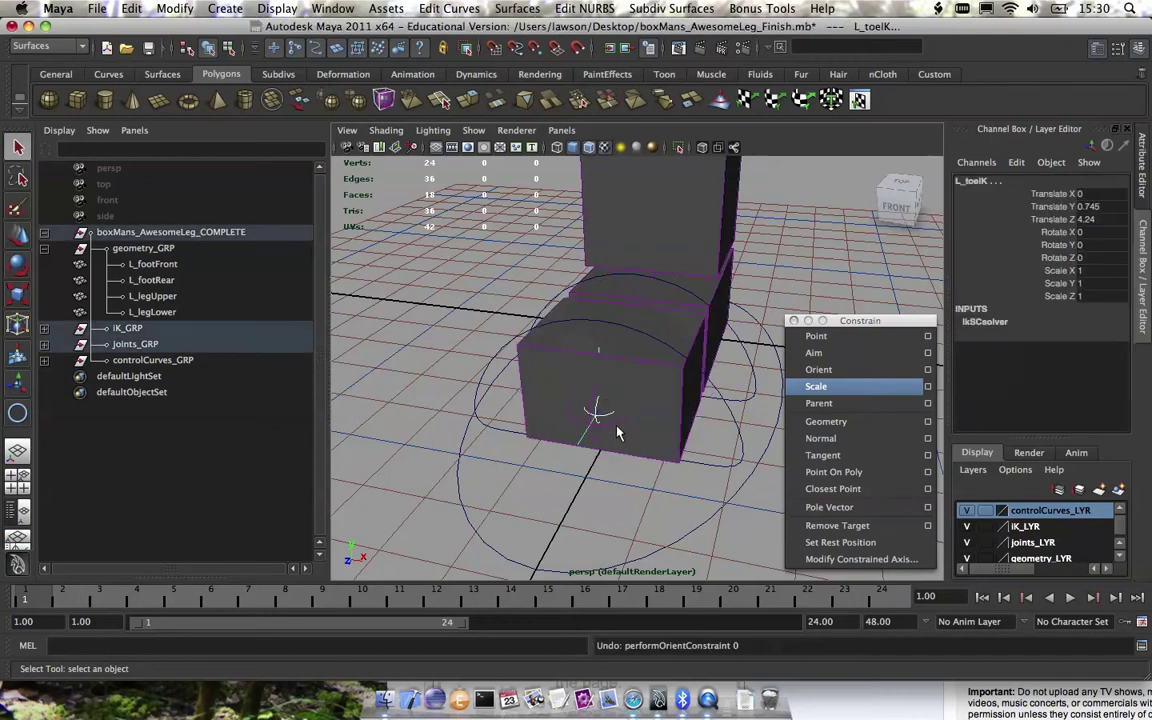
Orient-constrain the L_toeIK handle to the L_RF_toe joint and return the foot to shaded display
{"action": "left_click_drag", "start_coordinate": [644, 450], "coordinate": [540, 345], "text": "alt"}
{"action": "middle_click_drag", "start_coordinate": [540, 345], "coordinate": [617, 445], "text": "alt"}
{"action": "right_click_drag", "start_coordinate": [617, 445], "coordinate": [568, 409], "text": "alt"}
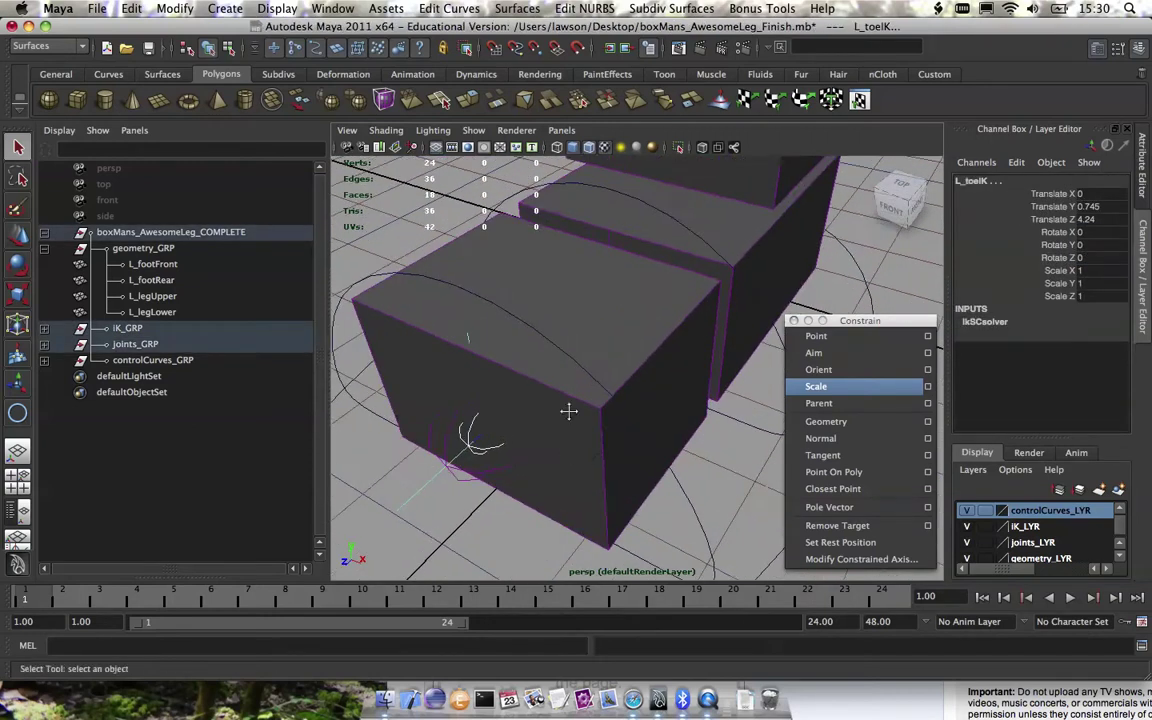
{"action": "middle_click_drag", "start_coordinate": [568, 409], "coordinate": [602, 350], "text": "alt"}
{"action": "left_click", "coordinate": [576, 457]}
{"action": "left_click", "coordinate": [521, 383]}
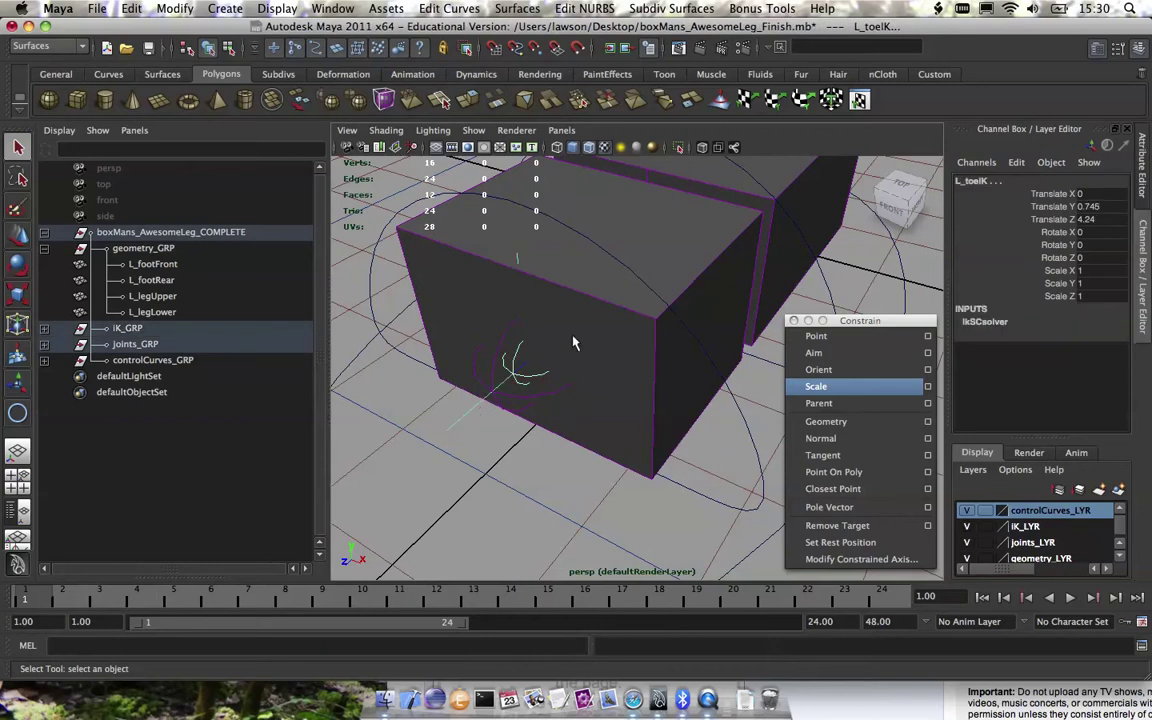
{"action": "key", "text": "4"}
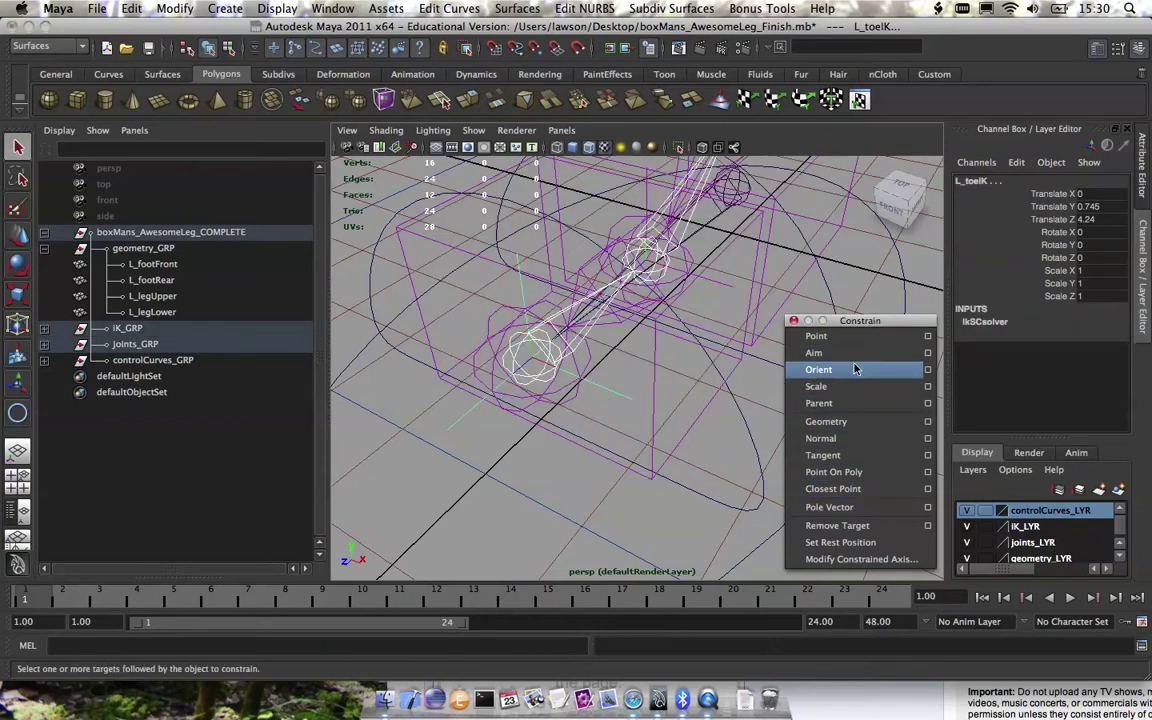
{"action": "left_click", "coordinate": [855, 370]}
{"action": "key", "text": "5"}
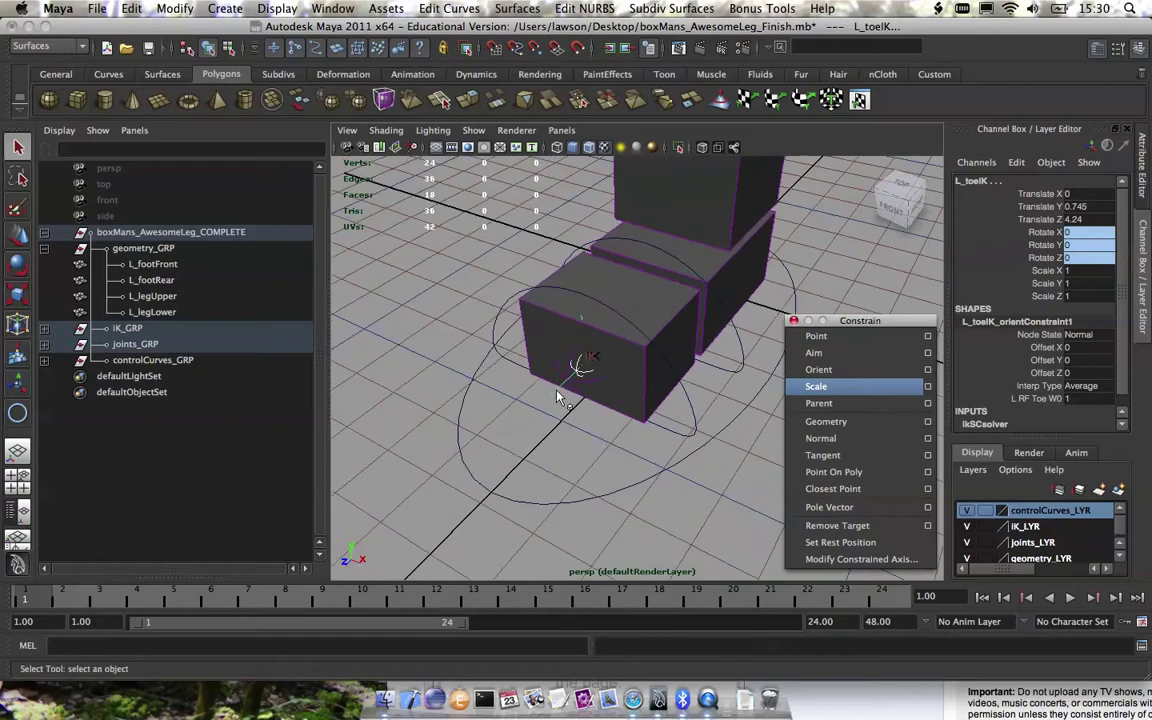
Clear the selection and save the scene
{"action": "left_click", "coordinate": [591, 414]}
{"action": "left_click_drag", "start_coordinate": [594, 453], "coordinate": [571, 408], "text": "alt"}
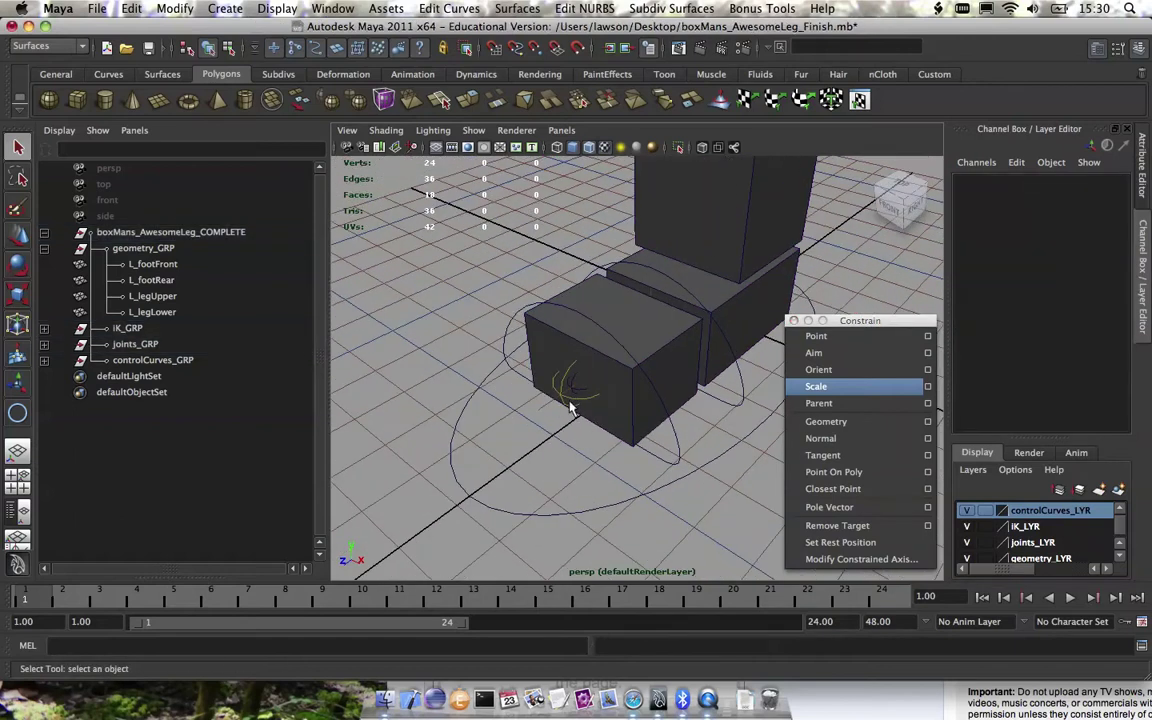
{"action": "key", "text": "ctrl+s"}
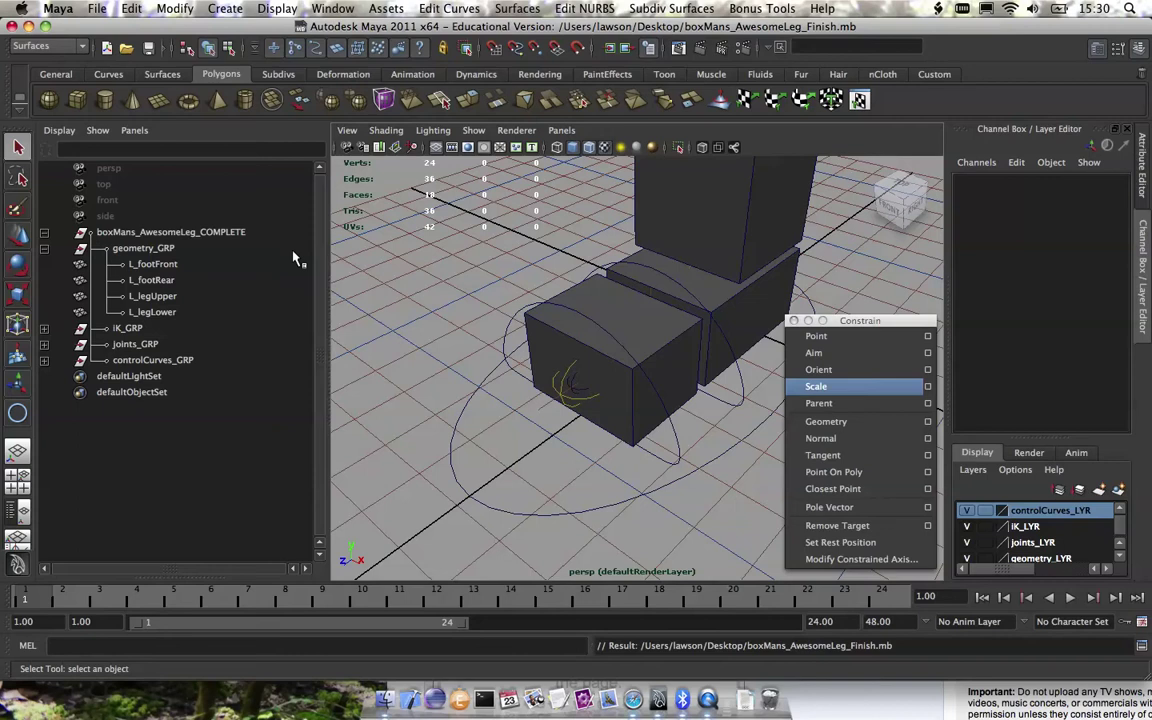
Select the L_toe_Control curve around the front of the foot
{"action": "left_click_drag", "start_coordinate": [607, 362], "coordinate": [555, 368], "text": "alt"}
{"action": "right_click_drag", "start_coordinate": [555, 368], "coordinate": [601, 399], "text": "alt"}
{"action": "mouse_move", "coordinate": [601, 400]}
{"action": "left_mouse_down", "text": "alt"}
{"action": "mouse_move", "coordinate": [620, 357]}
{"action": "mouse_move", "coordinate": [585, 405]}
{"action": "left_mouse_up", "text": "alt"}
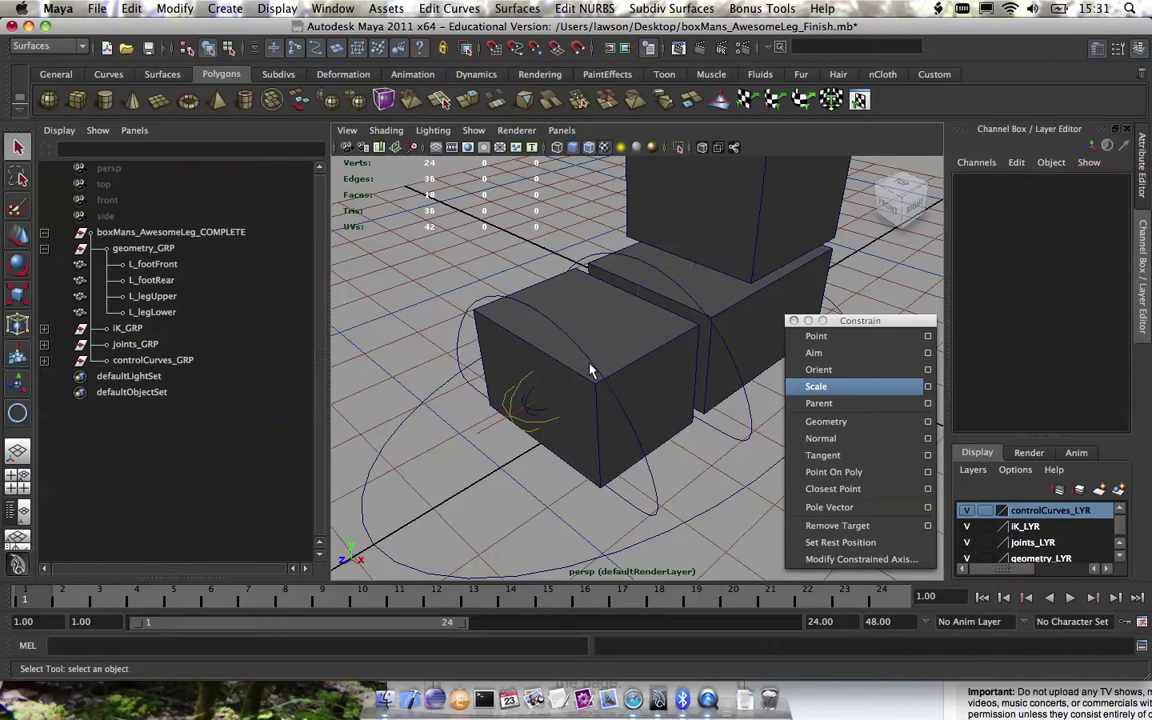
{"action": "left_click", "coordinate": [589, 364]}
{"action": "left_click", "coordinate": [576, 349]}
{"action": "left_click", "coordinate": [576, 345]}
{"action": "middle_click_drag", "start_coordinate": [691, 354], "coordinate": [638, 418], "text": "alt"}
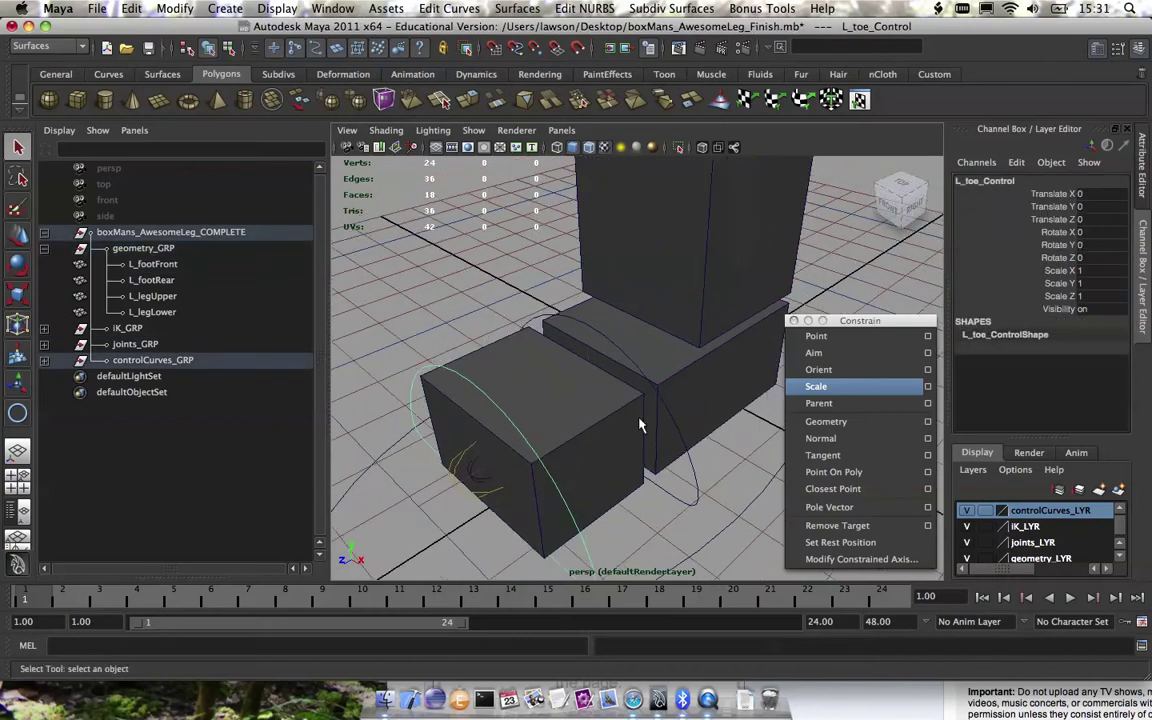
Select the L_ball_Control curve and add the L_RF_ball joint to the selection in wireframe display
{"action": "left_click", "coordinate": [697, 490]}
{"action": "mouse_move", "coordinate": [697, 490]}
{"action": "left_mouse_down", "text": "alt"}
{"action": "mouse_move", "coordinate": [695, 433]}
{"action": "mouse_move", "coordinate": [674, 419]}
{"action": "mouse_move", "coordinate": [663, 386]}
{"action": "mouse_move", "coordinate": [632, 427]}
{"action": "mouse_move", "coordinate": [592, 383]}
{"action": "left_mouse_up", "text": "alt"}
{"action": "key", "text": "4"}
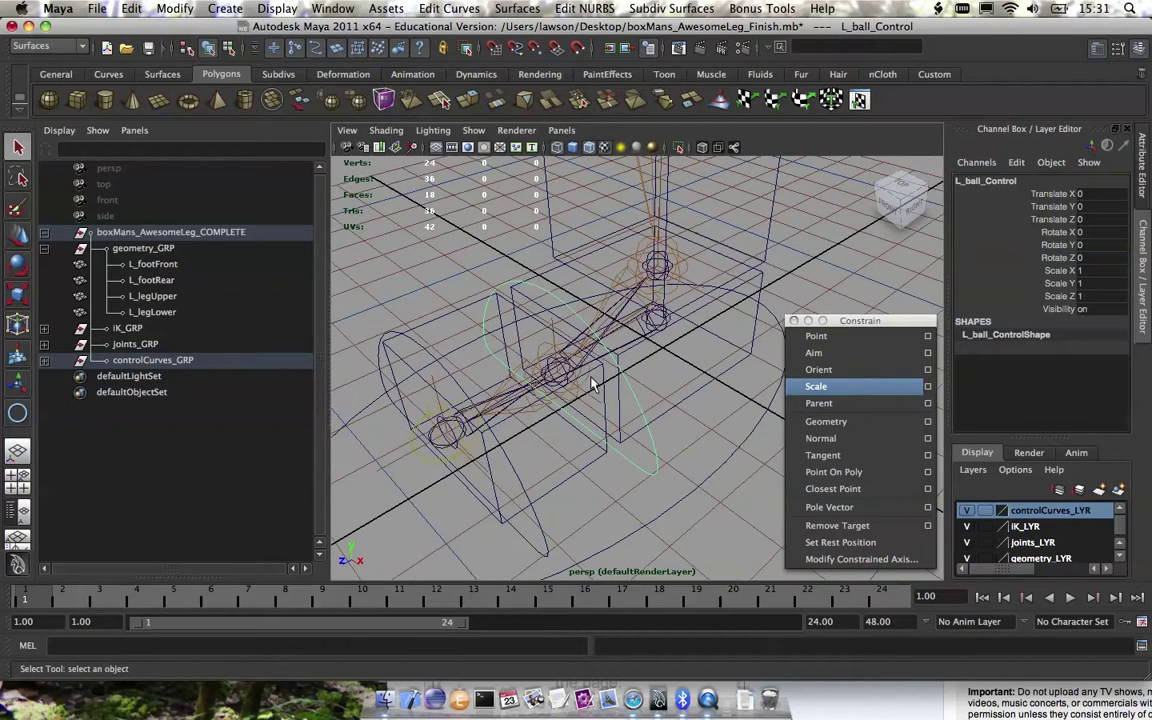
{"action": "left_click", "coordinate": [556, 381], "text": "shift"}
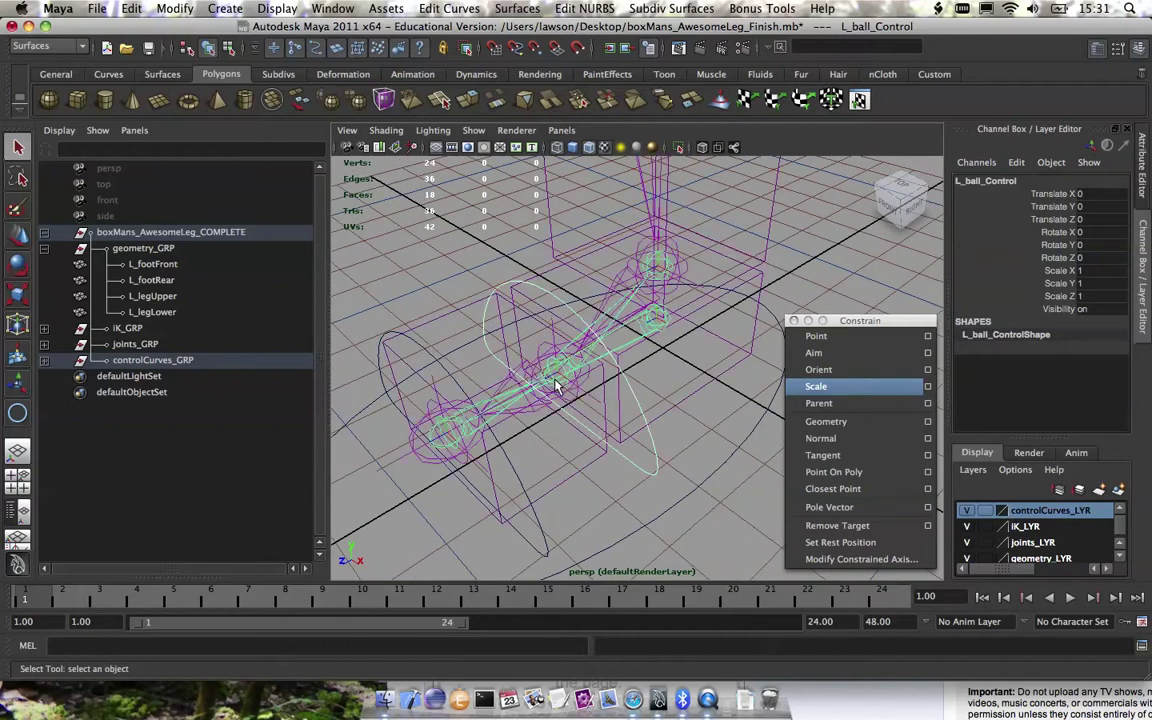
{"action": "key", "text": "z"}
{"action": "right_click_drag", "start_coordinate": [556, 381], "coordinate": [703, 412], "text": "alt"}
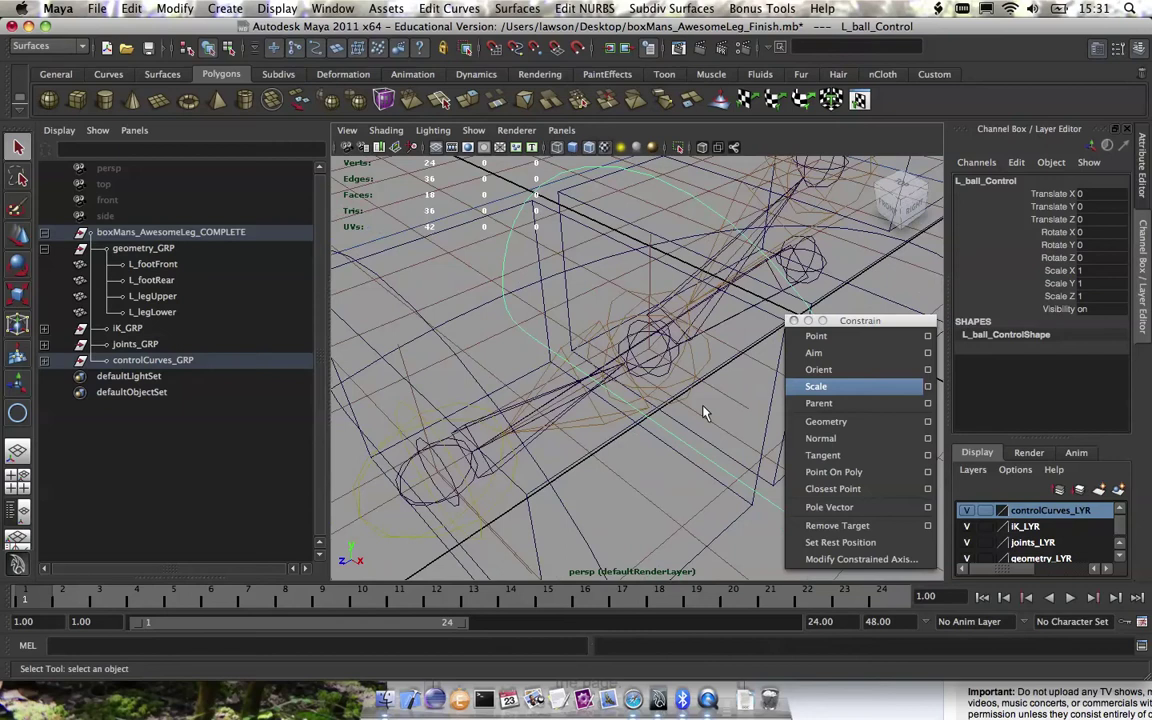
{"action": "left_click", "coordinate": [660, 374]}
{"action": "left_click_drag", "start_coordinate": [656, 365], "coordinate": [635, 343], "text": "alt"}
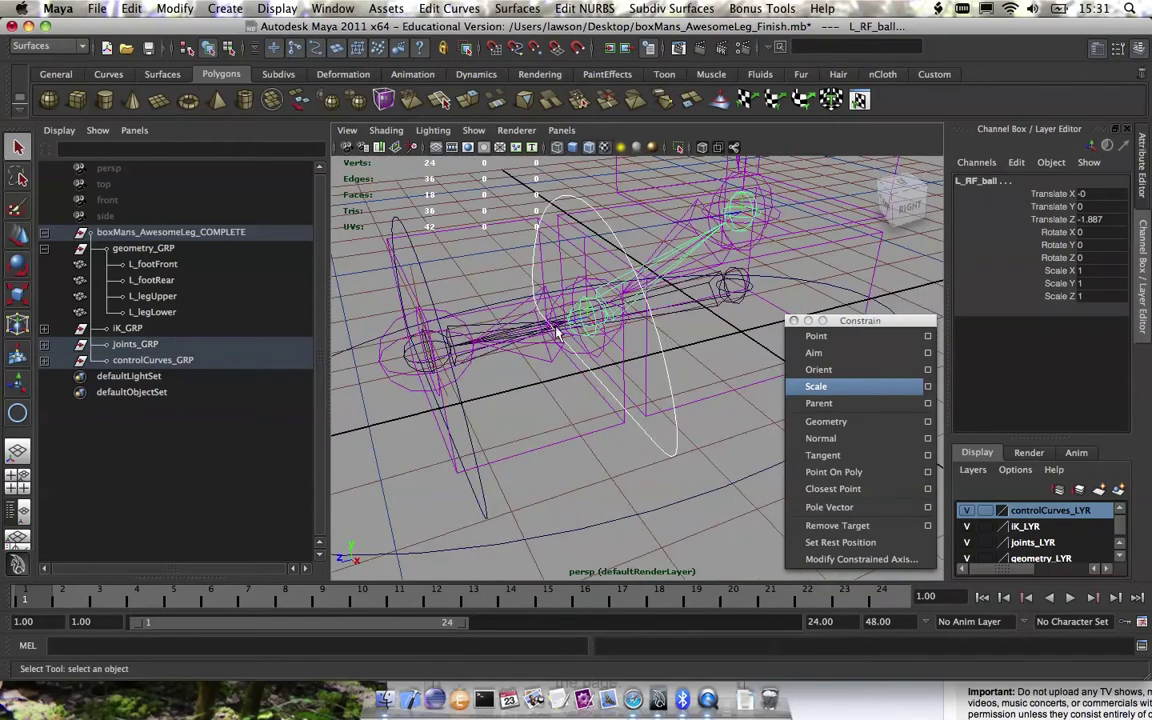
Orient-constrain the L_RF_ball joint to L_ball_Control on all axes with Maintain offset enabled
{"action": "left_click_drag", "start_coordinate": [575, 321], "coordinate": [508, 264], "text": "alt"}
{"action": "key", "text": "5"}
{"action": "key", "text": "space"}
{"action": "mouse_move", "coordinate": [797, 345]}
{"action": "left_mouse_down"}
{"action": "mouse_move", "coordinate": [797, 372]}
{"action": "mouse_move", "coordinate": [820, 333]}
{"action": "left_mouse_up"}
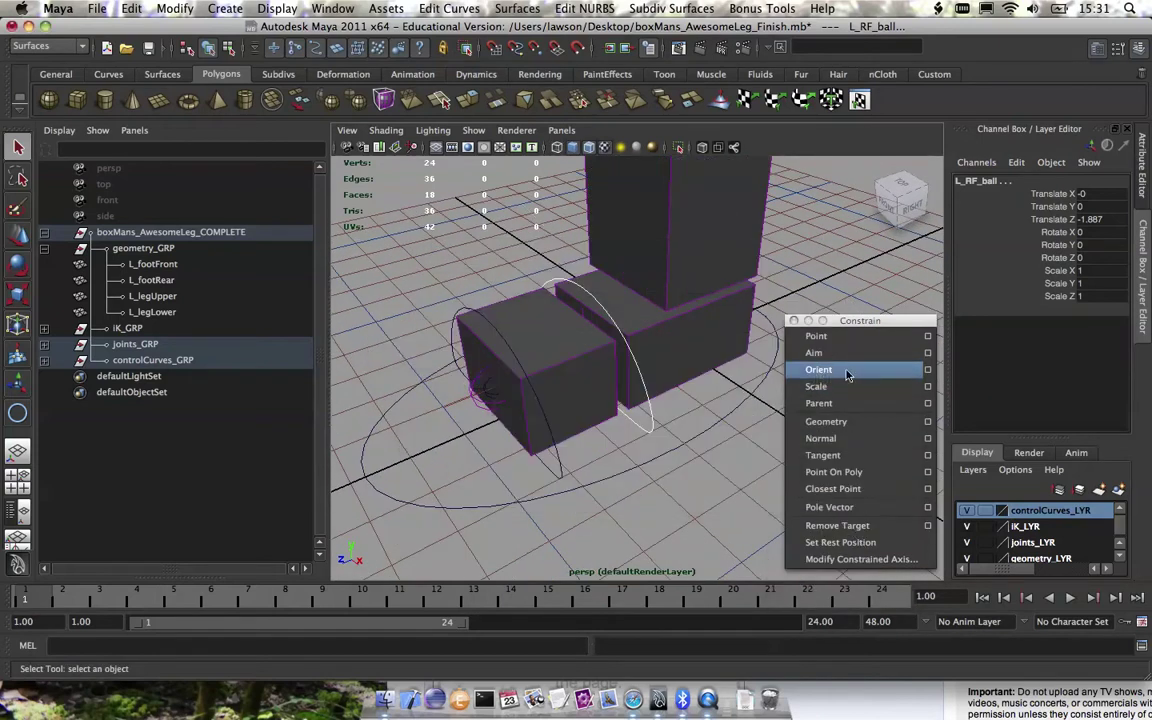
{"action": "left_click", "coordinate": [928, 369]}
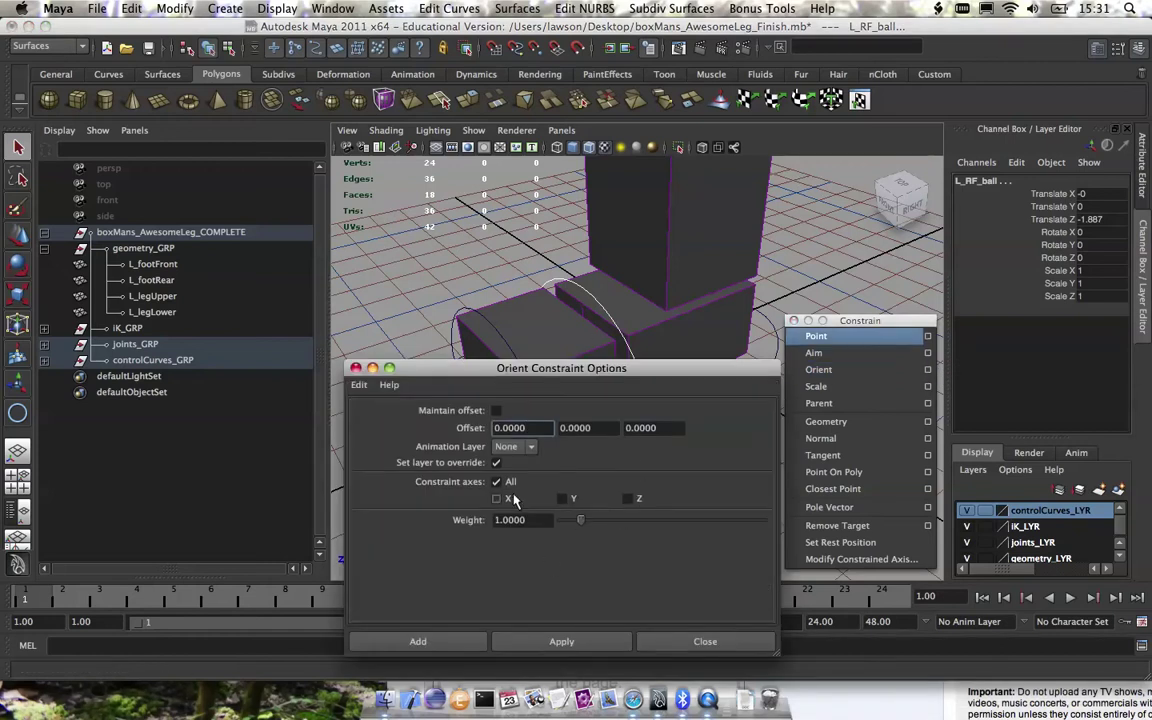
{"action": "left_click", "coordinate": [497, 411]}
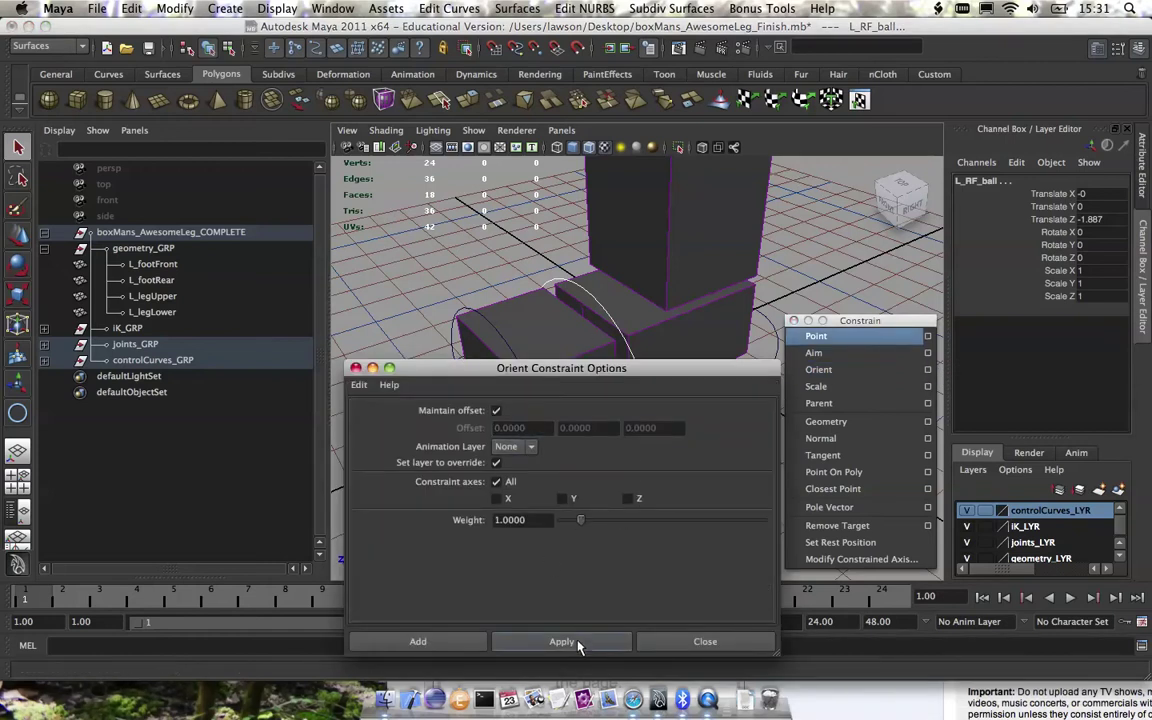
{"action": "left_click", "coordinate": [579, 646]}
{"action": "left_click", "coordinate": [674, 645]}
Test the ball constraint by rotating the L_ball_Control curve, and undo the rotation
{"action": "key", "text": "e"}
{"action": "left_click", "coordinate": [652, 425]}
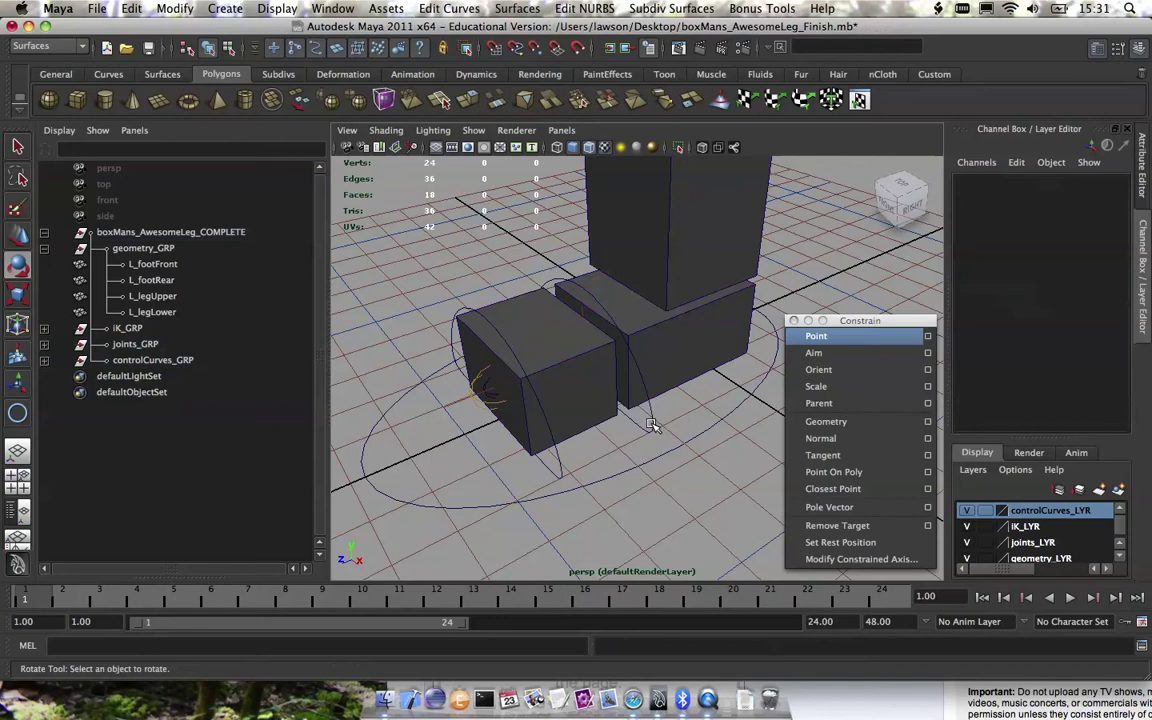
{"action": "left_click", "coordinate": [652, 425]}
{"action": "left_click_drag", "start_coordinate": [612, 362], "coordinate": [591, 442]}
{"action": "key", "text": "z"}
Select the L_toe_Control curve, try adding the L_toe joint to the selection, and undo that pick
{"action": "left_click", "coordinate": [674, 494]}
{"action": "left_click", "coordinate": [626, 436]}
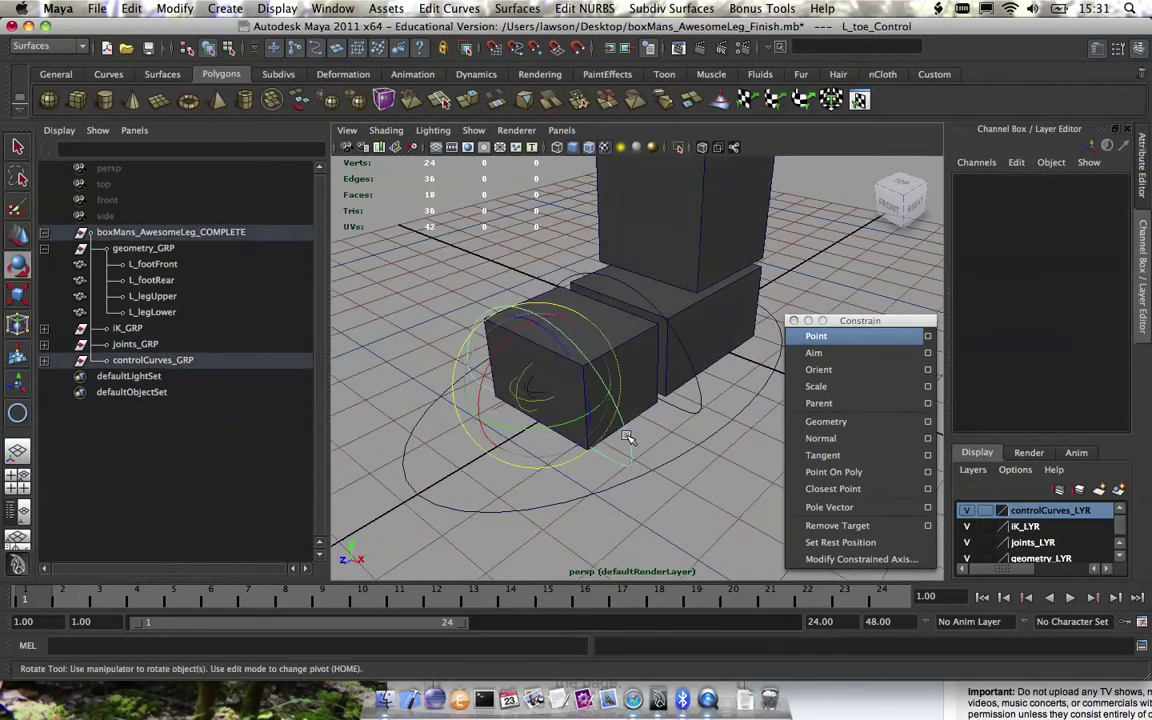
{"action": "key", "text": "q"}
{"action": "left_click", "coordinate": [533, 403], "text": "shift"}
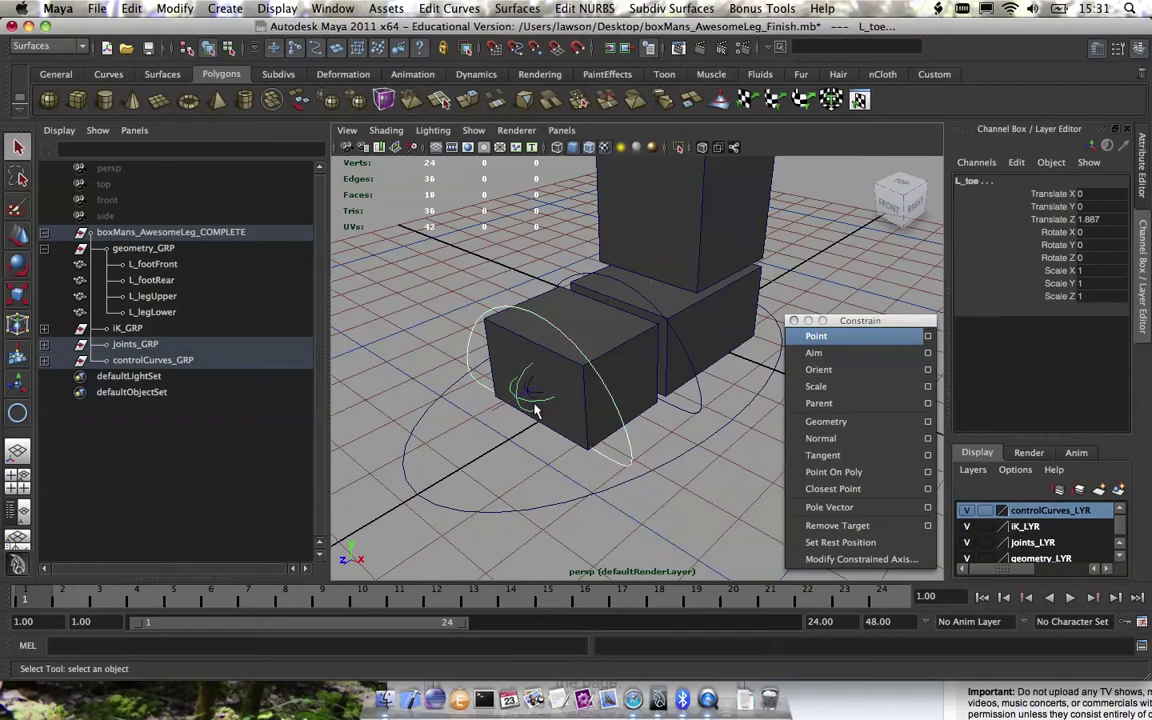
{"action": "key", "text": "z"}
Add the L_RF_toe joint to the selection in wireframe display and orient-constrain it to L_toe_Control
{"action": "key", "text": "4"}
{"action": "right_click_drag", "start_coordinate": [533, 367], "coordinate": [607, 414], "text": "alt"}
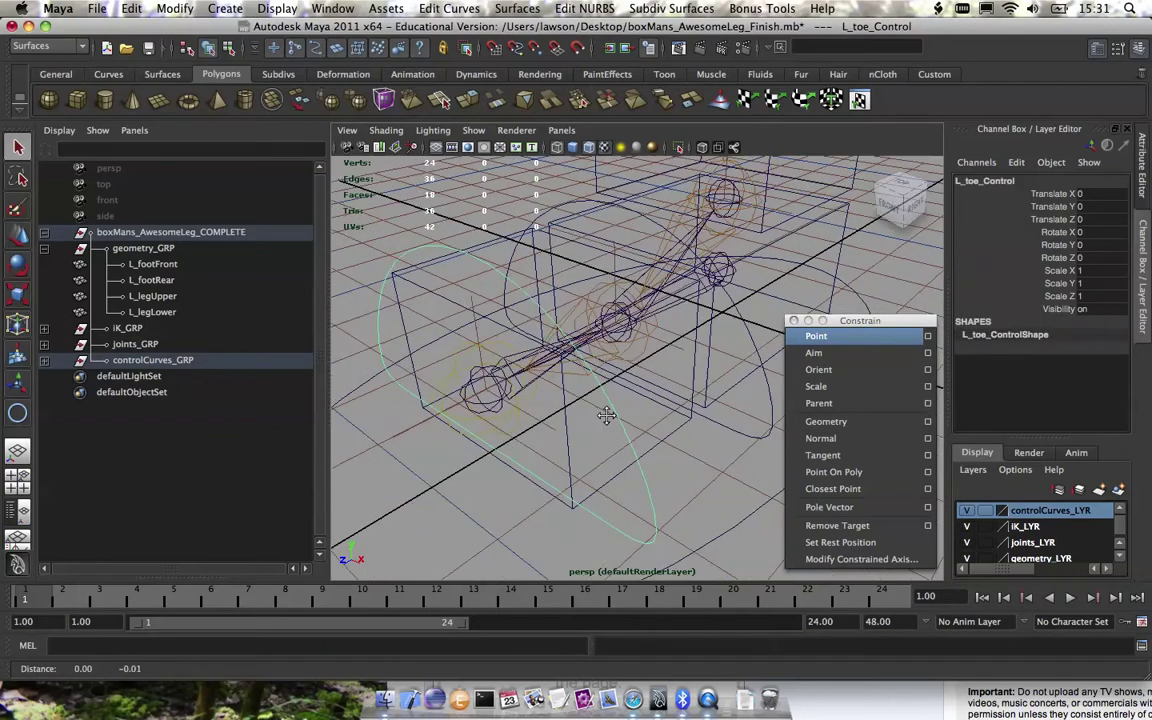
{"action": "middle_click_drag", "start_coordinate": [510, 408], "coordinate": [623, 372], "text": "alt"}
{"action": "left_click", "coordinate": [602, 370], "text": "shift"}
{"action": "left_click_drag", "start_coordinate": [606, 372], "coordinate": [661, 392], "text": "alt"}
{"action": "right_click_drag", "start_coordinate": [661, 392], "coordinate": [642, 350], "text": "alt"}
{"action": "left_click_drag", "start_coordinate": [532, 305], "coordinate": [637, 311], "text": "alt"}
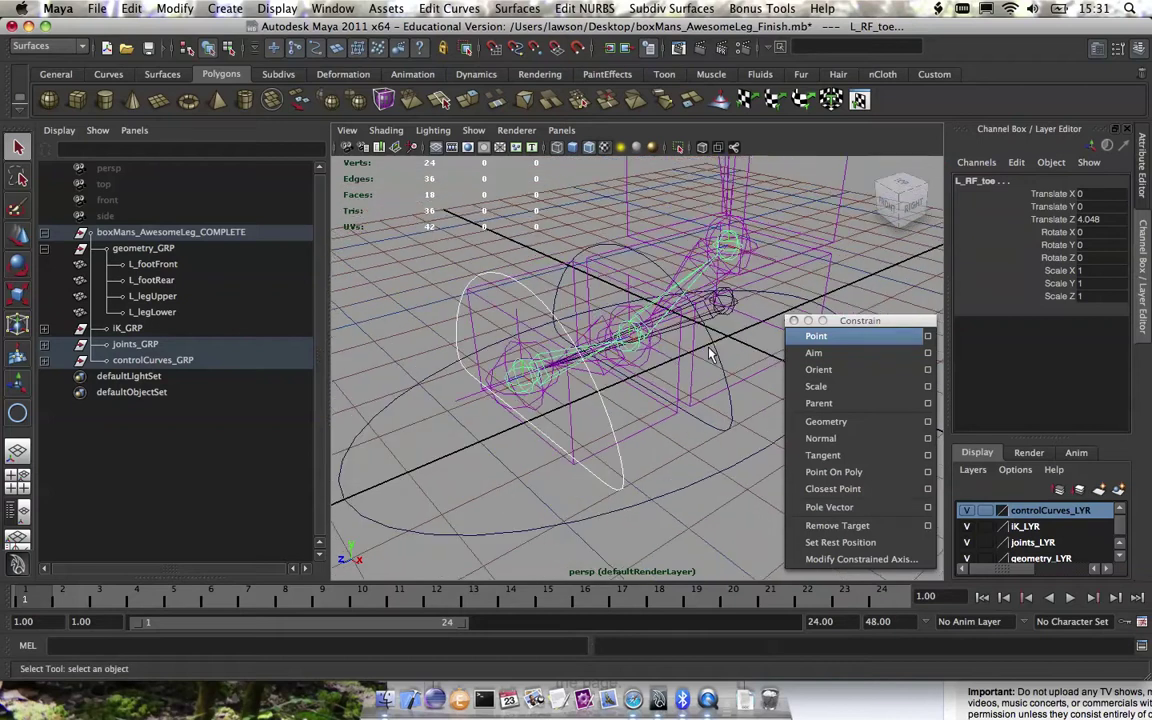
{"action": "left_click", "coordinate": [858, 370]}
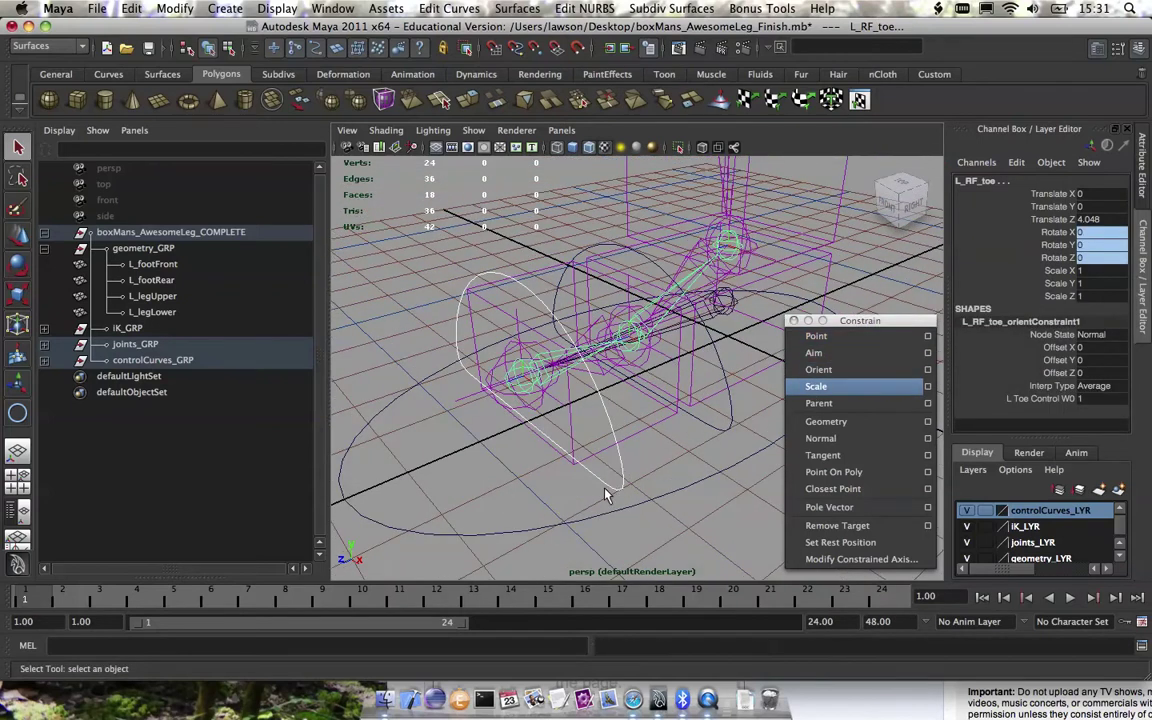
Test the toe constraint by rotating L_toe_Control about 66 degrees around X in shaded display, and undo the rotation
{"action": "left_click", "coordinate": [544, 438]}
{"action": "key", "text": "e"}
{"action": "left_click_drag", "start_coordinate": [540, 436], "coordinate": [511, 414]}
{"action": "key", "text": "super+z"}
{"action": "key", "text": "5"}
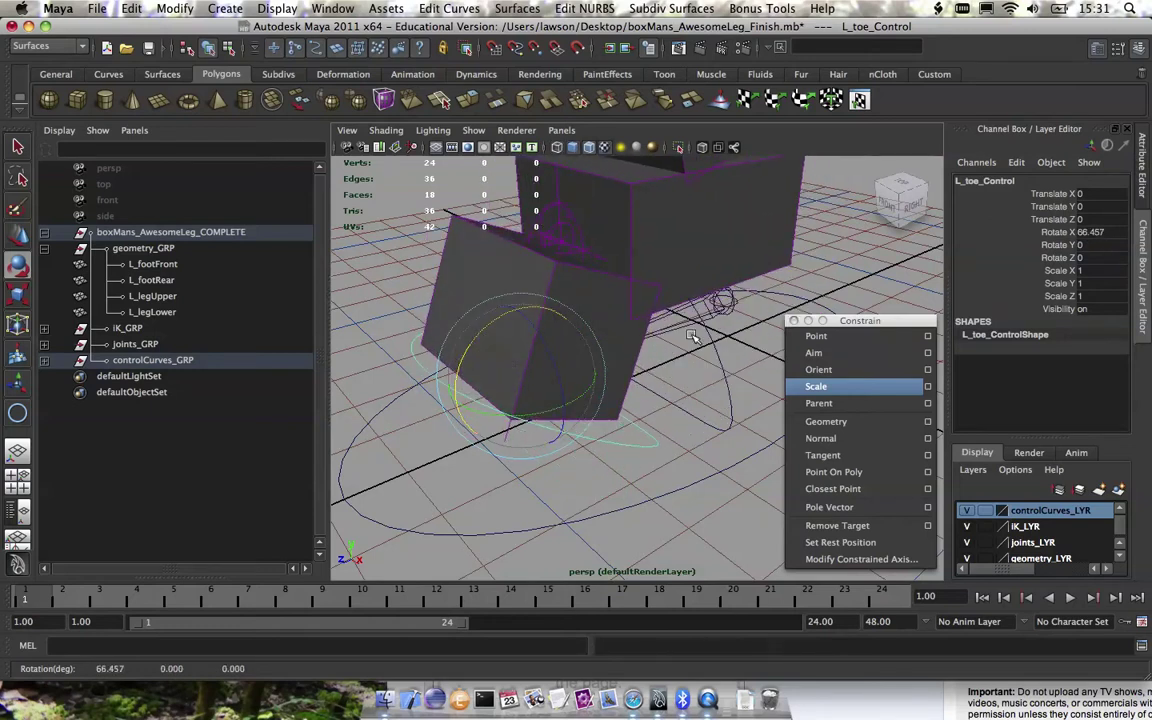
{"action": "key", "text": "super+z"}
Try moving the L_toe_Control curve in wireframe display and undo the move
{"action": "mouse_move", "coordinate": [627, 437]}
{"action": "left_mouse_down", "text": "alt"}
{"action": "mouse_move", "coordinate": [649, 443]}
{"action": "mouse_move", "coordinate": [612, 396]}
{"action": "left_mouse_up", "text": "alt"}
{"action": "scroll", "coordinate": [649, 443], "scroll_direction": "down", "scroll_amount": 5}
{"action": "key", "text": "4"}
{"action": "scroll", "coordinate": [631, 397], "scroll_direction": "up", "scroll_amount": 5}
{"action": "middle_click_drag", "start_coordinate": [631, 397], "coordinate": [678, 348], "text": "alt"}
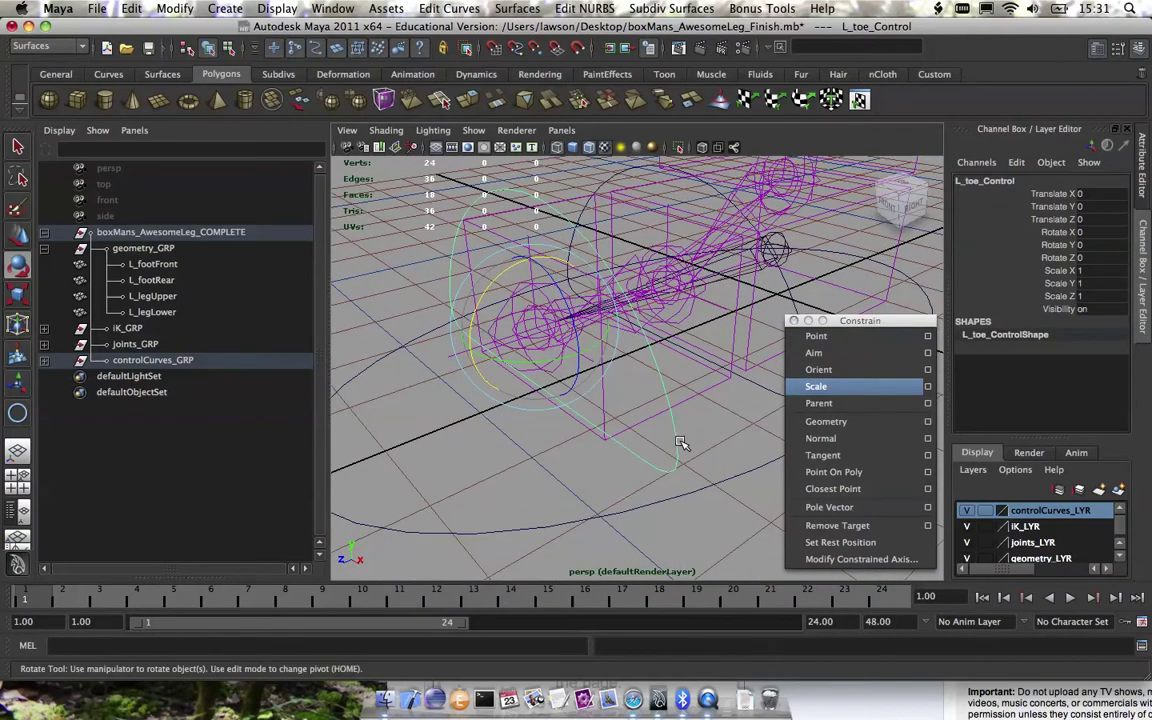
{"action": "key", "text": "w"}
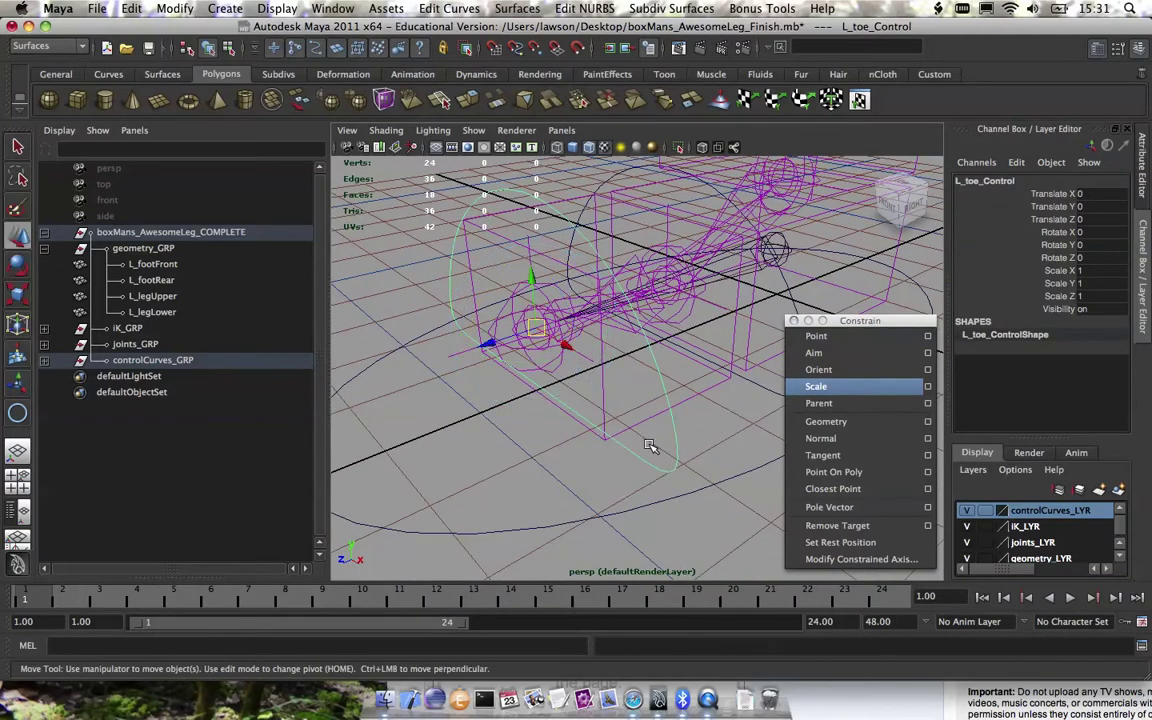
{"action": "left_click_drag", "start_coordinate": [563, 353], "coordinate": [537, 318], "text": "alt"}
{"action": "key", "text": "super+z"}
Add the L_toeIK handle to the L_toe_Control selection in wireframe display
{"action": "right_click_drag", "start_coordinate": [545, 328], "coordinate": [617, 386], "text": "alt"}
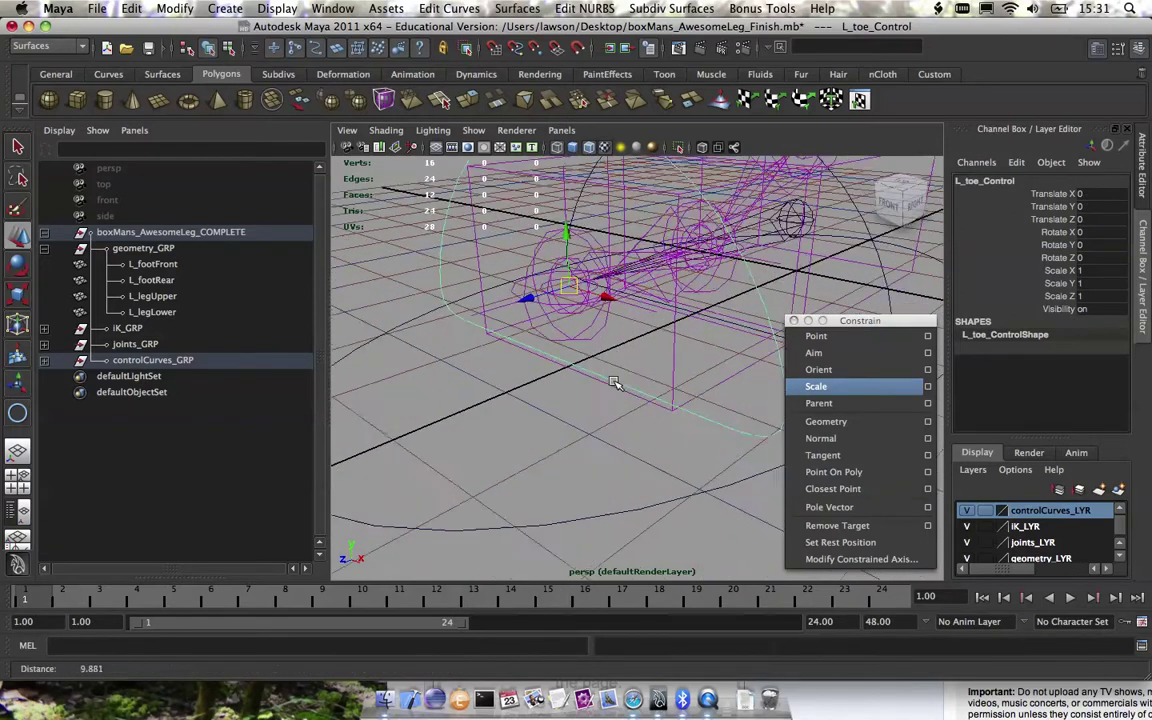
{"action": "middle_click_drag", "start_coordinate": [642, 315], "coordinate": [649, 408], "text": "alt"}
{"action": "left_click_drag", "start_coordinate": [649, 408], "coordinate": [642, 408], "text": "alt"}
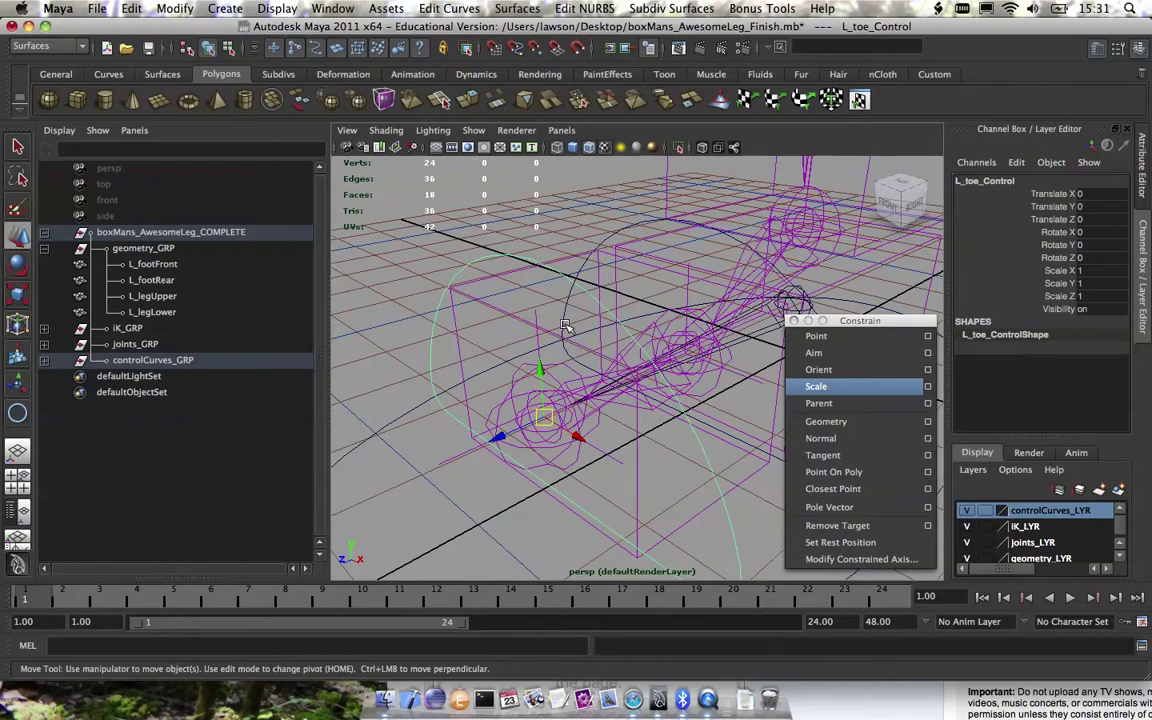
{"action": "key", "text": "5"}
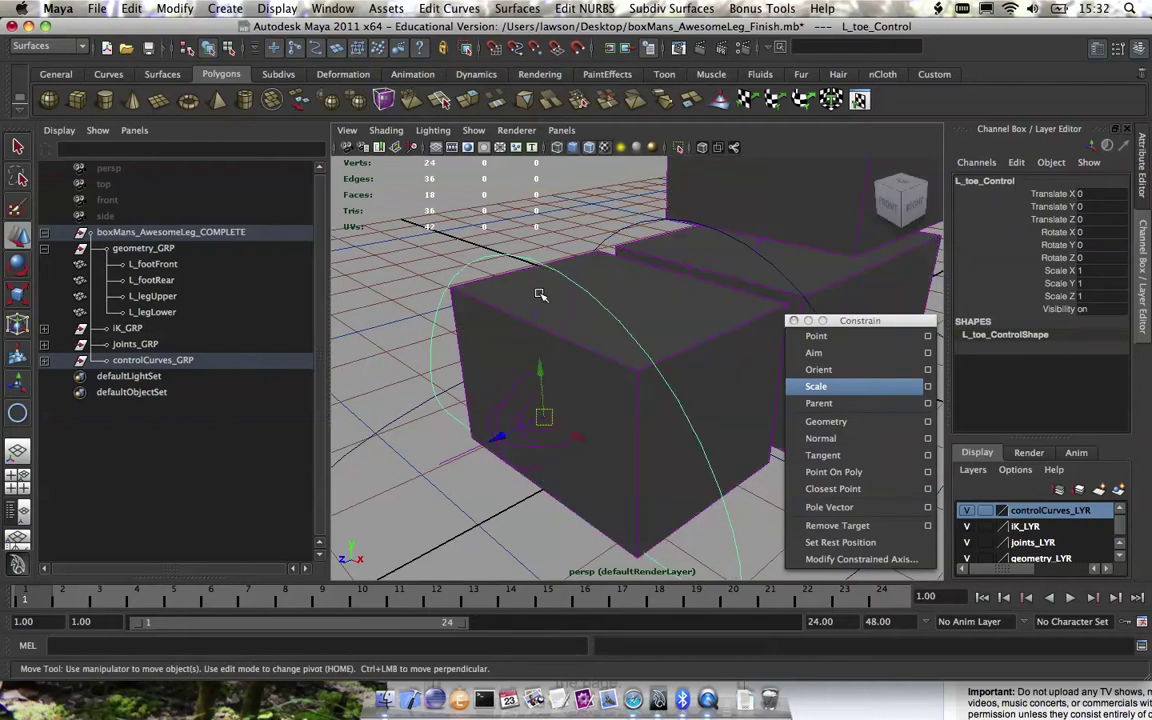
{"action": "key", "text": "4"}
{"action": "left_click", "coordinate": [538, 309], "text": "shift"}
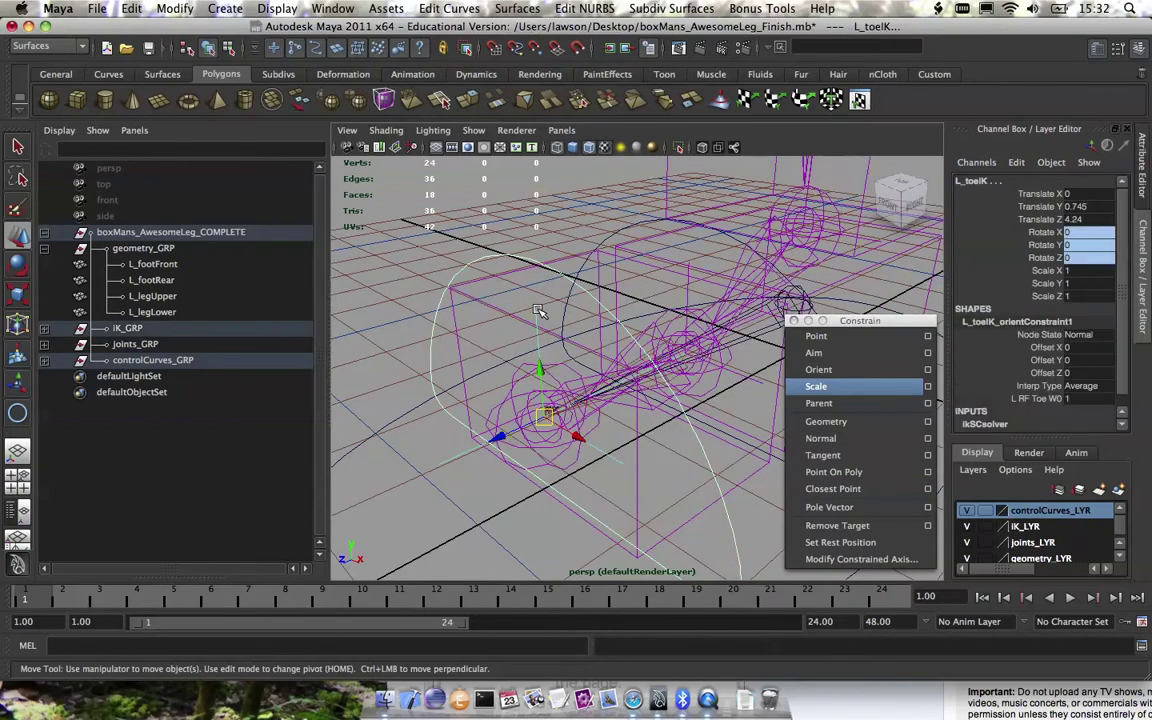
Return the foot to shaded display and point-constrain the L_toeIK handle to the L_toe_Control curve
{"action": "scroll", "coordinate": [664, 361], "scroll_direction": "down", "scroll_amount": 4}
{"action": "left_click_drag", "start_coordinate": [718, 338], "coordinate": [697, 337], "text": "alt"}
{"action": "middle_click_drag", "start_coordinate": [703, 375], "coordinate": [652, 364], "text": "alt"}
{"action": "left_click_drag", "start_coordinate": [652, 365], "coordinate": [655, 405], "text": "alt"}
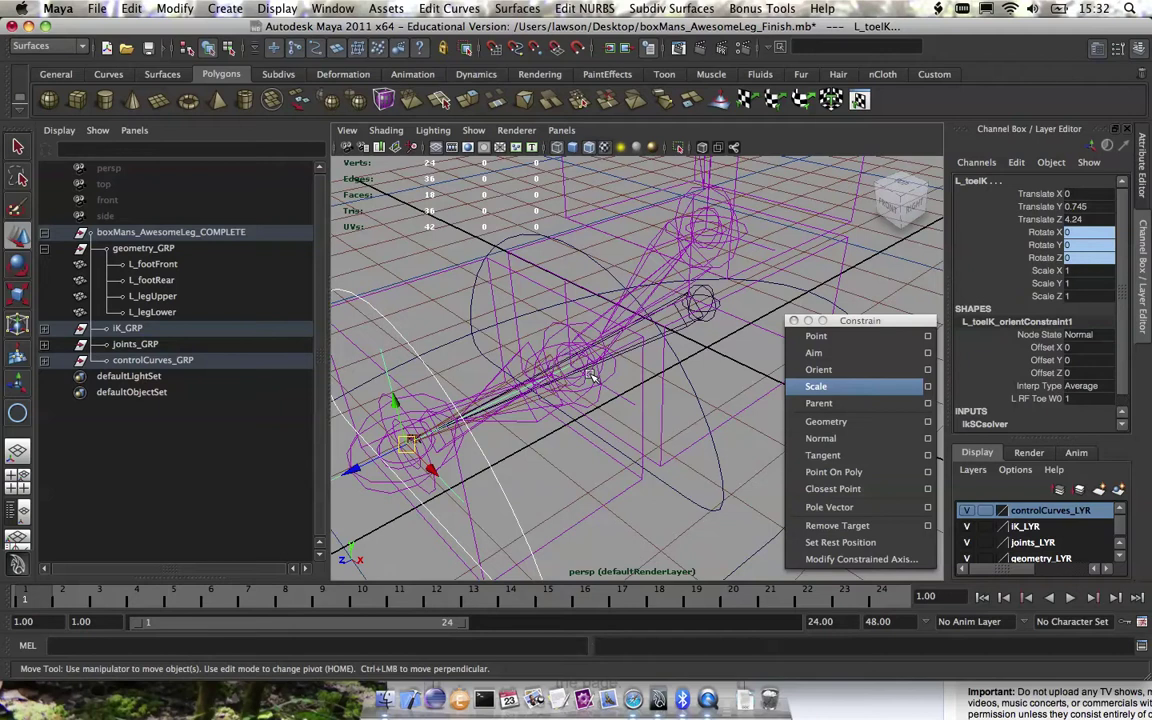
{"action": "left_click_drag", "start_coordinate": [590, 375], "coordinate": [533, 330], "text": "alt"}
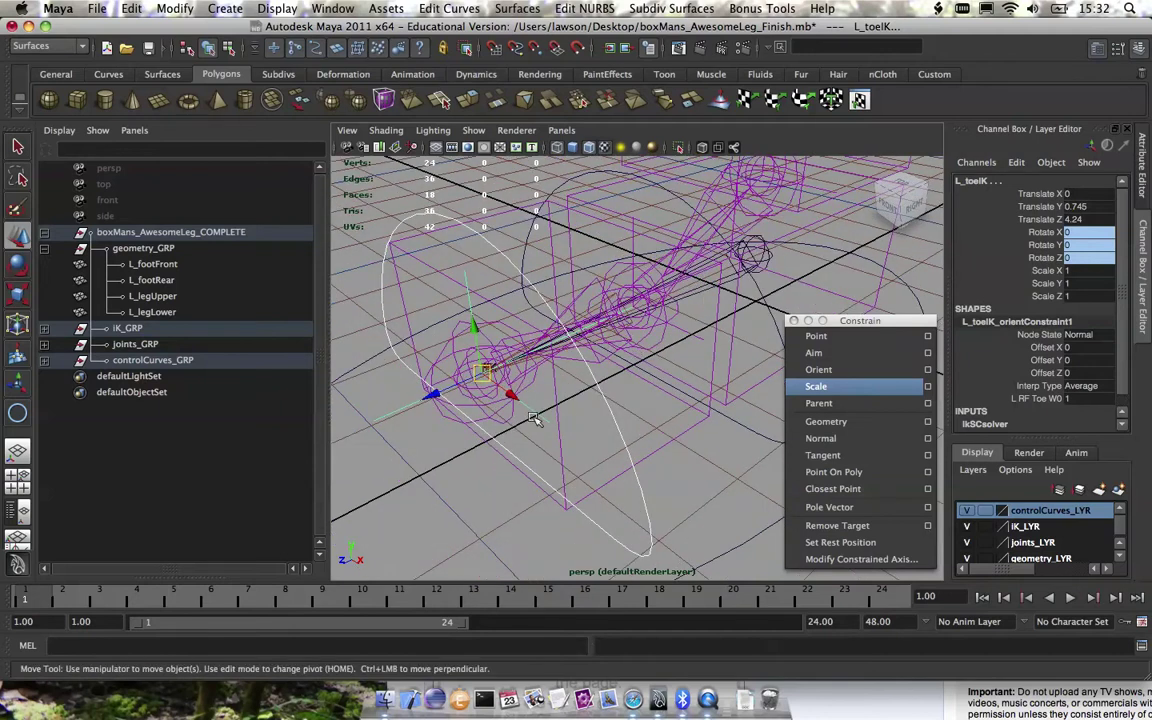
{"action": "left_click_drag", "start_coordinate": [468, 402], "coordinate": [450, 370], "text": "alt"}
{"action": "key", "text": "5"}
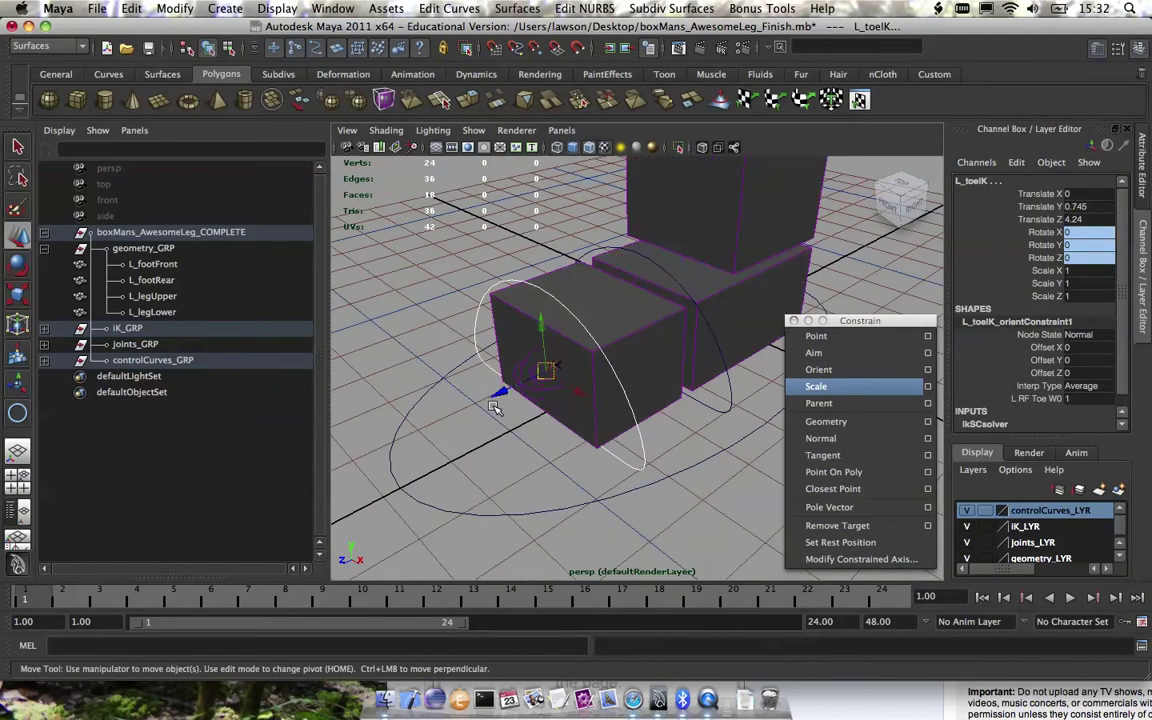
{"action": "left_click_drag", "start_coordinate": [522, 404], "coordinate": [557, 366], "text": "alt"}
{"action": "key", "text": "space"}
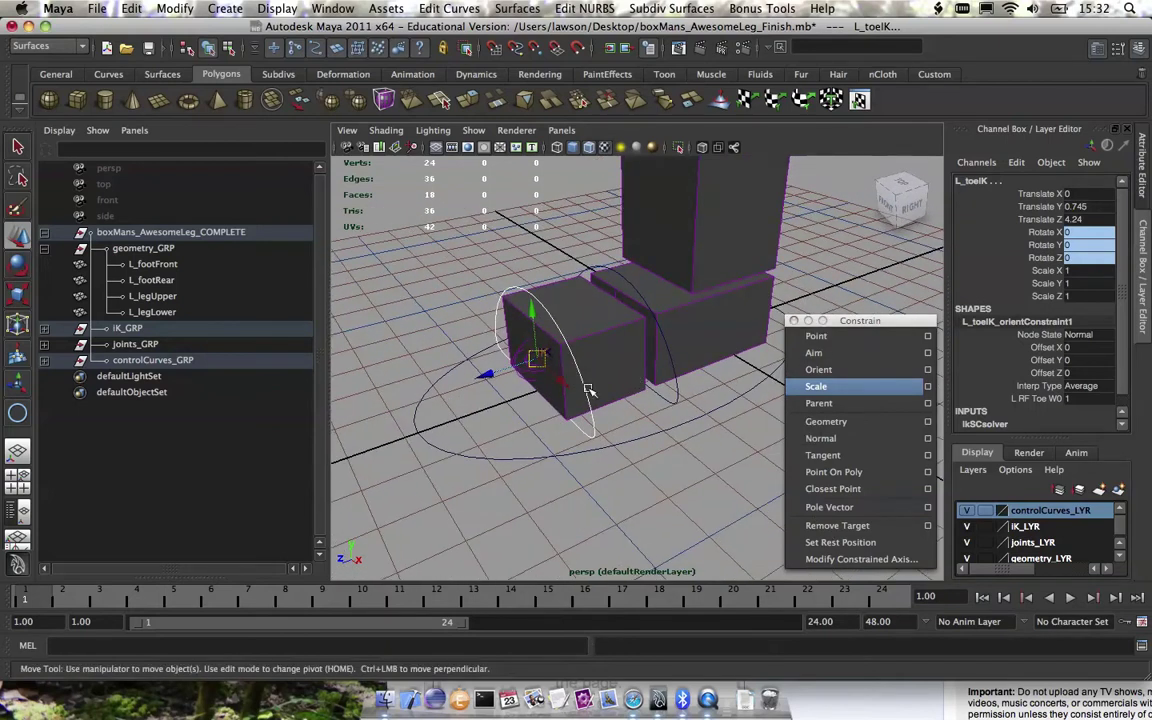
{"action": "left_click", "coordinate": [880, 337]}
Test the point constraint by moving the L_toe_Control curve, and undo the move
{"action": "left_click", "coordinate": [594, 407]}
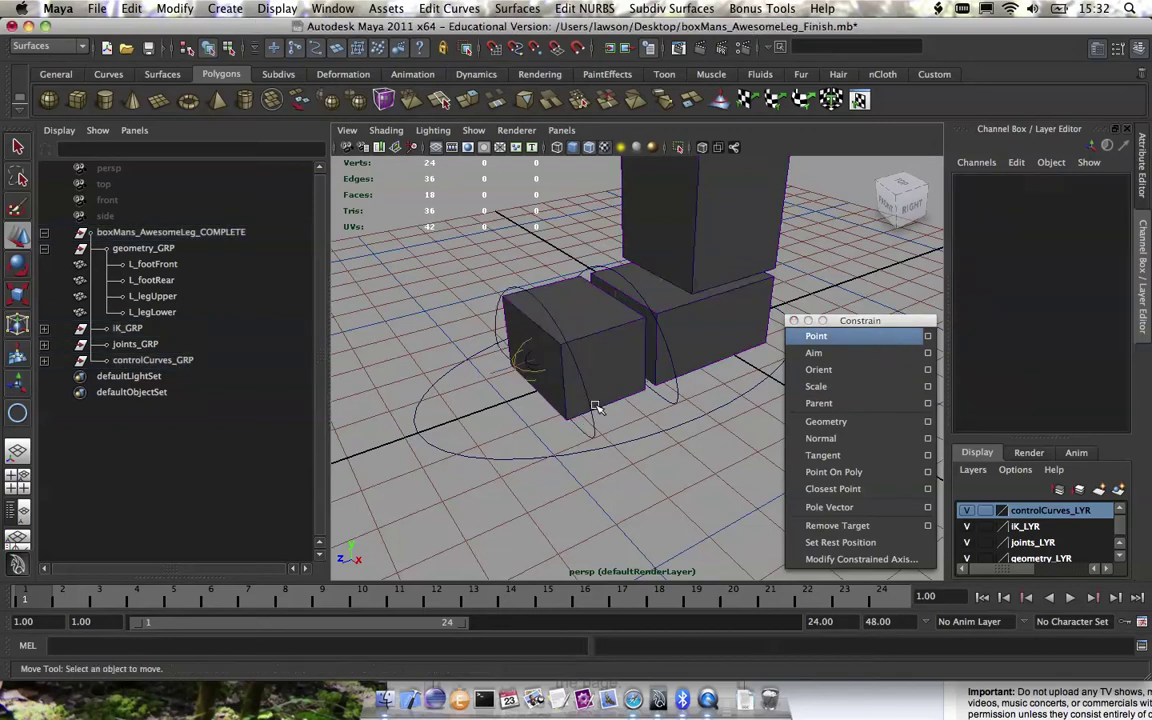
{"action": "left_click", "coordinate": [530, 361]}
{"action": "left_click_drag", "start_coordinate": [530, 362], "coordinate": [522, 330]}
{"action": "key", "text": "z"}
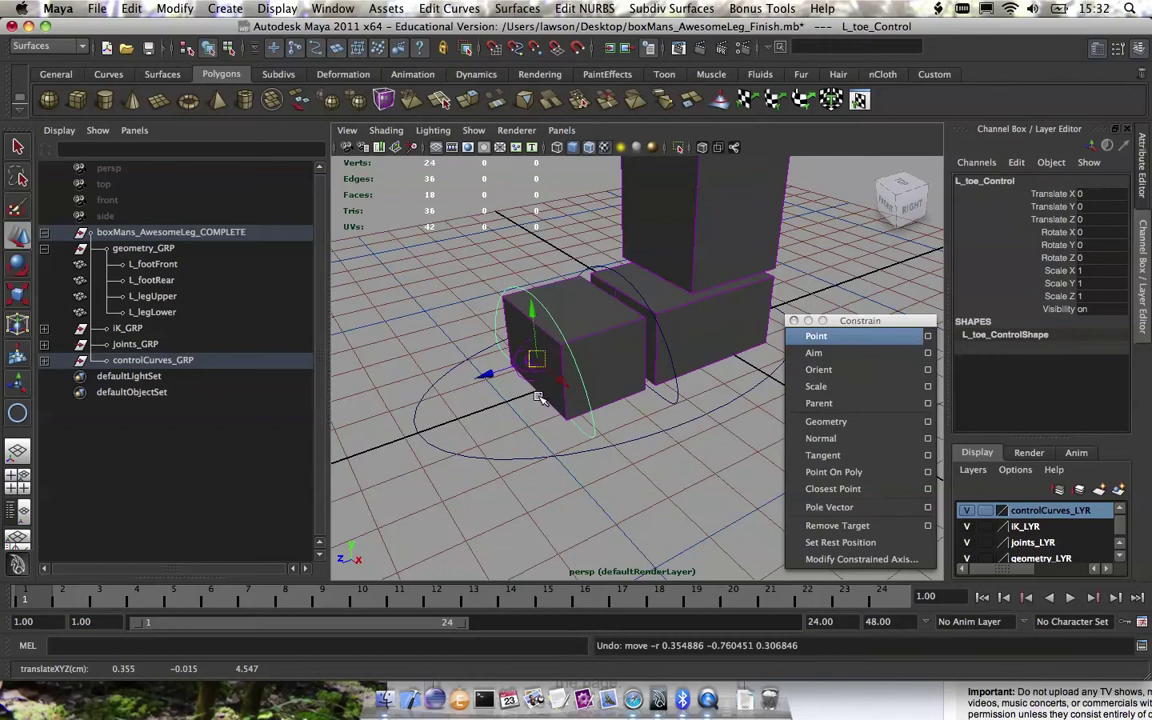
Test rotating the foot controls with the Rotate tool, and undo the rotations and the control selection
{"action": "key", "text": "e"}
{"action": "left_click_drag", "start_coordinate": [505, 268], "coordinate": [503, 397]}
{"action": "key", "text": "z"}
{"action": "left_click_drag", "start_coordinate": [622, 360], "coordinate": [668, 352], "text": "alt"}
{"action": "mouse_move", "coordinate": [613, 381]}
{"action": "left_mouse_down"}
{"action": "mouse_move", "coordinate": [584, 383]}
{"action": "mouse_move", "coordinate": [634, 375]}
{"action": "left_mouse_up"}
{"action": "key", "text": "z"}
{"action": "key", "text": "z"}
{"action": "middle_click_drag", "start_coordinate": [710, 351], "coordinate": [650, 378], "text": "alt"}
{"action": "key", "text": "z"}
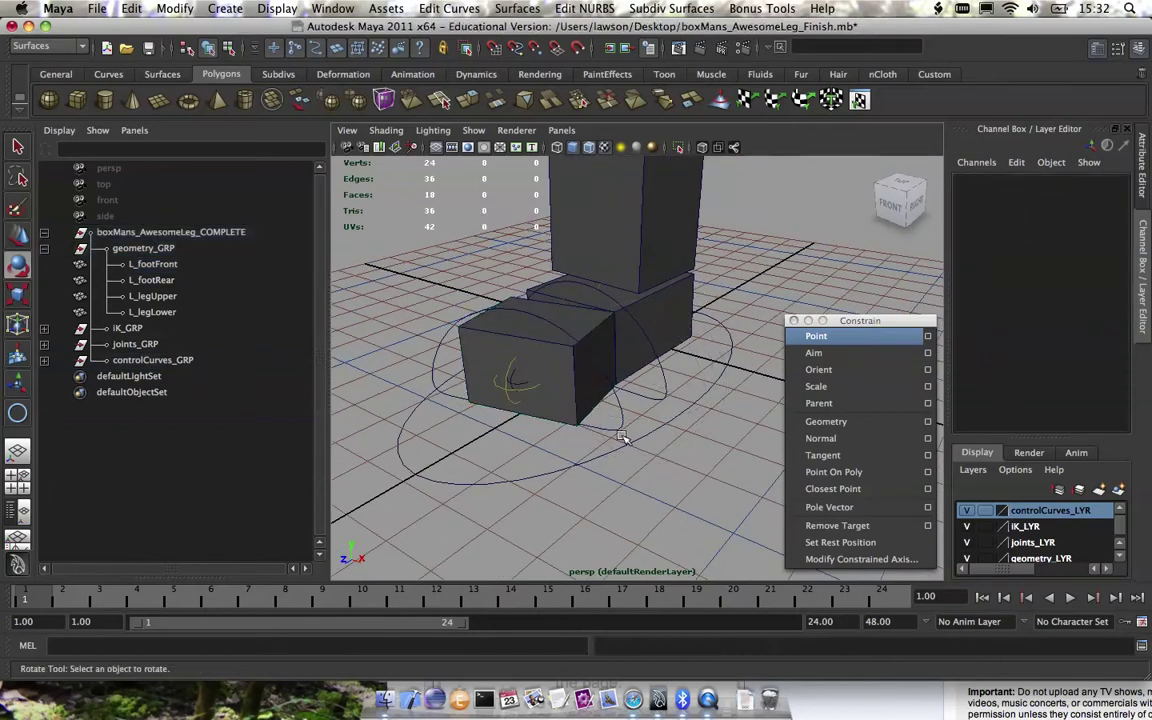
Reset the L_toe_Control curve's Rotate Y to 0
{"action": "left_click", "coordinate": [611, 426]}
{"action": "left_click_drag", "start_coordinate": [611, 426], "coordinate": [604, 372], "text": "alt"}
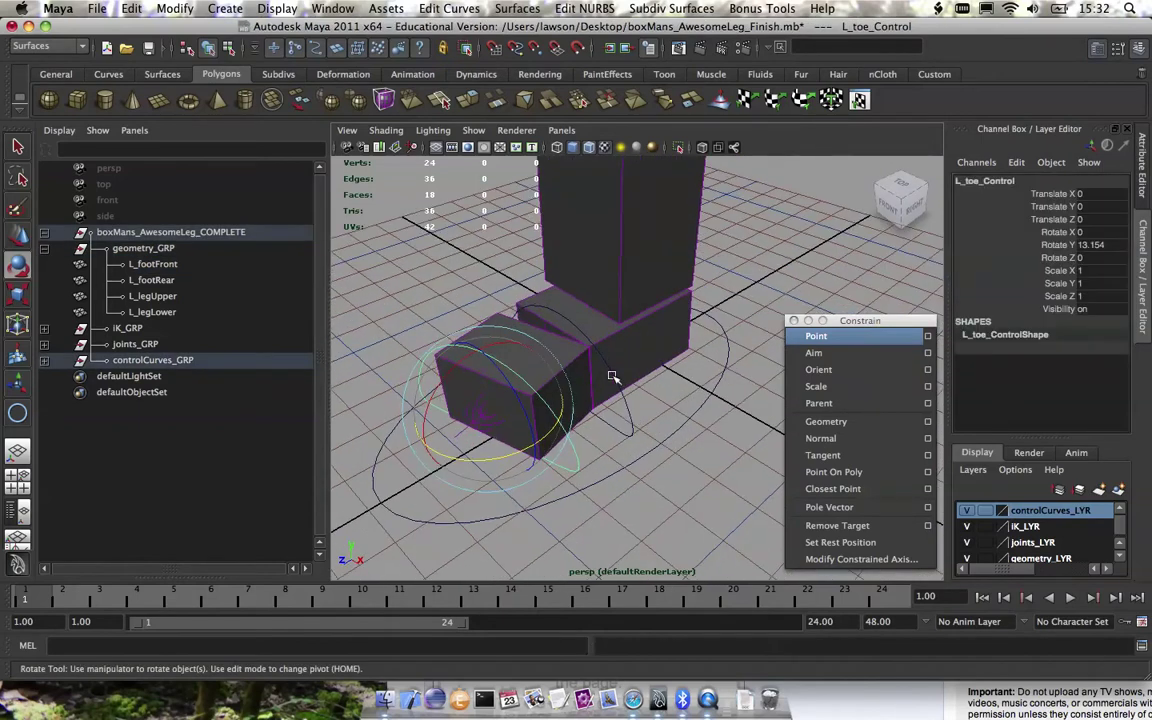
{"action": "left_click", "coordinate": [1092, 246]}
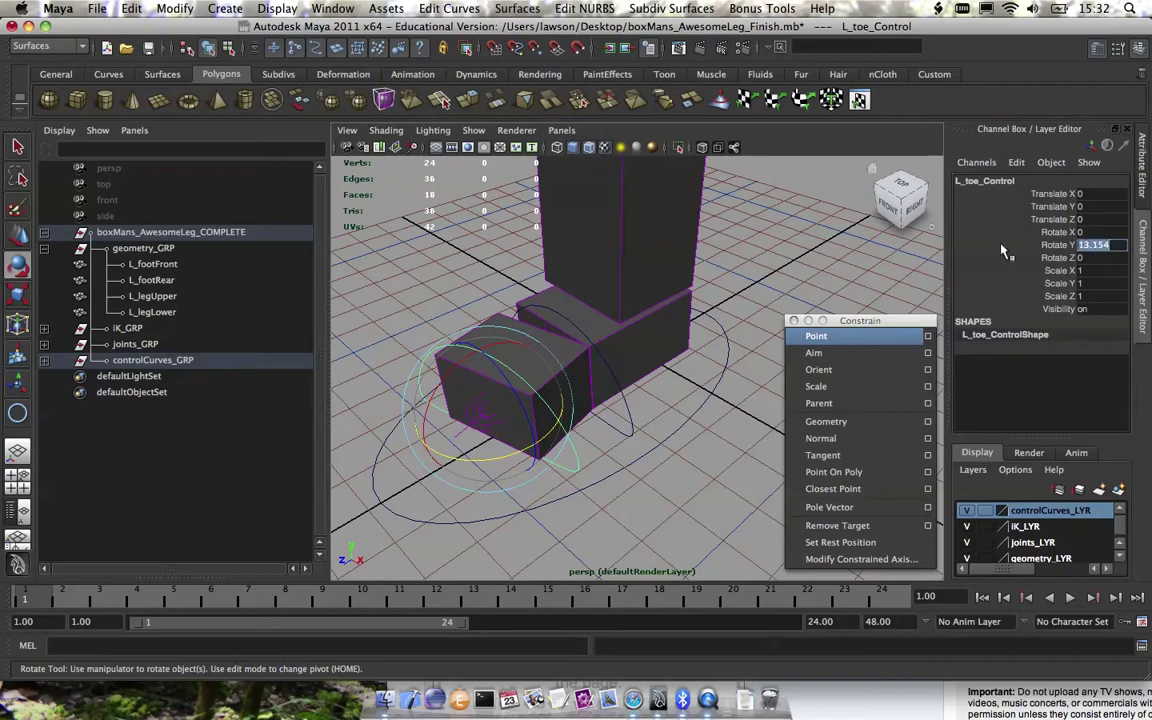
{"action": "type", "text": "0"}
{"action": "key", "text": "Return"}
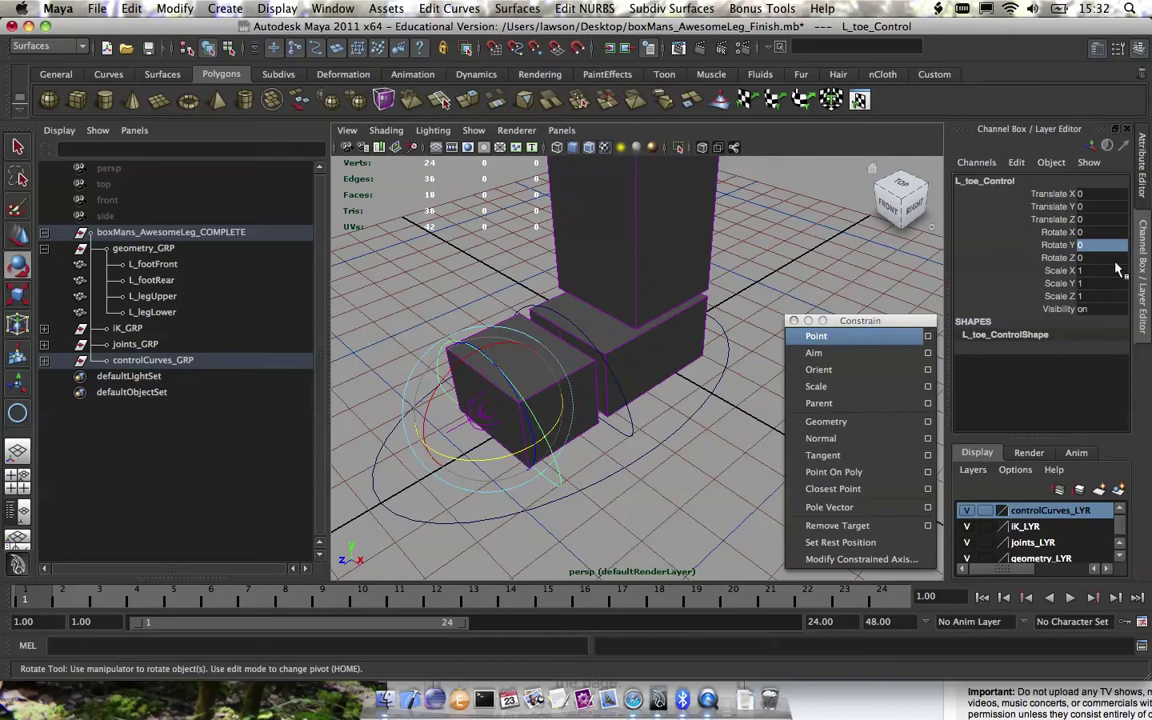
Group the L_ball_Control curve on its own and name the group L_ball_Control_GRP
{"action": "left_click_drag", "start_coordinate": [626, 342], "coordinate": [642, 308], "text": "alt"}
{"action": "right_click_drag", "start_coordinate": [618, 312], "coordinate": [642, 340], "text": "alt"}
{"action": "middle_click_drag", "start_coordinate": [638, 358], "coordinate": [644, 326], "text": "alt"}
{"action": "left_click", "coordinate": [652, 373]}
{"action": "left_click_drag", "start_coordinate": [624, 301], "coordinate": [625, 334], "text": "alt"}
{"action": "left_click", "coordinate": [44, 360]}
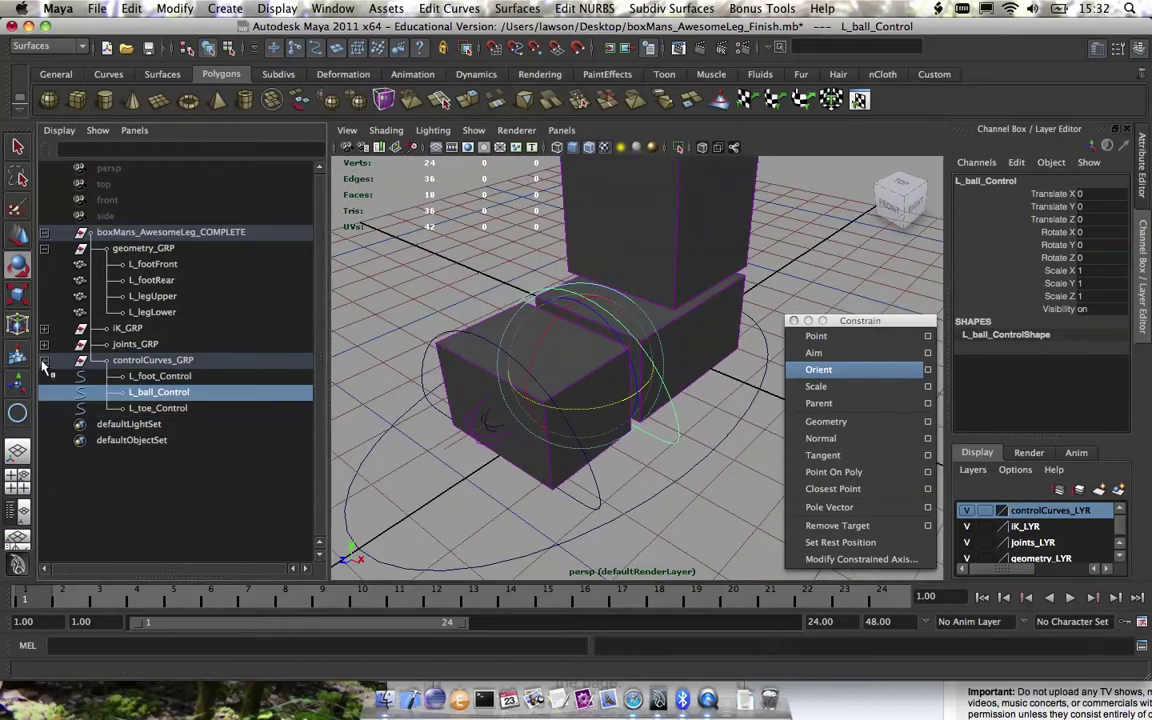
{"action": "middle_click_drag", "start_coordinate": [569, 368], "coordinate": [551, 326], "text": "alt"}
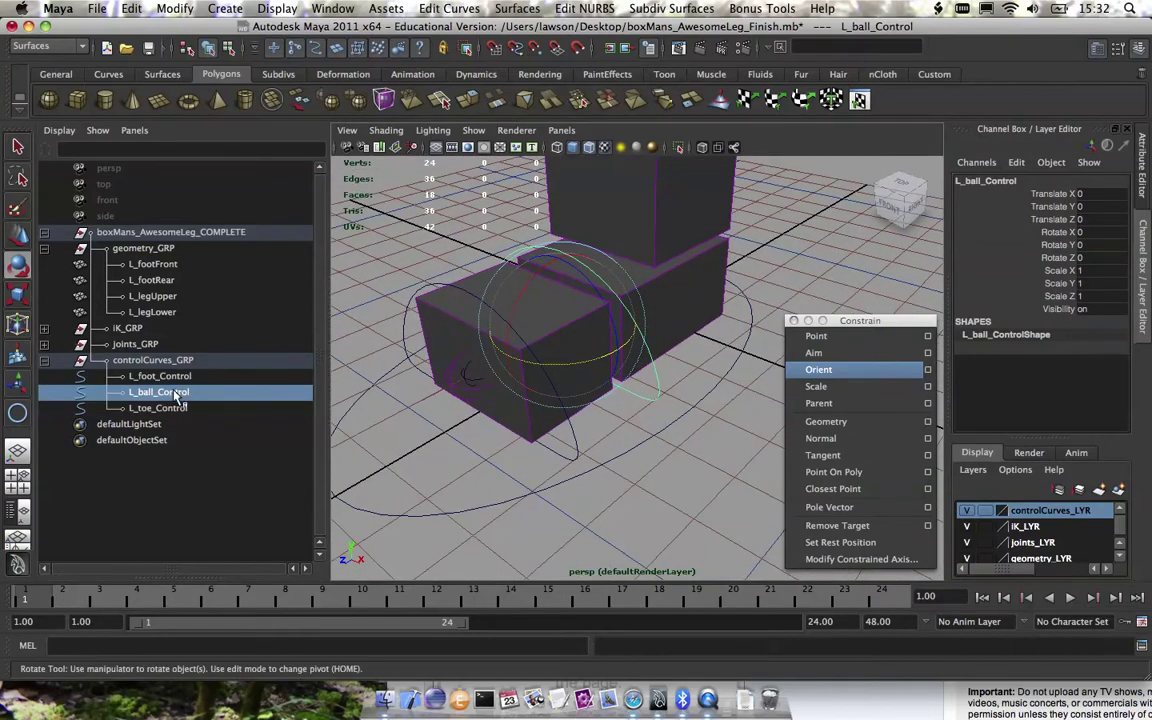
{"action": "key", "text": "ctrl+g"}
{"action": "double_click", "coordinate": [145, 409]}
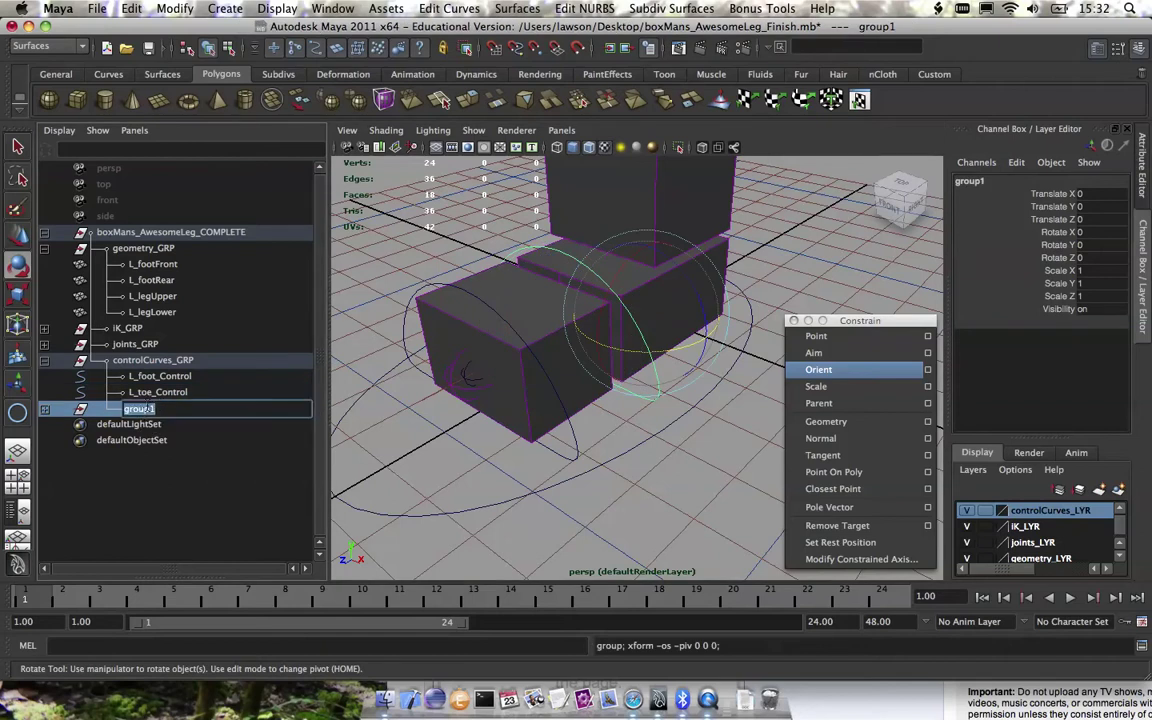
{"action": "type", "text": "L"}
{"action": "type", "text": "_ball_Control_GRP"}
{"action": "key", "text": "Return"}
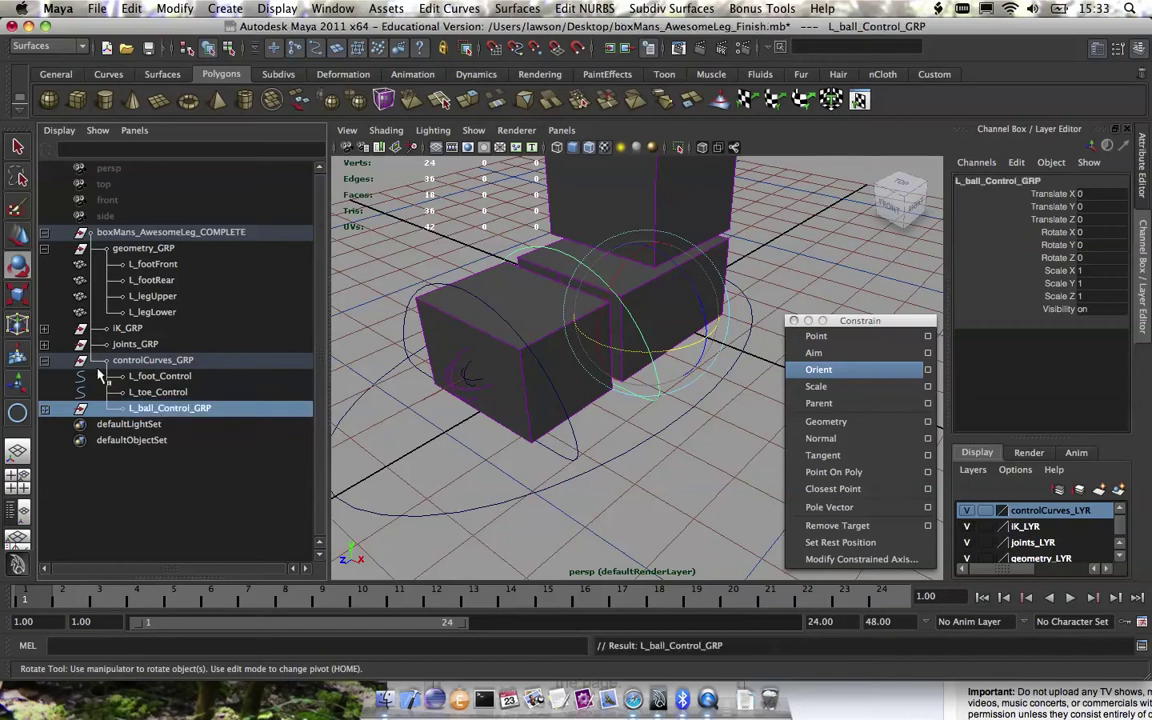
Group the L_toe_Control curve on its own and name the group L_toe_Control_GRP
{"action": "double_click", "coordinate": [167, 393]}
{"action": "key", "text": "Return"}
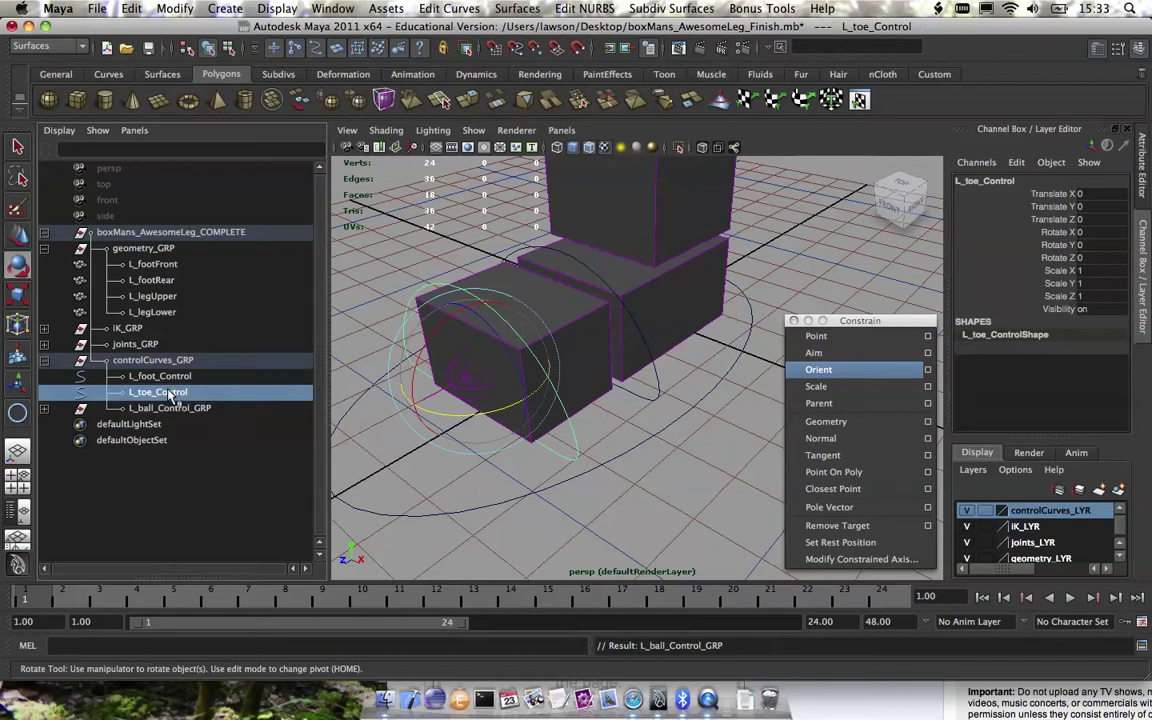
{"action": "key", "text": "ctrl+g"}
{"action": "double_click", "coordinate": [140, 409]}
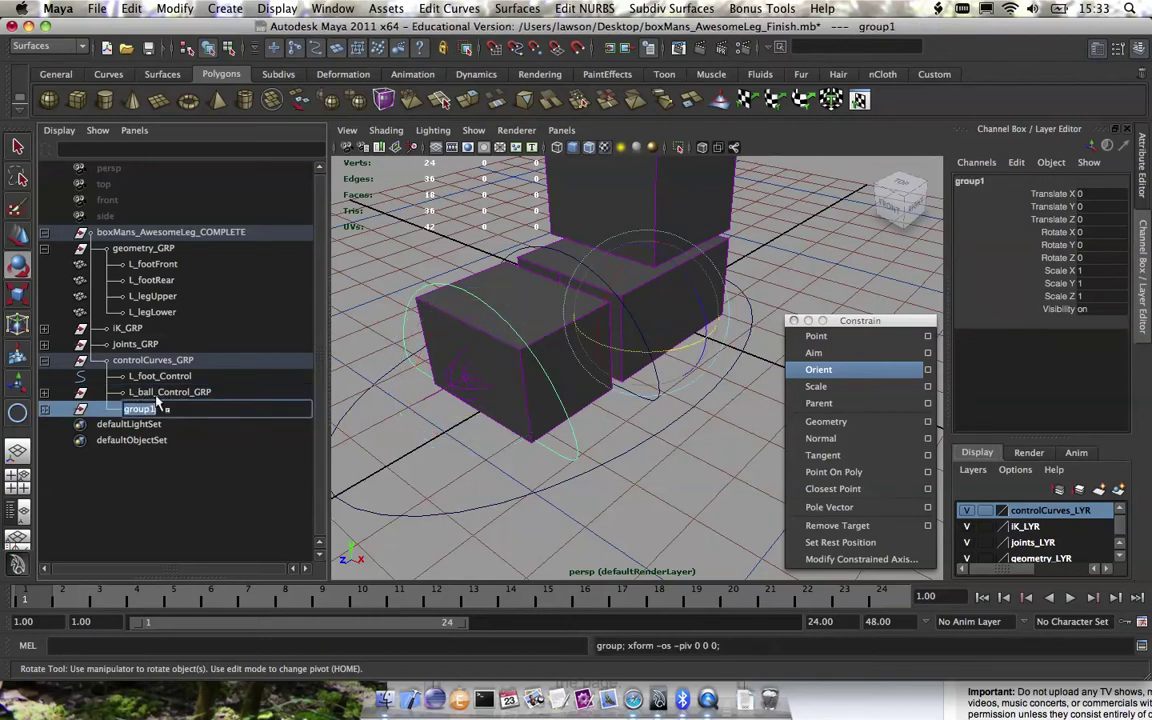
{"action": "type", "text": "L_toe_Control_GRP"}
{"action": "key", "text": "Return"}
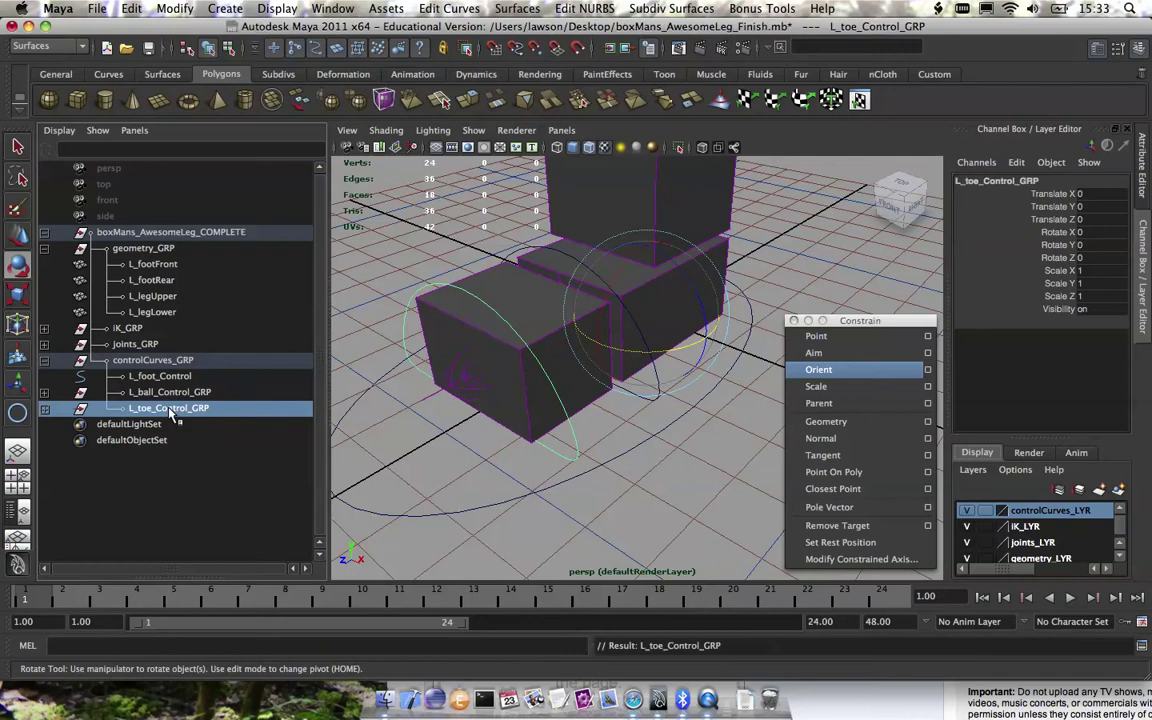
Compare the pivot positions of the L_ball_Control curve and its L_ball_Control_GRP group
{"action": "key", "text": "w"}
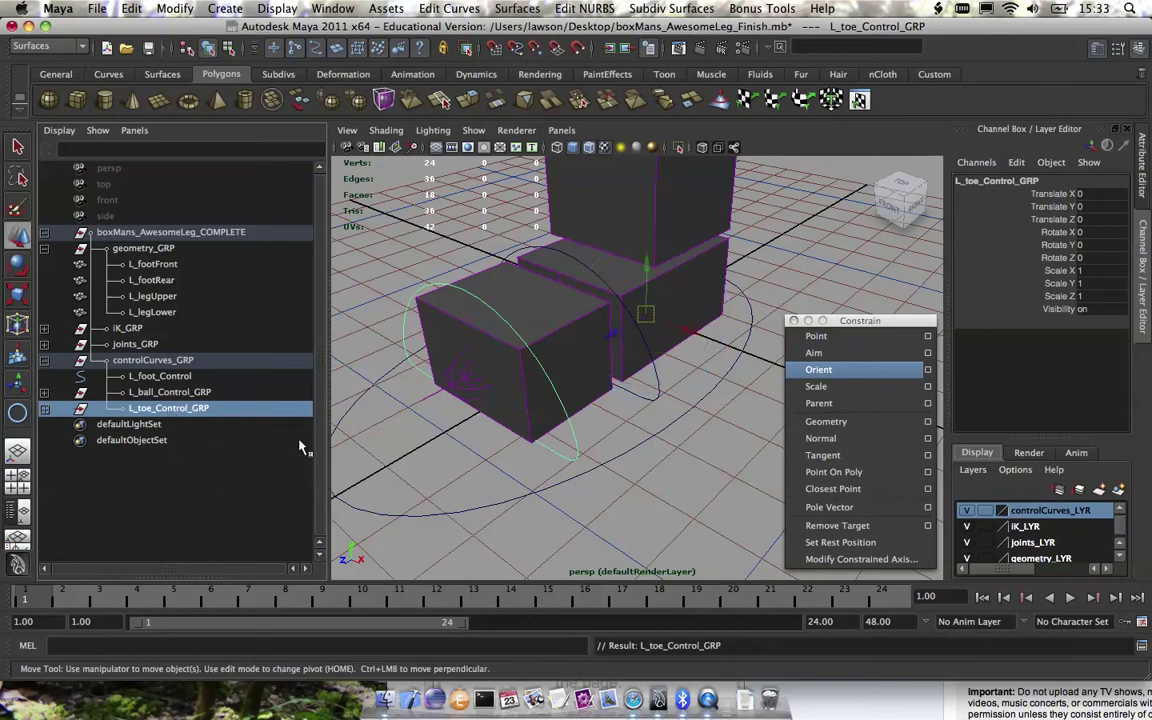
{"action": "mouse_move", "coordinate": [397, 390]}
{"action": "left_mouse_down", "text": "alt"}
{"action": "mouse_move", "coordinate": [390, 362]}
{"action": "mouse_move", "coordinate": [396, 404]}
{"action": "left_mouse_up", "text": "alt"}
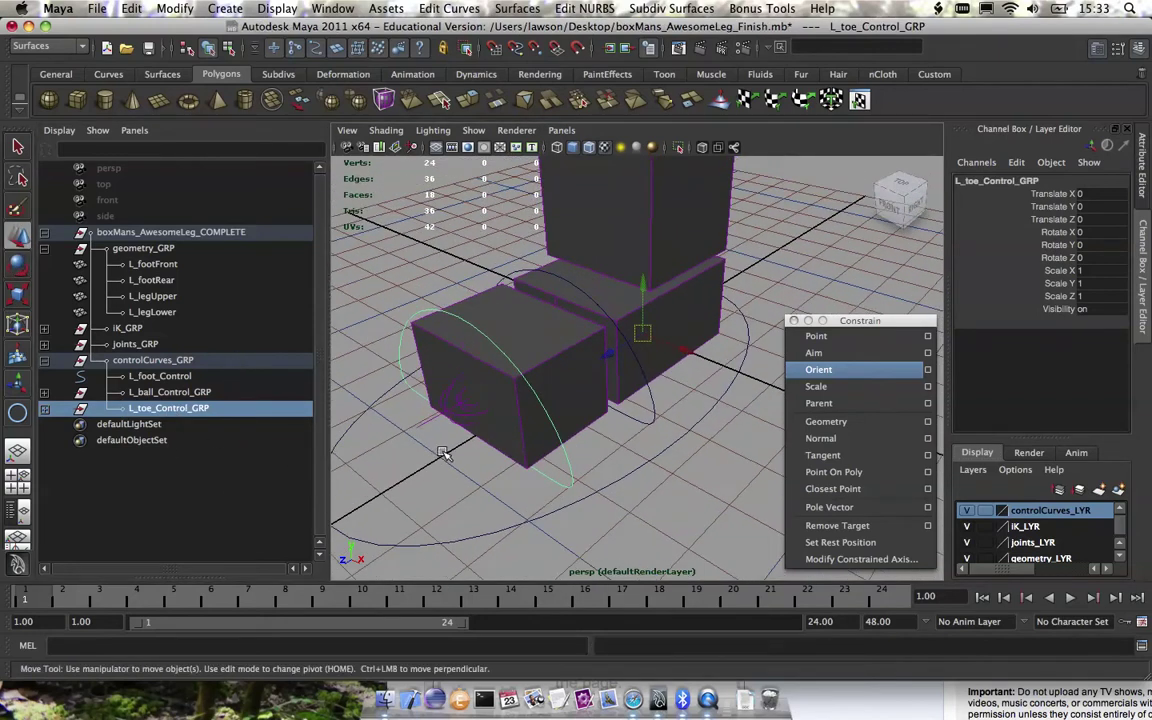
{"action": "left_click", "coordinate": [45, 393]}
{"action": "left_click", "coordinate": [180, 409]}
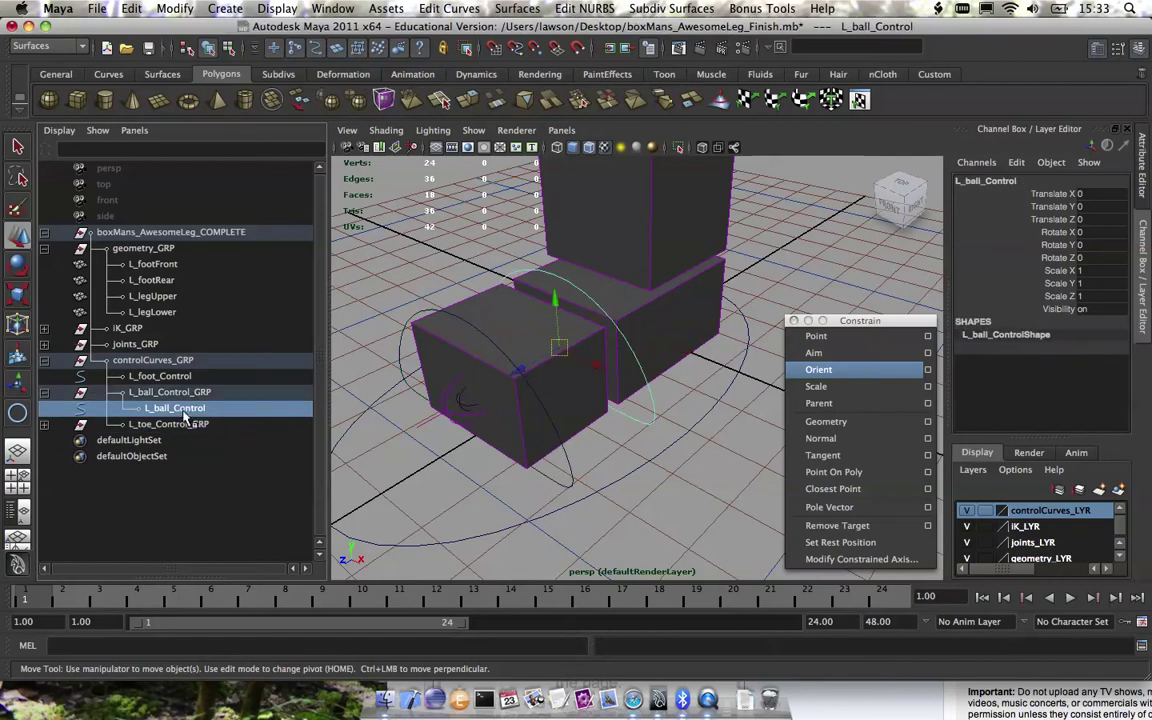
{"action": "left_click_drag", "start_coordinate": [397, 433], "coordinate": [510, 476], "text": "alt"}
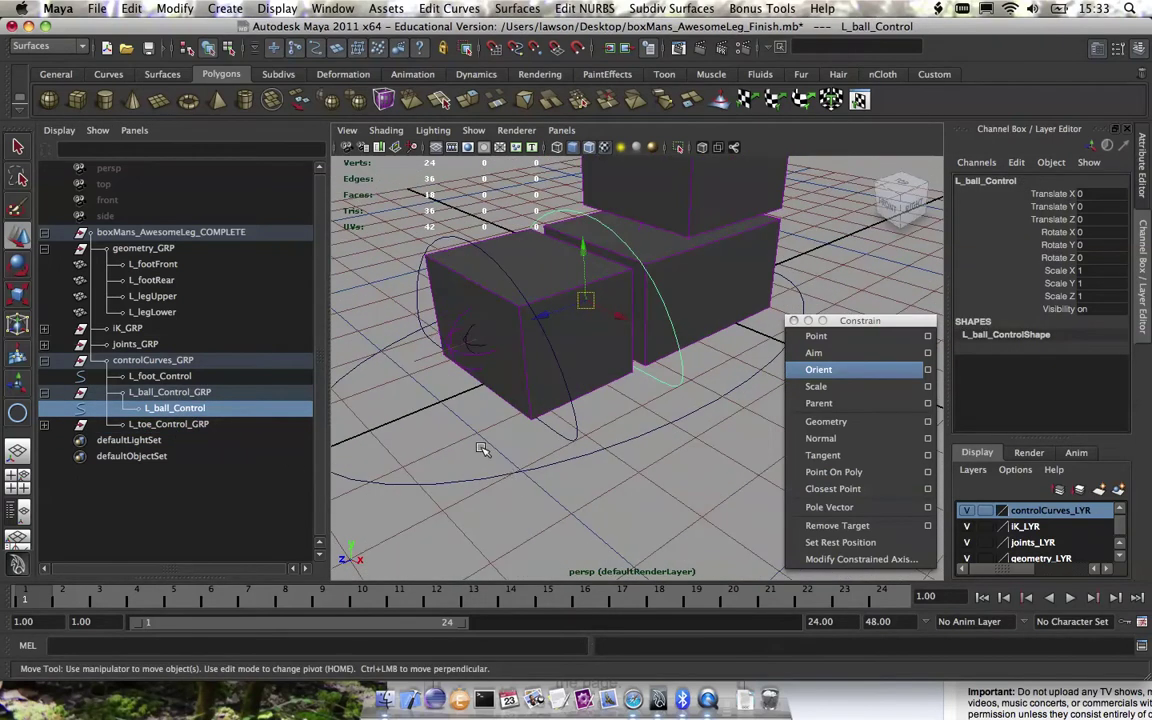
{"action": "key", "text": "e"}
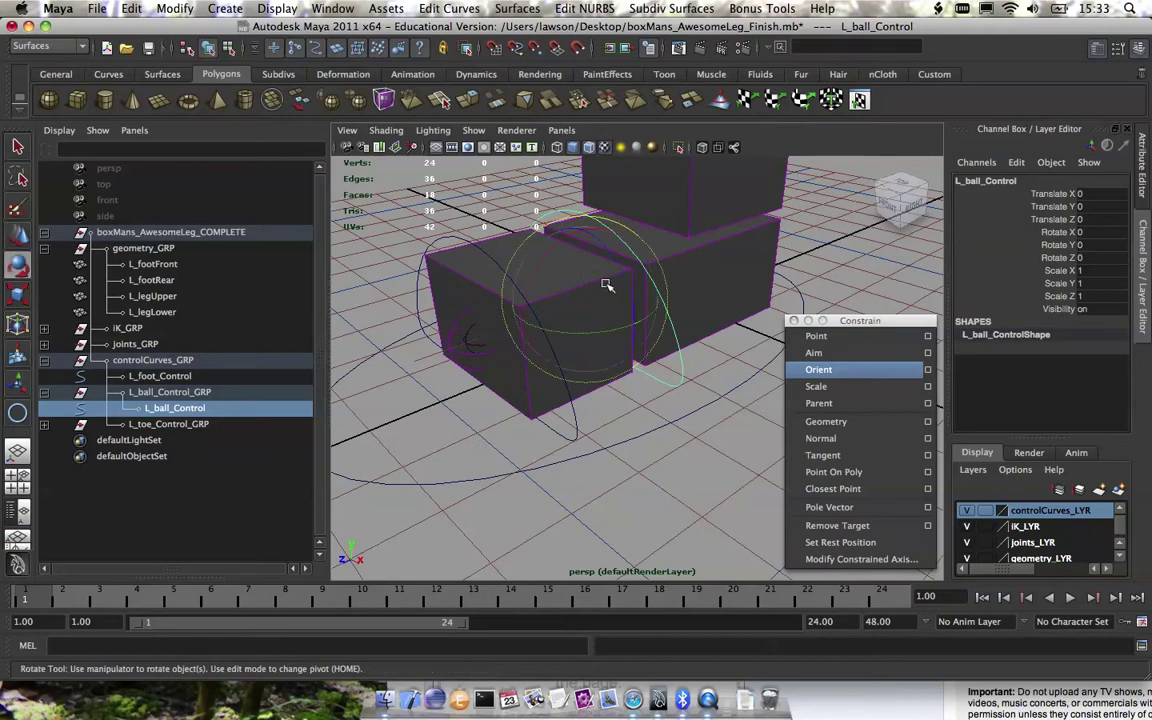
{"action": "left_click_drag", "start_coordinate": [576, 283], "coordinate": [643, 343]}
{"action": "left_click", "coordinate": [278, 393]}
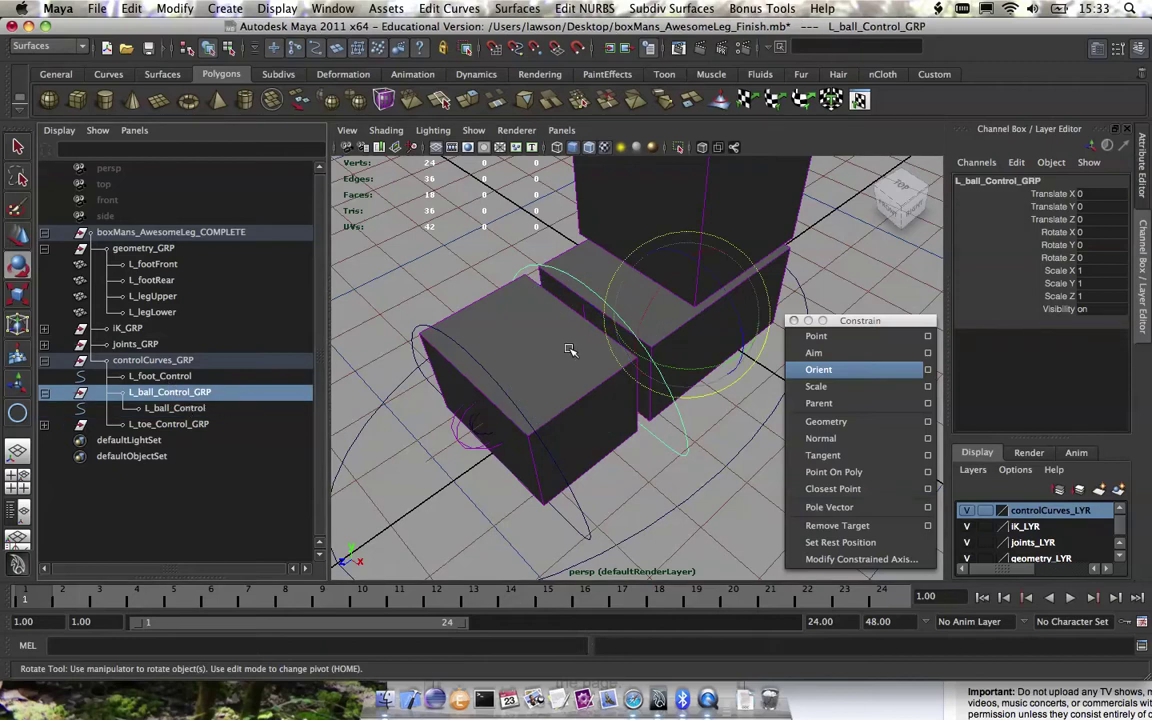
{"action": "left_click", "coordinate": [672, 460]}
{"action": "left_click", "coordinate": [684, 452]}
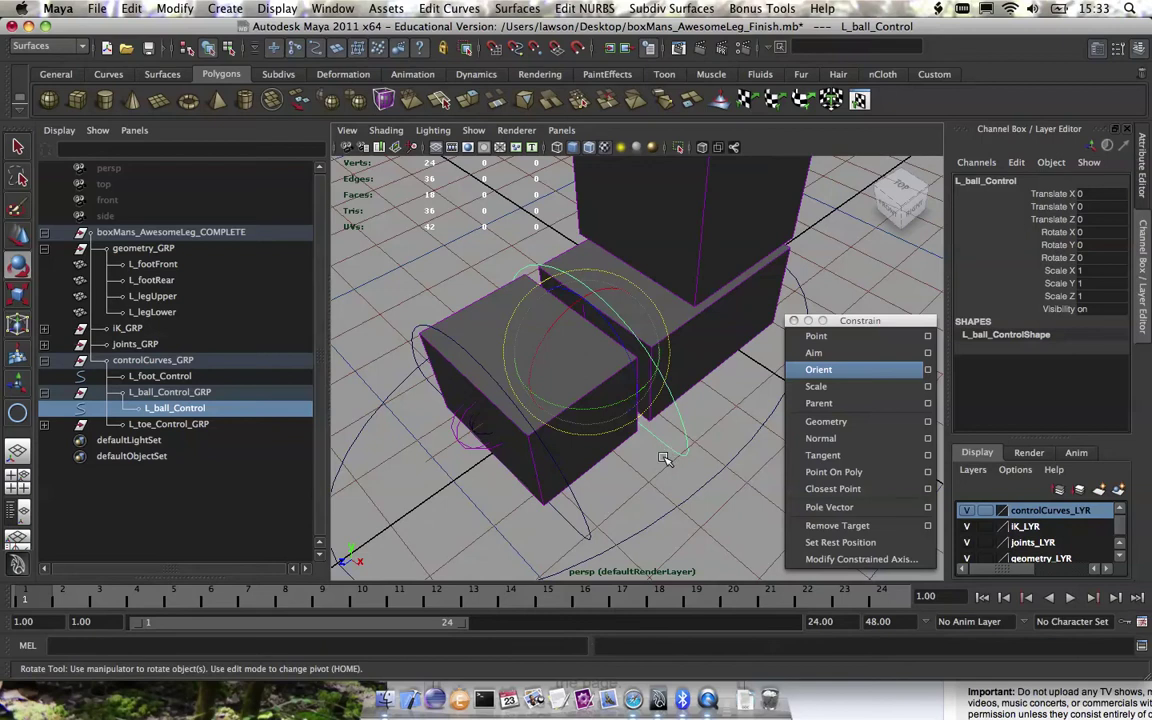
{"action": "left_click", "coordinate": [670, 487]}
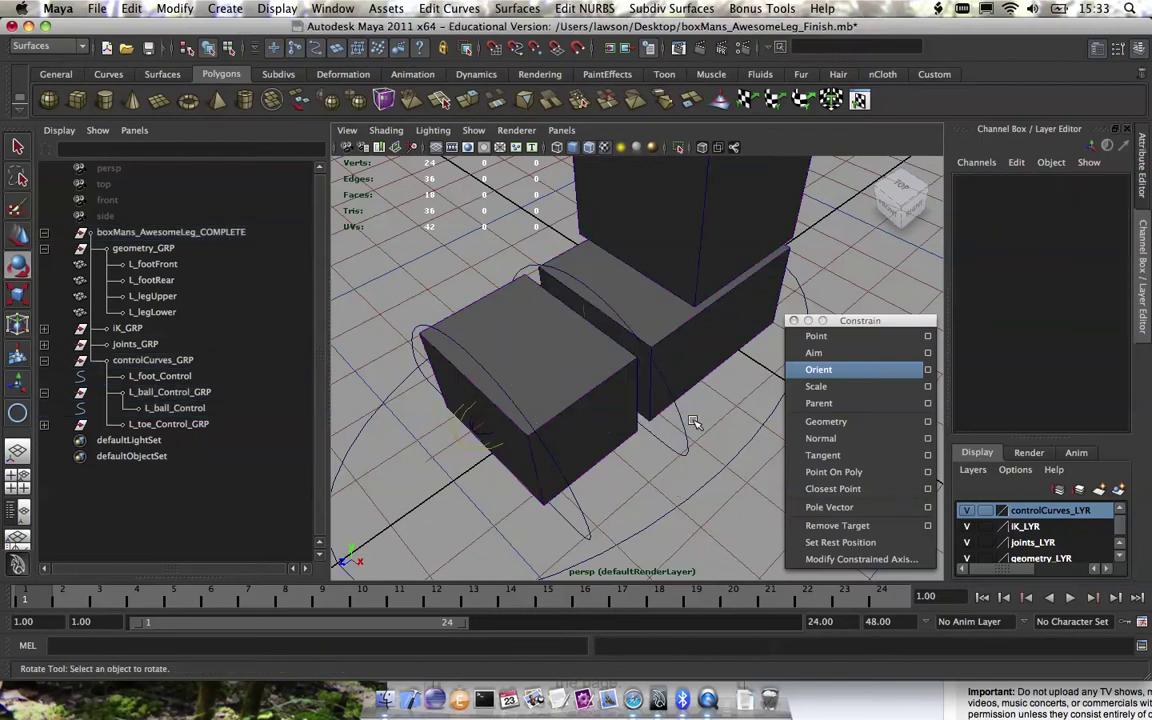
{"action": "left_click", "coordinate": [668, 450]}
{"action": "left_click", "coordinate": [639, 474]}
Expand L_toe_Control_GRP and compare the pivots of the toe and ball control curves and their groups
{"action": "left_click", "coordinate": [170, 391]}
{"action": "left_click", "coordinate": [128, 440]}
{"action": "left_click", "coordinate": [168, 424]}
{"action": "left_click", "coordinate": [44, 424]}
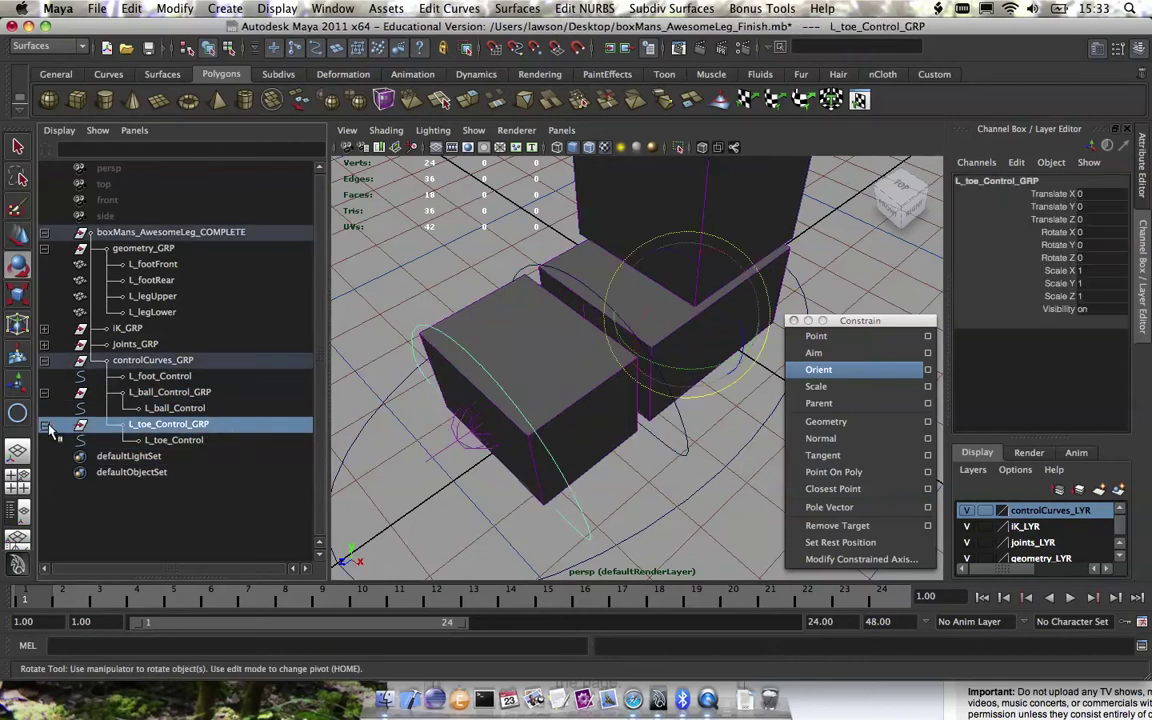
{"action": "left_click", "coordinate": [179, 410]}
{"action": "left_click", "coordinate": [185, 440]}
{"action": "left_click_drag", "start_coordinate": [464, 450], "coordinate": [677, 360], "text": "alt"}
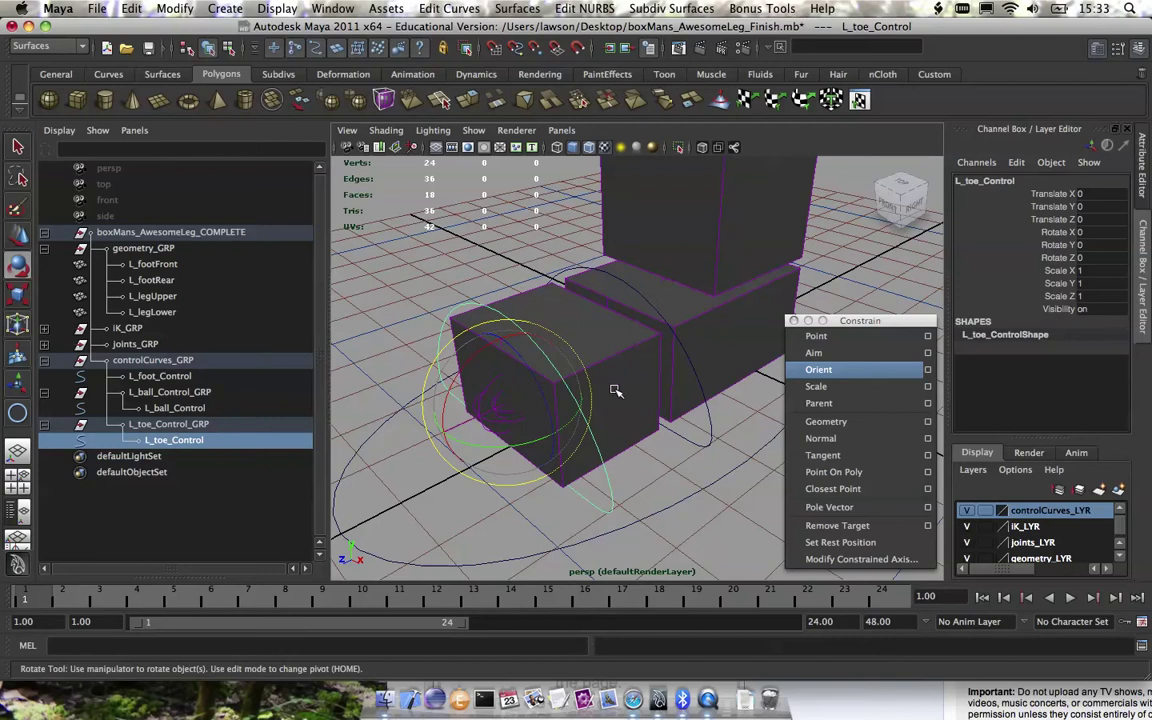
{"action": "left_click", "coordinate": [688, 456]}
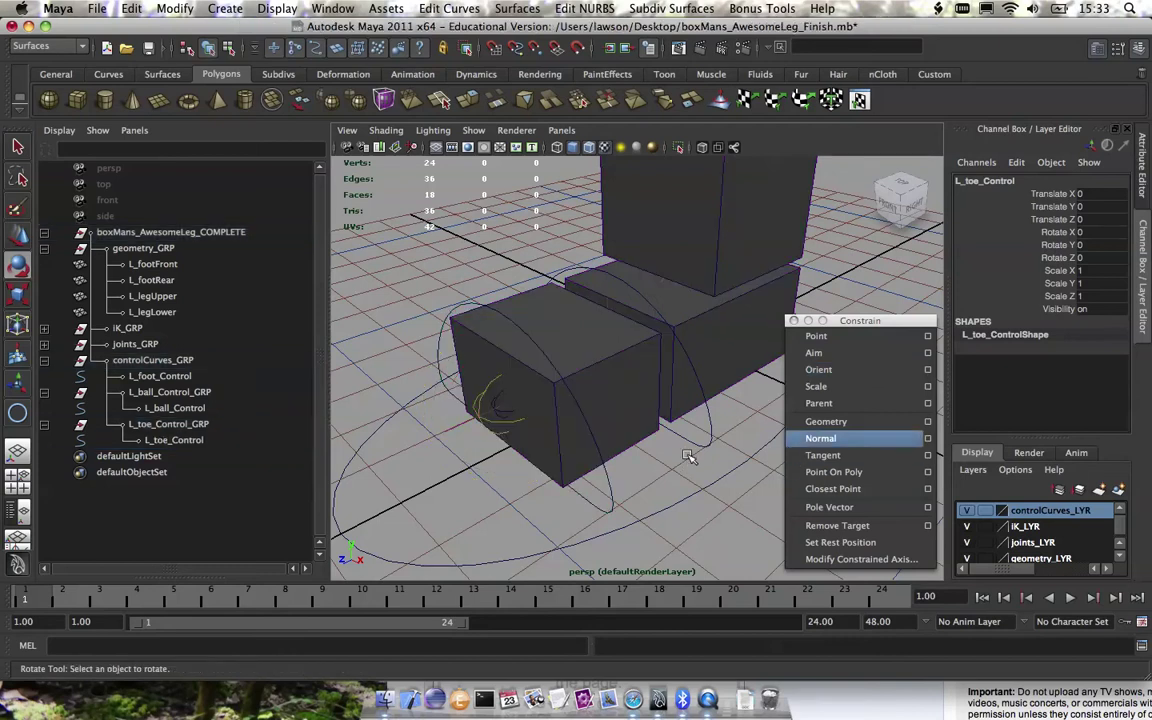
{"action": "left_click", "coordinate": [630, 401]}
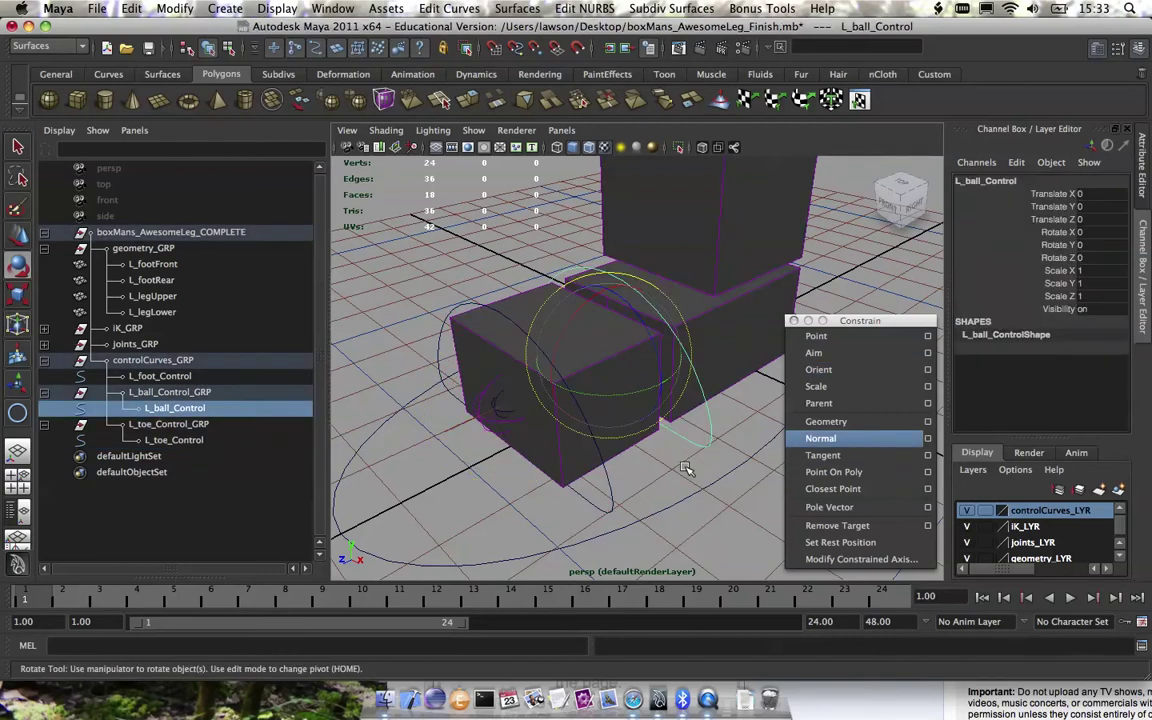
{"action": "left_click", "coordinate": [683, 472]}
{"action": "left_click", "coordinate": [175, 408]}
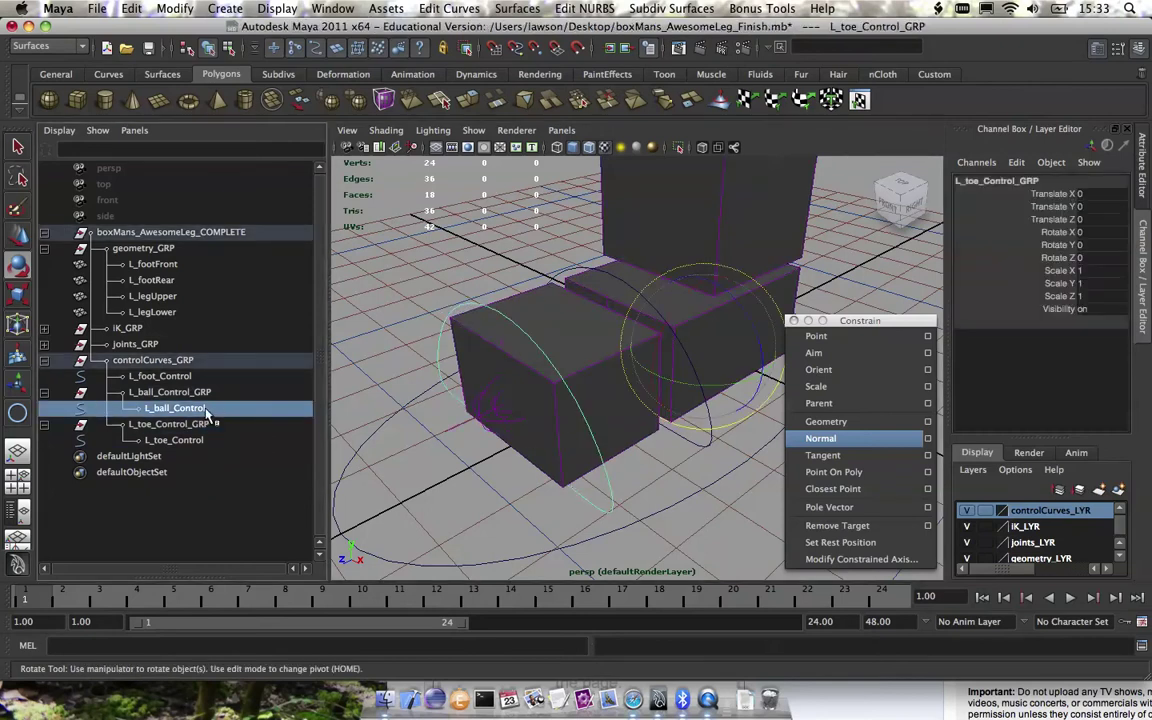
Snap the pivot of L_ball_Control_GRP to the toe joint in wireframe display
{"action": "left_click", "coordinate": [170, 392]}
{"action": "left_click_drag", "start_coordinate": [668, 418], "coordinate": [562, 403], "text": "alt"}
{"action": "key", "text": "w"}
{"action": "left_click", "coordinate": [204, 411]}
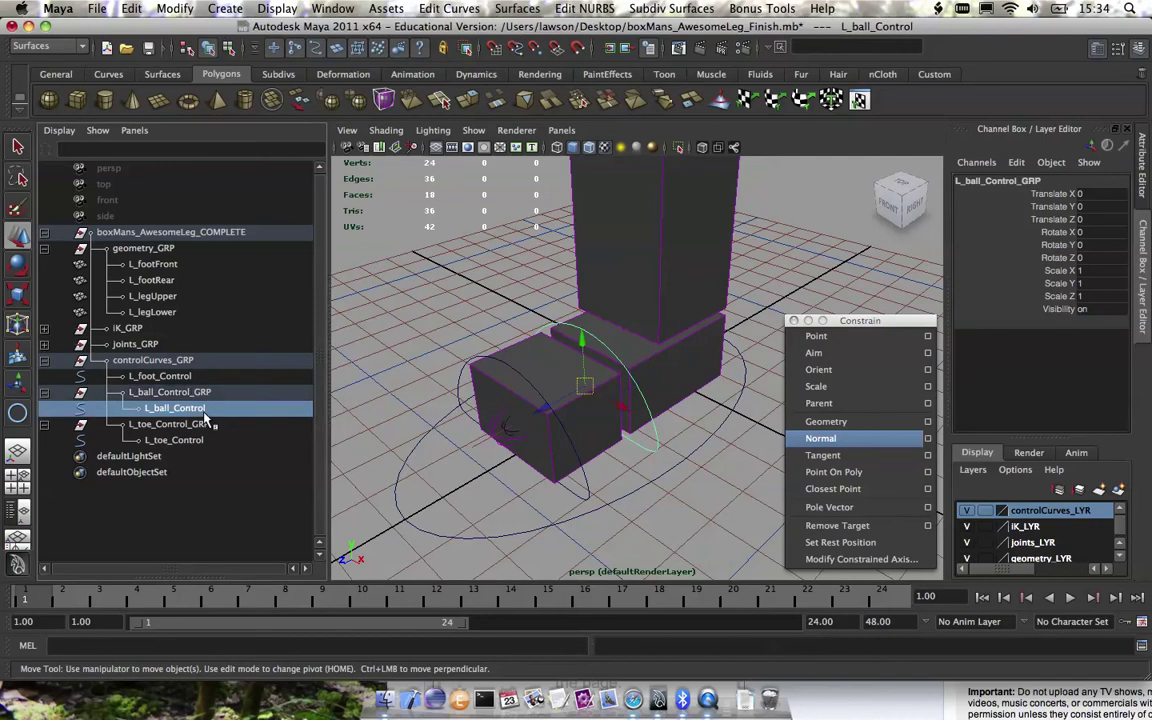
{"action": "left_click", "coordinate": [209, 392]}
{"action": "left_click_drag", "start_coordinate": [552, 458], "coordinate": [568, 380], "text": "alt"}
{"action": "scroll", "coordinate": [604, 455], "scroll_direction": "up", "scroll_amount": 5}
{"action": "mouse_move", "coordinate": [605, 455]}
{"action": "left_mouse_down", "text": "alt"}
{"action": "mouse_move", "coordinate": [576, 445]}
{"action": "mouse_move", "coordinate": [586, 441]}
{"action": "left_mouse_up", "text": "alt"}
{"action": "key", "text": "4"}
{"action": "mouse_move", "coordinate": [567, 435]}
{"action": "middle_mouse_down", "text": "alt"}
{"action": "mouse_move", "coordinate": [565, 421]}
{"action": "mouse_move", "coordinate": [623, 420]}
{"action": "middle_mouse_up", "text": "alt"}
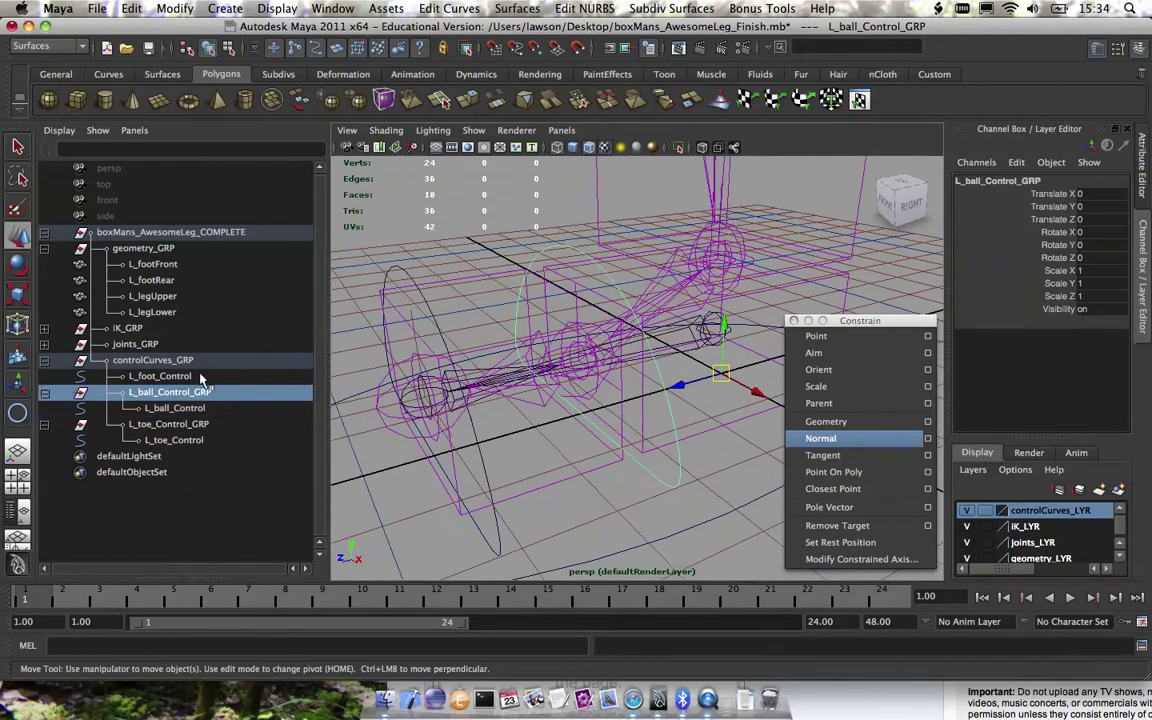
{"action": "scroll", "coordinate": [706, 404], "scroll_direction": "down", "scroll_amount": 3}
{"action": "middle_click_drag", "start_coordinate": [560, 384], "coordinate": [493, 377], "text": "alt"}
{"action": "key", "text": "d"}
{"action": "key", "text": "v"}
Test-rotate L_ball_Control_GRP about 24 degrees around X, undo the rotation, and return to shaded display
{"action": "key", "text": "e"}
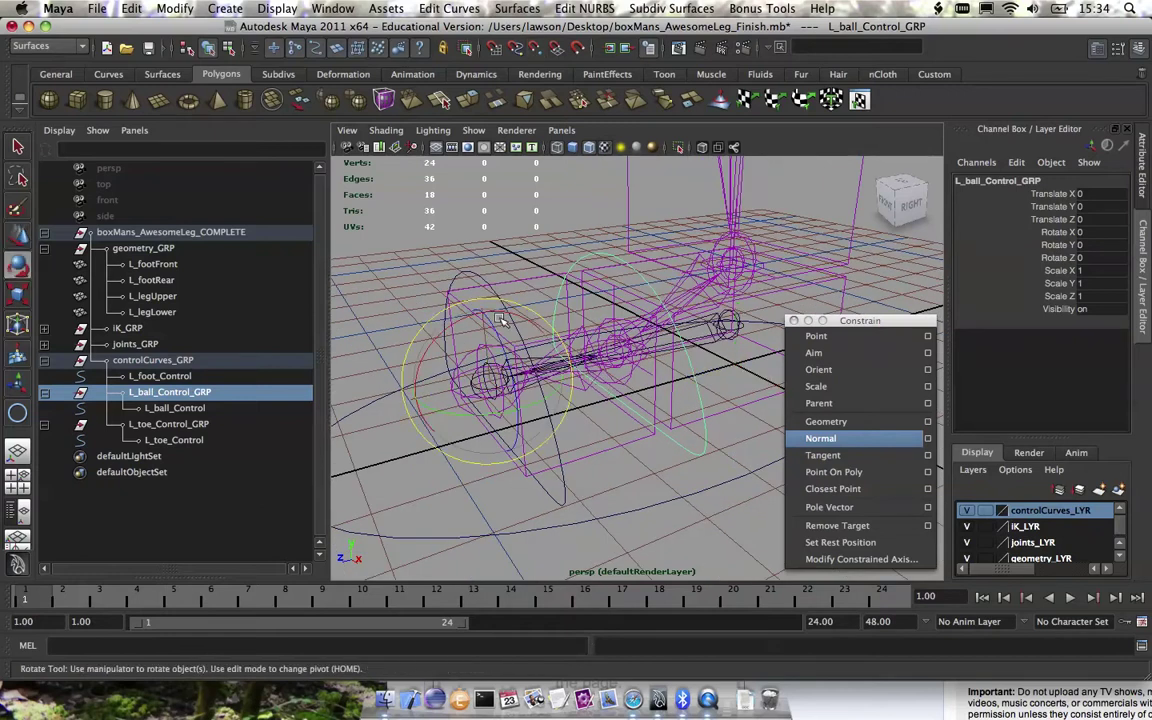
{"action": "left_click_drag", "start_coordinate": [460, 292], "coordinate": [481, 398]}
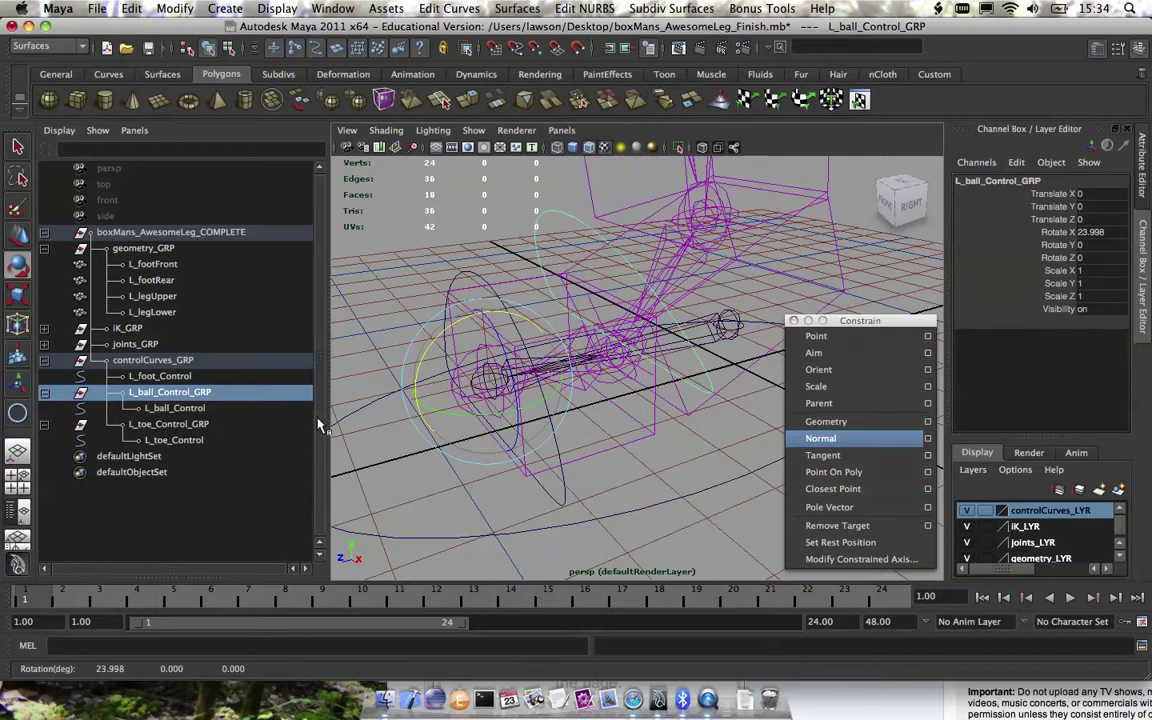
{"action": "key", "text": "z"}
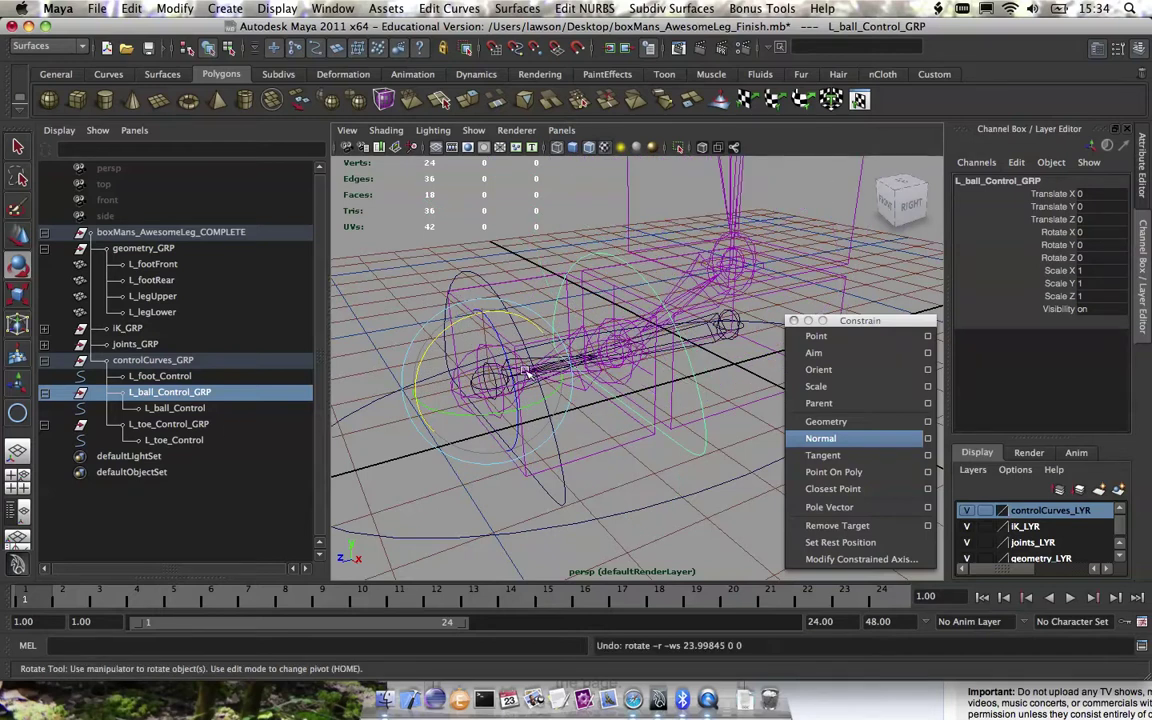
{"action": "mouse_move", "coordinate": [474, 340]}
{"action": "left_mouse_down", "text": "alt"}
{"action": "mouse_move", "coordinate": [476, 311]}
{"action": "mouse_move", "coordinate": [555, 336]}
{"action": "mouse_move", "coordinate": [594, 334]}
{"action": "mouse_move", "coordinate": [597, 318]}
{"action": "mouse_move", "coordinate": [585, 322]}
{"action": "left_mouse_up", "text": "alt"}
{"action": "key", "text": "5"}
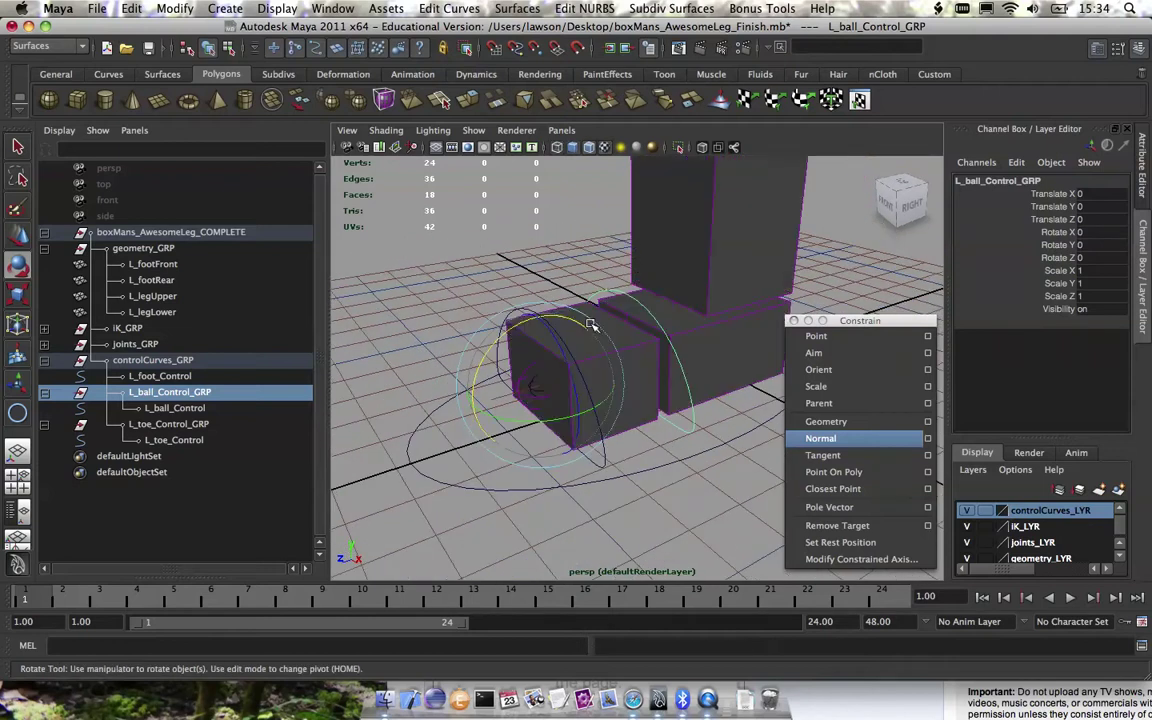
Snap the pivot of L_toe_Control_GRP to the ankle joint in wireframe display, and return to shaded display
{"action": "left_click", "coordinate": [598, 462]}
{"action": "key", "text": "w"}
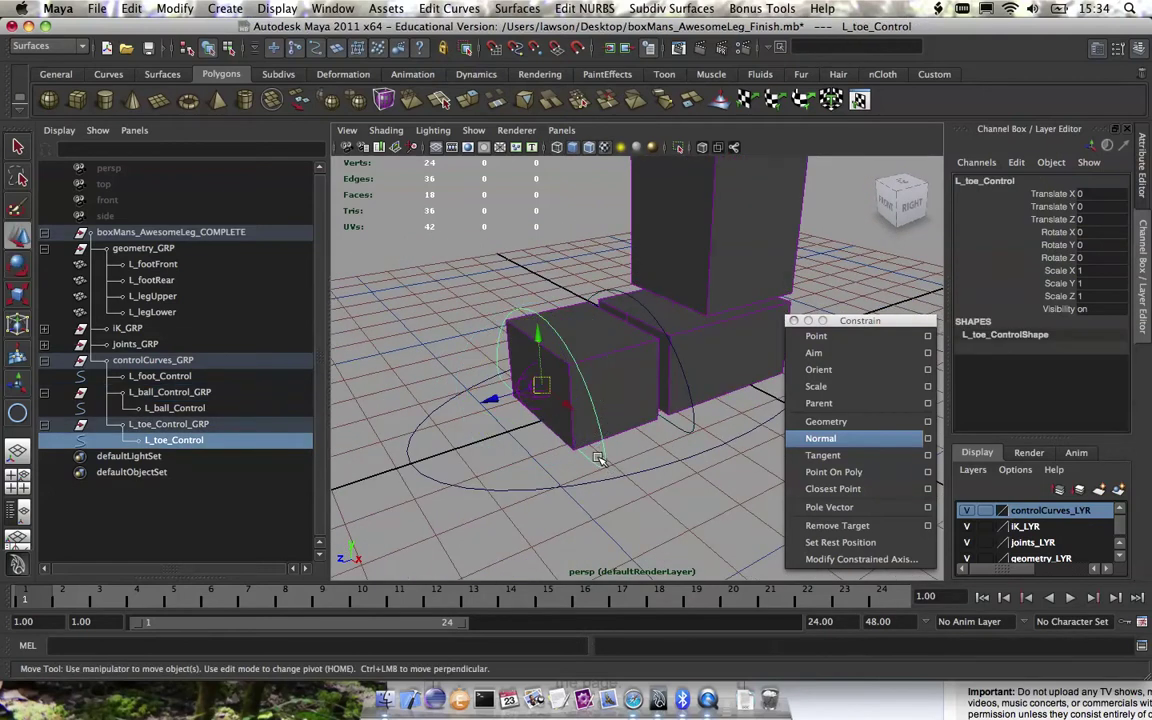
{"action": "left_click", "coordinate": [170, 424]}
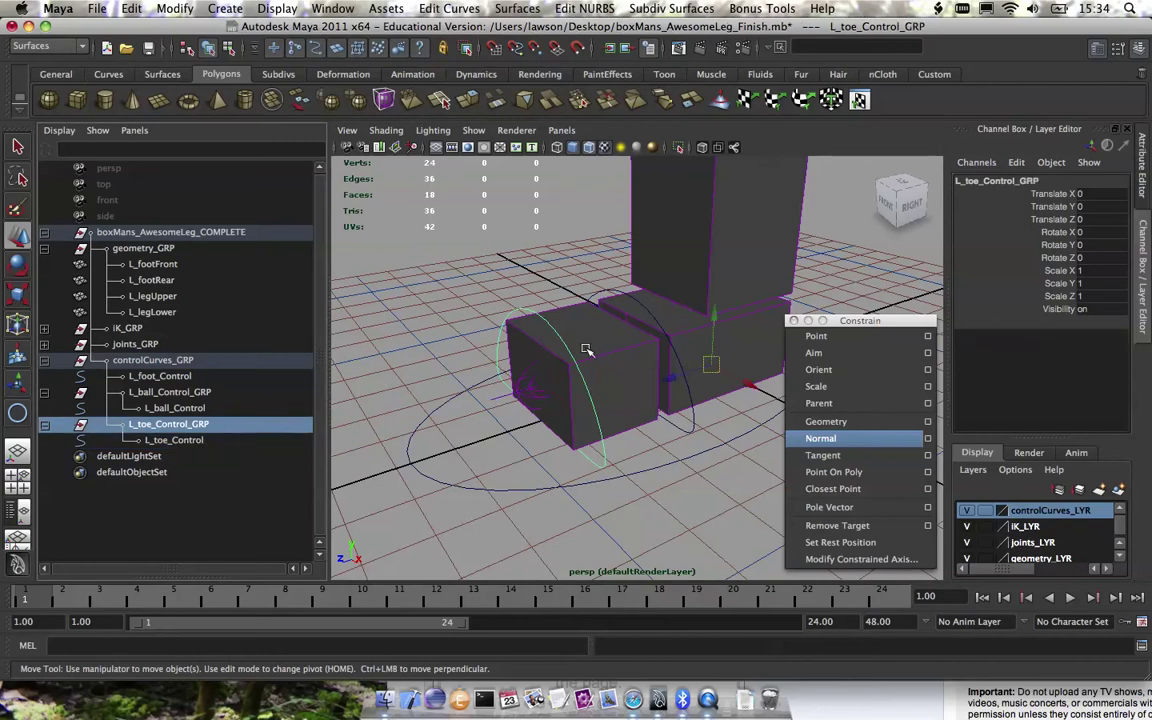
{"action": "mouse_move", "coordinate": [585, 347]}
{"action": "left_mouse_down", "text": "alt"}
{"action": "mouse_move", "coordinate": [616, 339]}
{"action": "mouse_move", "coordinate": [585, 350]}
{"action": "mouse_move", "coordinate": [644, 350]}
{"action": "left_mouse_up", "text": "alt"}
{"action": "key", "text": "4"}
{"action": "key", "text": "Home"}
{"action": "key", "text": "v"}
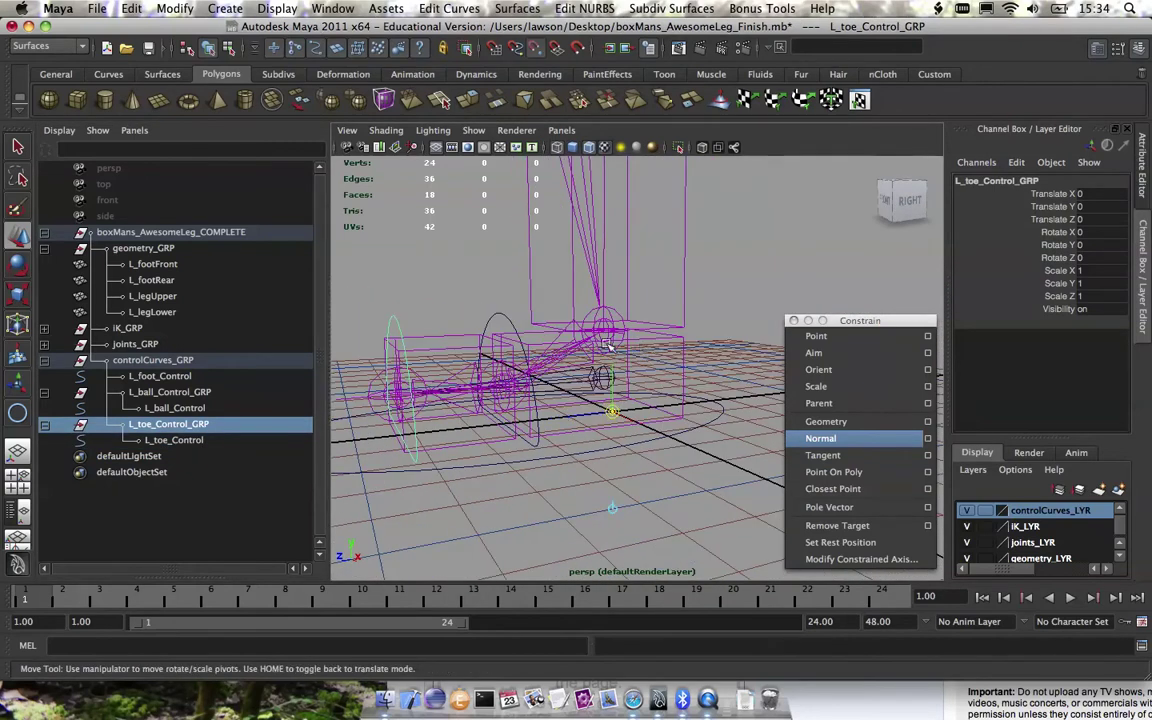
{"action": "middle_click_drag", "start_coordinate": [609, 342], "coordinate": [605, 329]}
{"action": "key", "text": "Home"}
{"action": "mouse_move", "coordinate": [602, 333]}
{"action": "left_mouse_down", "text": "alt"}
{"action": "mouse_move", "coordinate": [615, 345]}
{"action": "mouse_move", "coordinate": [552, 312]}
{"action": "mouse_move", "coordinate": [605, 390]}
{"action": "left_mouse_up", "text": "alt"}
{"action": "key", "text": "5"}
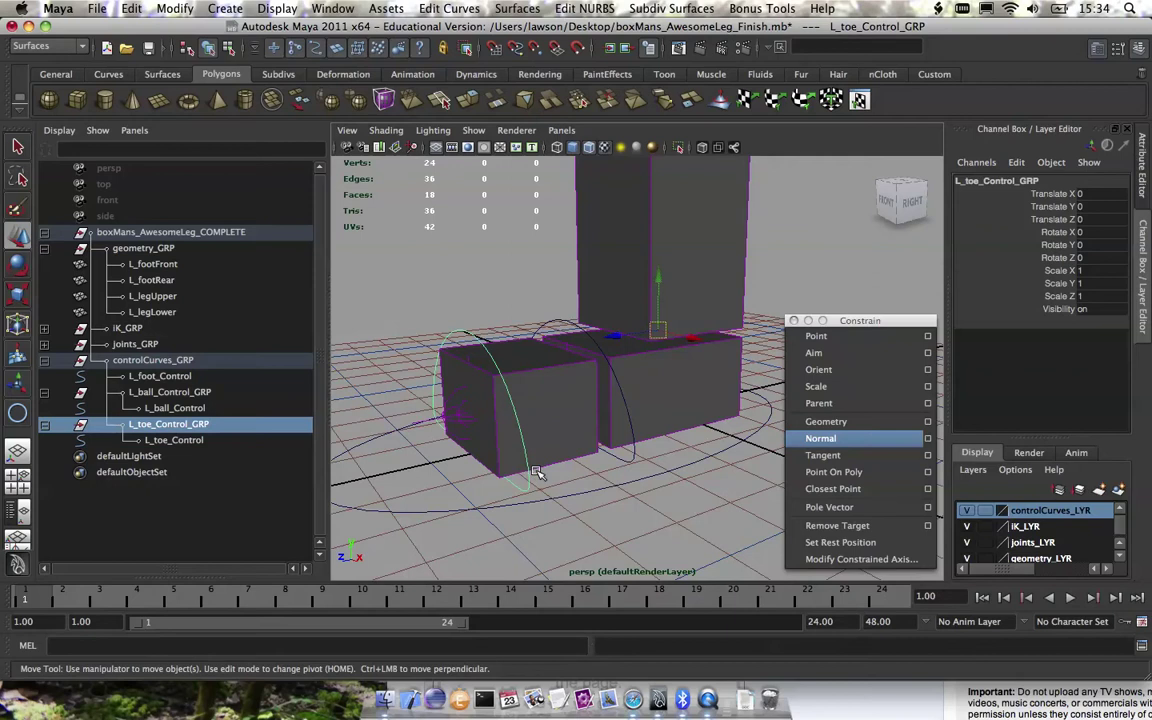
Select the L_foot_Control curve and examine its pivot relative to the toe and ball controls
{"action": "left_click", "coordinate": [690, 451]}
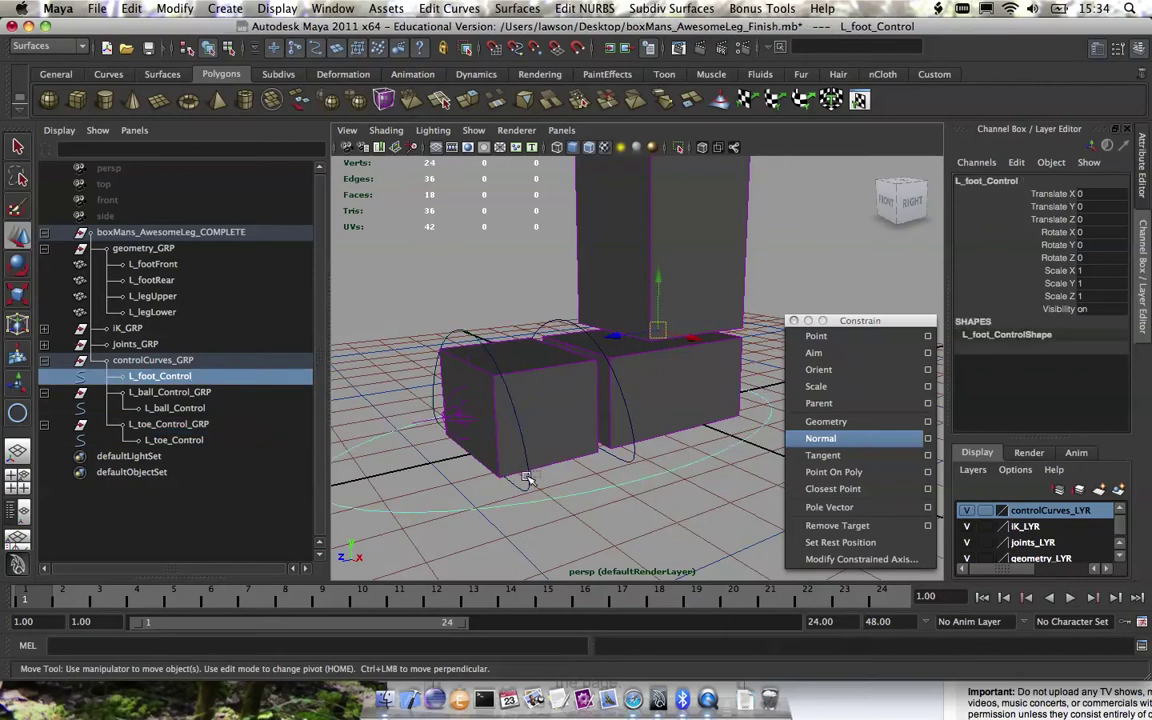
{"action": "left_click_drag", "start_coordinate": [539, 471], "coordinate": [526, 477]}
{"action": "left_click", "coordinate": [672, 459]}
{"action": "left_click_drag", "start_coordinate": [636, 453], "coordinate": [630, 463], "text": "alt"}
{"action": "middle_click_drag", "start_coordinate": [623, 475], "coordinate": [603, 382], "text": "alt"}
{"action": "left_click_drag", "start_coordinate": [601, 384], "coordinate": [586, 419], "text": "alt"}
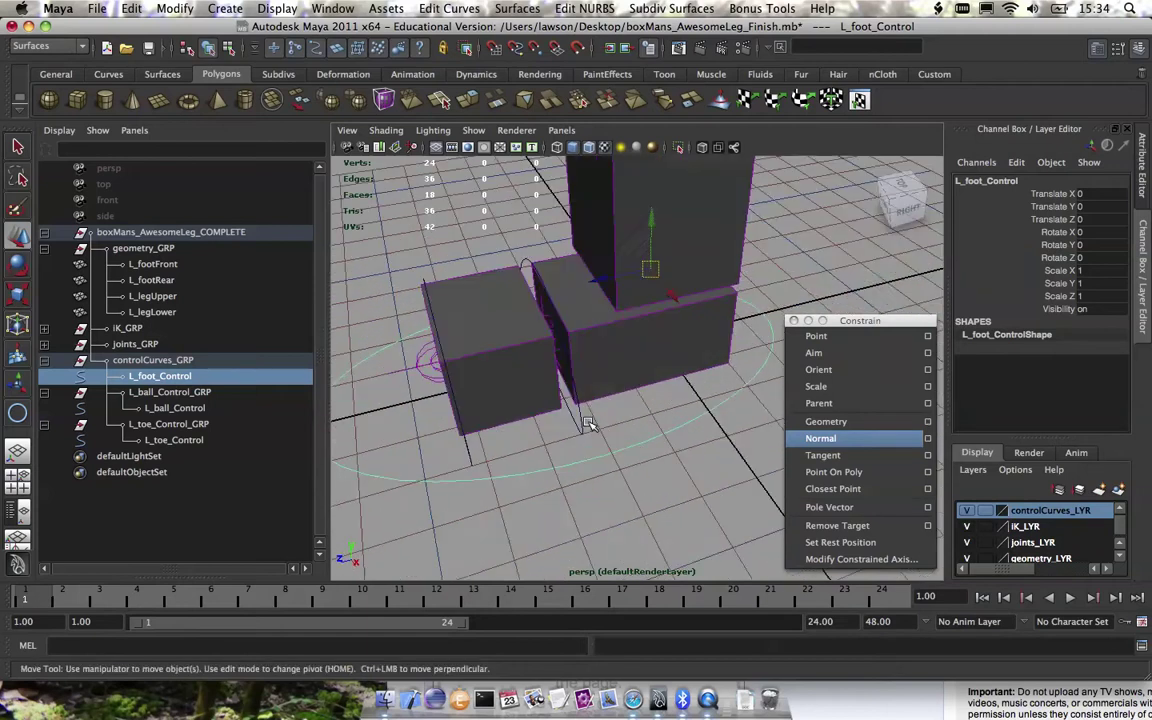
Compare the rotation pivots of L_ball_Control, L_ball_Control_GRP and L_toe_Control
{"action": "right_click_drag", "start_coordinate": [586, 419], "coordinate": [602, 423], "text": "alt"}
{"action": "left_click_drag", "start_coordinate": [602, 422], "coordinate": [571, 417], "text": "alt"}
{"action": "left_click", "coordinate": [566, 450]}
{"action": "key", "text": "e"}
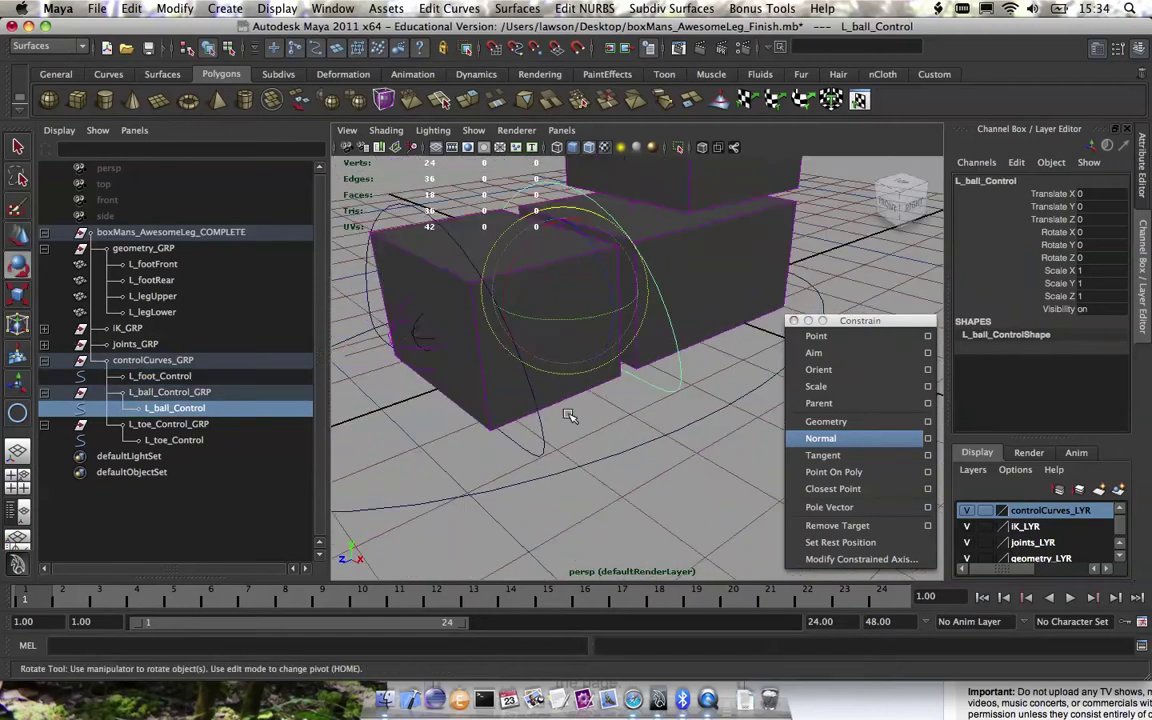
{"action": "middle_click_drag", "start_coordinate": [551, 330], "coordinate": [551, 370], "text": "alt"}
{"action": "left_click", "coordinate": [181, 393]}
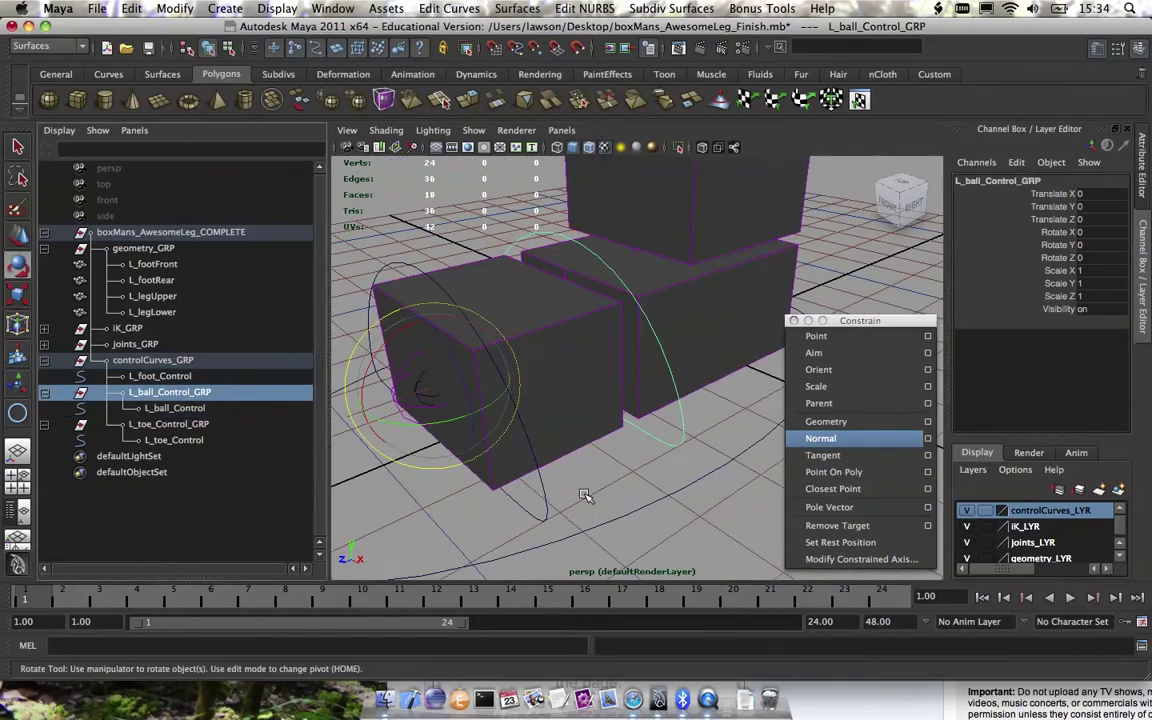
{"action": "left_click", "coordinate": [533, 516]}
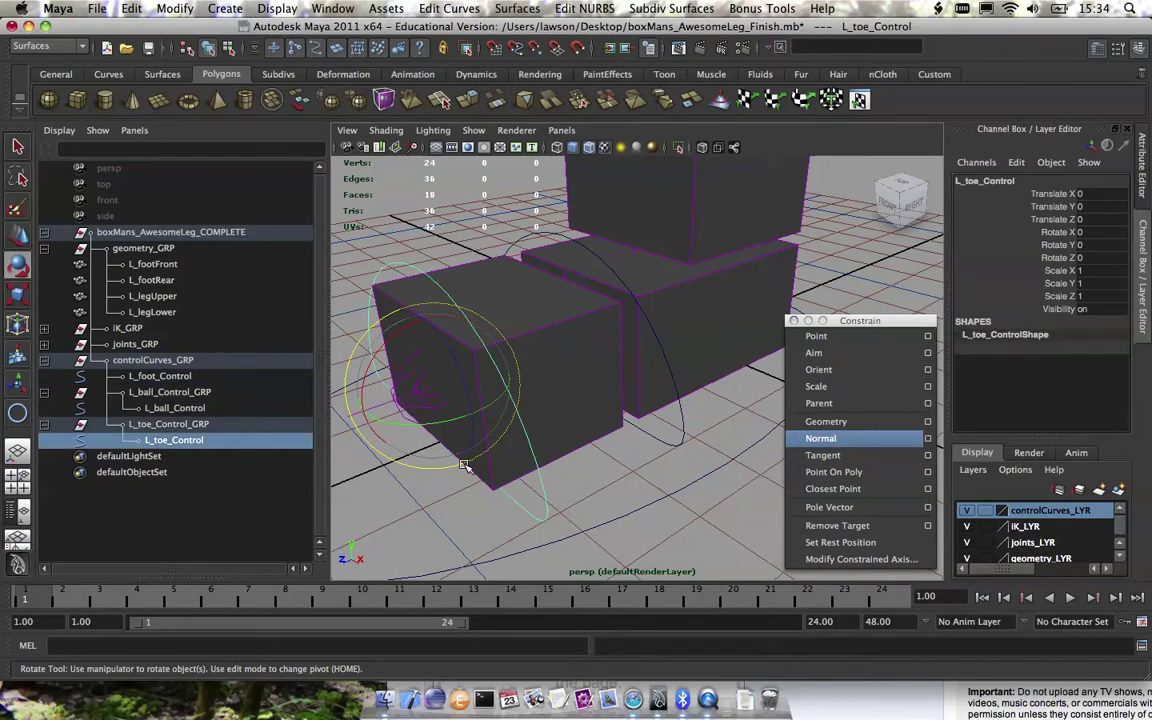
{"action": "left_click", "coordinate": [195, 392]}
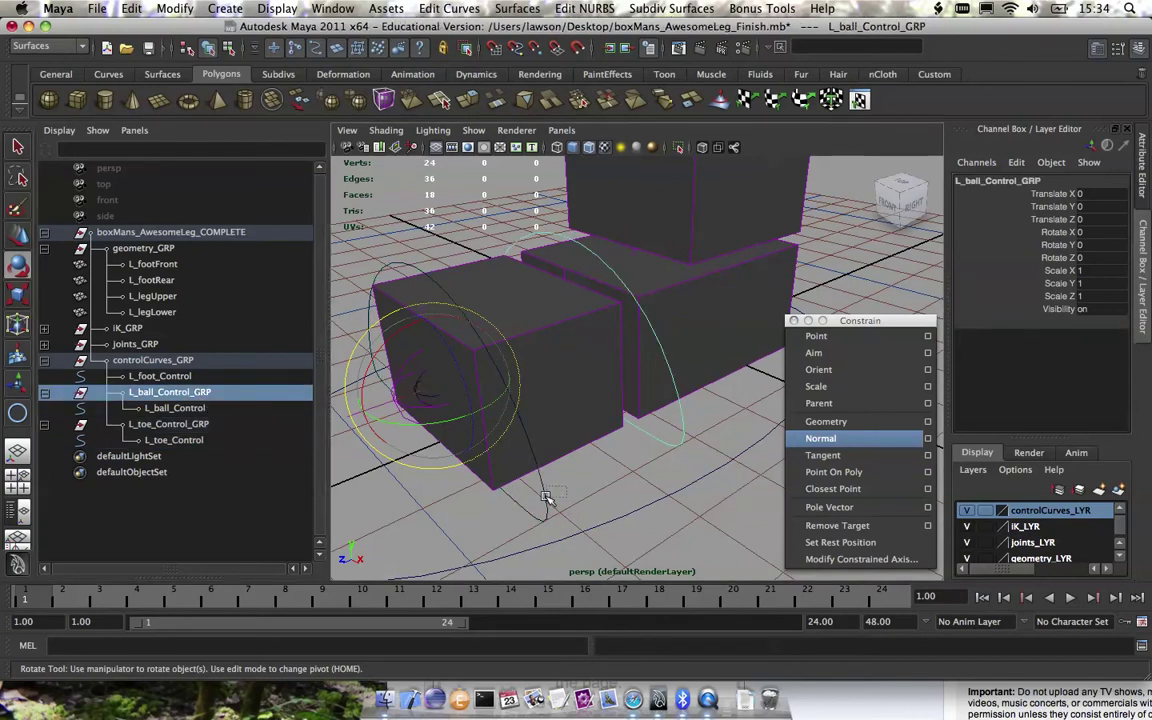
Orient-constrain L_ball_Control_GRP to L_toe_Control, and close the floating constraint commands
{"action": "left_click", "coordinate": [538, 503]}
{"action": "left_click", "coordinate": [180, 393], "text": "ctrl"}
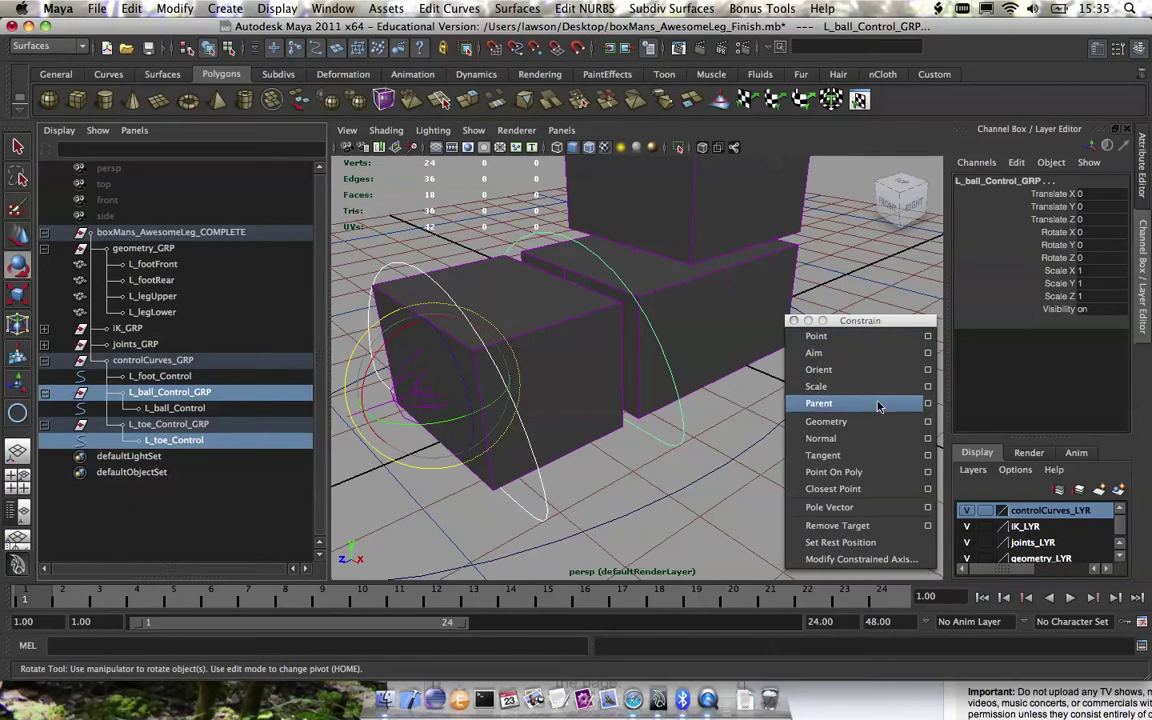
{"action": "left_click", "coordinate": [880, 380]}
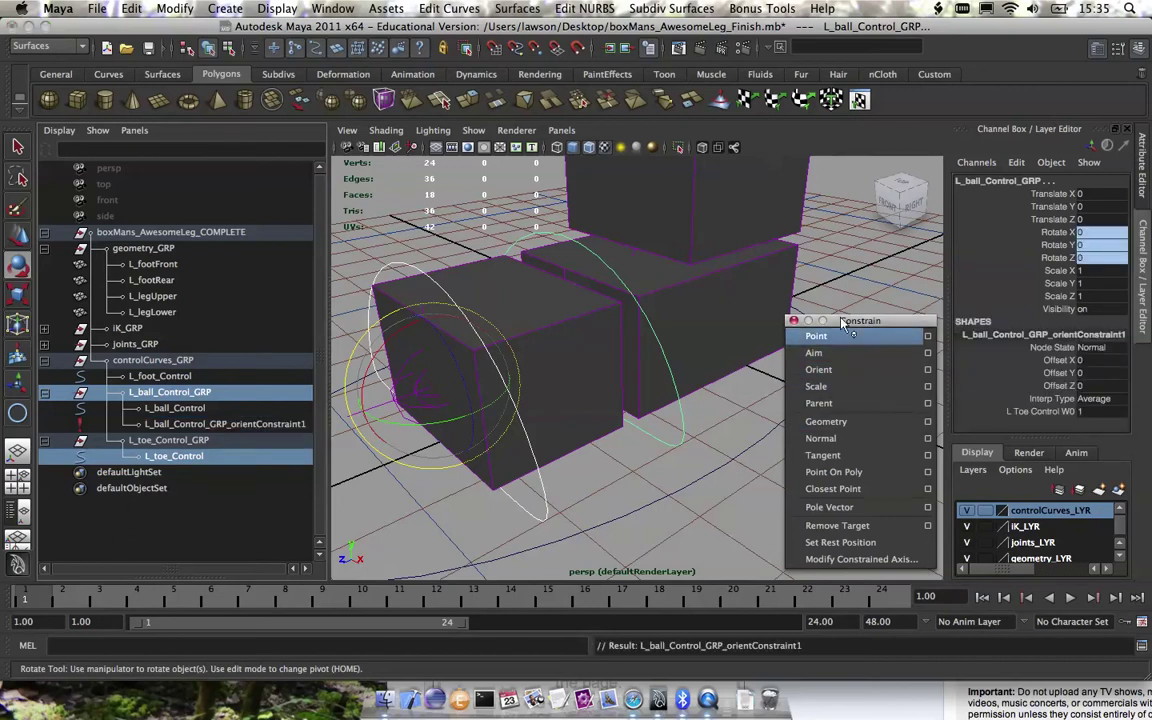
{"action": "left_click", "coordinate": [794, 321]}
Test-move L_toe_Control freely near the front of the foot, and undo the move
{"action": "left_click", "coordinate": [495, 421]}
{"action": "key", "text": "w"}
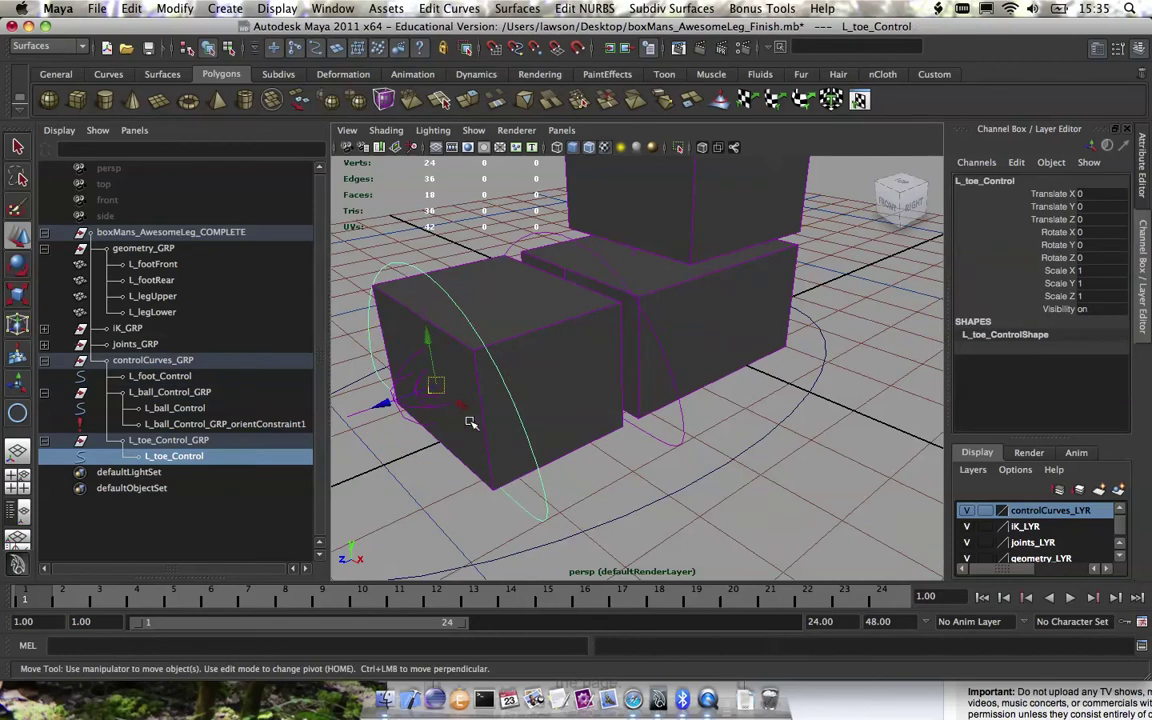
{"action": "left_click_drag", "start_coordinate": [441, 385], "coordinate": [467, 356]}
{"action": "key", "text": "z"}
{"action": "key", "text": "z"}
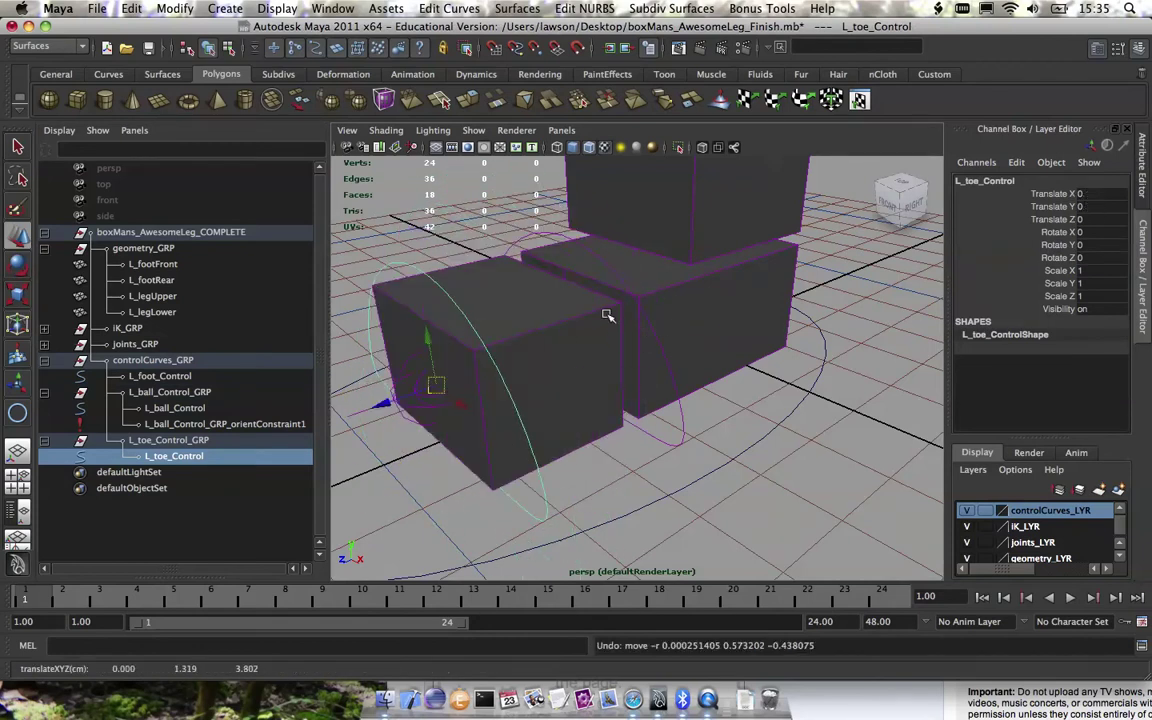
Test-rotate L_toe_Control around Z several times, undo the rotations, and refresh the rig from its Translate Y value
{"action": "right_click_drag", "start_coordinate": [681, 364], "coordinate": [620, 350], "text": "alt"}
{"action": "key", "text": "e"}
{"action": "left_click_drag", "start_coordinate": [509, 351], "coordinate": [592, 330]}
{"action": "key", "text": "z"}
{"action": "key", "text": "z"}
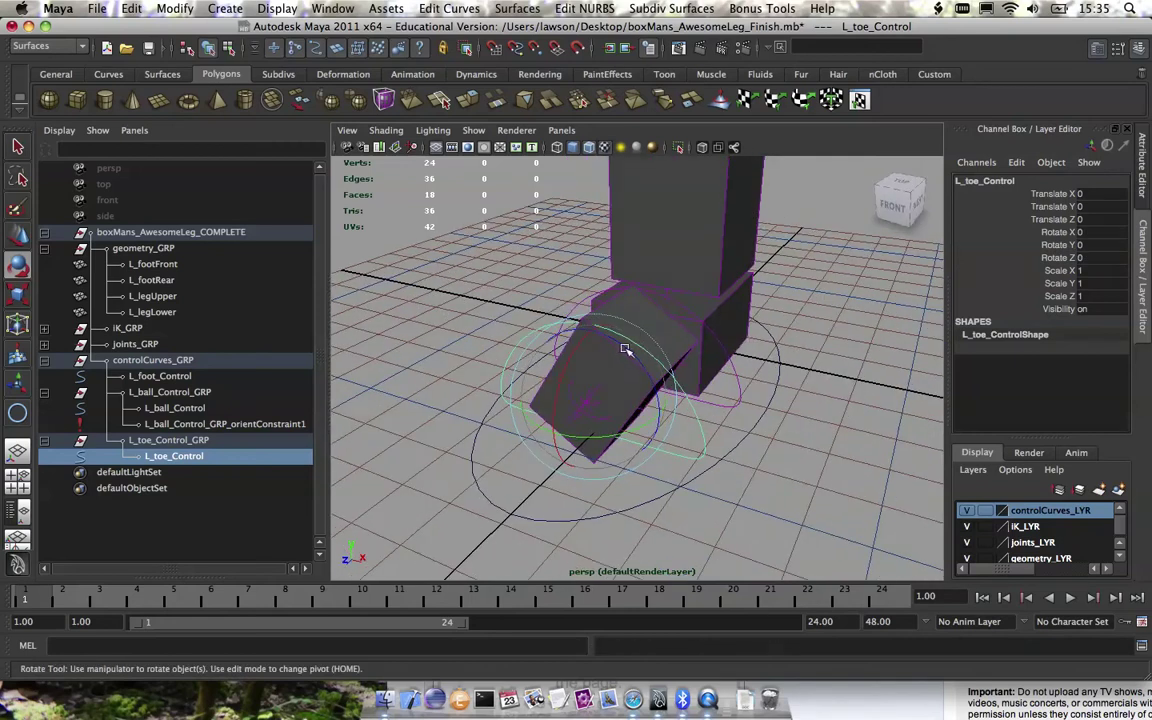
{"action": "key", "text": "z"}
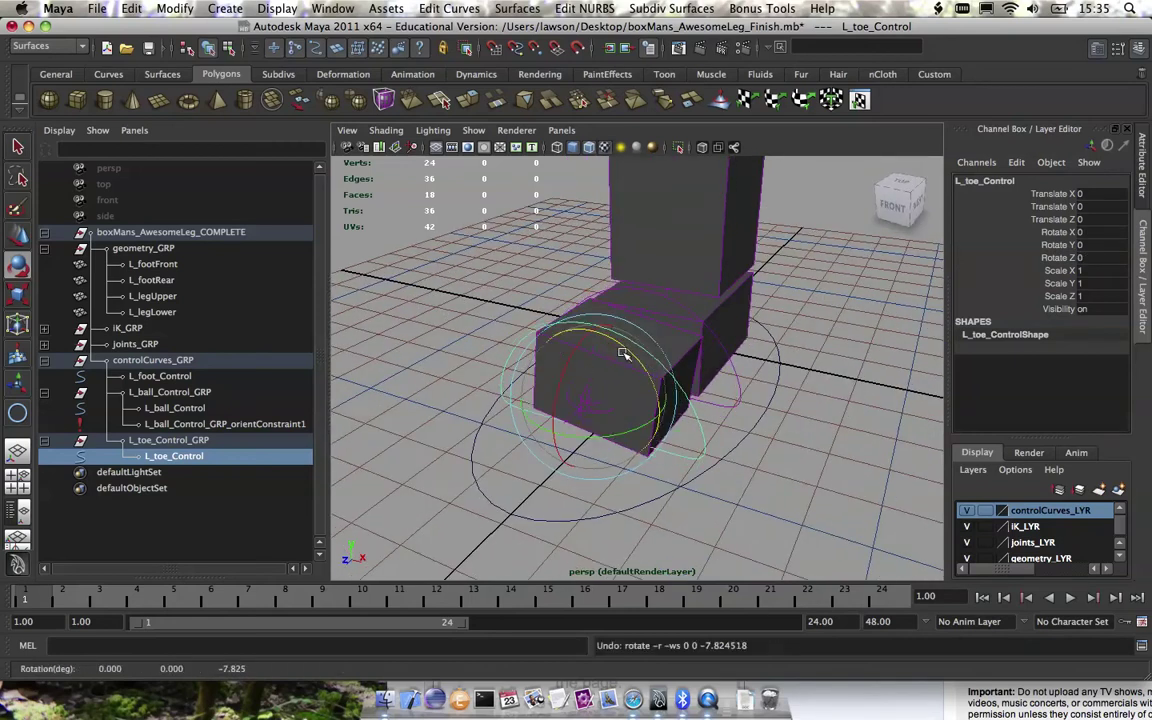
{"action": "left_click_drag", "start_coordinate": [623, 353], "coordinate": [612, 342]}
{"action": "key", "text": "z"}
{"action": "left_click_drag", "start_coordinate": [711, 399], "coordinate": [713, 383], "text": "alt"}
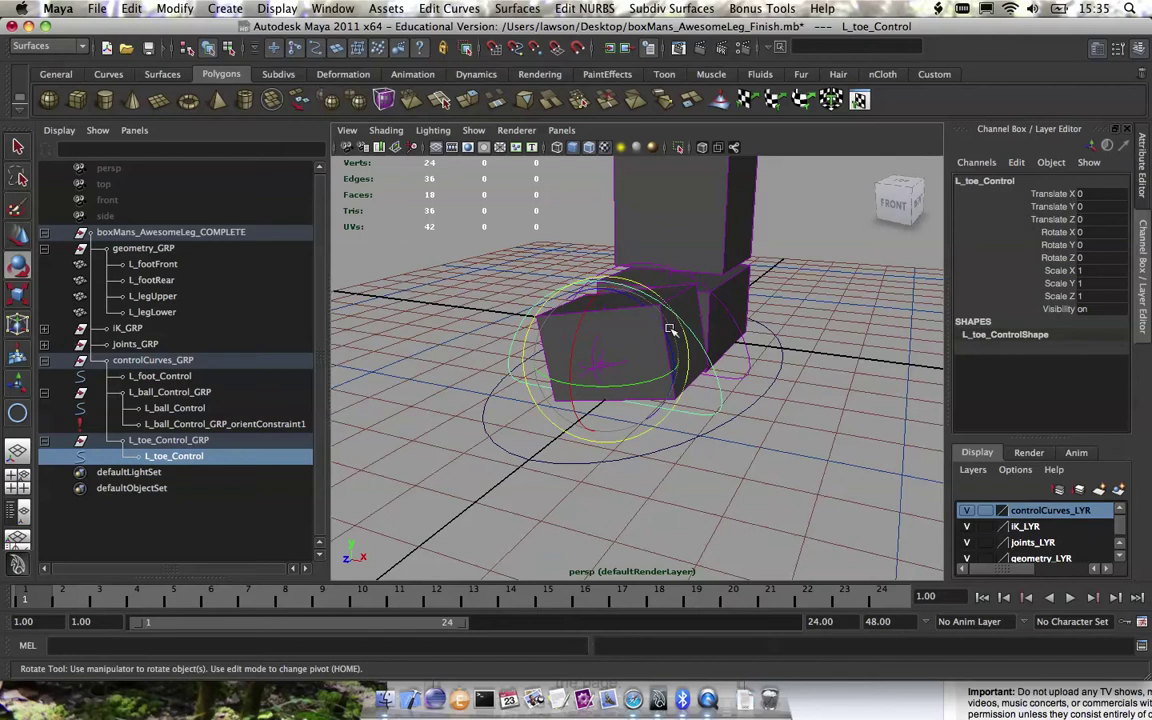
{"action": "left_click_drag", "start_coordinate": [655, 317], "coordinate": [603, 297]}
{"action": "left_click", "coordinate": [1080, 207]}
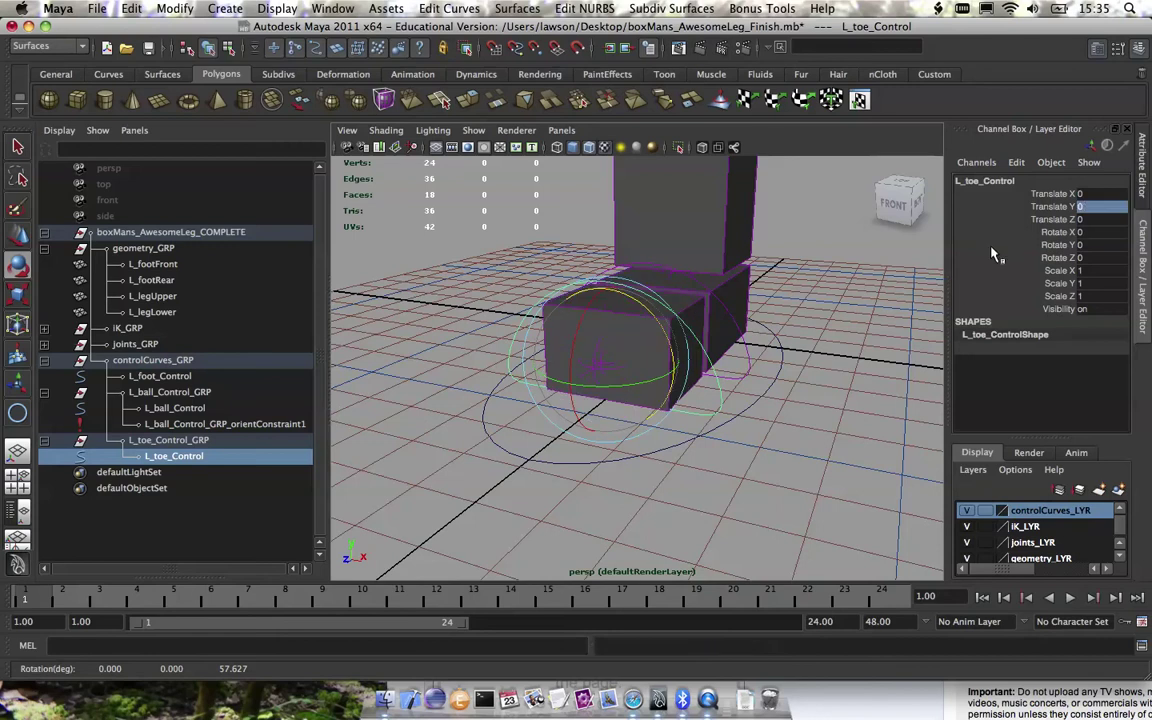
Test-move L_toe_Control downward from its default position and undo the move
{"action": "left_click_drag", "start_coordinate": [800, 354], "coordinate": [724, 358], "text": "alt"}
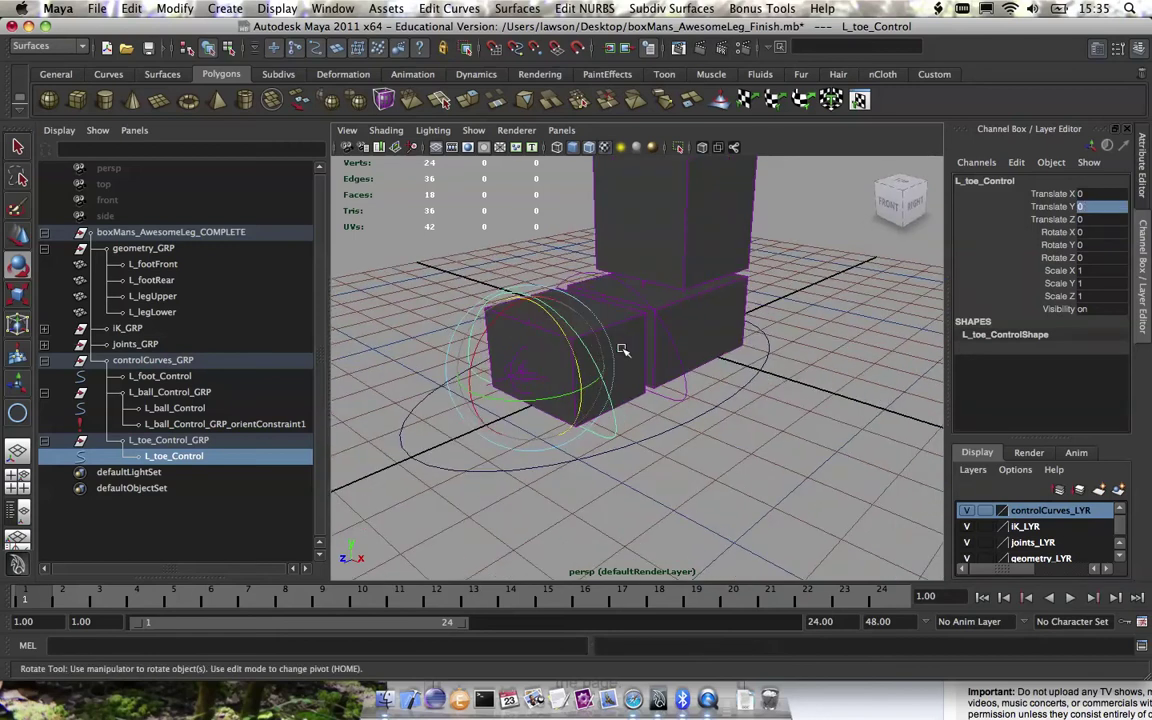
{"action": "left_click_drag", "start_coordinate": [621, 349], "coordinate": [643, 392], "text": "alt"}
{"action": "key", "text": "w"}
{"action": "key", "text": "e"}
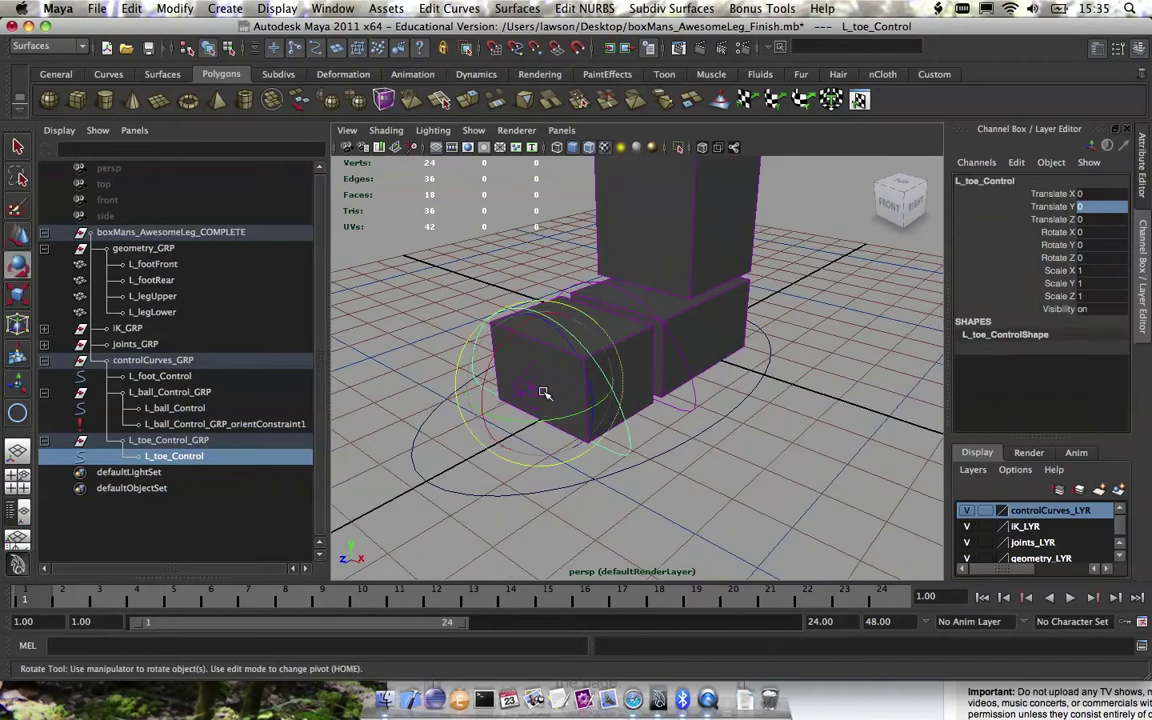
{"action": "key", "text": "w"}
{"action": "left_click_drag", "start_coordinate": [542, 388], "coordinate": [539, 455]}
{"action": "key", "text": "super+z"}
Test-rotate L_toe_Control again, undo the rotation, and re-enter 0 for its Translate Y to refresh the rig
{"action": "key", "text": "e"}
{"action": "left_click_drag", "start_coordinate": [584, 378], "coordinate": [594, 390]}
{"action": "key", "text": "z"}
{"action": "left_click_drag", "start_coordinate": [503, 341], "coordinate": [757, 297], "text": "alt"}
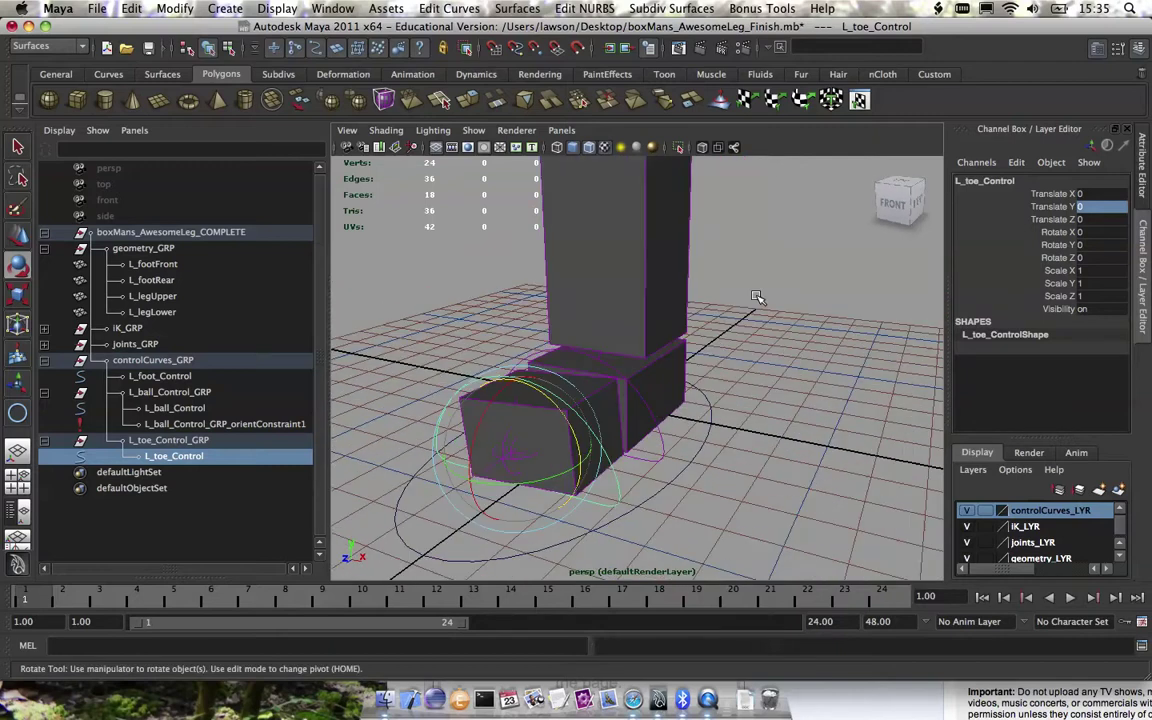
{"action": "left_click", "coordinate": [1108, 206]}
{"action": "key", "text": "Return"}
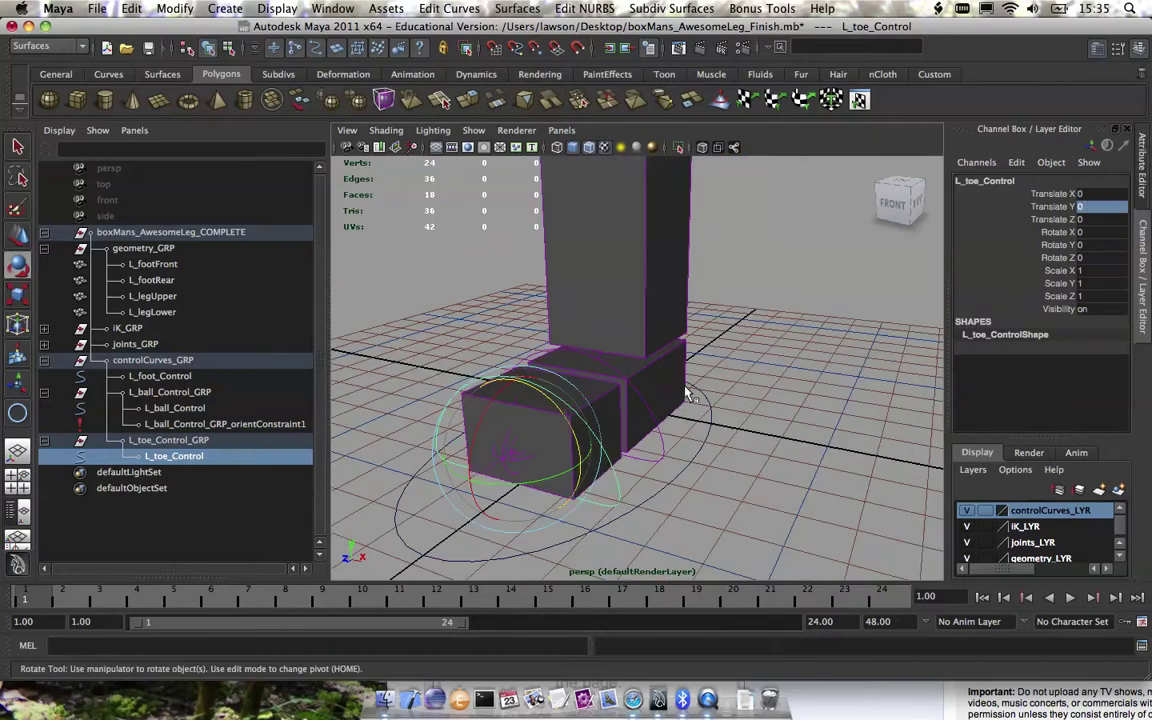
{"action": "left_click_drag", "start_coordinate": [672, 395], "coordinate": [703, 382], "text": "alt"}
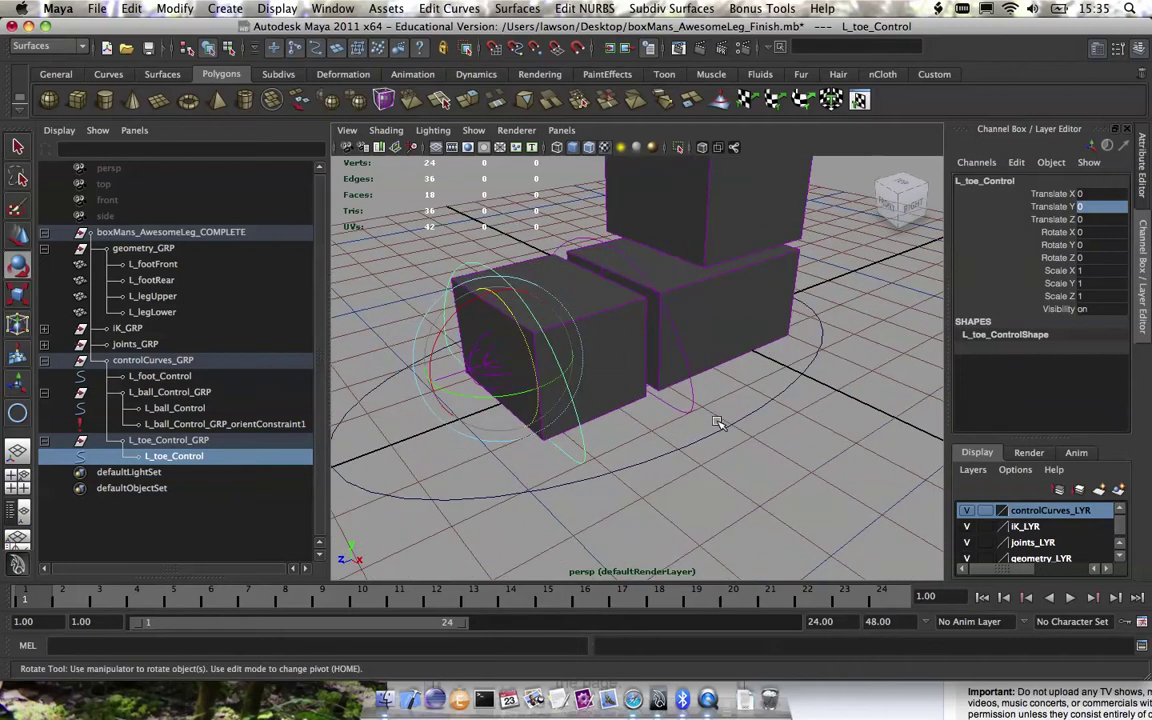
Parent-constrain L_toe_Control_GRP to L_foot_Control
{"action": "left_click", "coordinate": [200, 440]}
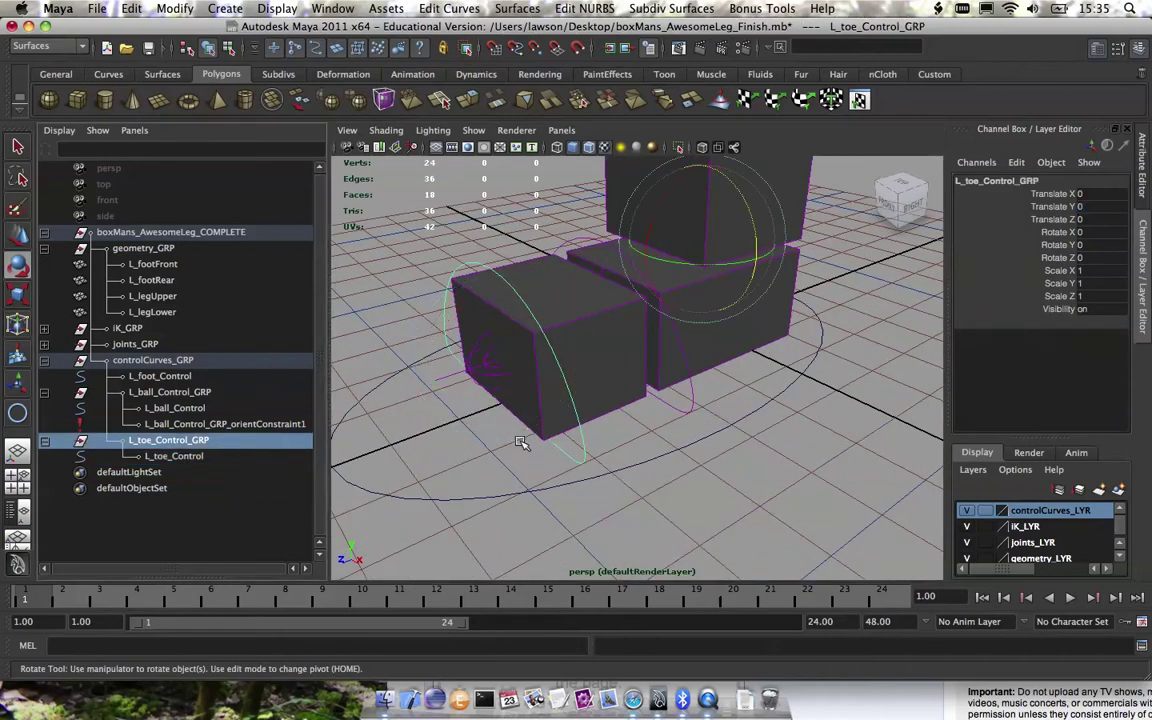
{"action": "left_click", "coordinate": [659, 472]}
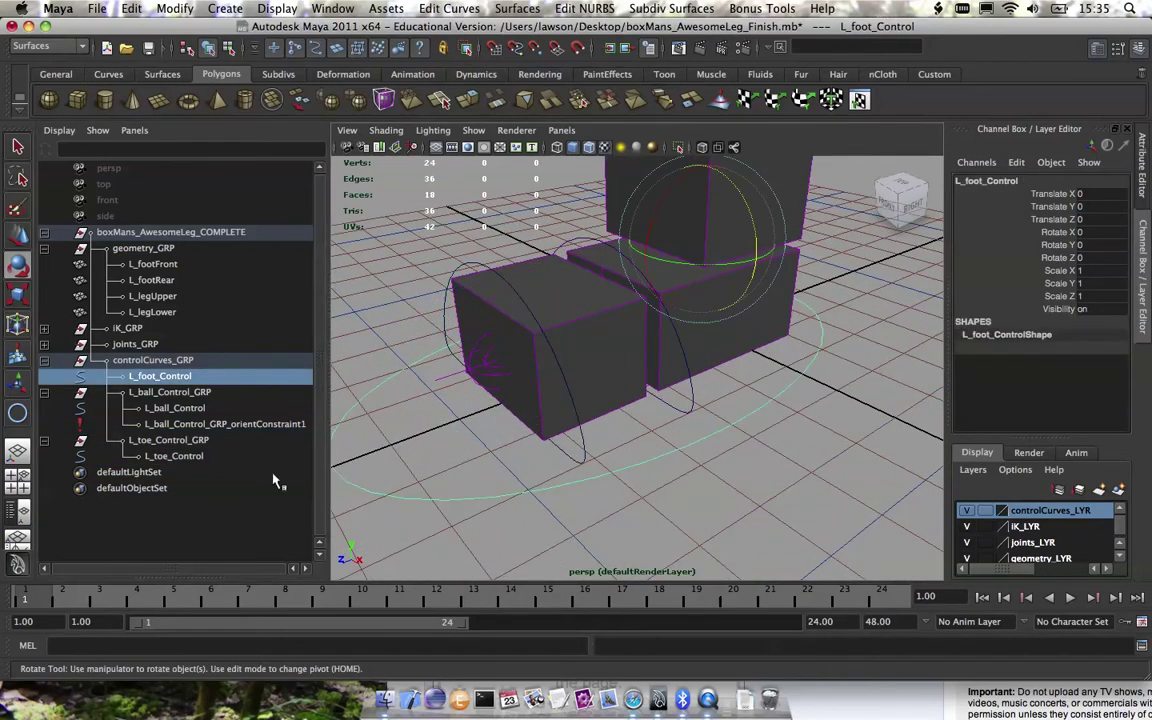
{"action": "left_click", "coordinate": [180, 440]}
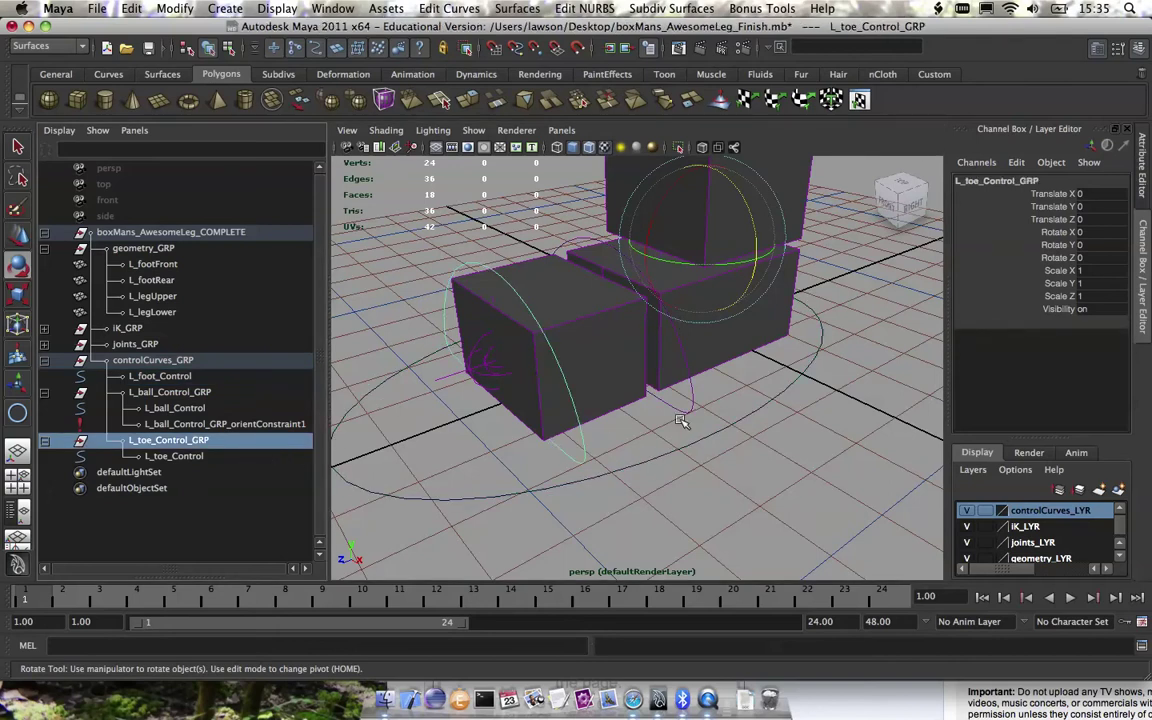
{"action": "left_click", "coordinate": [622, 474]}
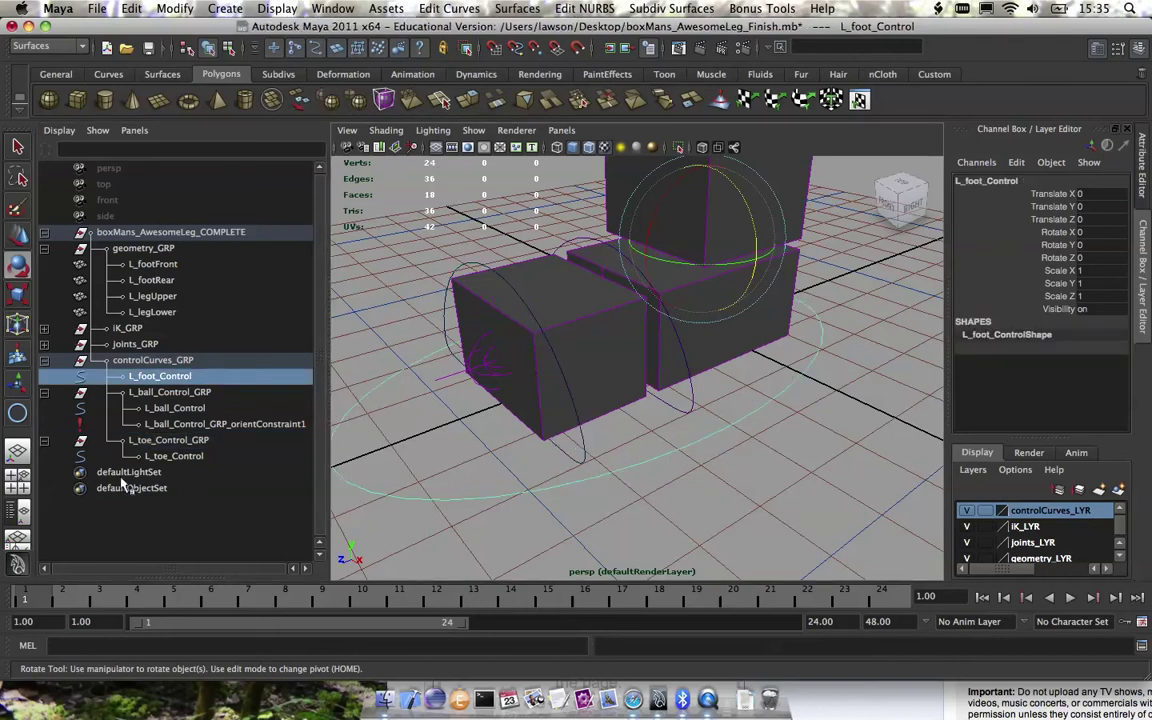
{"action": "left_click", "coordinate": [169, 441], "text": "ctrl"}
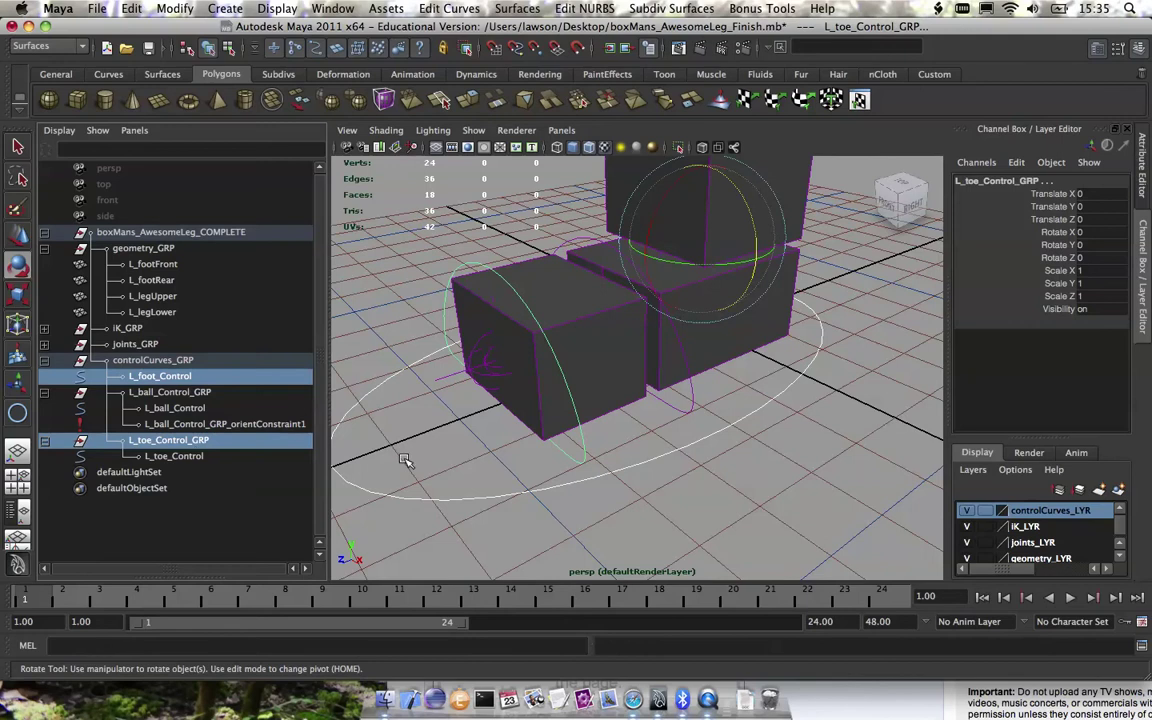
{"action": "key", "text": "space"}
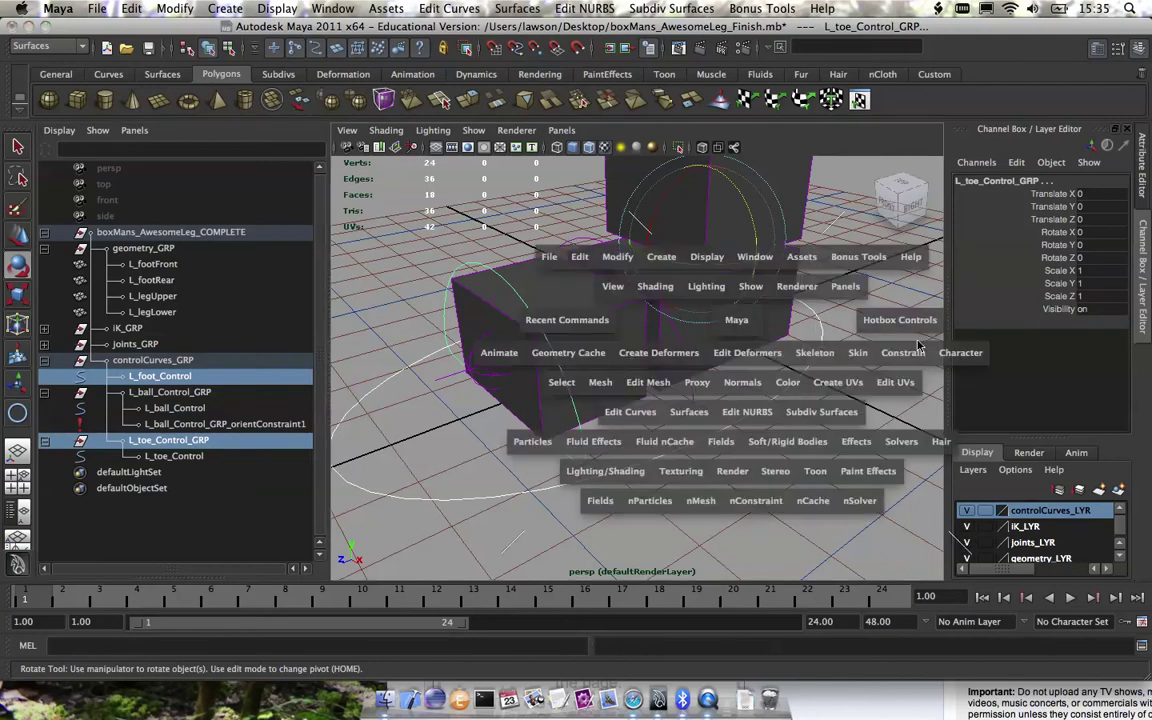
{"action": "left_click", "coordinate": [903, 352]}
{"action": "left_click", "coordinate": [929, 450]}
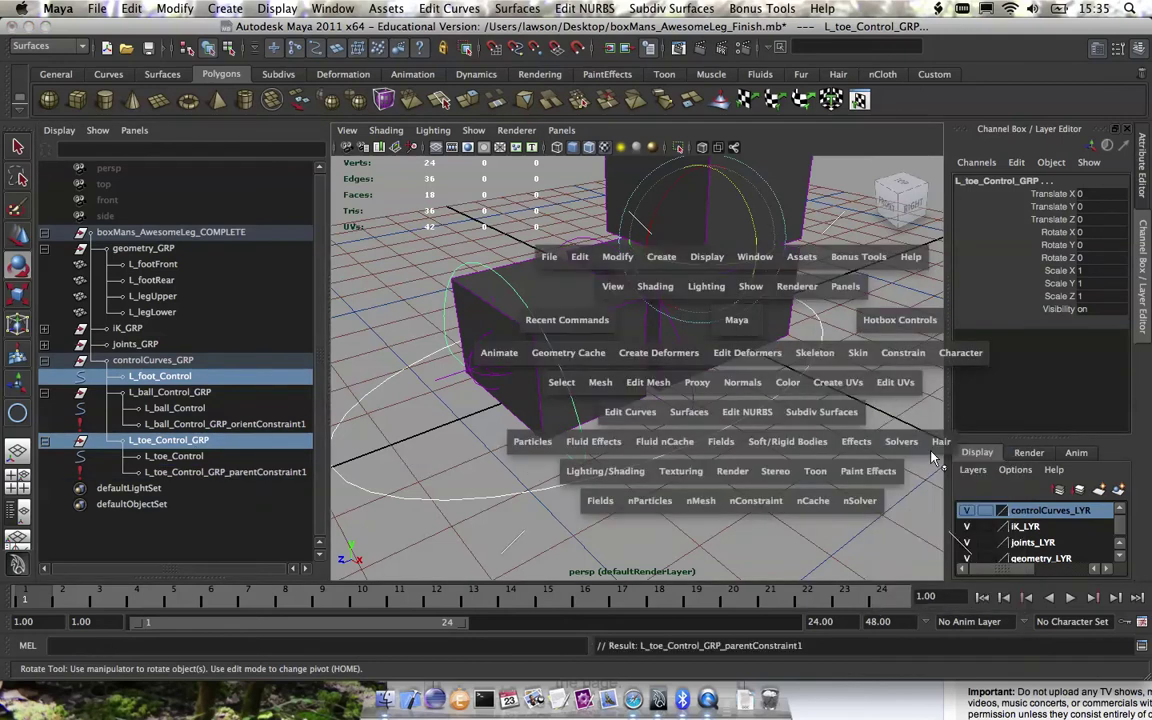
Test-move L_foot_Control about 0.37 down in Y, undo the move, and re-enter 0 for its Translate Z
{"action": "left_click_drag", "start_coordinate": [689, 422], "coordinate": [670, 370], "text": "alt"}
{"action": "key", "text": "w"}
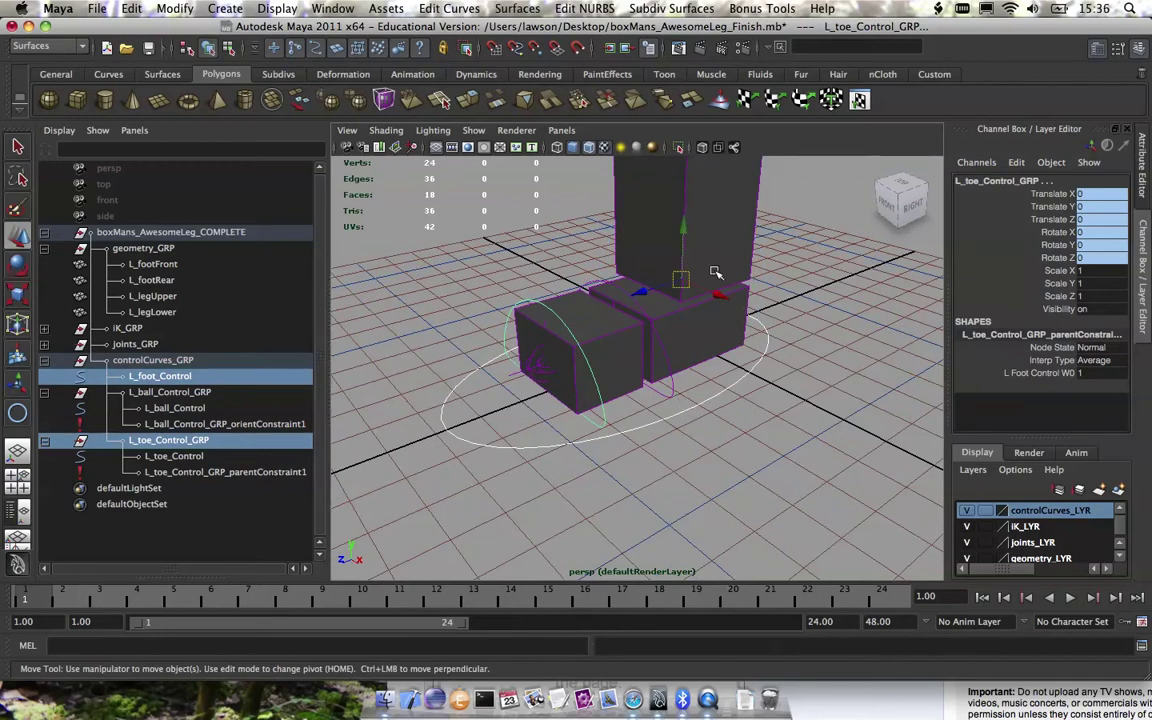
{"action": "left_click", "coordinate": [702, 374]}
{"action": "left_click", "coordinate": [698, 409]}
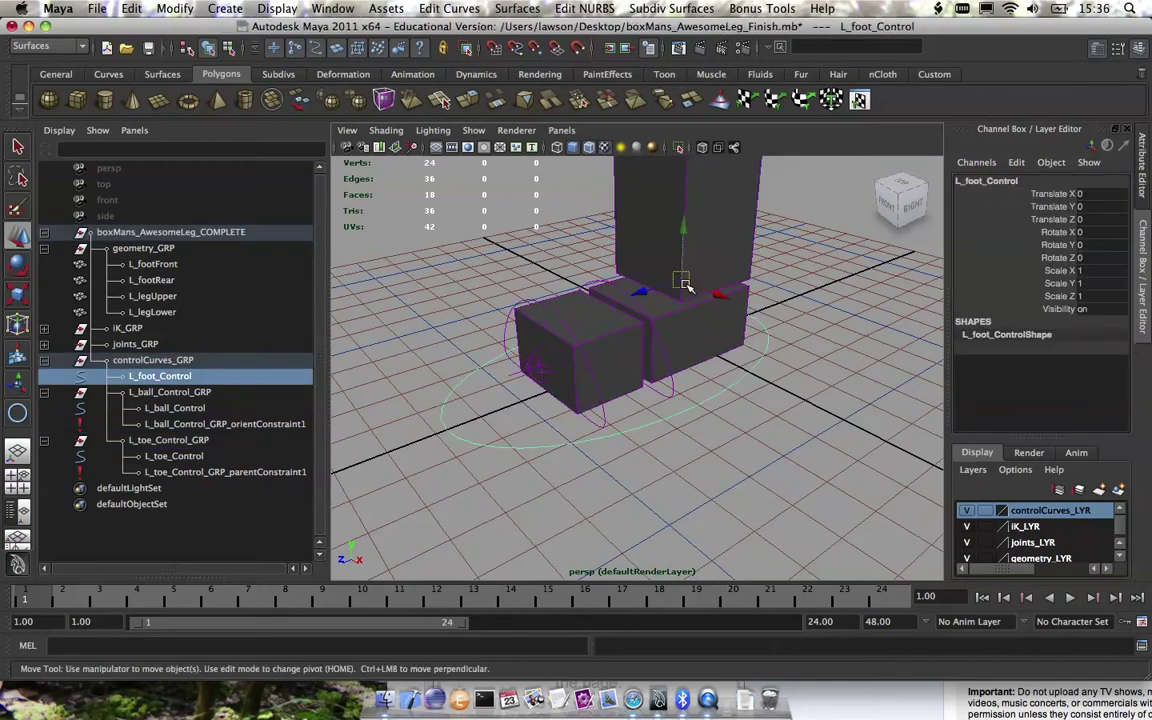
{"action": "mouse_move", "coordinate": [682, 282]}
{"action": "left_mouse_down"}
{"action": "mouse_move", "coordinate": [687, 352]}
{"action": "mouse_move", "coordinate": [776, 347]}
{"action": "mouse_move", "coordinate": [697, 220]}
{"action": "mouse_move", "coordinate": [633, 346]}
{"action": "mouse_move", "coordinate": [806, 363]}
{"action": "mouse_move", "coordinate": [699, 273]}
{"action": "mouse_move", "coordinate": [779, 370]}
{"action": "mouse_move", "coordinate": [648, 339]}
{"action": "mouse_move", "coordinate": [689, 368]}
{"action": "mouse_move", "coordinate": [633, 275]}
{"action": "mouse_move", "coordinate": [738, 311]}
{"action": "mouse_move", "coordinate": [685, 299]}
{"action": "left_mouse_up"}
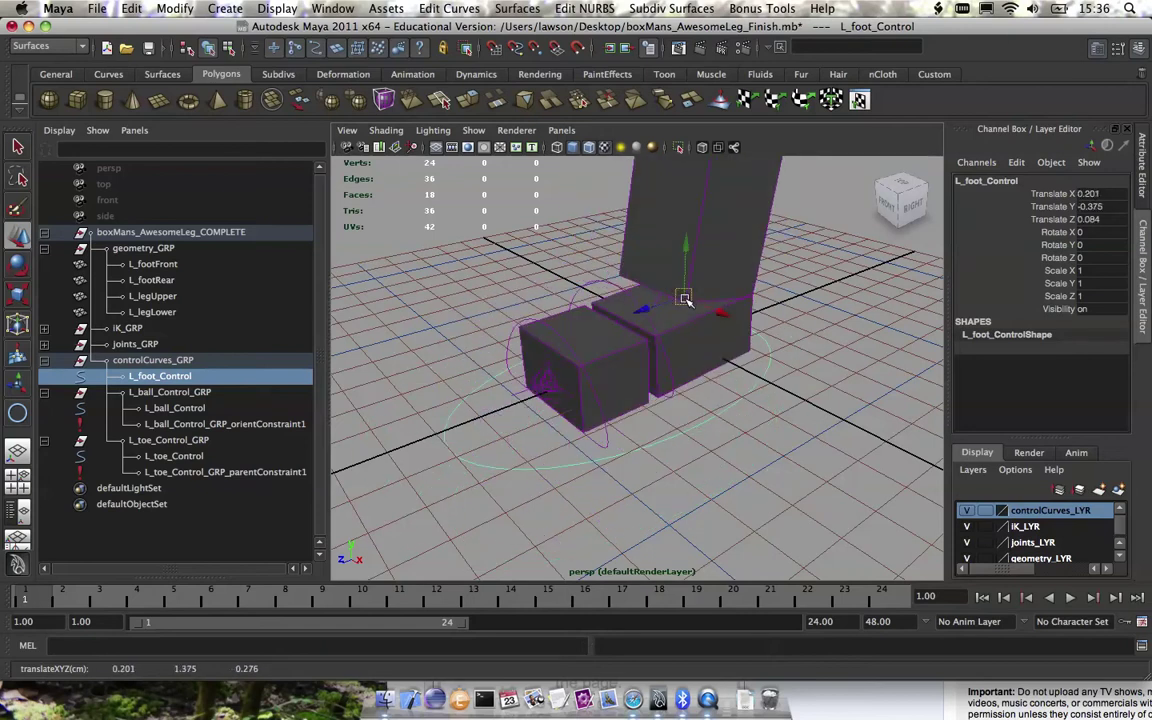
{"action": "key", "text": "z"}
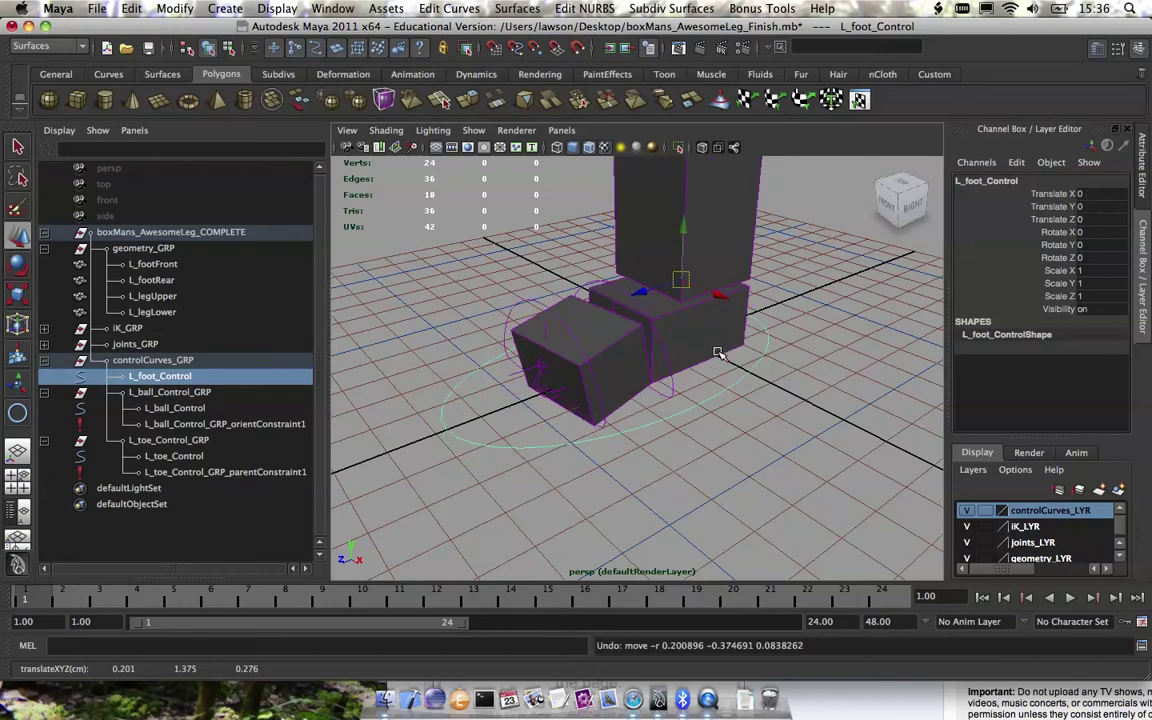
{"action": "left_click", "coordinate": [1090, 220]}
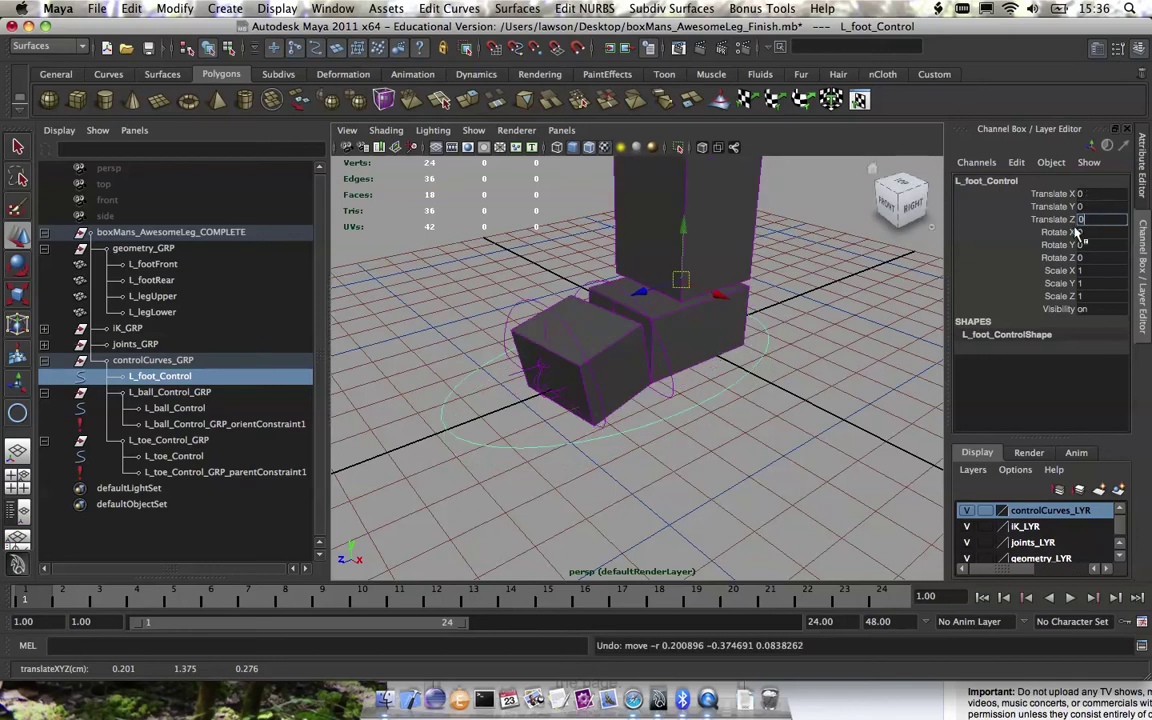
{"action": "key", "text": "Return"}
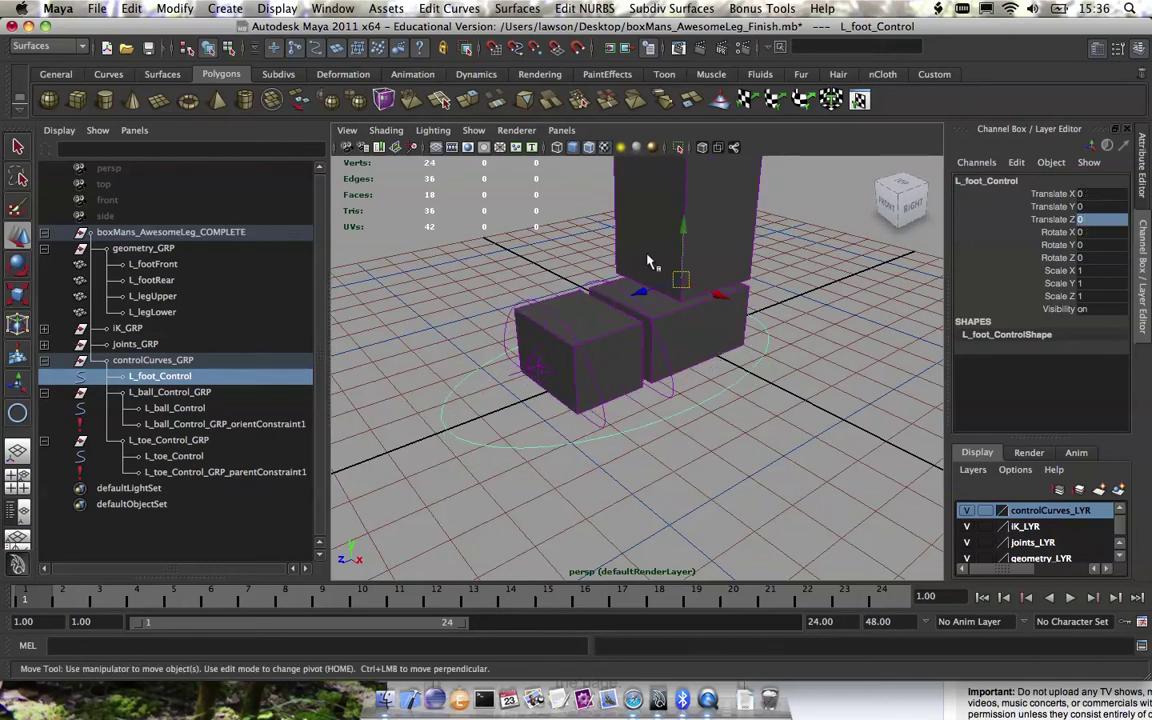
Select L_ball_Control and examine its pivot against the foot joints in wireframe display
{"action": "scroll", "coordinate": [710, 362], "scroll_direction": "up", "scroll_amount": 5}
{"action": "scroll", "coordinate": [710, 364], "scroll_direction": "down", "scroll_amount": 3}
{"action": "left_click", "coordinate": [688, 410]}
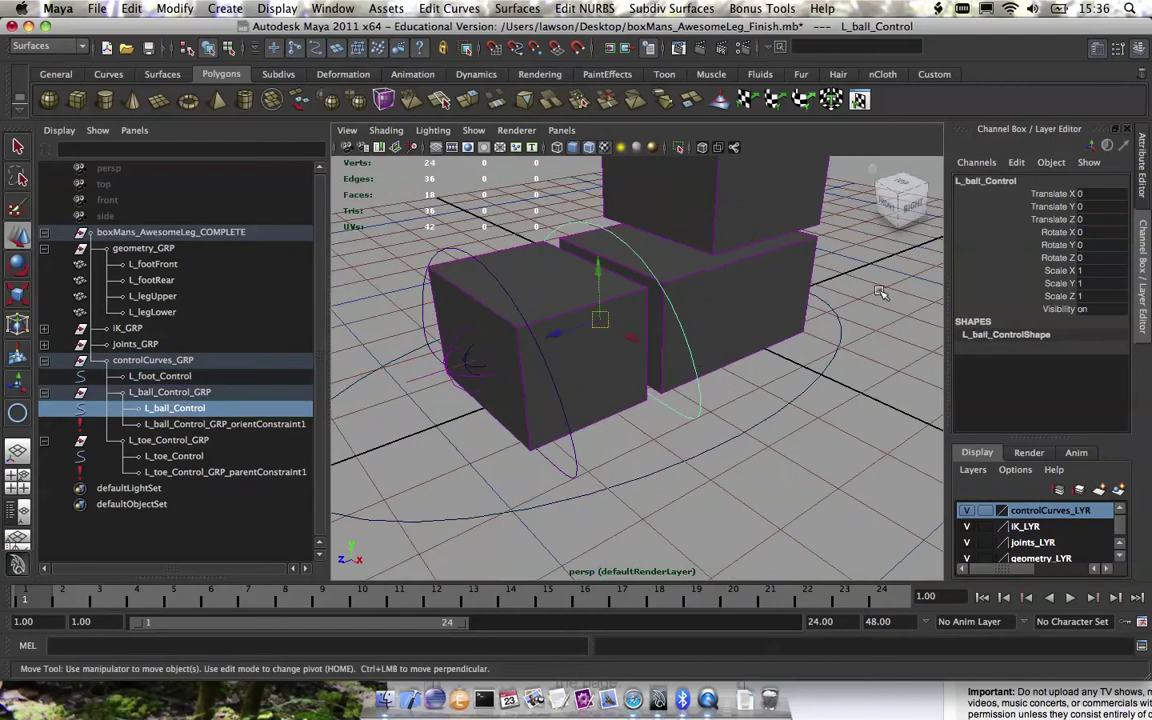
{"action": "left_click", "coordinate": [1092, 207]}
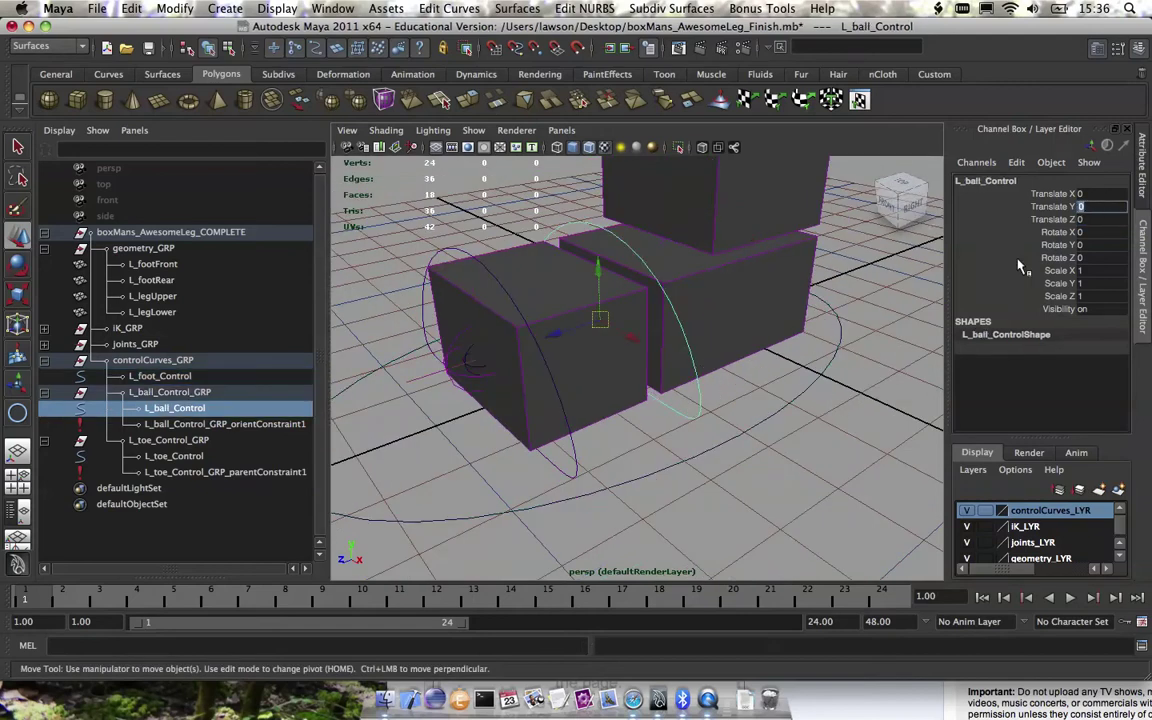
{"action": "left_click", "coordinate": [765, 404]}
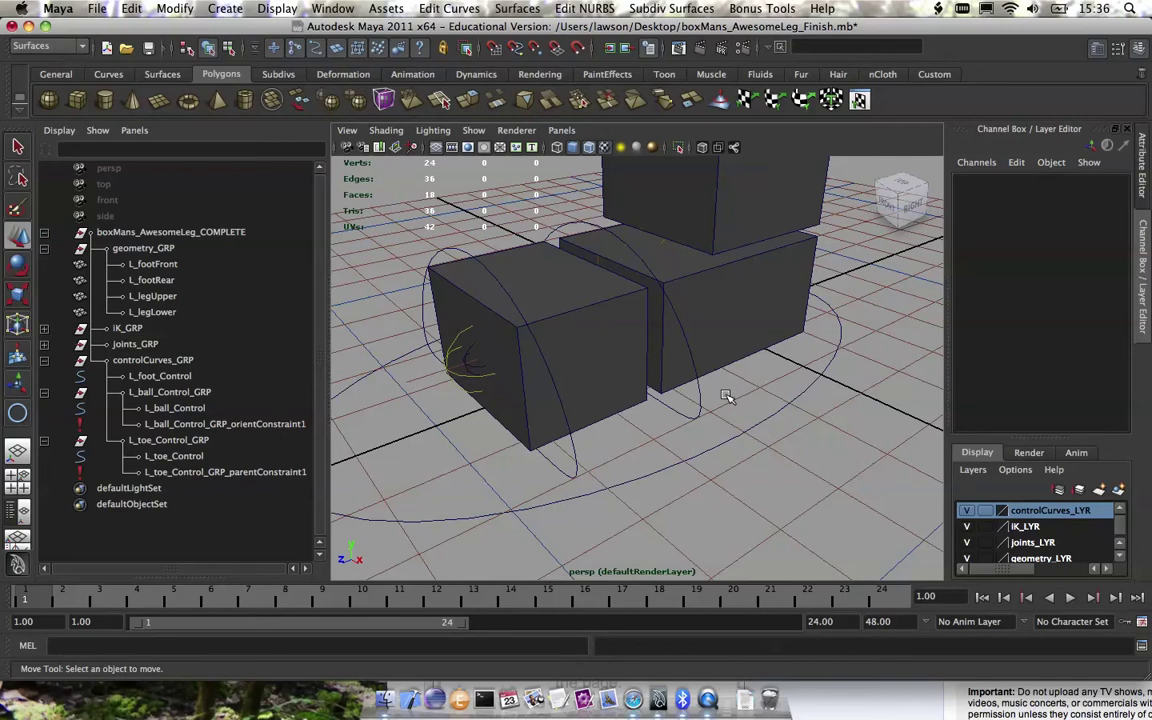
{"action": "key", "text": "4"}
{"action": "left_click", "coordinate": [628, 352]}
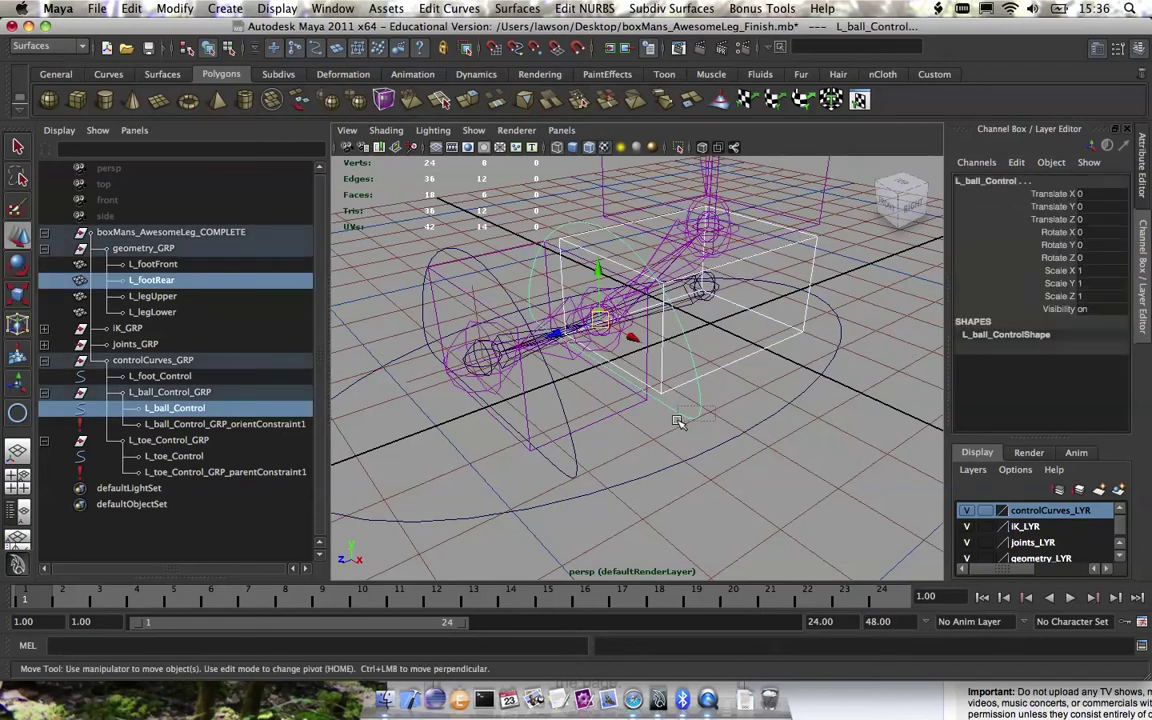
{"action": "left_click_drag", "start_coordinate": [704, 352], "coordinate": [793, 318], "text": "alt"}
{"action": "left_click_drag", "start_coordinate": [674, 312], "coordinate": [740, 347], "text": "alt"}
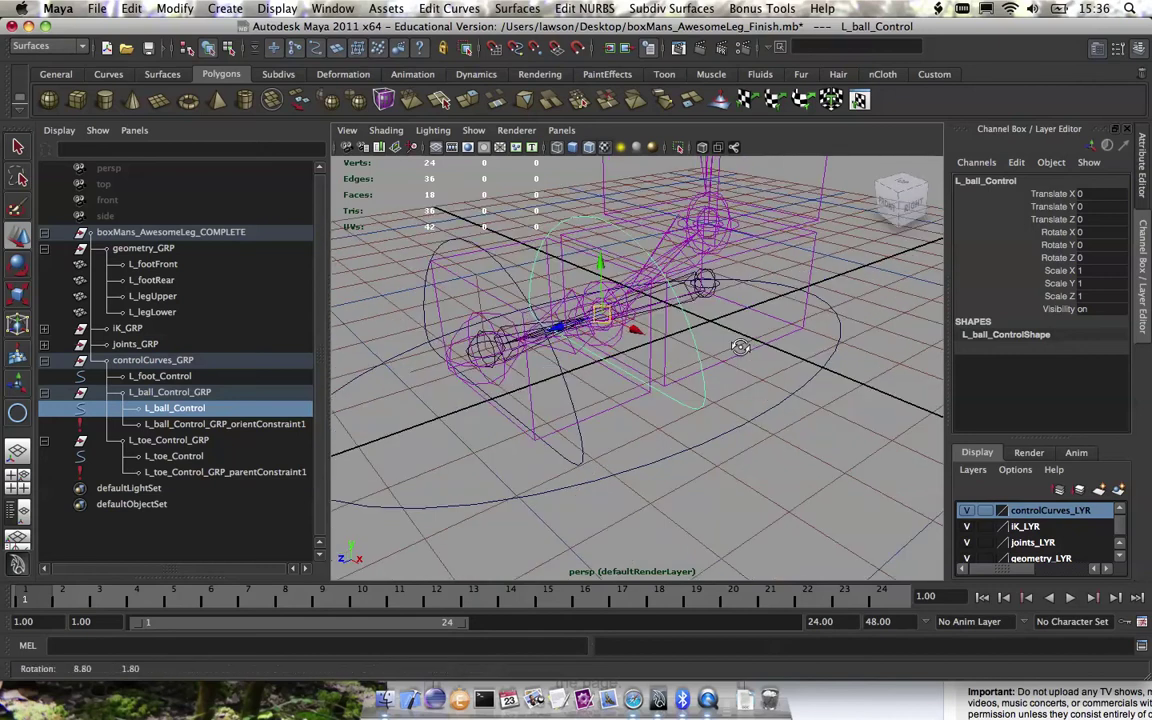
Test-rotate L_ball_Control and undo the rotation
{"action": "key", "text": "e"}
{"action": "left_click_drag", "start_coordinate": [534, 266], "coordinate": [718, 316]}
{"action": "key", "text": "z"}
{"action": "key", "text": "w"}
Point-constrain L_ball_Control to the L_RF_ball joint
{"action": "right_click_drag", "start_coordinate": [682, 301], "coordinate": [674, 333], "text": "alt"}
{"action": "left_click_drag", "start_coordinate": [674, 333], "coordinate": [592, 300], "text": "alt"}
{"action": "left_click", "coordinate": [592, 301]}
{"action": "left_click", "coordinate": [567, 357]}
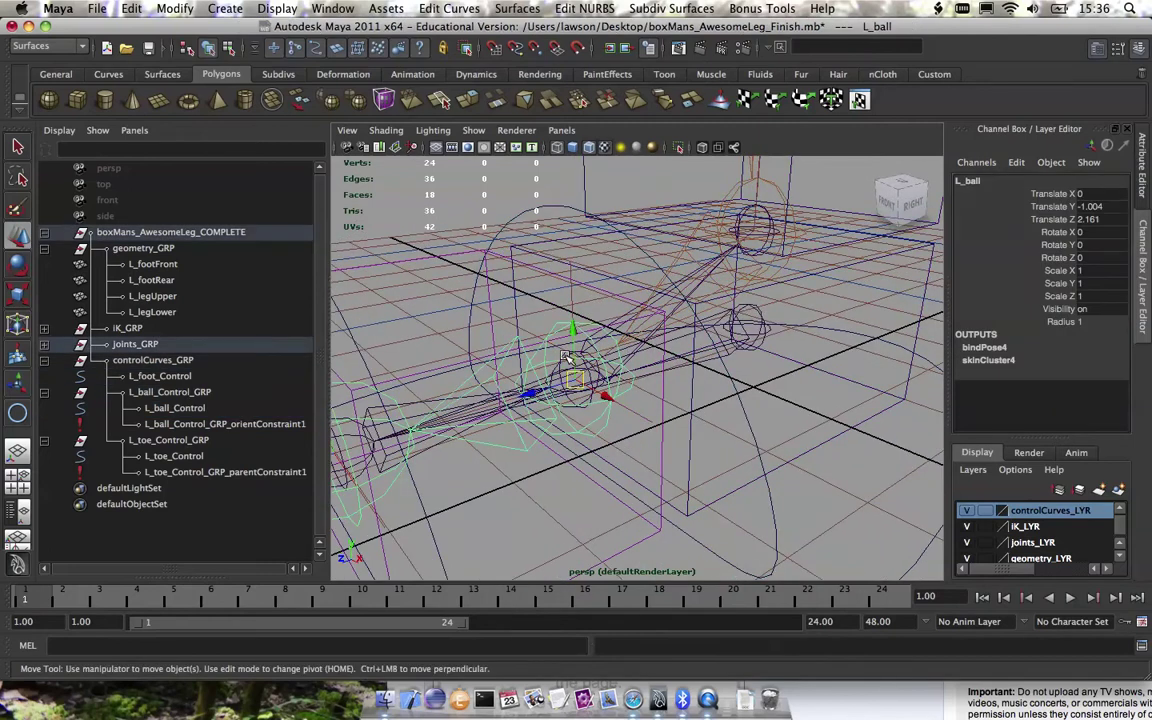
{"action": "left_click", "coordinate": [556, 370]}
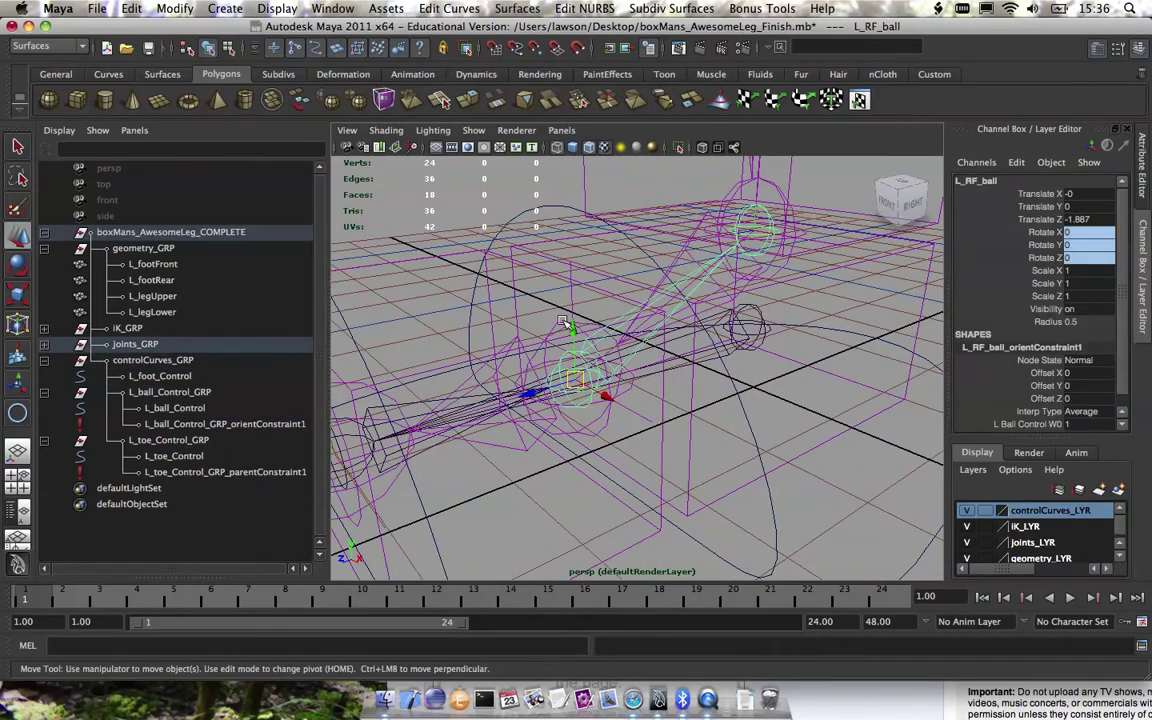
{"action": "left_click", "coordinate": [548, 210]}
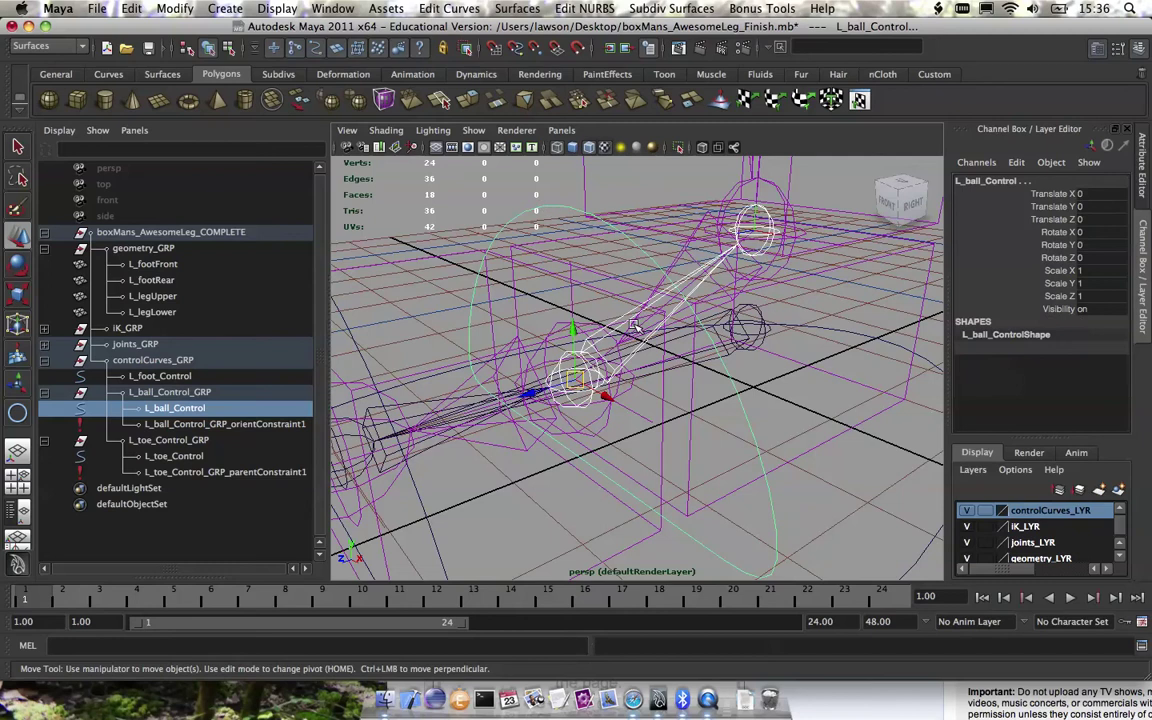
{"action": "left_click_drag", "start_coordinate": [628, 336], "coordinate": [664, 352], "text": "alt"}
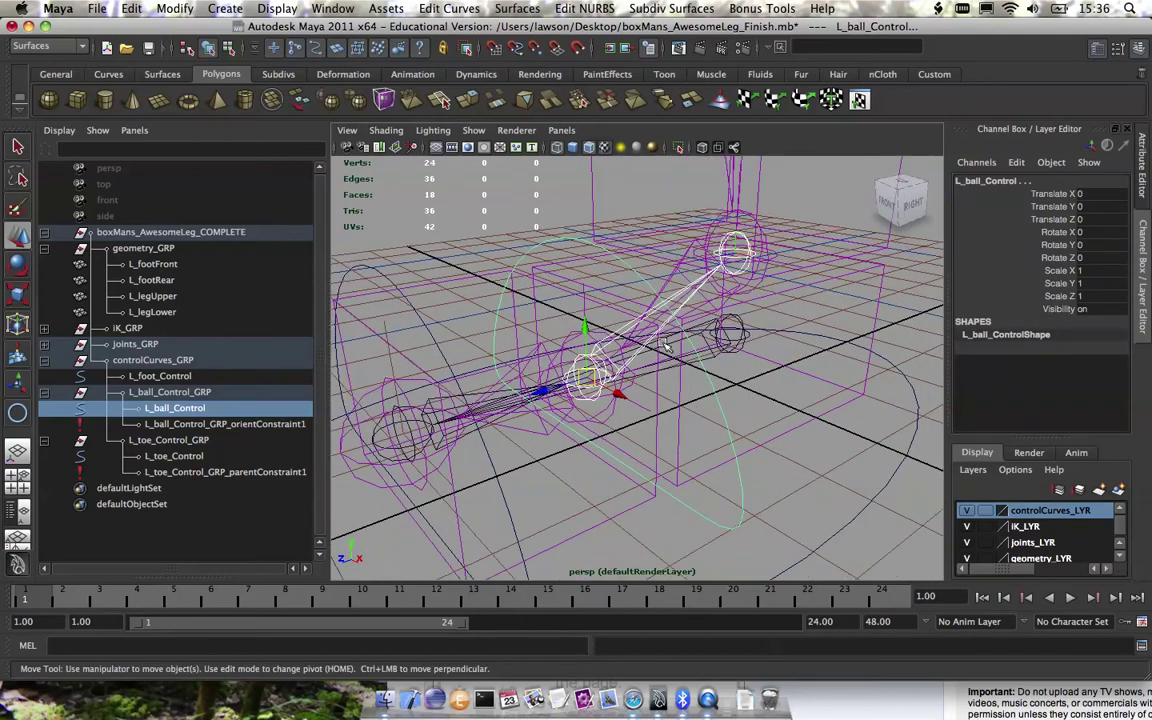
{"action": "key", "text": "space"}
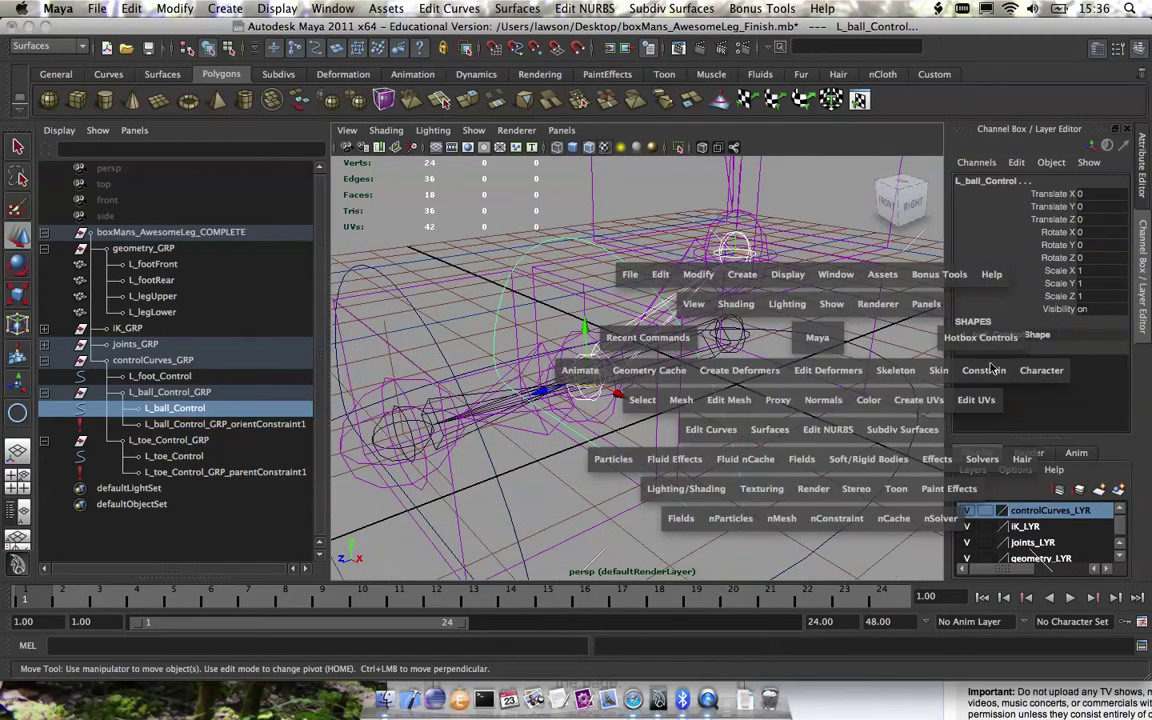
{"action": "key", "text": "space"}
{"action": "left_click", "coordinate": [995, 364]}
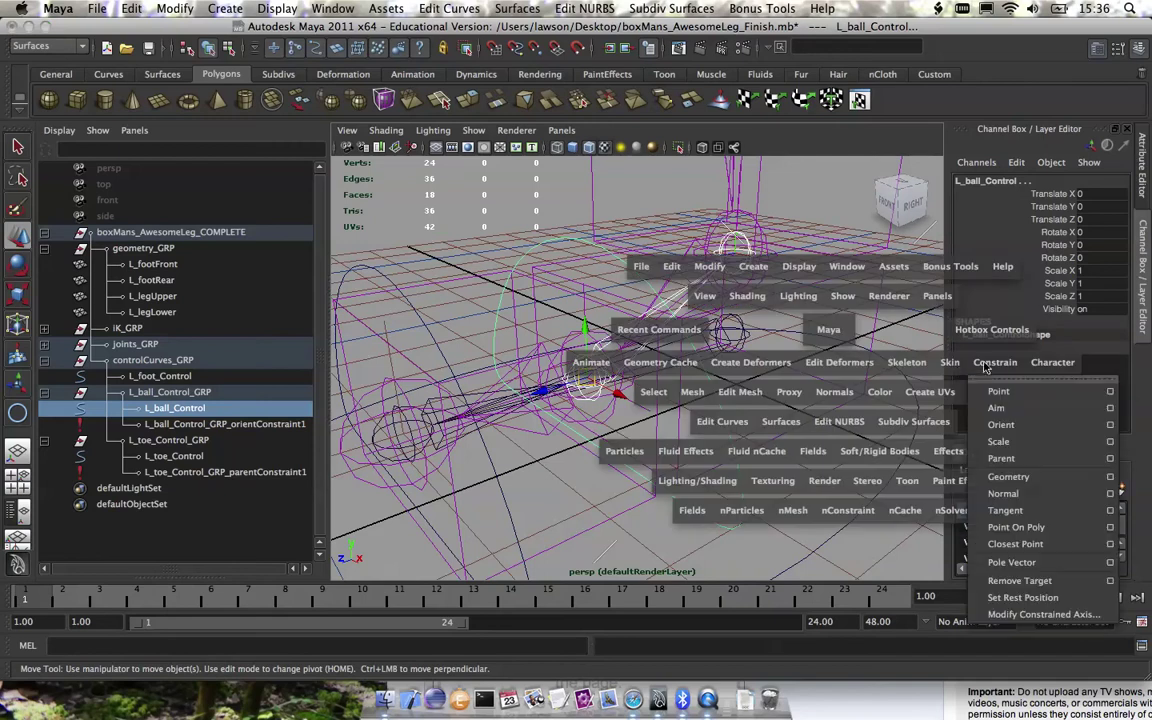
{"action": "left_click", "coordinate": [998, 391]}
Test-move L_foot_Control freely twice and undo each move
{"action": "left_click_drag", "start_coordinate": [891, 346], "coordinate": [678, 435], "text": "alt"}
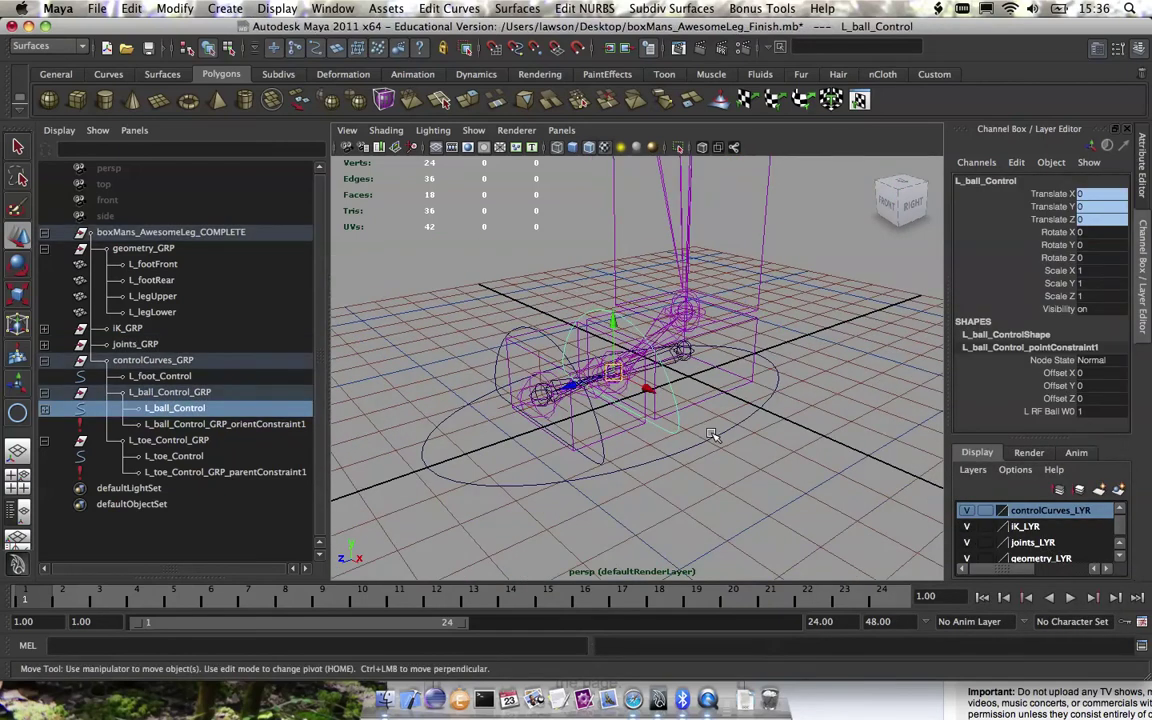
{"action": "left_click", "coordinate": [662, 448], "text": "shift"}
{"action": "left_click", "coordinate": [668, 375]}
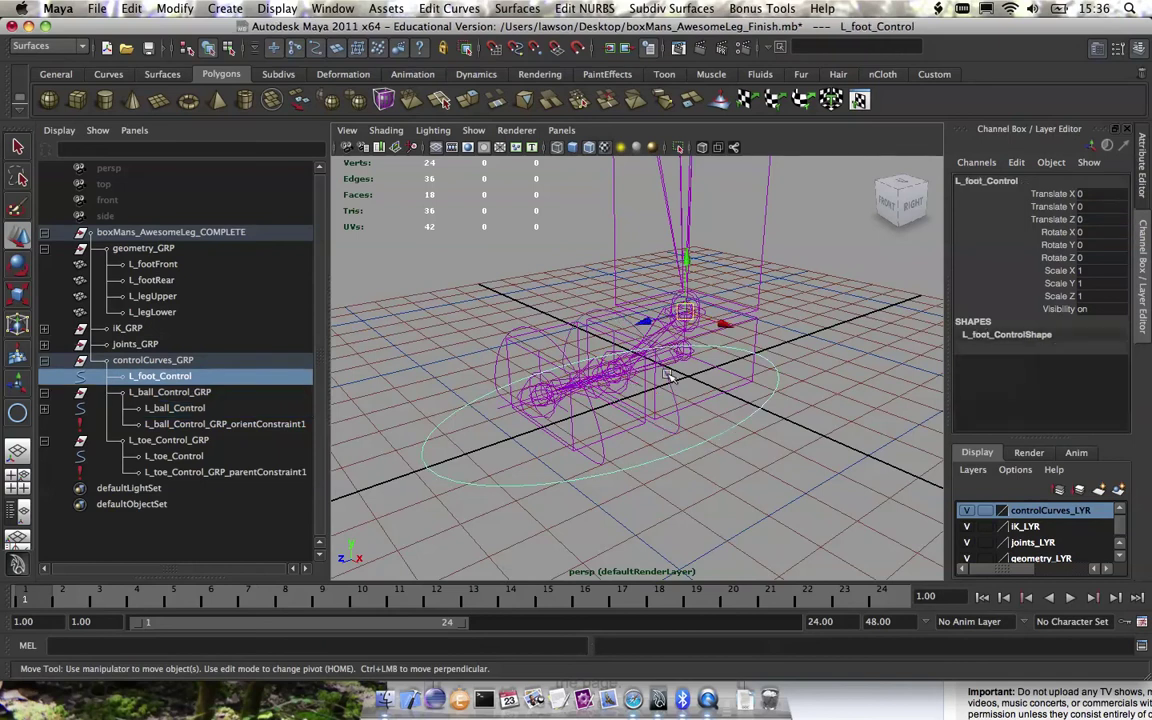
{"action": "mouse_move", "coordinate": [685, 311]}
{"action": "left_mouse_down"}
{"action": "mouse_move", "coordinate": [656, 250]}
{"action": "mouse_move", "coordinate": [648, 262]}
{"action": "left_mouse_up"}
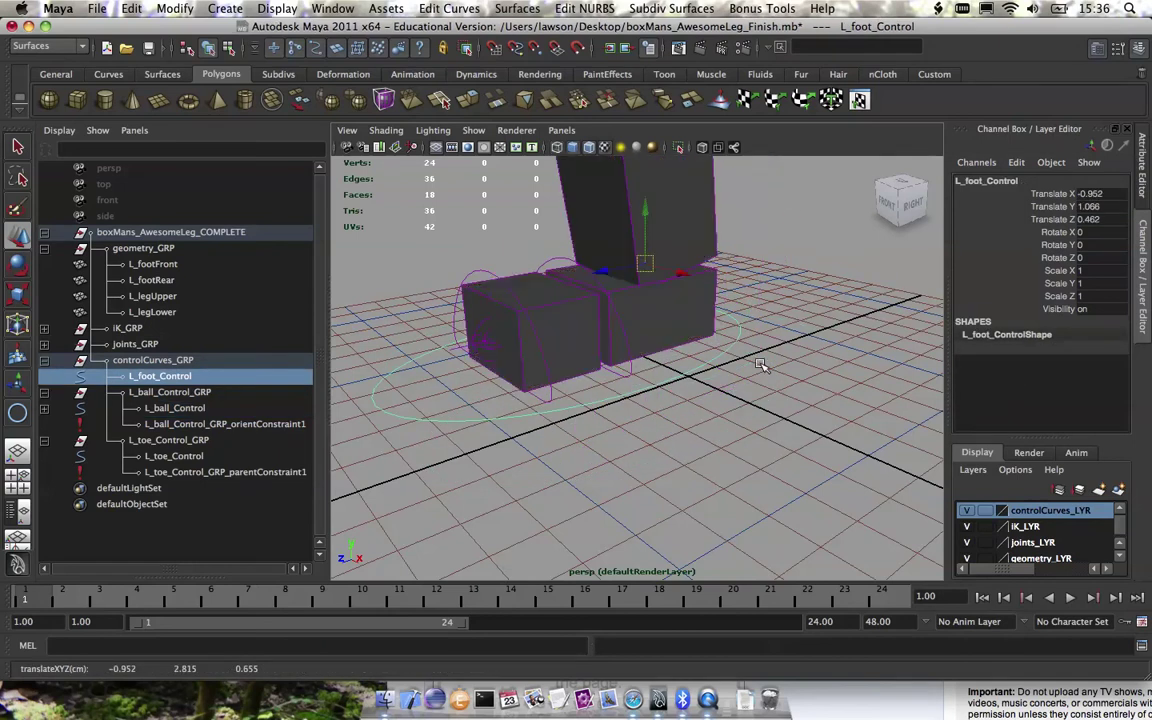
{"action": "key", "text": "super+z"}
{"action": "left_click_drag", "start_coordinate": [690, 318], "coordinate": [638, 272]}
{"action": "key", "text": "super+z"}
Test-rotate L_toe_Control to about 17.2, 22.3, -12.8, test-move it and undo the move, and rotate it again
{"action": "right_click_drag", "start_coordinate": [766, 289], "coordinate": [716, 308], "text": "alt"}
{"action": "left_click", "coordinate": [609, 411]}
{"action": "left_click", "coordinate": [613, 415]}
{"action": "key", "text": "e"}
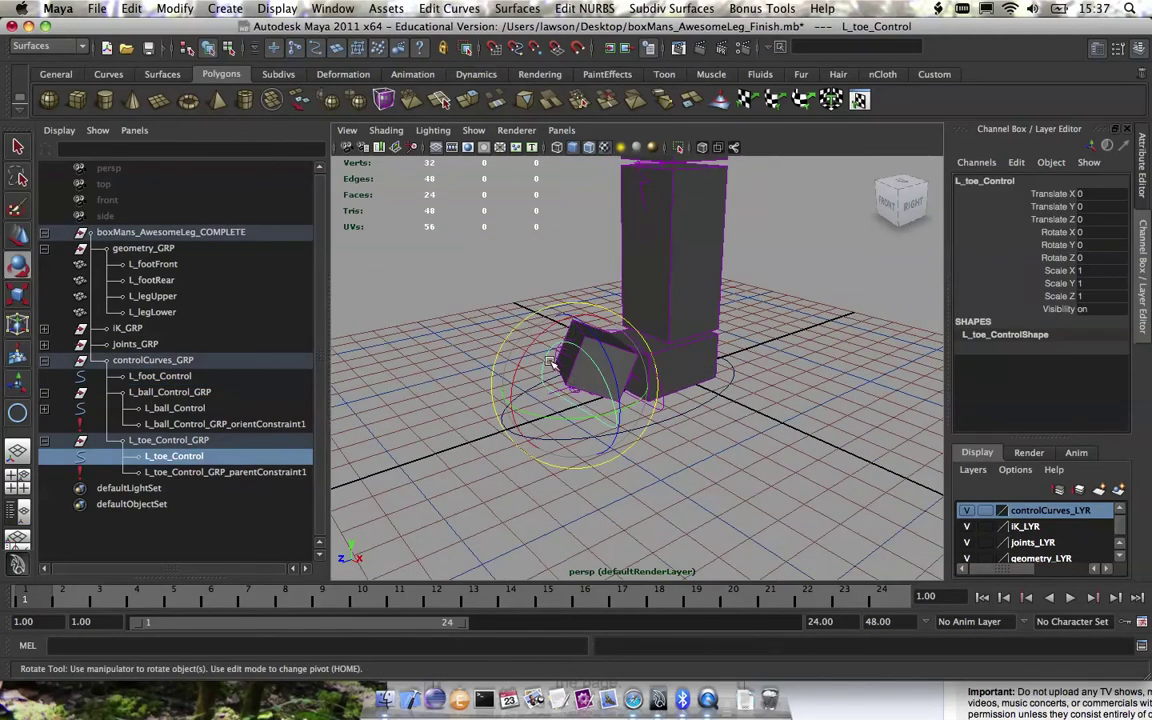
{"action": "left_click_drag", "start_coordinate": [549, 362], "coordinate": [567, 308]}
{"action": "key", "text": "w"}
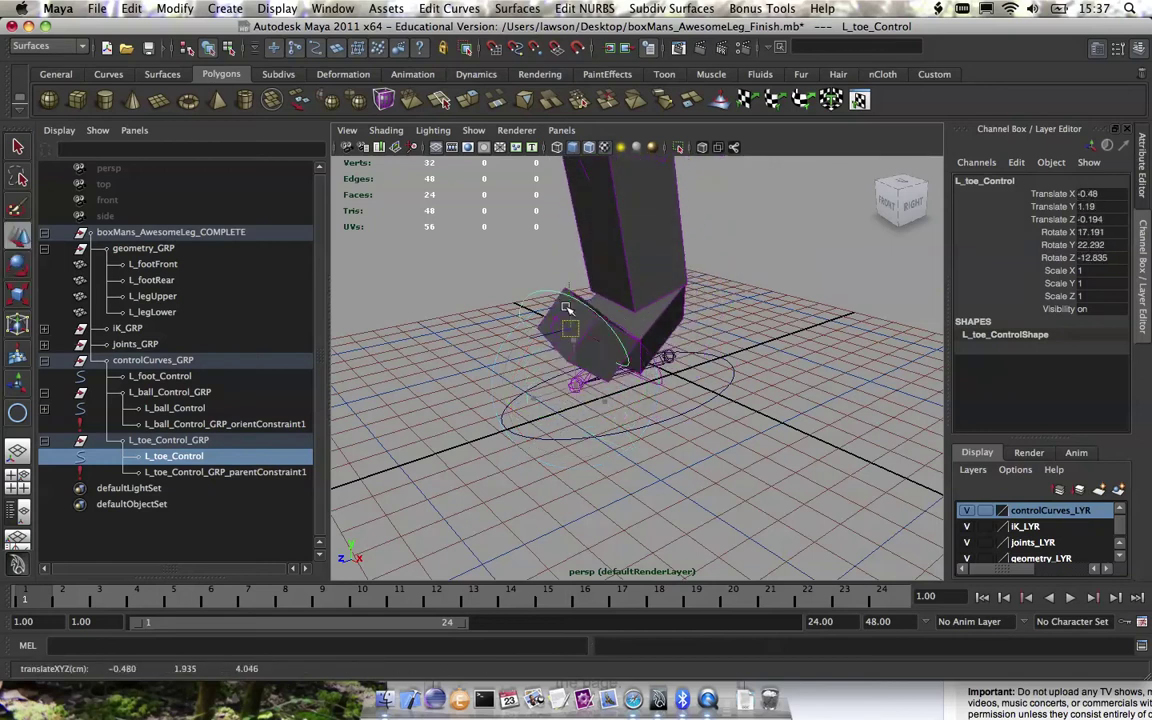
{"action": "key", "text": "z"}
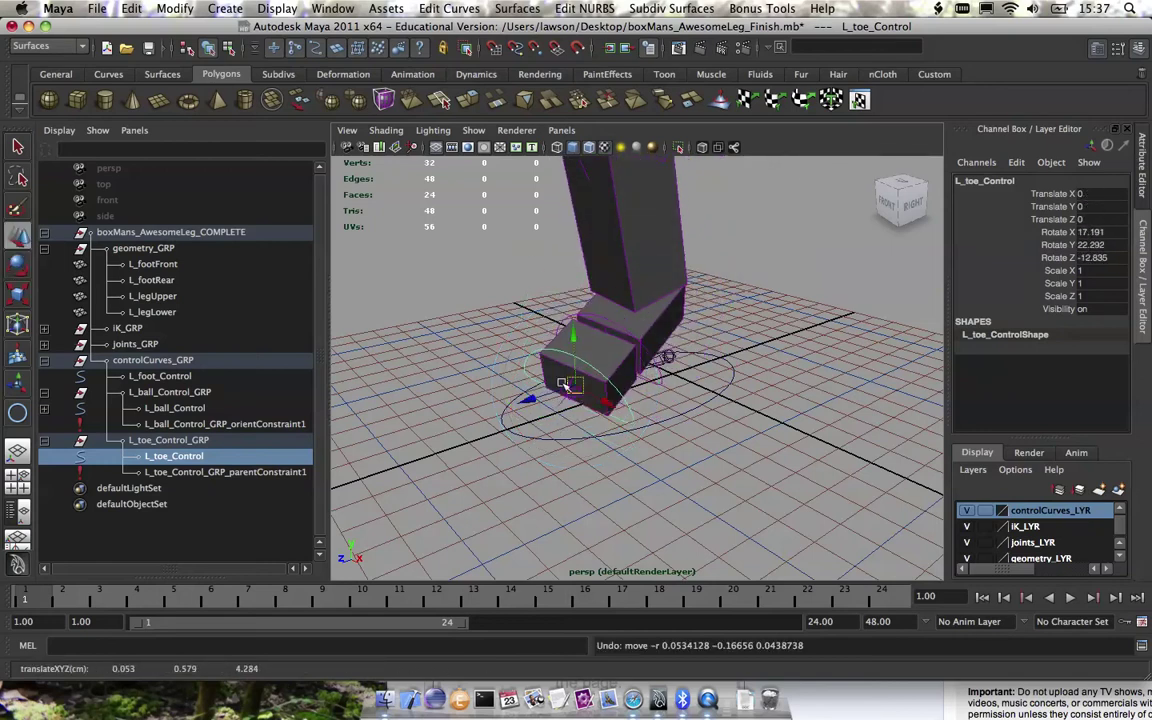
{"action": "key", "text": "e"}
{"action": "left_click_drag", "start_coordinate": [565, 385], "coordinate": [545, 392]}
Test-rotate L_ball_Control to about -39, 8.5, -15.8 and L_toe_Control to about 27.8, -19.3, -16.3
{"action": "left_click", "coordinate": [680, 451]}
{"action": "right_click_drag", "start_coordinate": [592, 400], "coordinate": [655, 388], "text": "alt"}
{"action": "left_click", "coordinate": [674, 390]}
{"action": "left_click_drag", "start_coordinate": [595, 307], "coordinate": [641, 290]}
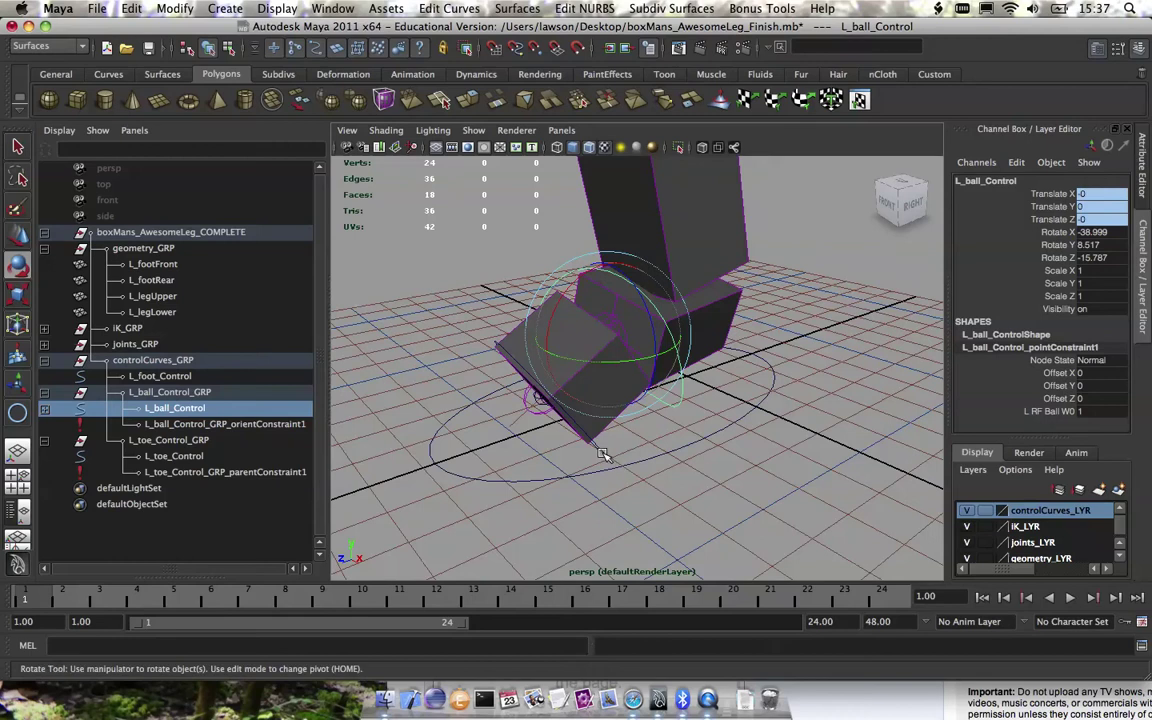
{"action": "left_click", "coordinate": [545, 410]}
{"action": "left_click_drag", "start_coordinate": [545, 410], "coordinate": [634, 335]}
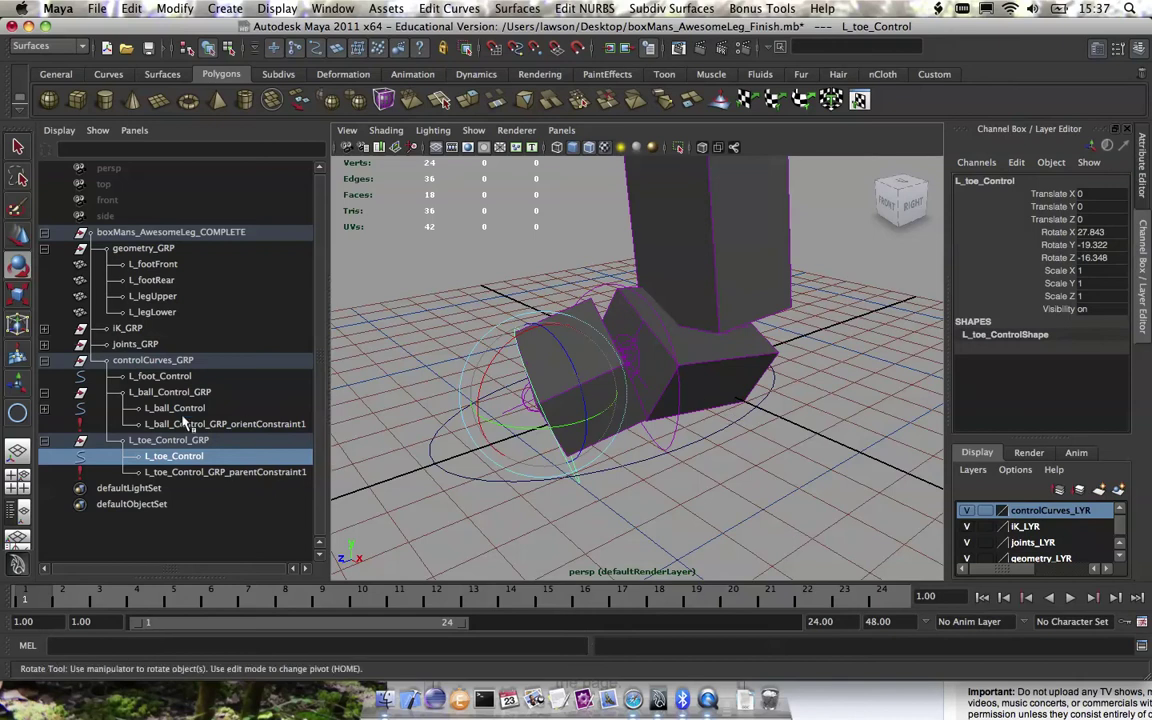
Test-move L_foot_Control to about -1.1, 1.67, 0.25, test-rotate it, and undo both changes
{"action": "left_click", "coordinate": [697, 441]}
{"action": "left_click", "coordinate": [694, 439]}
{"action": "key", "text": "w"}
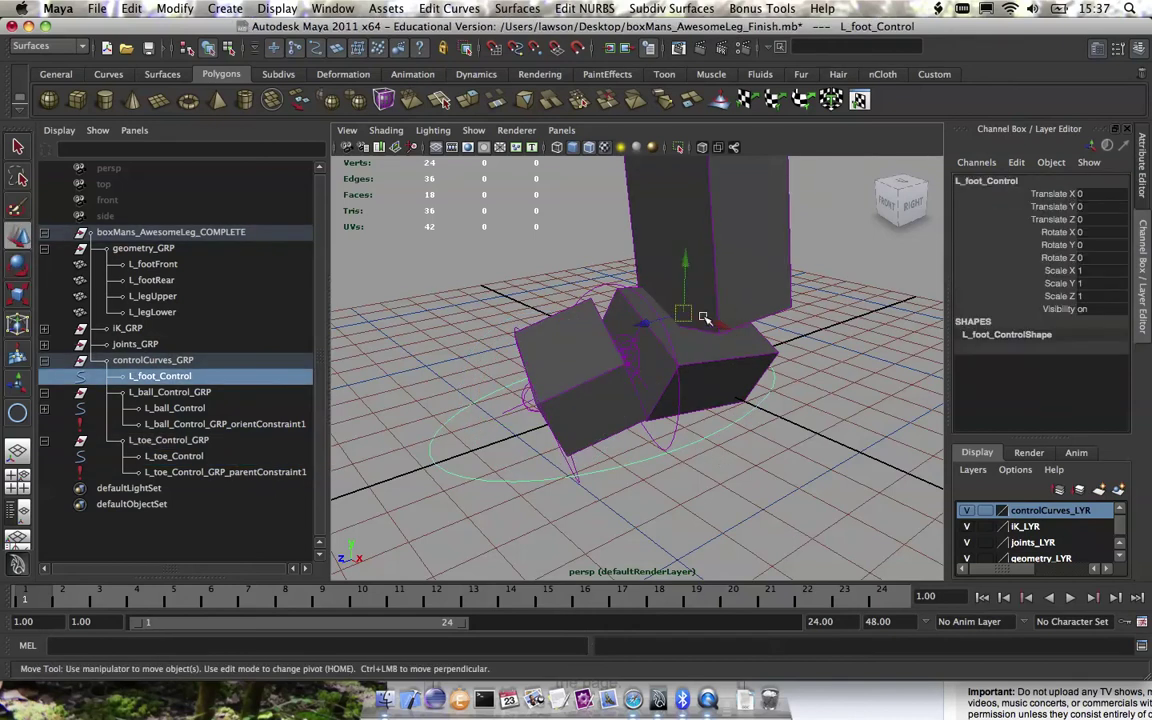
{"action": "left_click_drag", "start_coordinate": [625, 352], "coordinate": [636, 203]}
{"action": "key", "text": "e"}
{"action": "key", "text": "z"}
{"action": "key", "text": "z"}
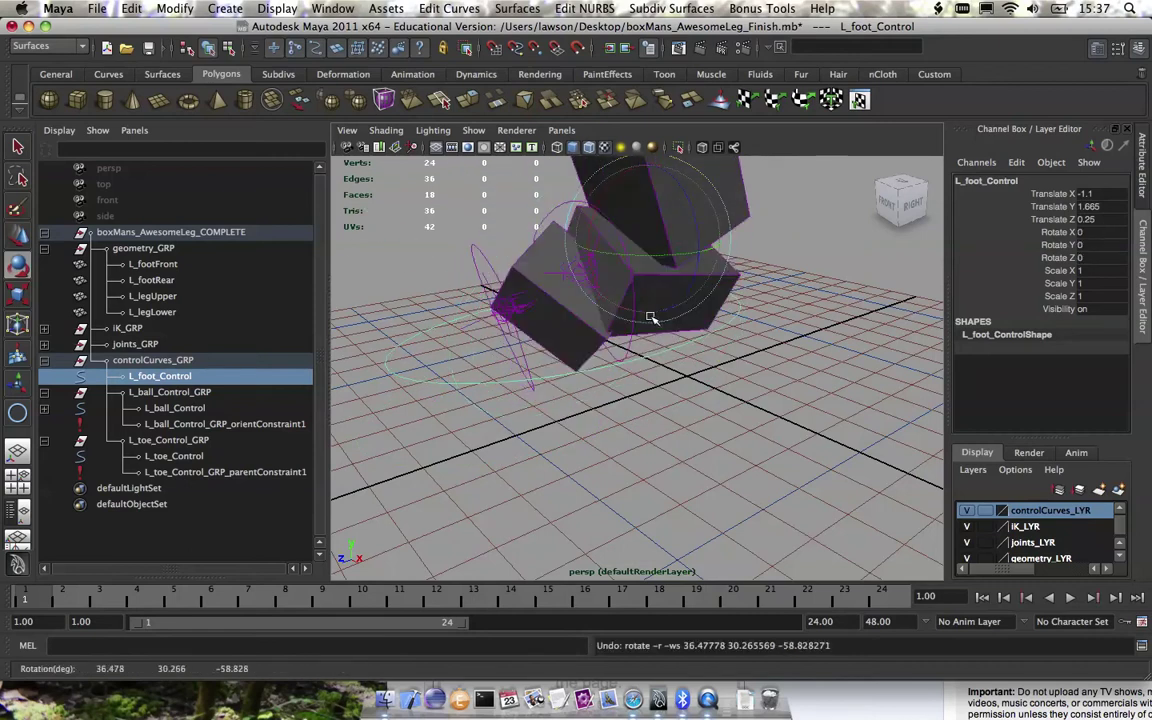
Set Translate Z and Rotate X, Y and Z of L_ball_Control and L_toe_Control to 0, and clear the selection
{"action": "left_click", "coordinate": [652, 448]}
{"action": "left_click", "coordinate": [659, 447]}
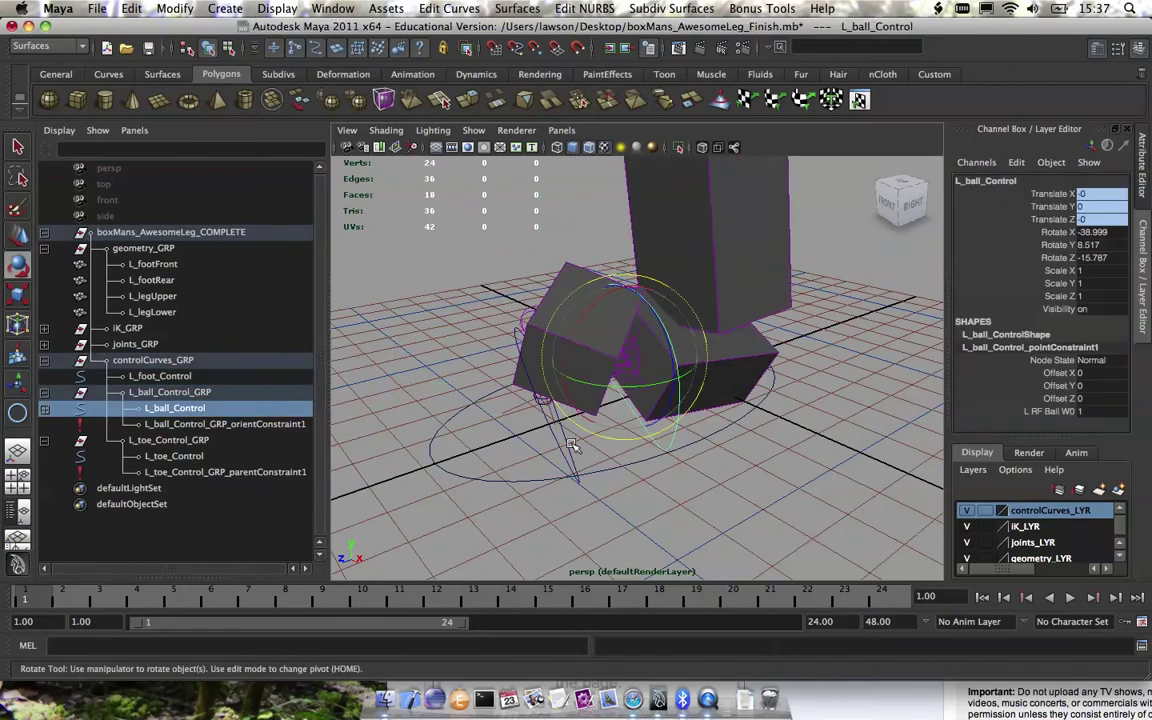
{"action": "left_click", "coordinate": [566, 444], "text": "shift"}
{"action": "left_click_drag", "start_coordinate": [1062, 218], "coordinate": [1090, 260]}
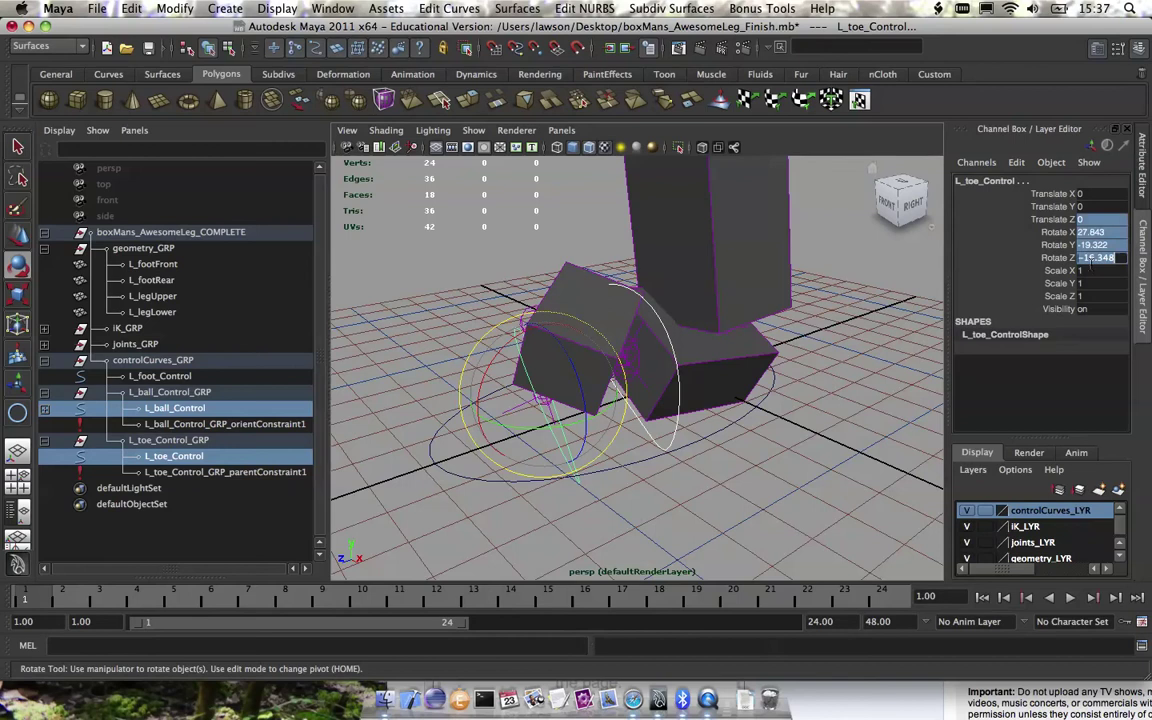
{"action": "type", "text": "0"}
{"action": "key", "text": "Return"}
{"action": "left_click", "coordinate": [680, 393]}
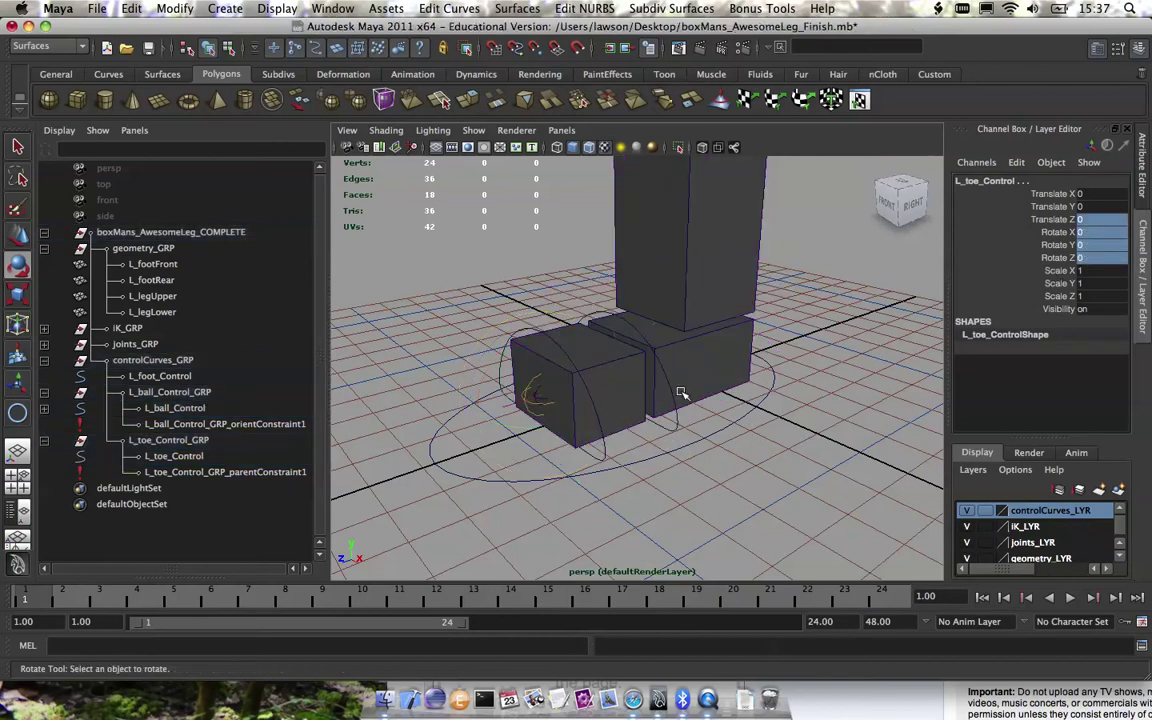
Test-rotate L_ball_Control on its own and undo the rotations
{"action": "left_click_drag", "start_coordinate": [648, 393], "coordinate": [697, 416], "text": "alt"}
{"action": "left_click", "coordinate": [742, 389]}
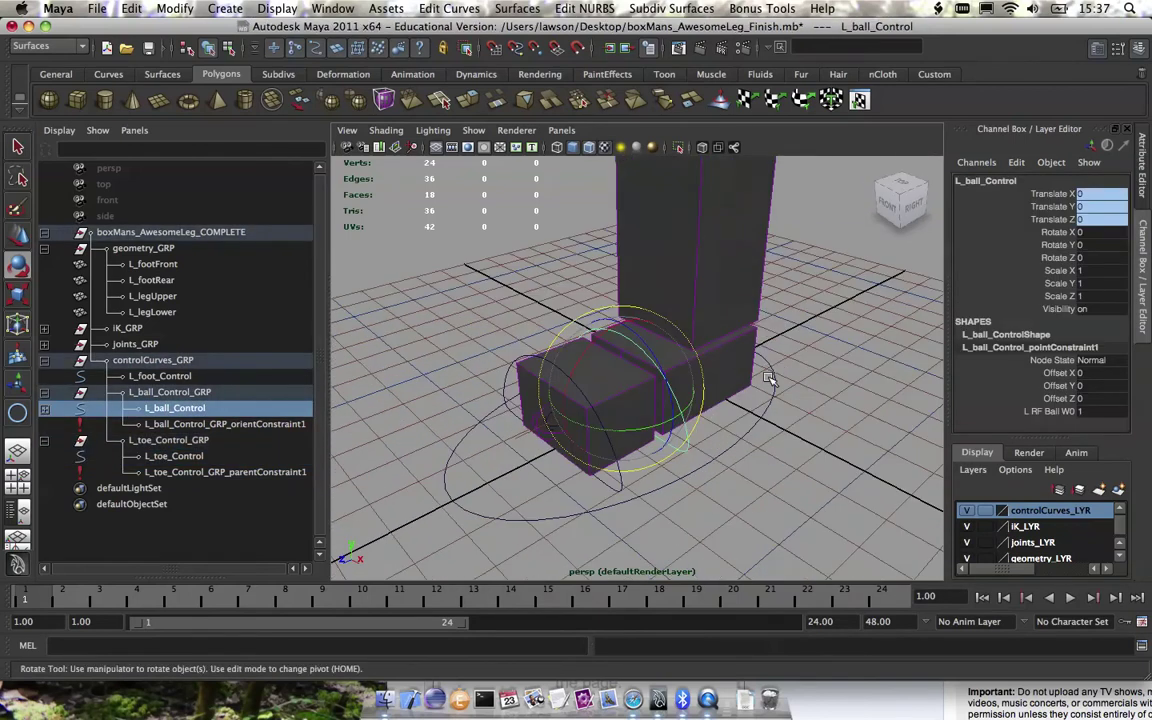
{"action": "left_click_drag", "start_coordinate": [664, 427], "coordinate": [568, 409]}
{"action": "key", "text": "super+z"}
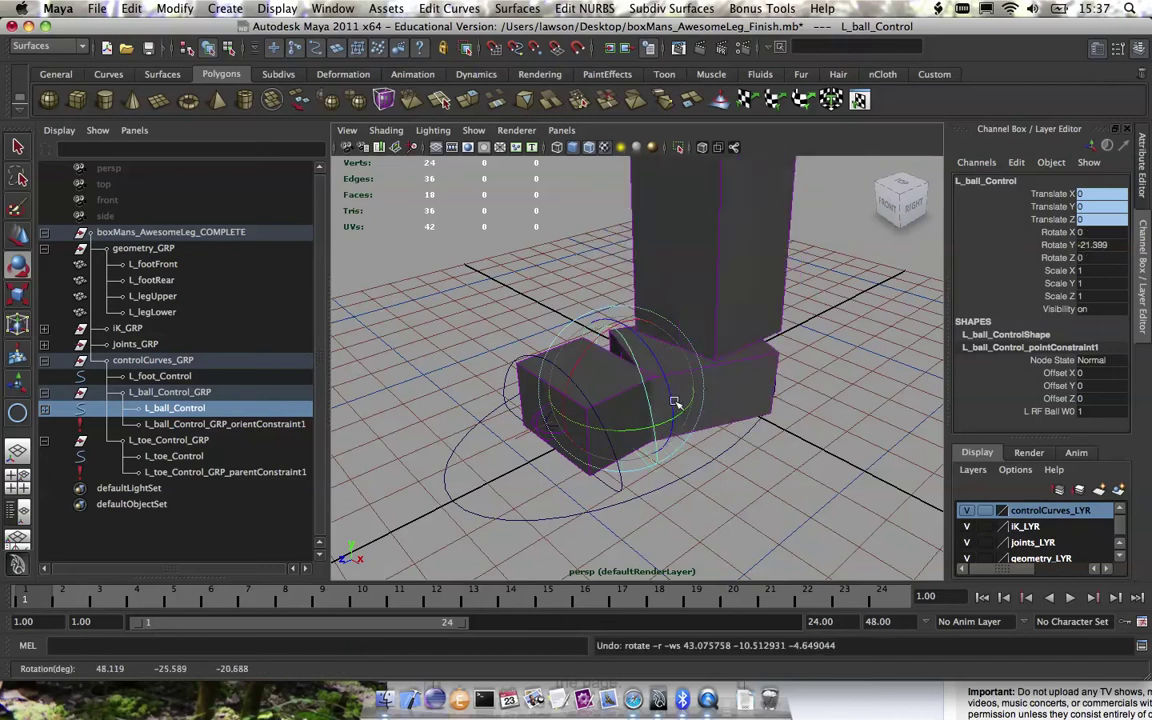
{"action": "key", "text": "super+z"}
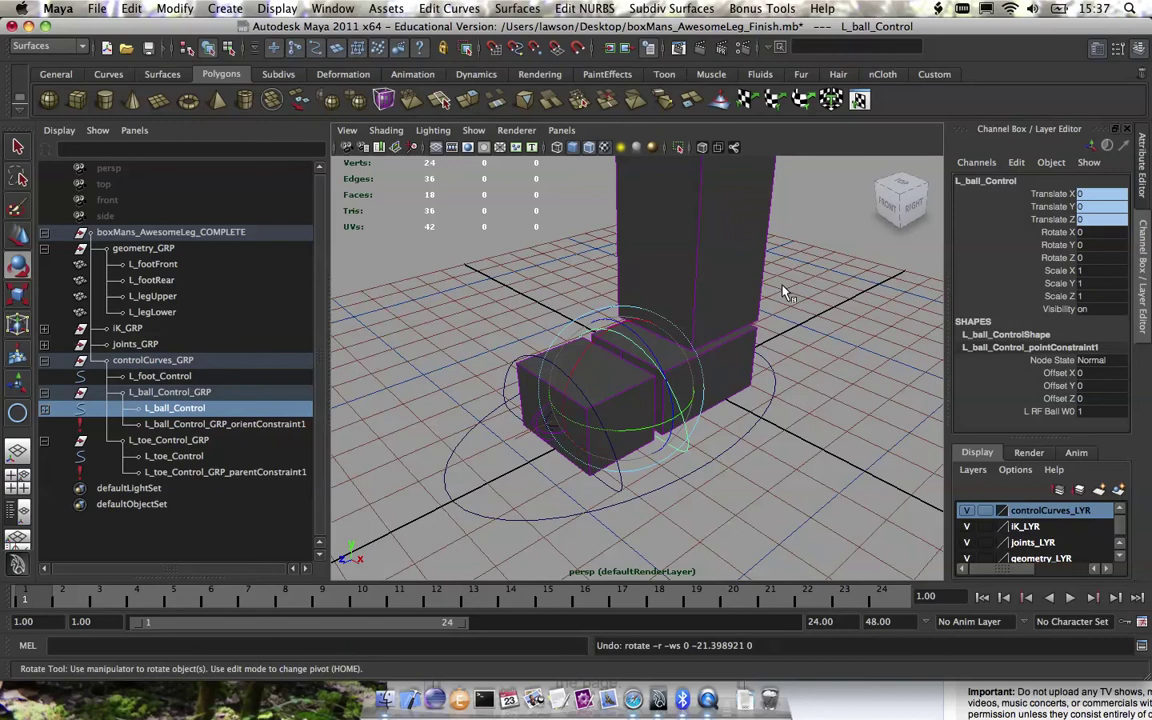
Select L_foot_Control to examine the foot setup, clear the selection, and examine the whole leg
{"action": "left_click", "coordinate": [896, 375]}
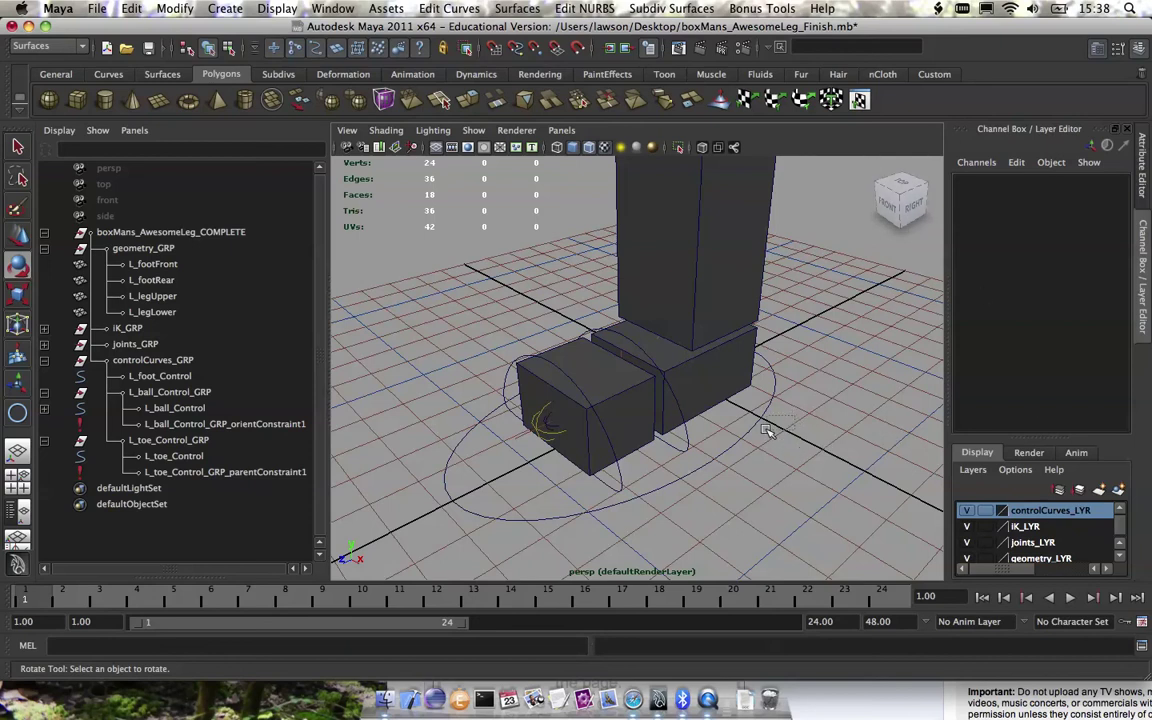
{"action": "left_click_drag", "start_coordinate": [793, 411], "coordinate": [733, 459]}
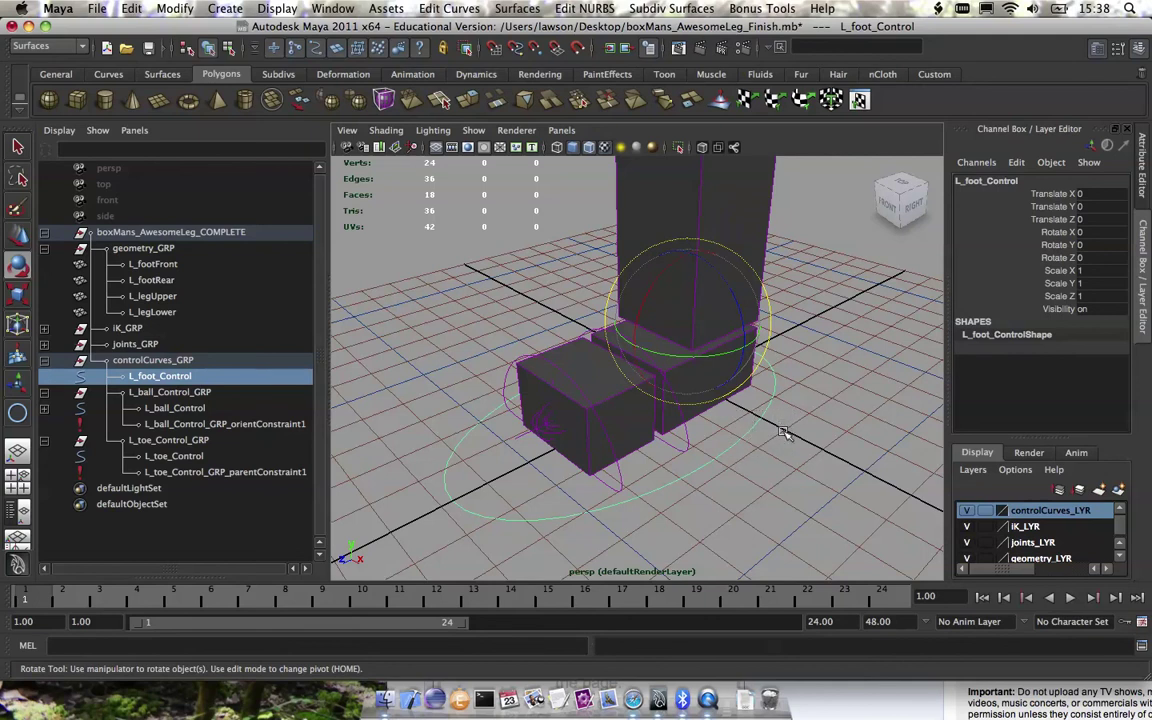
{"action": "left_click_drag", "start_coordinate": [660, 491], "coordinate": [783, 396], "text": "alt"}
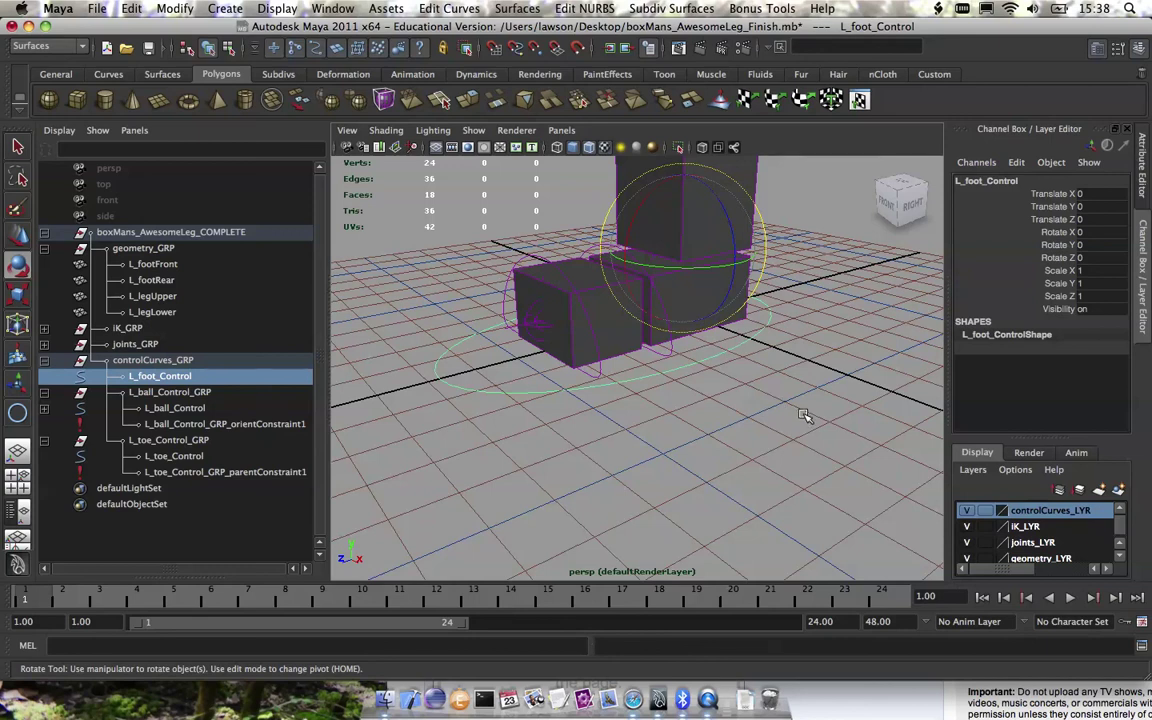
{"action": "left_click", "coordinate": [740, 428]}
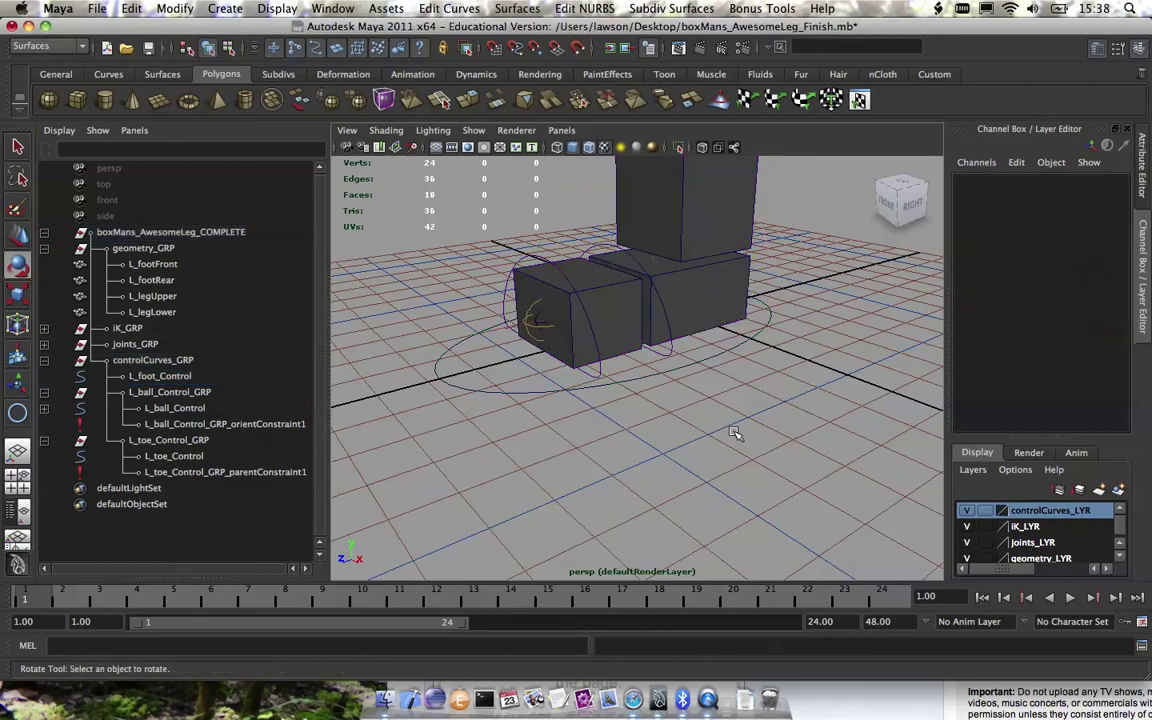
{"action": "right_click_drag", "start_coordinate": [684, 416], "coordinate": [663, 355], "text": "alt"}
{"action": "middle_click_drag", "start_coordinate": [610, 325], "coordinate": [630, 463], "text": "alt"}
{"action": "right_click_drag", "start_coordinate": [640, 440], "coordinate": [643, 334], "text": "alt"}
{"action": "middle_click_drag", "start_coordinate": [720, 262], "coordinate": [741, 386], "text": "alt"}
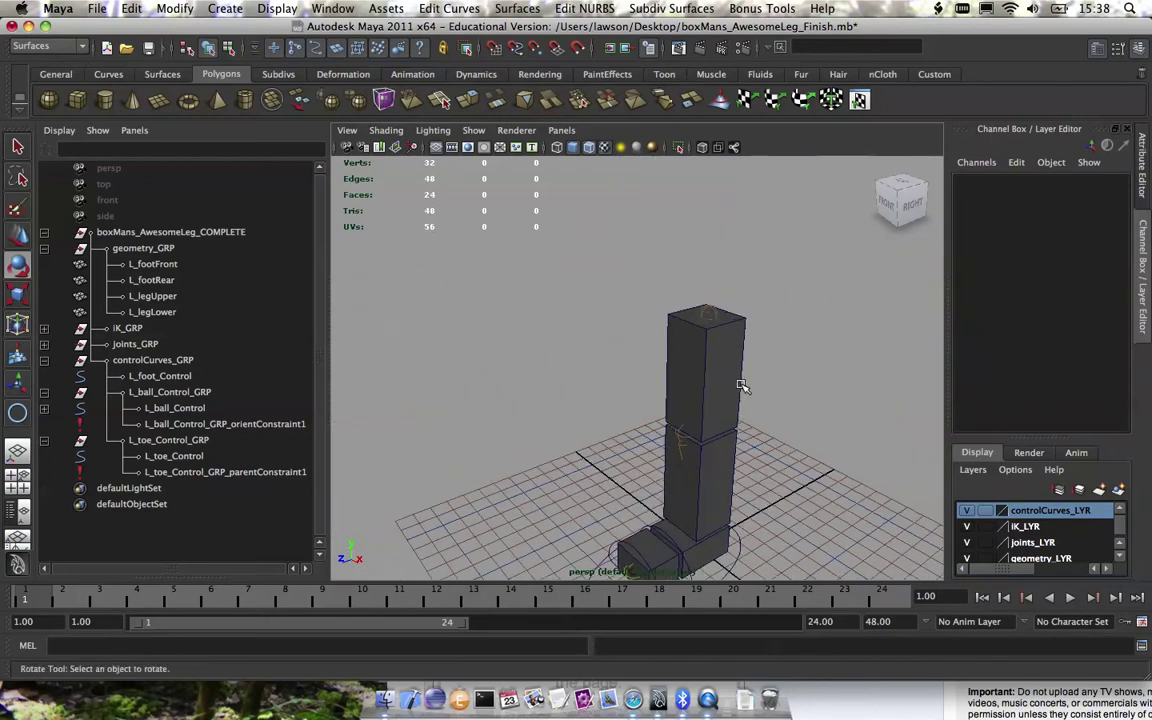
{"action": "left_click_drag", "start_coordinate": [740, 387], "coordinate": [681, 487], "text": "alt"}
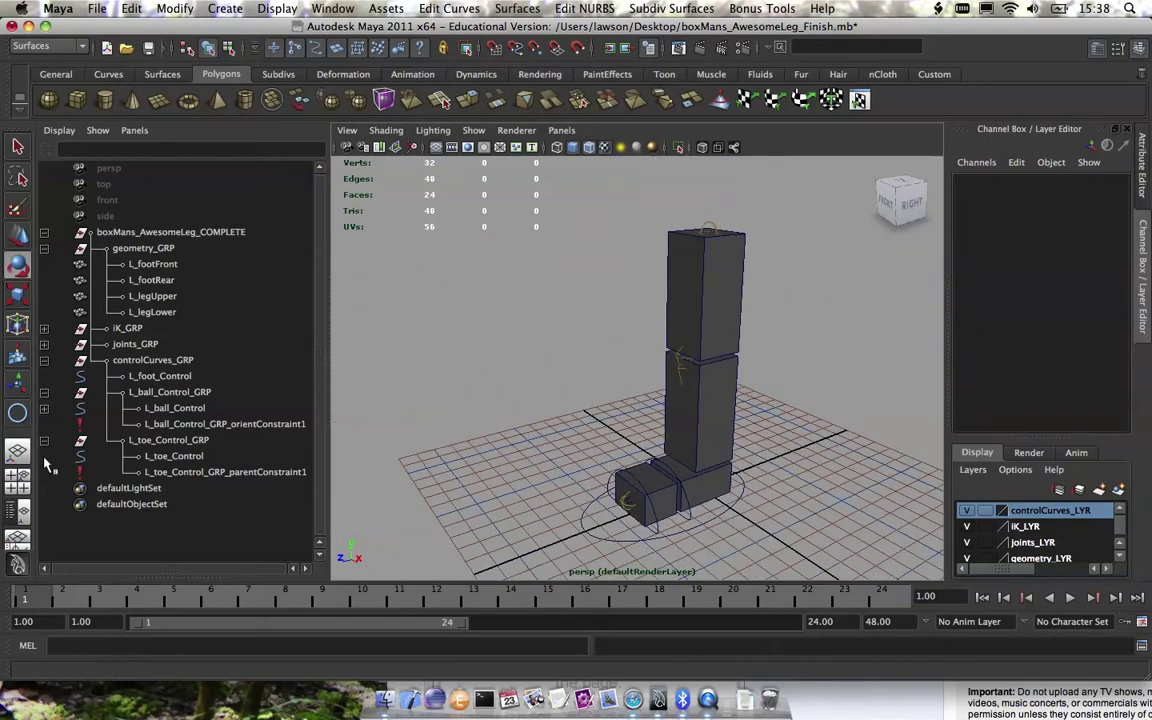
Collapse the ball and toe control groups, controlCurves_GRP, geometry_GRP and boxMans_AwesomeLeg_COMPLETE in the hierarchy
{"action": "left_click", "coordinate": [44, 392]}
{"action": "left_click", "coordinate": [44, 424]}
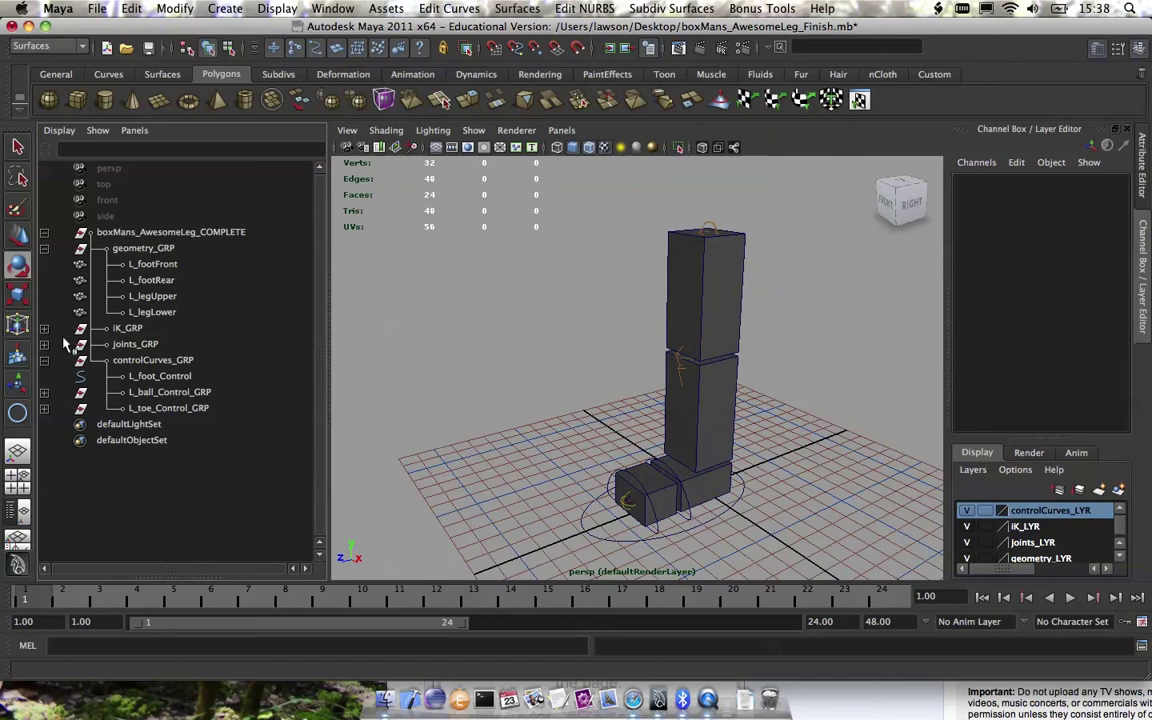
{"action": "left_click", "coordinate": [44, 360]}
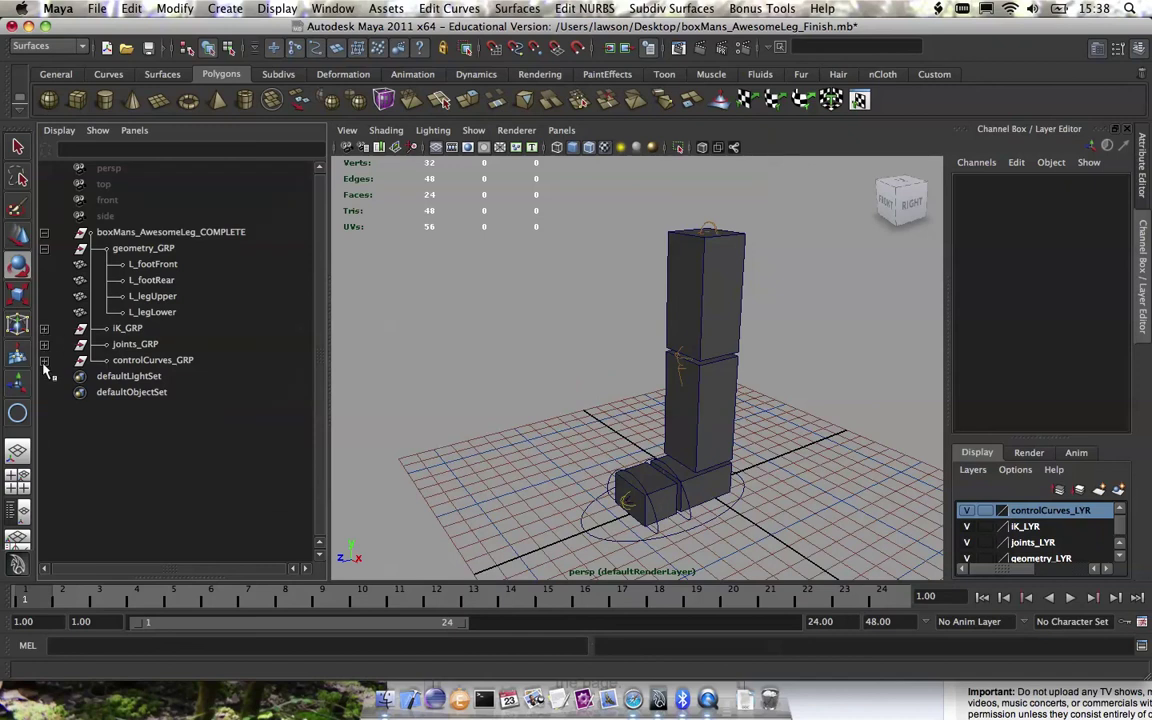
{"action": "left_click", "coordinate": [44, 248]}
{"action": "left_click", "coordinate": [44, 232]}
{"action": "left_click_drag", "start_coordinate": [480, 390], "coordinate": [660, 465], "text": "alt"}
{"action": "left_click_drag", "start_coordinate": [507, 411], "coordinate": [615, 380], "text": "alt"}
{"action": "right_click_drag", "start_coordinate": [555, 341], "coordinate": [600, 409], "text": "alt"}
{"action": "middle_click_drag", "start_coordinate": [583, 386], "coordinate": [609, 460], "text": "alt"}
{"action": "left_click_drag", "start_coordinate": [648, 508], "coordinate": [605, 488], "text": "alt"}
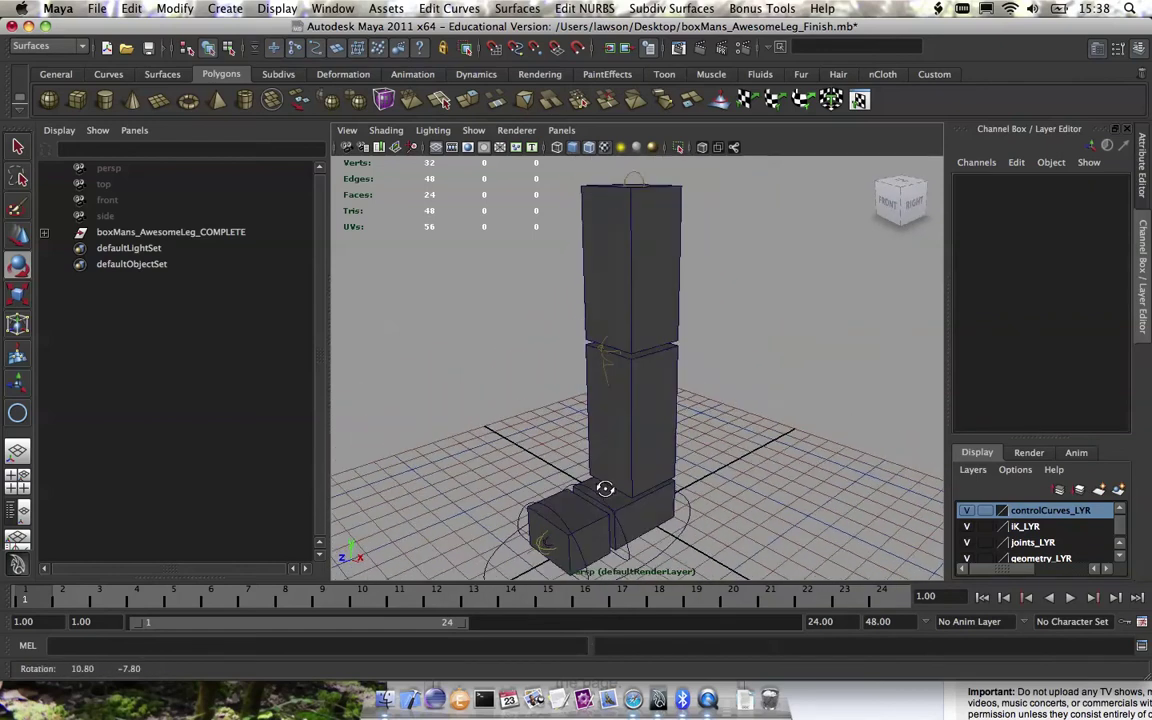
{"action": "right_click_drag", "start_coordinate": [605, 488], "coordinate": [583, 326], "text": "alt"}
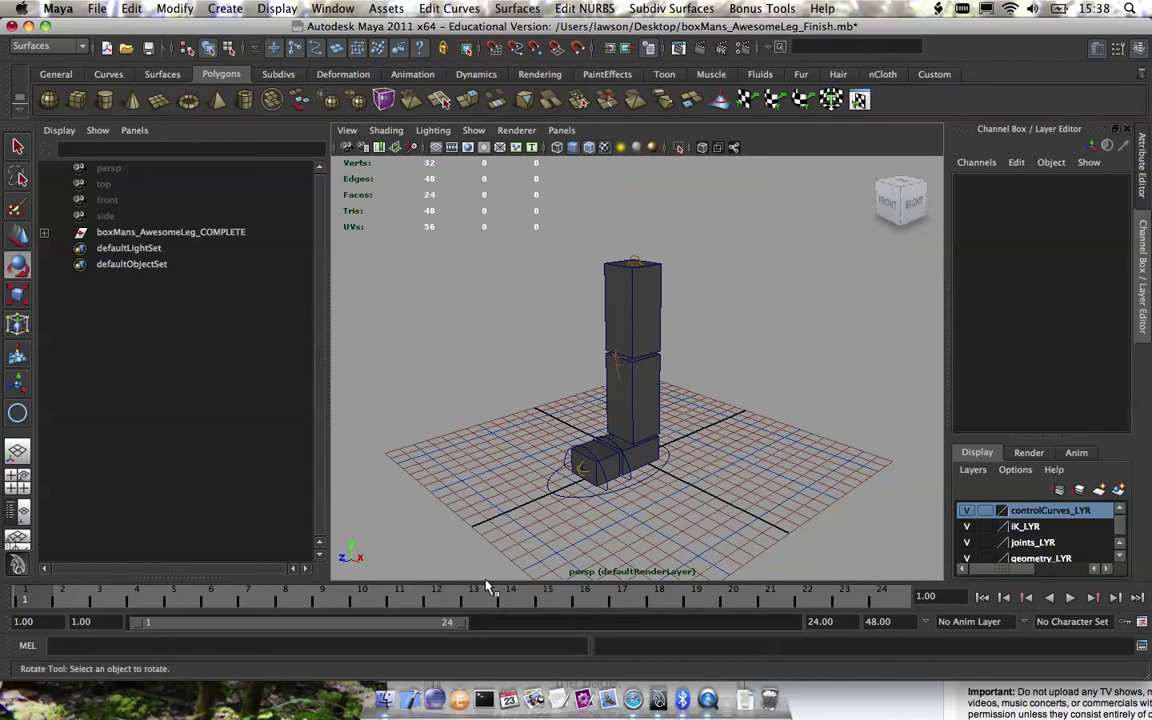
{"action": "left_click", "coordinate": [342, 690]}
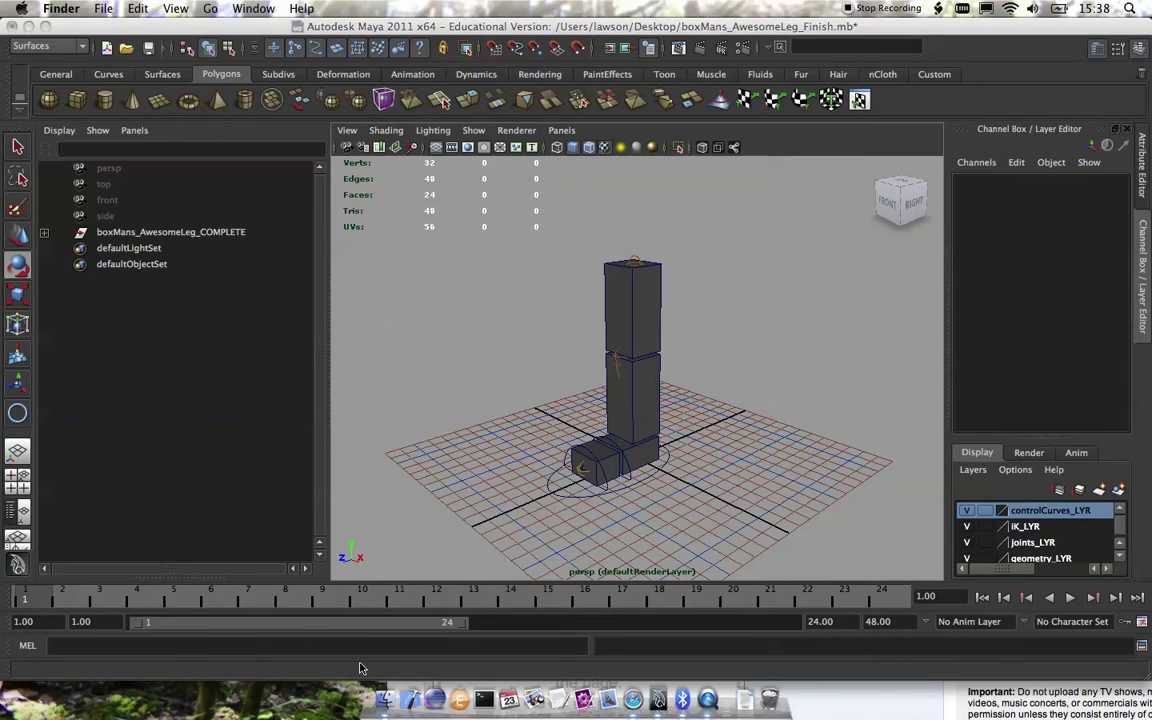